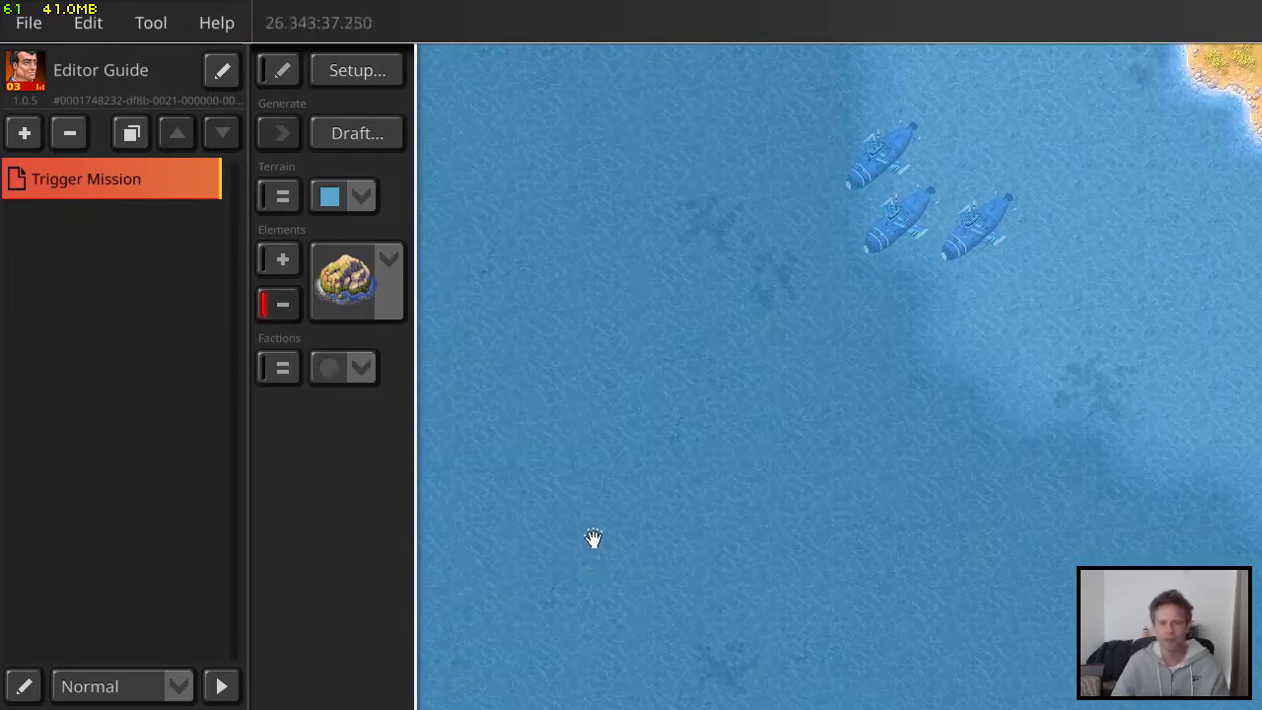
Examine the placement of the speedboat, the buoy and the three submarines on the Trigger Mission map
{"action": "left_click_drag", "start_coordinate": [593, 537], "coordinate": [766, 502]}
{"action": "left_click_drag", "start_coordinate": [605, 549], "coordinate": [752, 393]}
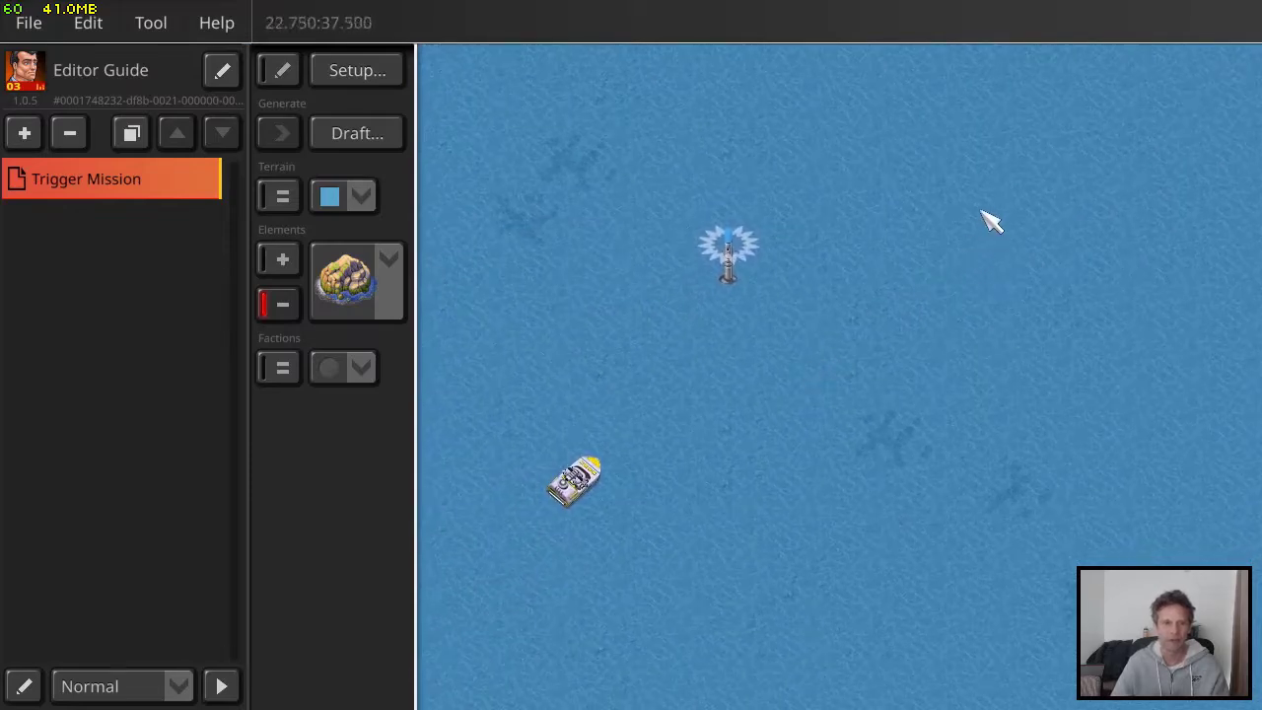
{"action": "left_click_drag", "start_coordinate": [1076, 176], "coordinate": [758, 364]}
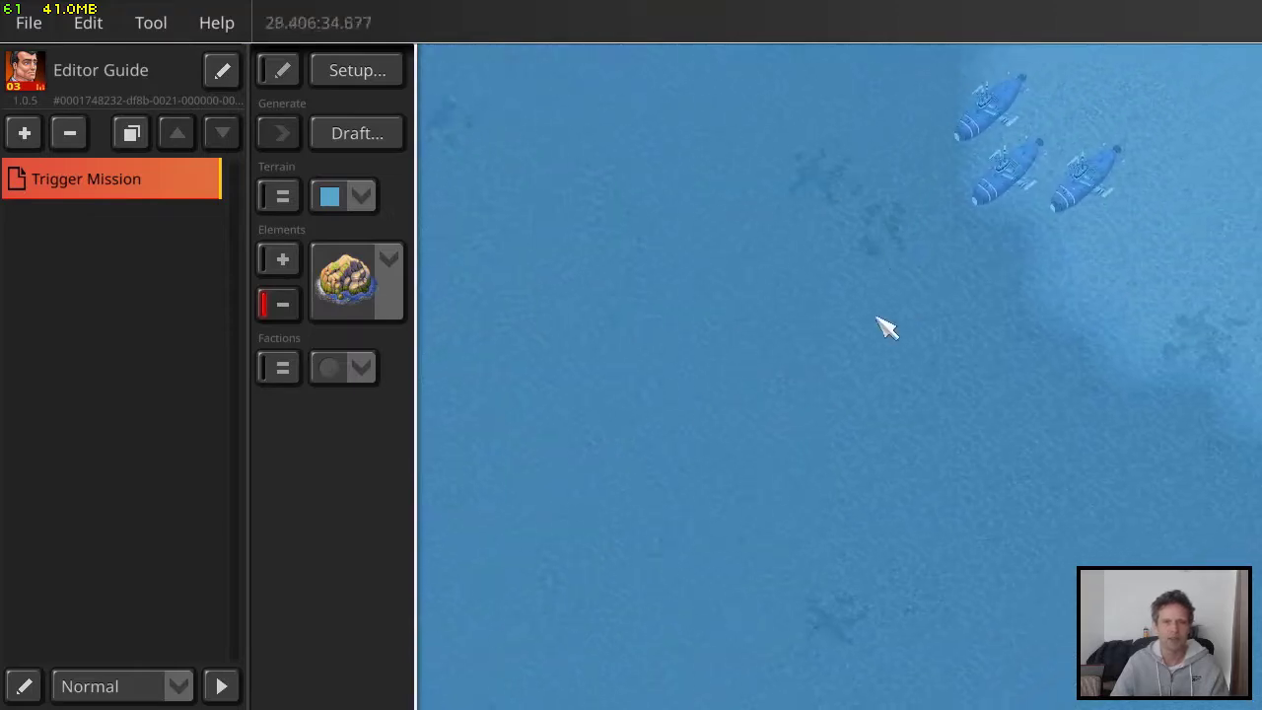
{"action": "left_click_drag", "start_coordinate": [881, 326], "coordinate": [592, 448]}
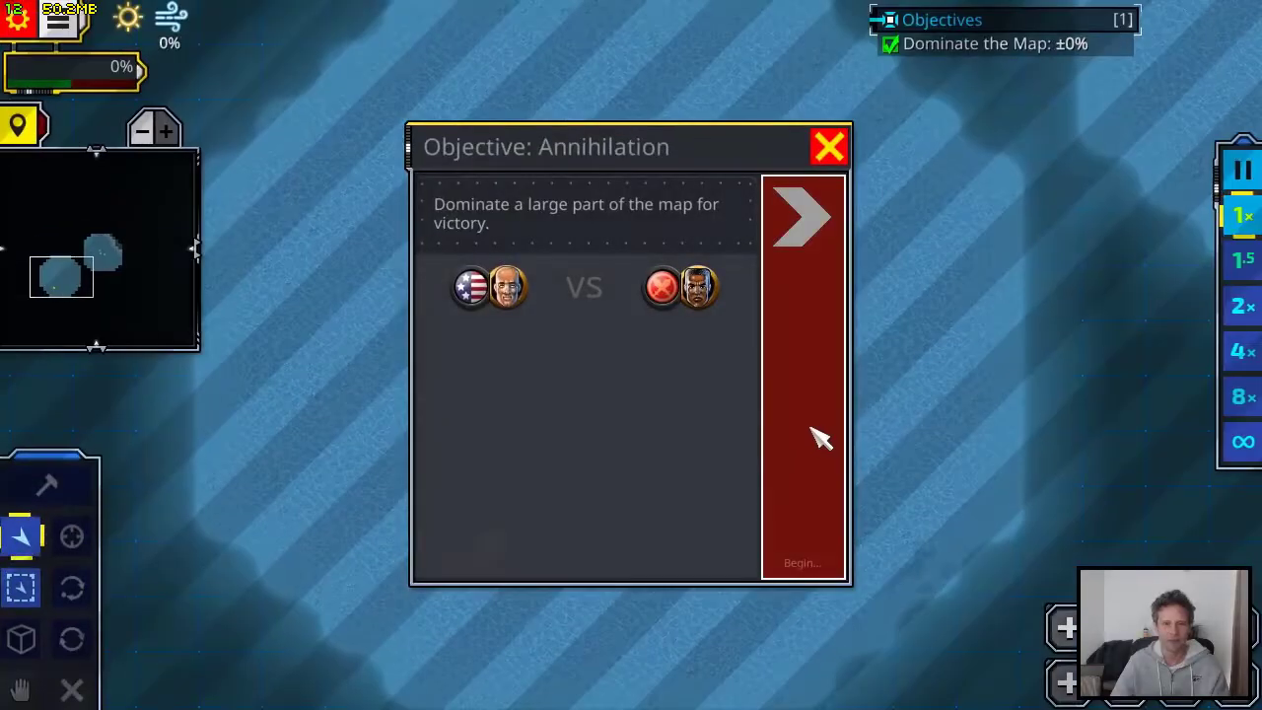
Play-test the mission by ordering one attack submarine southwest towards the speedboat, and inspect the waters around the boat
{"action": "left_click", "coordinate": [814, 437]}
{"action": "left_click_drag", "start_coordinate": [938, 234], "coordinate": [642, 405]}
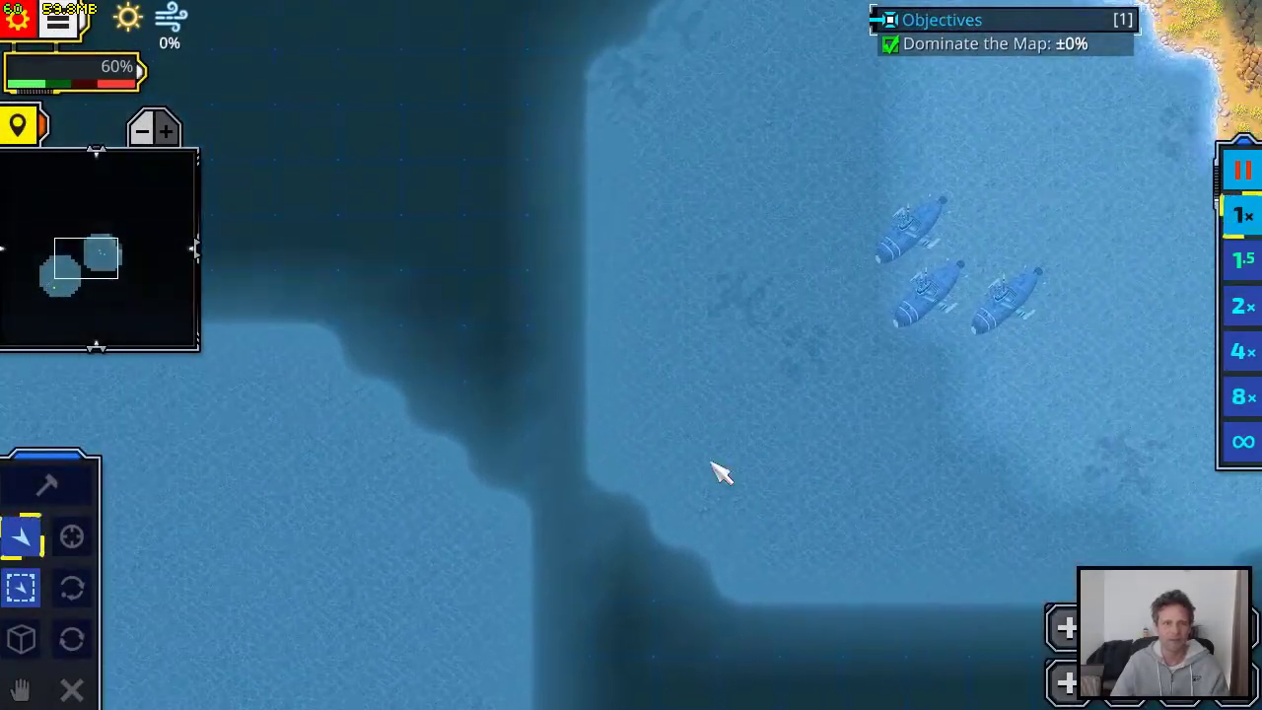
{"action": "left_click", "coordinate": [951, 313]}
{"action": "right_click", "coordinate": [693, 409]}
{"action": "left_click_drag", "start_coordinate": [571, 574], "coordinate": [856, 258]}
{"action": "left_click_drag", "start_coordinate": [655, 345], "coordinate": [857, 231]}
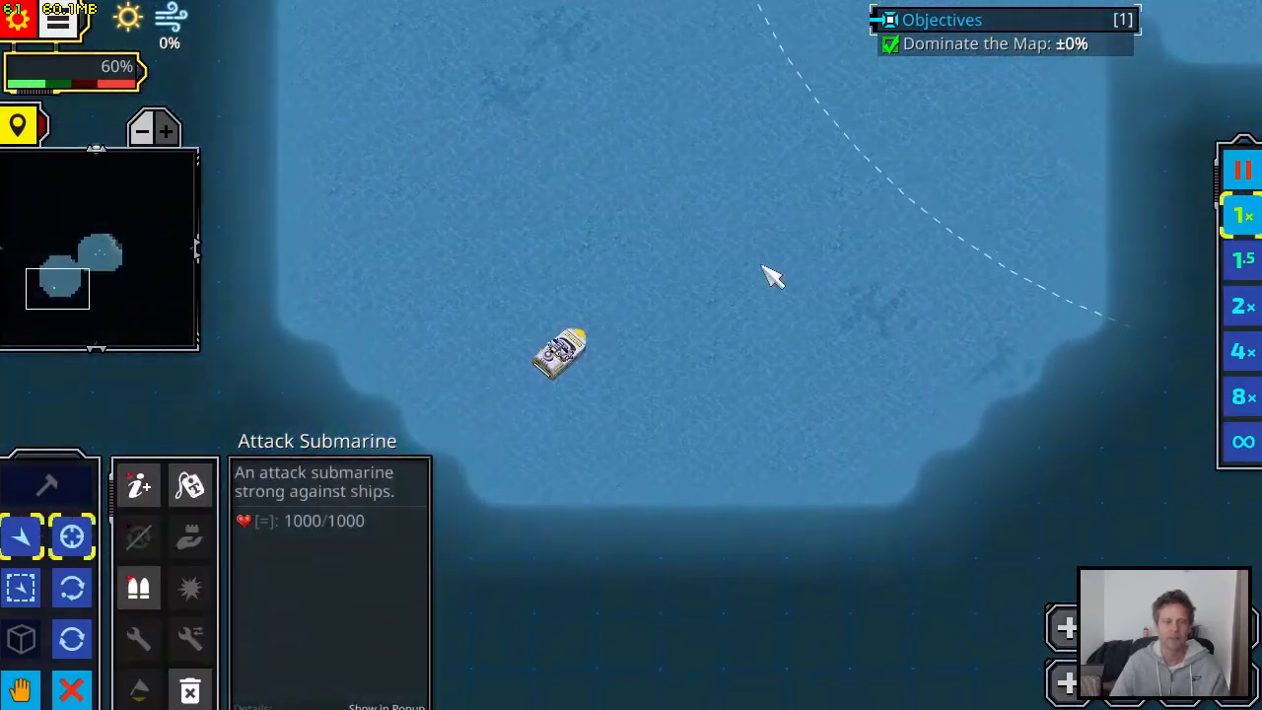
{"action": "scroll", "coordinate": [749, 281], "scroll_direction": "down", "scroll_amount": 3}
{"action": "scroll", "coordinate": [778, 306], "scroll_direction": "up", "scroll_amount": 3}
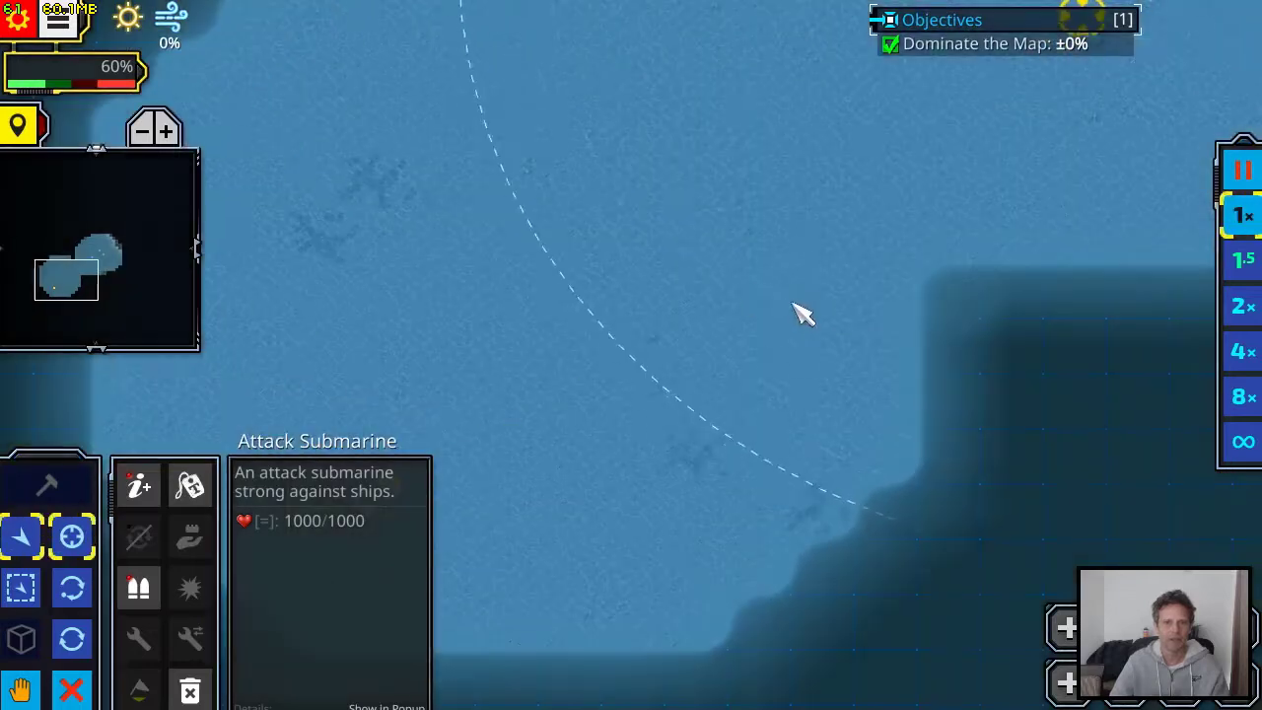
{"action": "left_click_drag", "start_coordinate": [609, 359], "coordinate": [829, 197]}
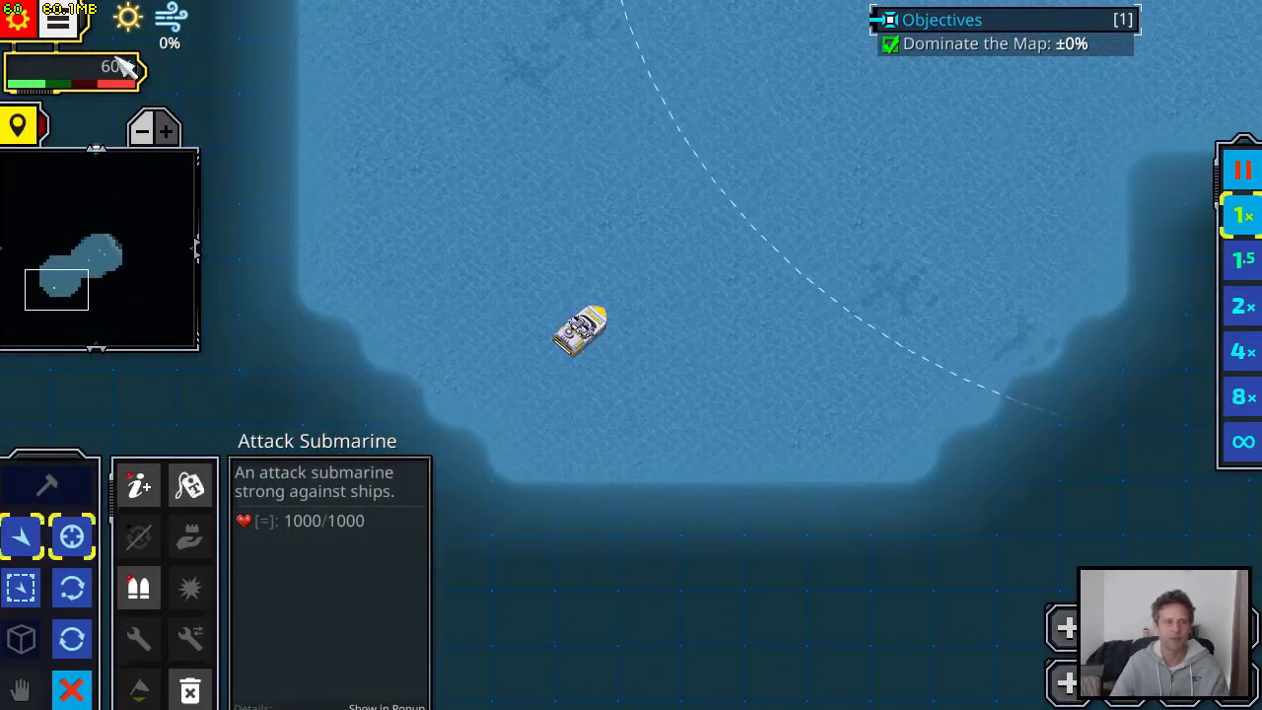
Leave the test game and reopen Trigger Mission for editing
{"action": "left_click", "coordinate": [16, 14]}
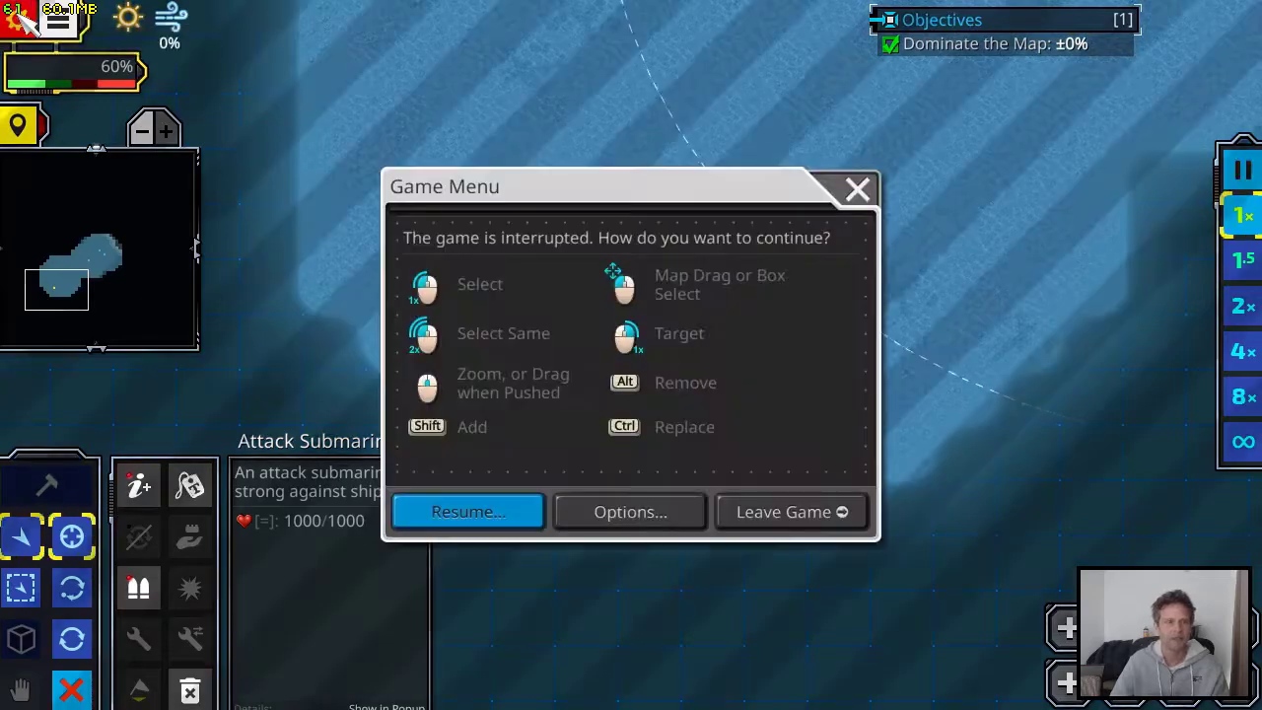
{"action": "left_click", "coordinate": [798, 513]}
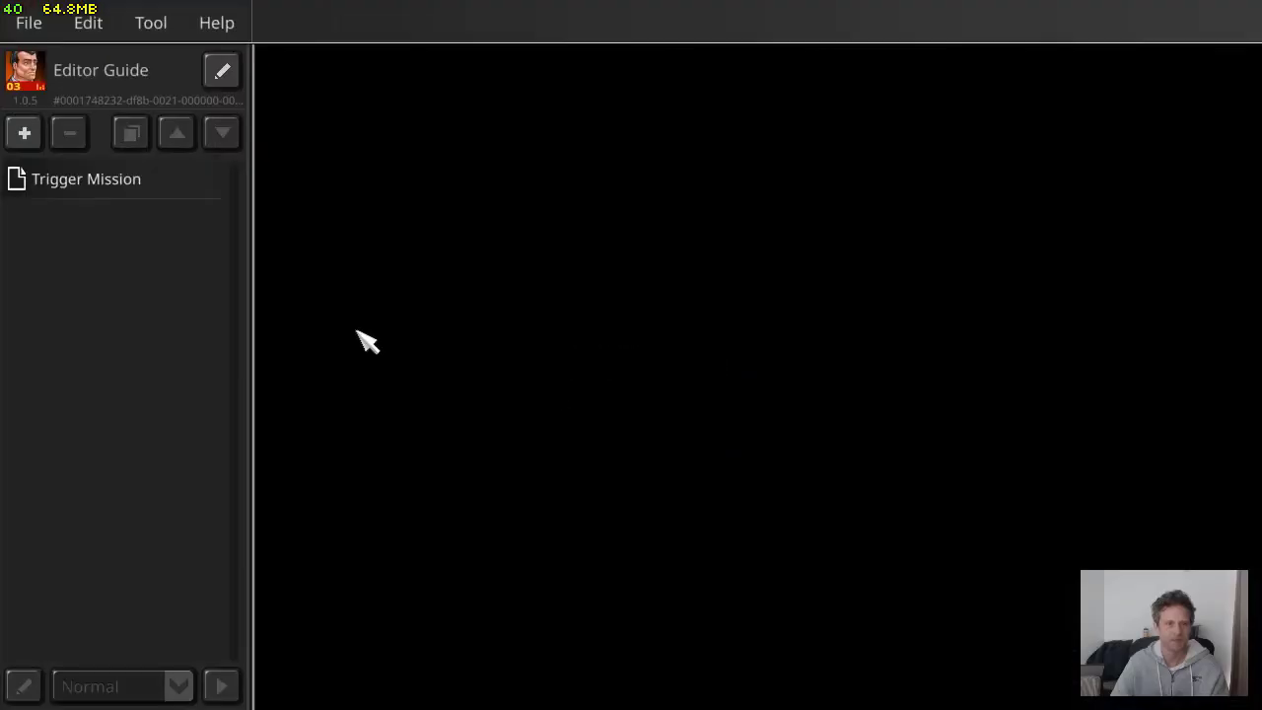
{"action": "left_click", "coordinate": [148, 187]}
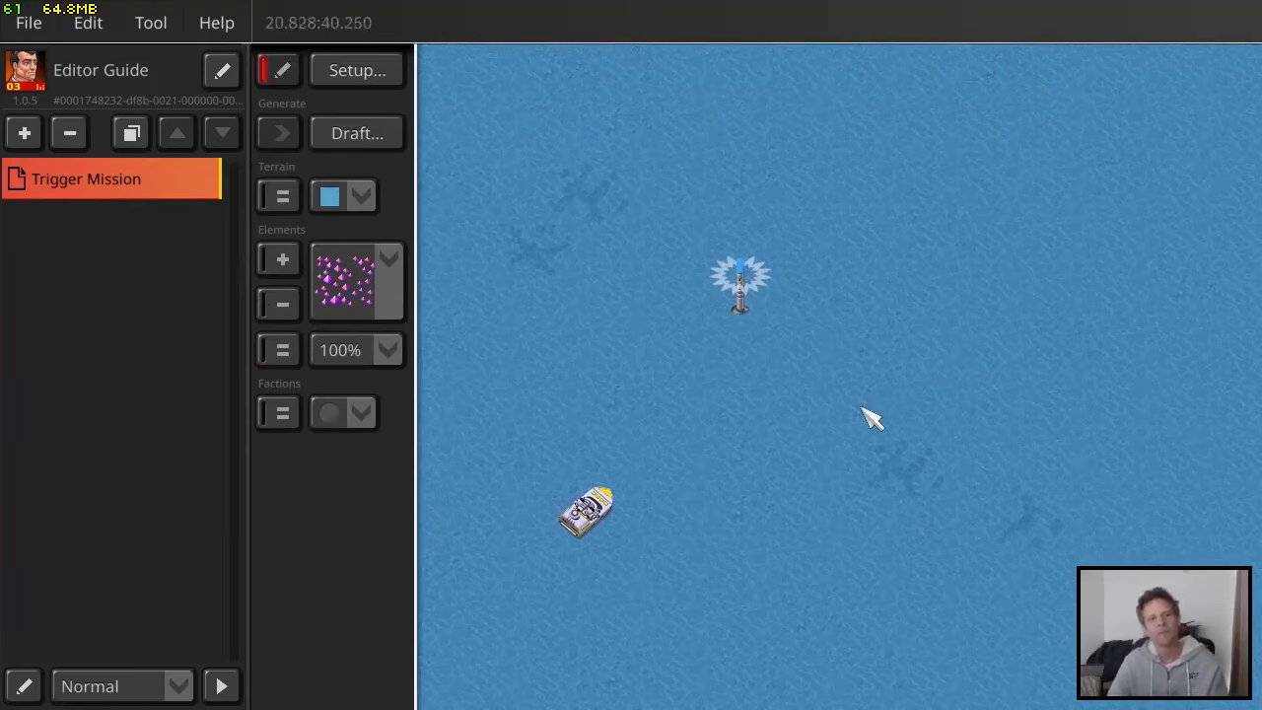
Place two hidden trigger markers on the water, one beside the speedboat and one northeast of the buoy
{"action": "left_click", "coordinate": [283, 261]}
{"action": "left_click", "coordinate": [389, 260]}
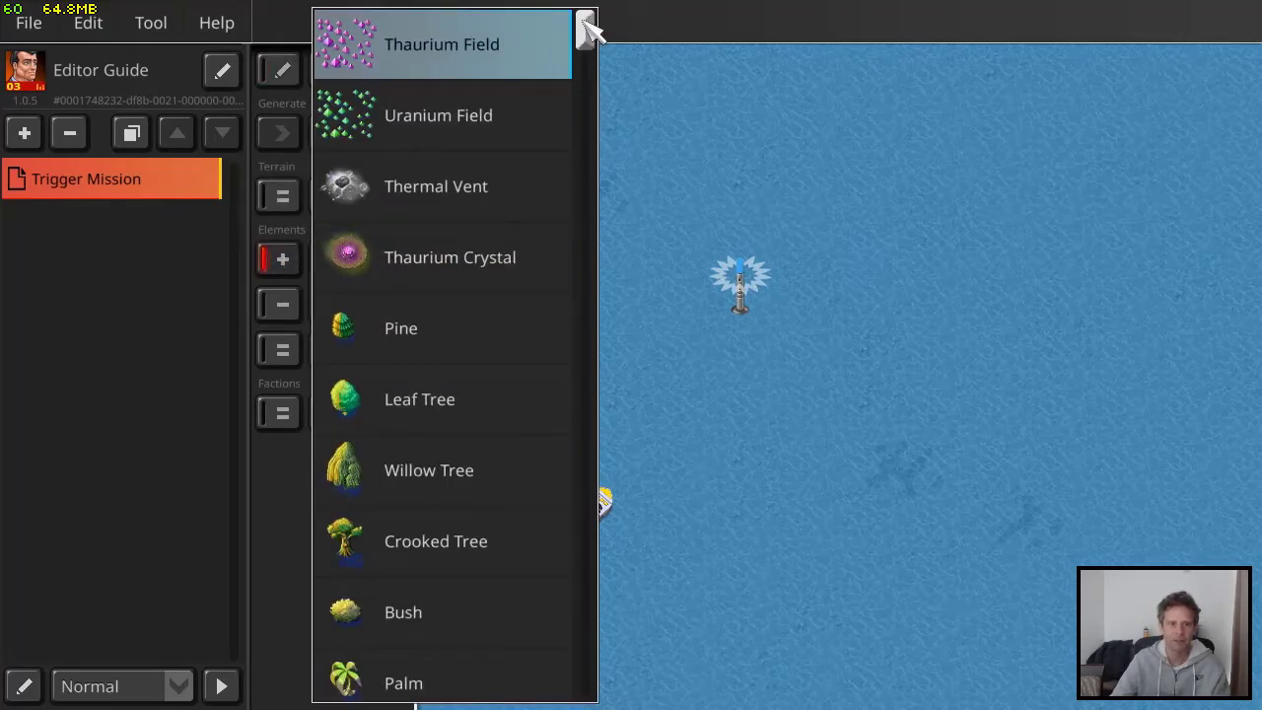
{"action": "left_click_drag", "start_coordinate": [587, 30], "coordinate": [573, 159]}
{"action": "left_click", "coordinate": [519, 290]}
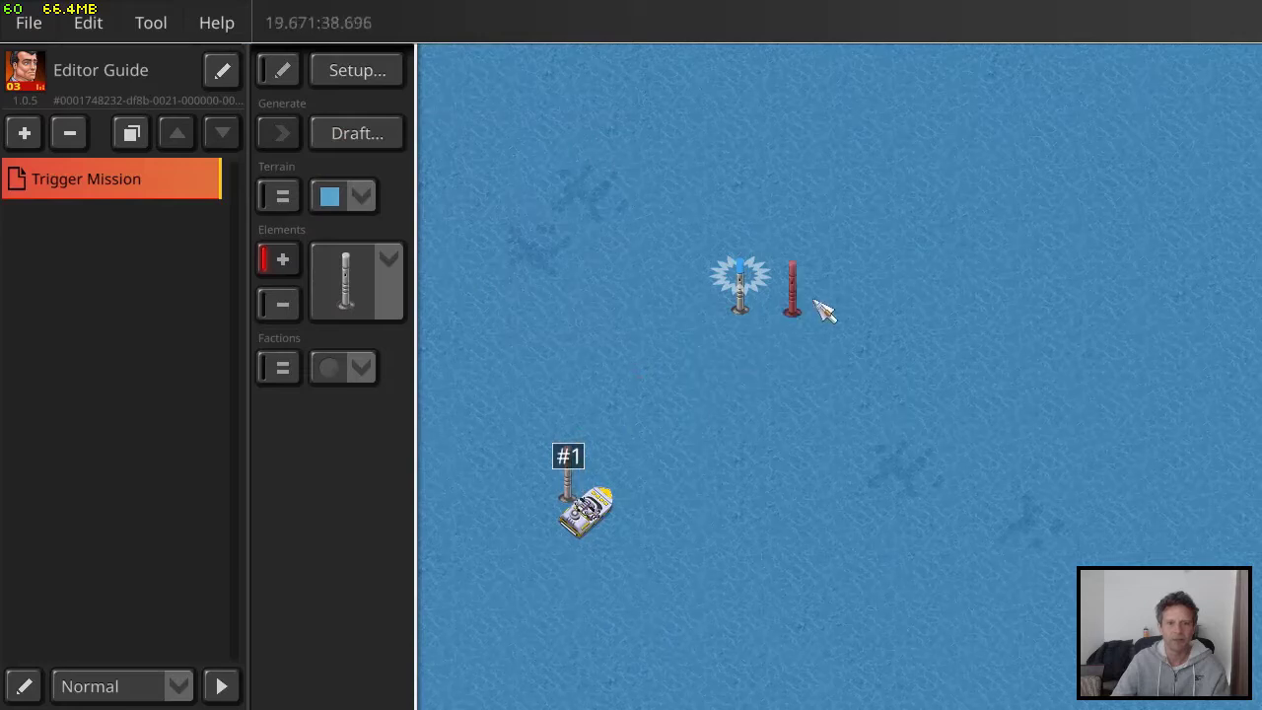
{"action": "left_click_drag", "start_coordinate": [865, 210], "coordinate": [795, 256]}
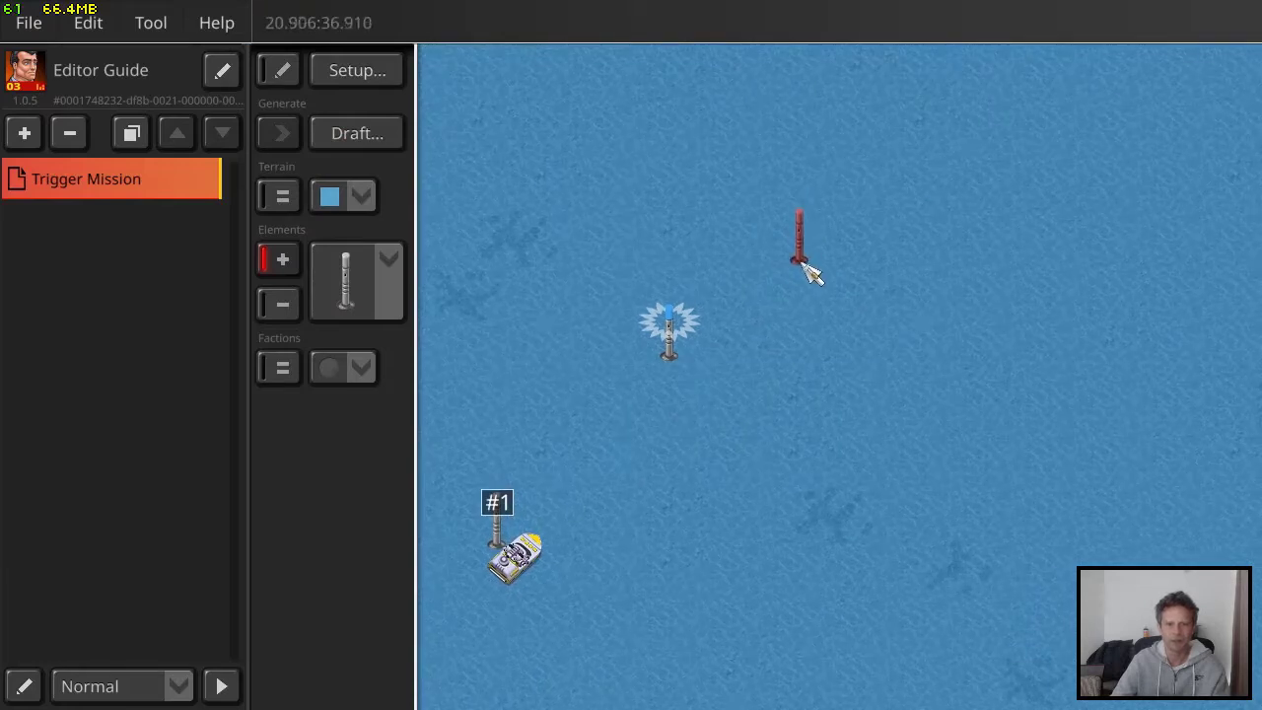
{"action": "left_click", "coordinate": [811, 273]}
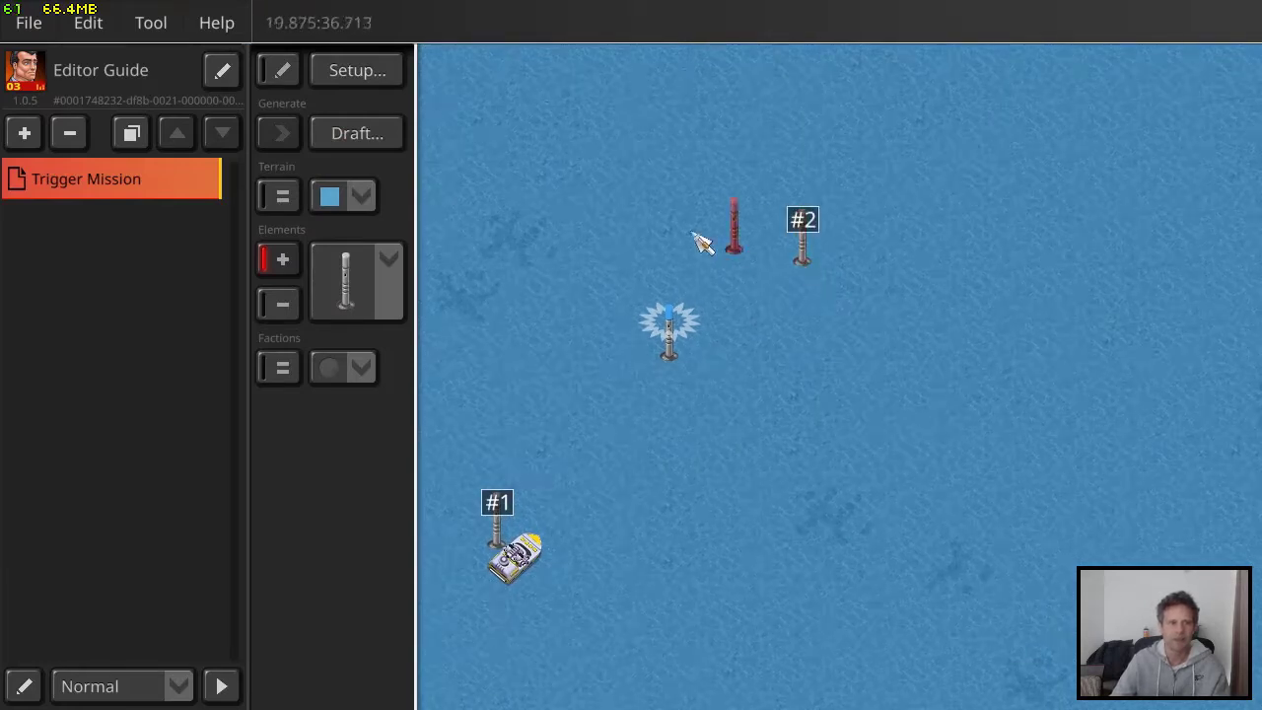
Label the hidden trigger marker beside the speedboat "POS A"
{"action": "left_click", "coordinate": [283, 71]}
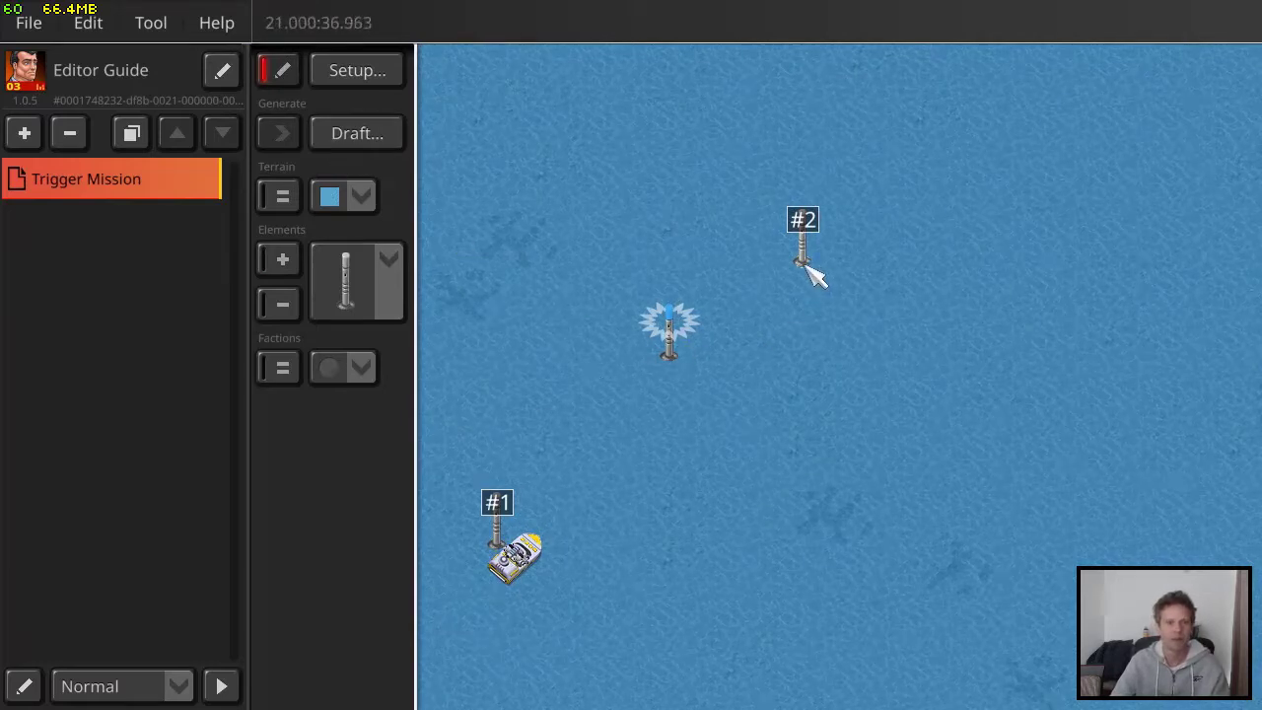
{"action": "left_click", "coordinate": [501, 545]}
{"action": "left_click", "coordinate": [683, 136]}
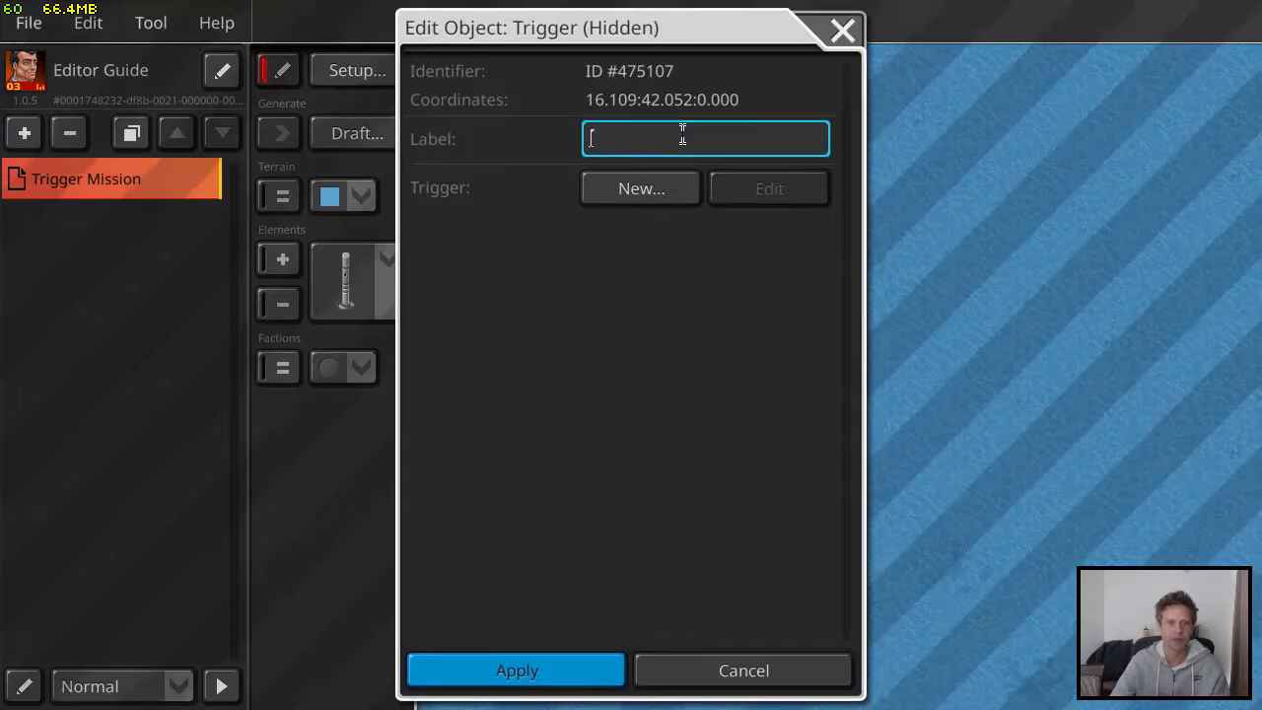
{"action": "type", "text": "POS A"}
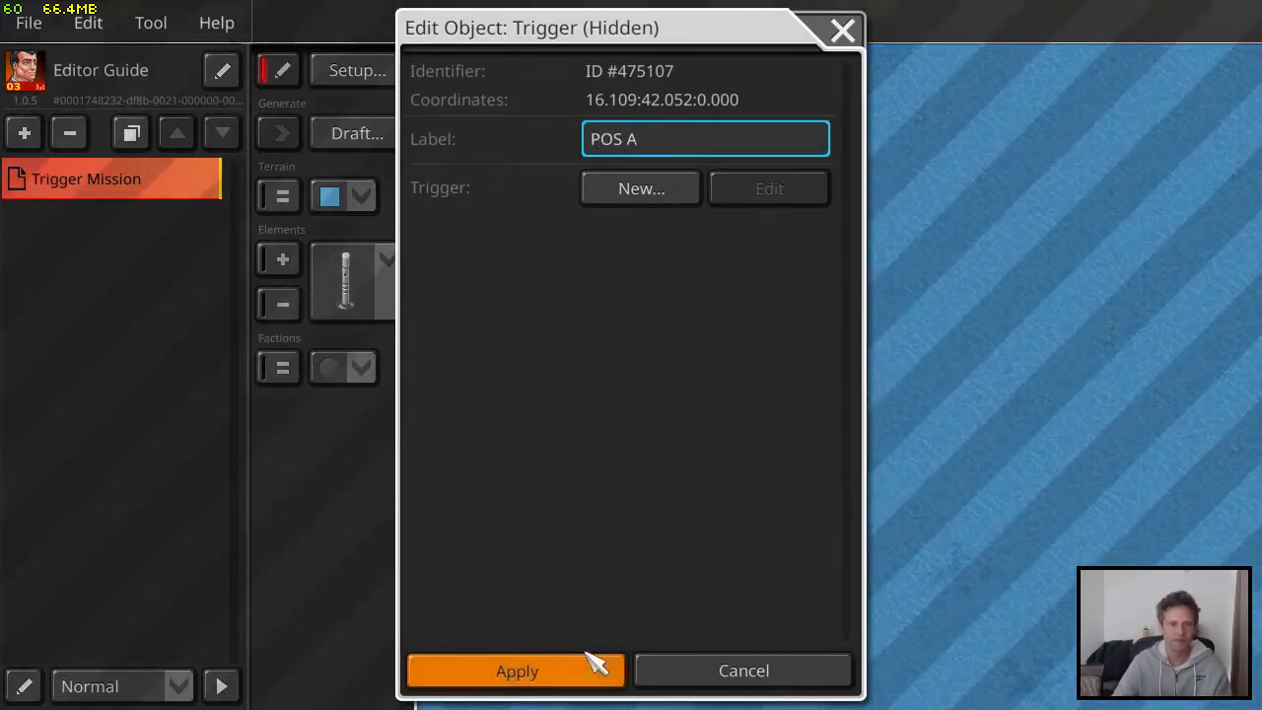
{"action": "left_click", "coordinate": [595, 666]}
Label the hidden trigger marker northeast of the buoy "POS B"
{"action": "left_click", "coordinate": [806, 266]}
{"action": "left_click", "coordinate": [670, 141]}
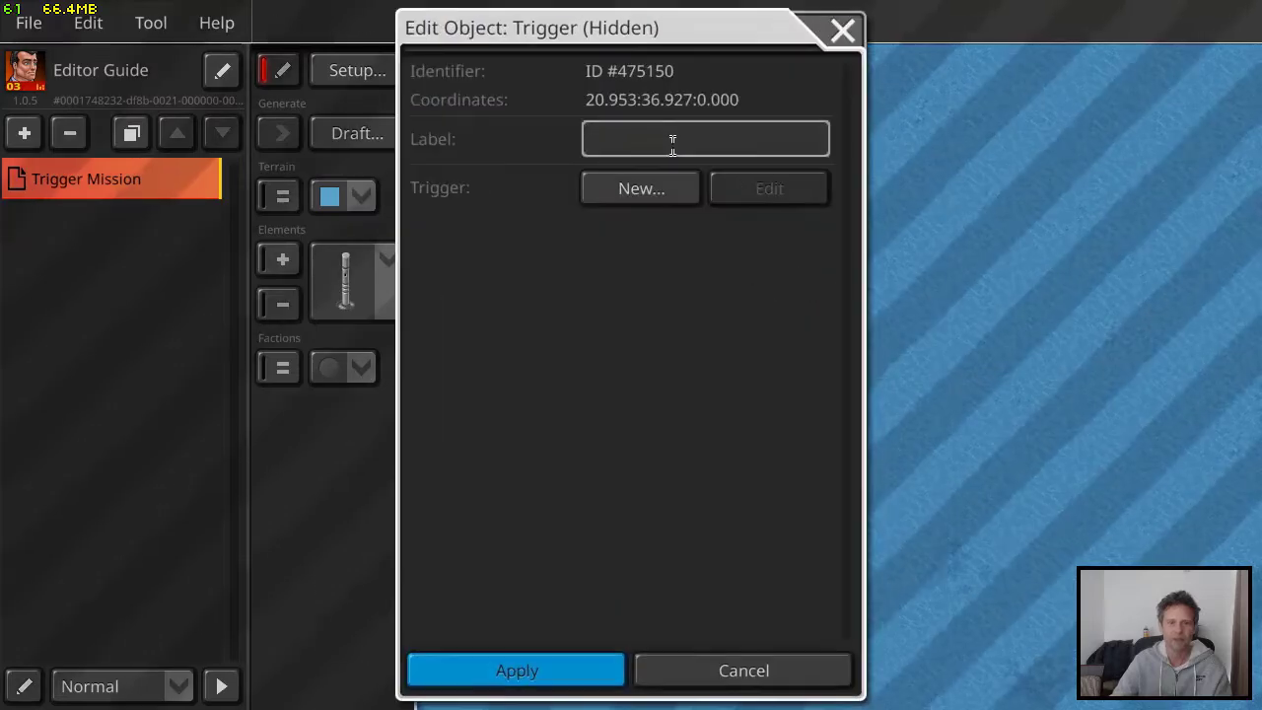
{"action": "type", "text": "POS B"}
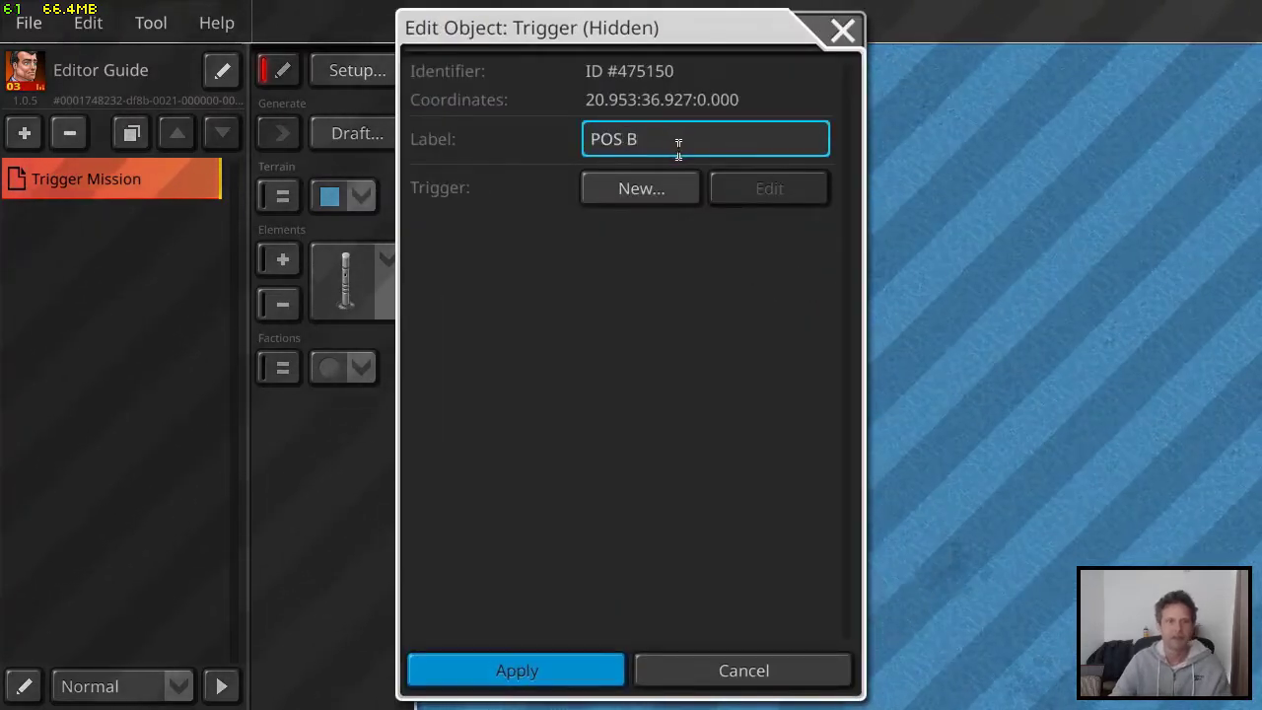
{"action": "left_click", "coordinate": [570, 673]}
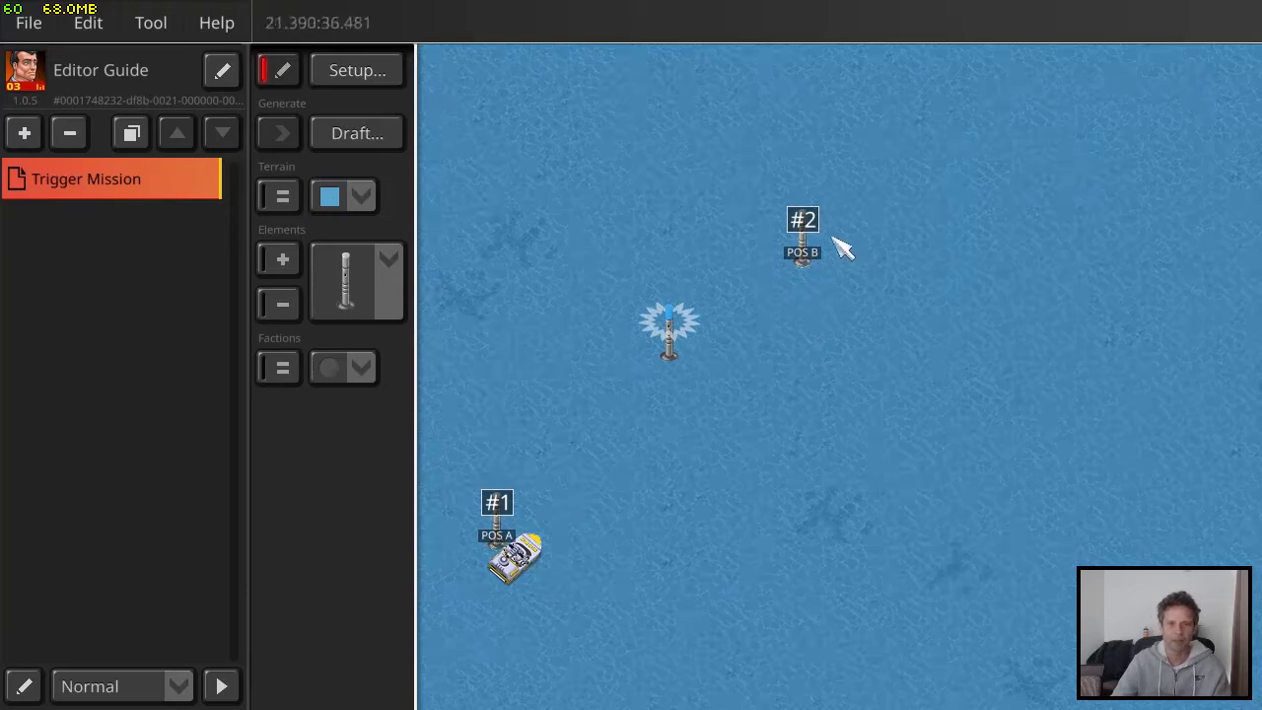
Save the mission with its two labelled position markers
{"action": "middle_click_drag", "start_coordinate": [642, 533], "coordinate": [705, 486]}
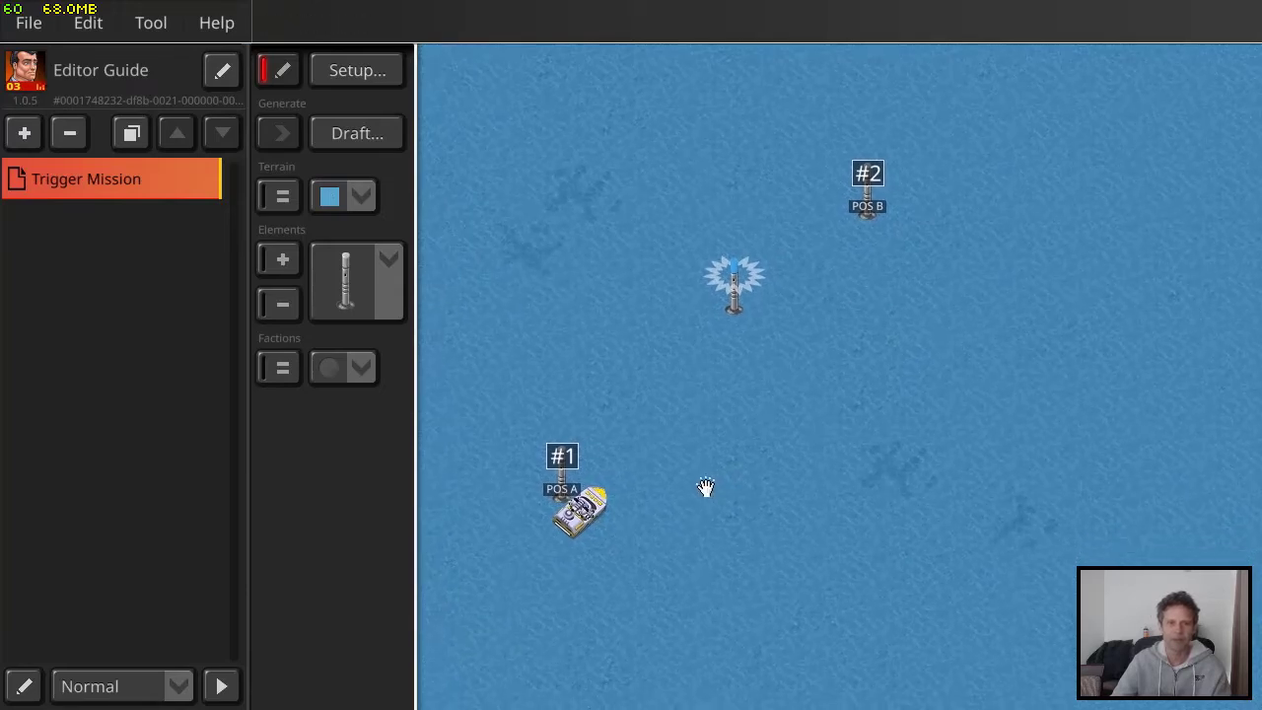
{"action": "left_click", "coordinate": [28, 19]}
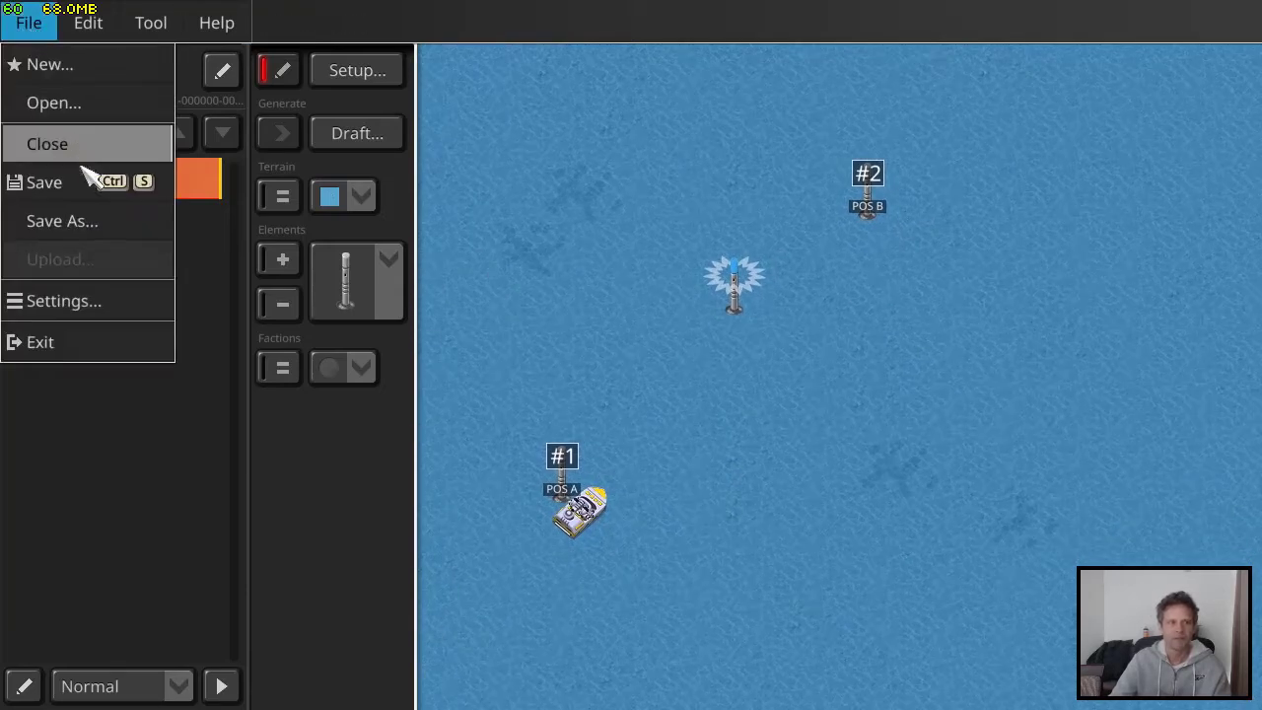
{"action": "left_click", "coordinate": [45, 182]}
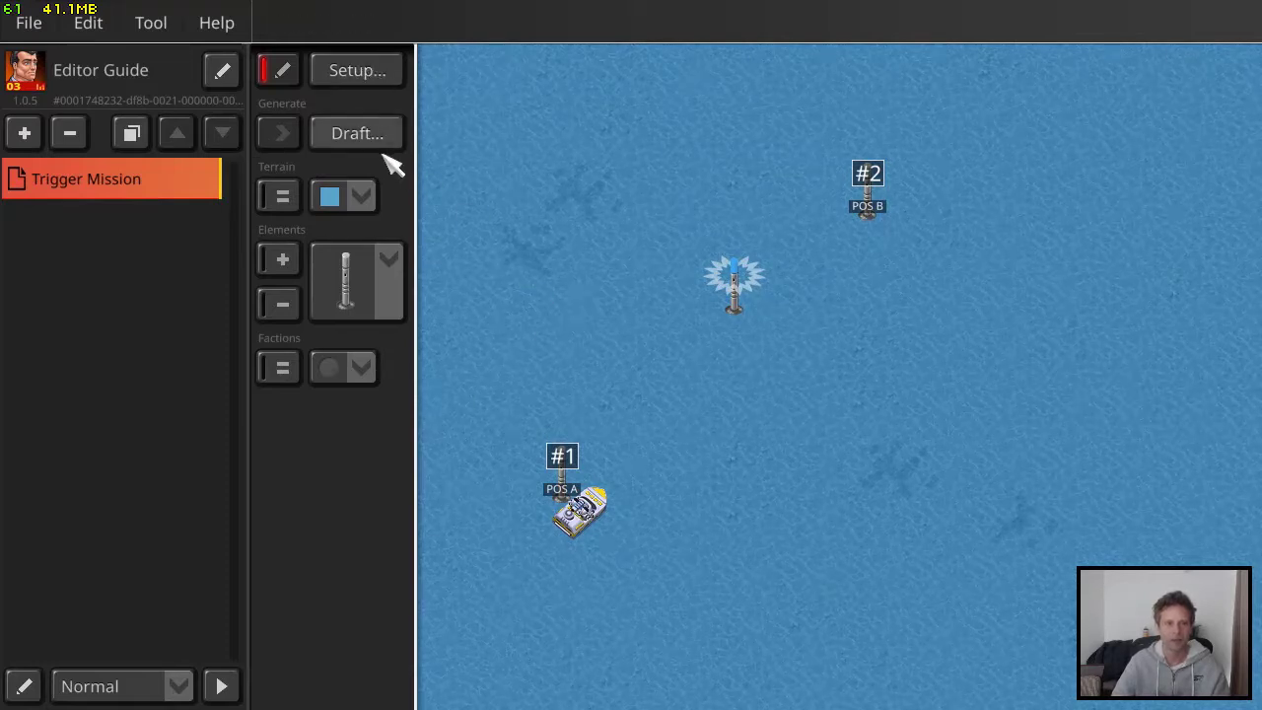
{"action": "left_click", "coordinate": [369, 78]}
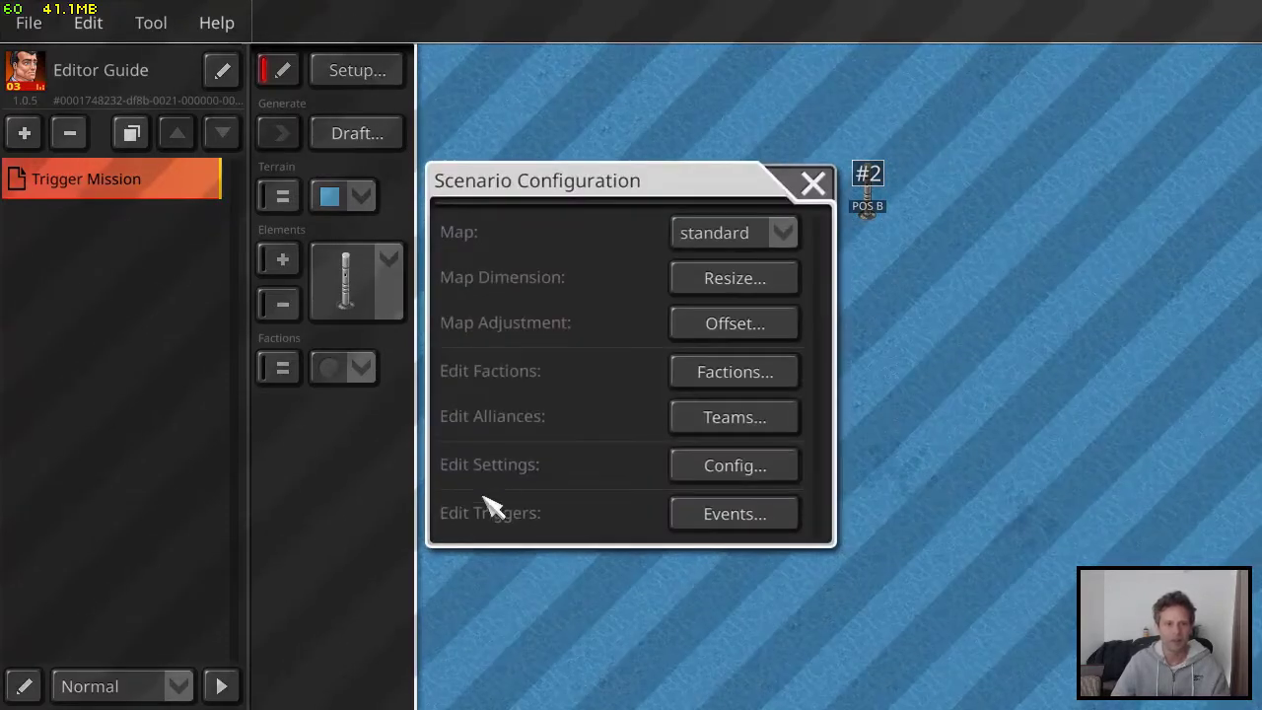
{"action": "left_click", "coordinate": [737, 521]}
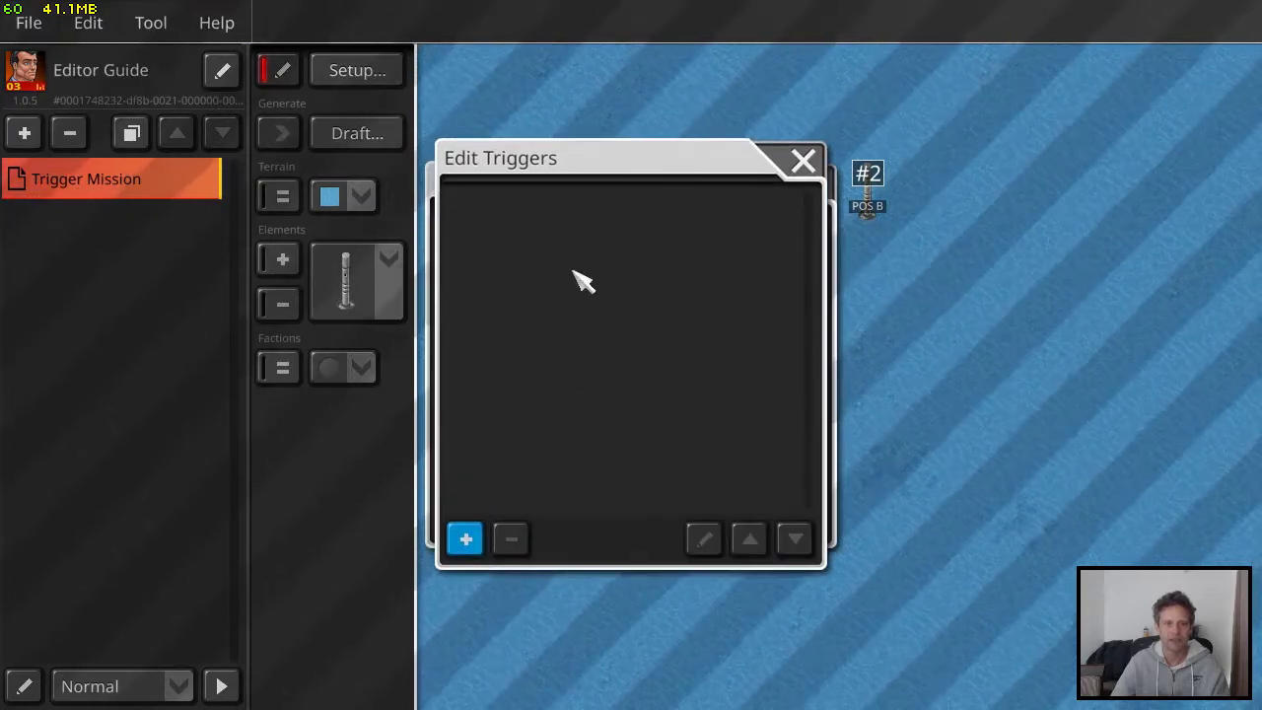
{"action": "left_click", "coordinate": [465, 538]}
{"action": "left_click", "coordinate": [999, 29]}
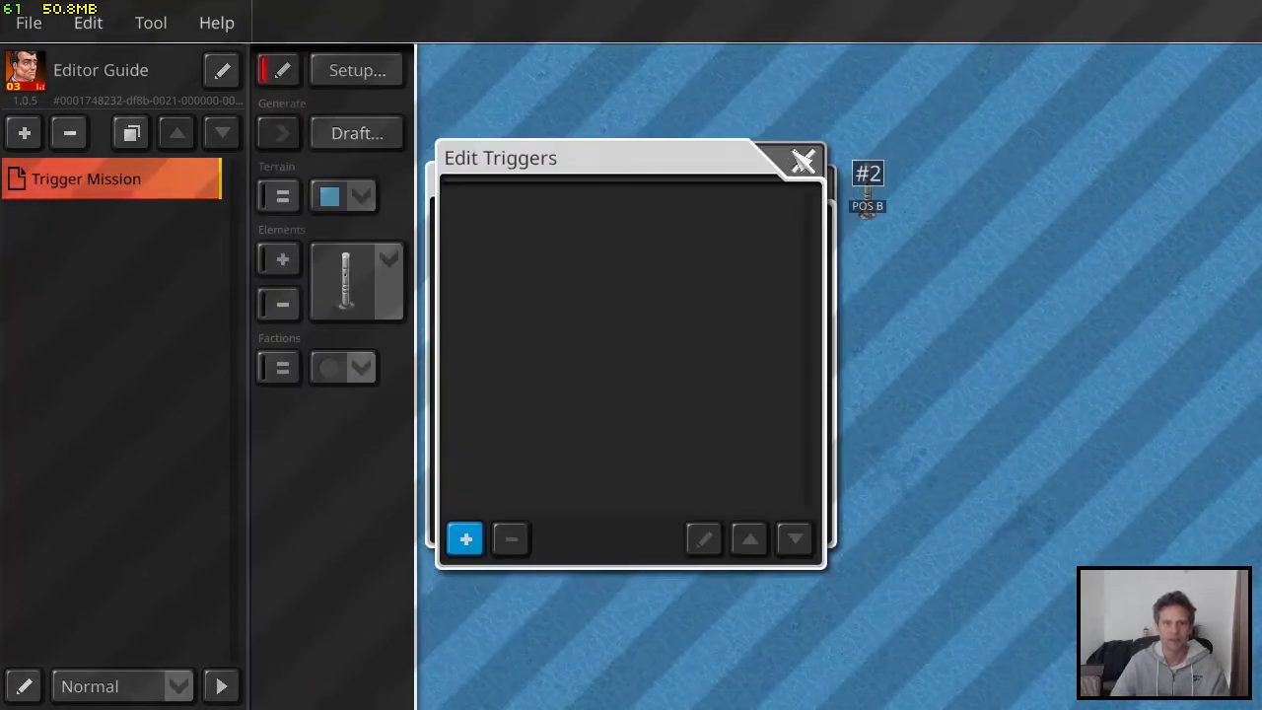
{"action": "left_click", "coordinate": [803, 164]}
{"action": "left_click", "coordinate": [808, 184]}
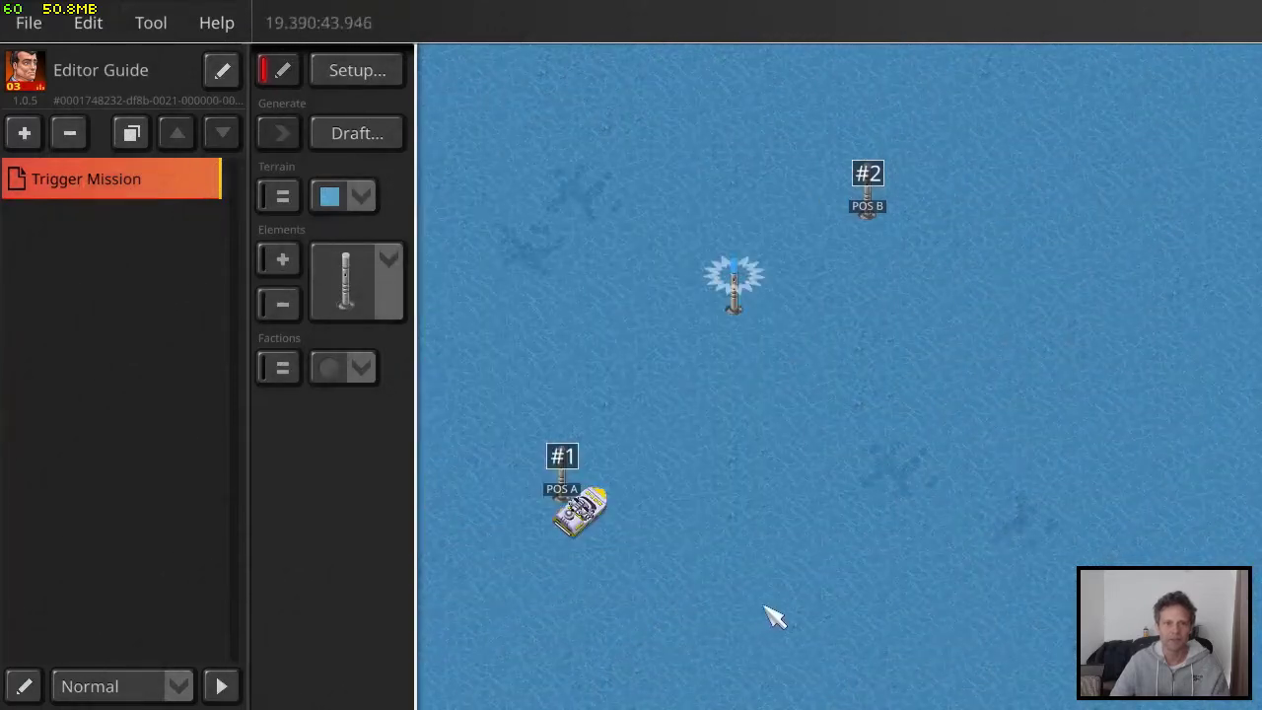
Create a trigger with the Assign Movement effect on the speedboat and name it "Move from A to B"
{"action": "double_click", "coordinate": [592, 514]}
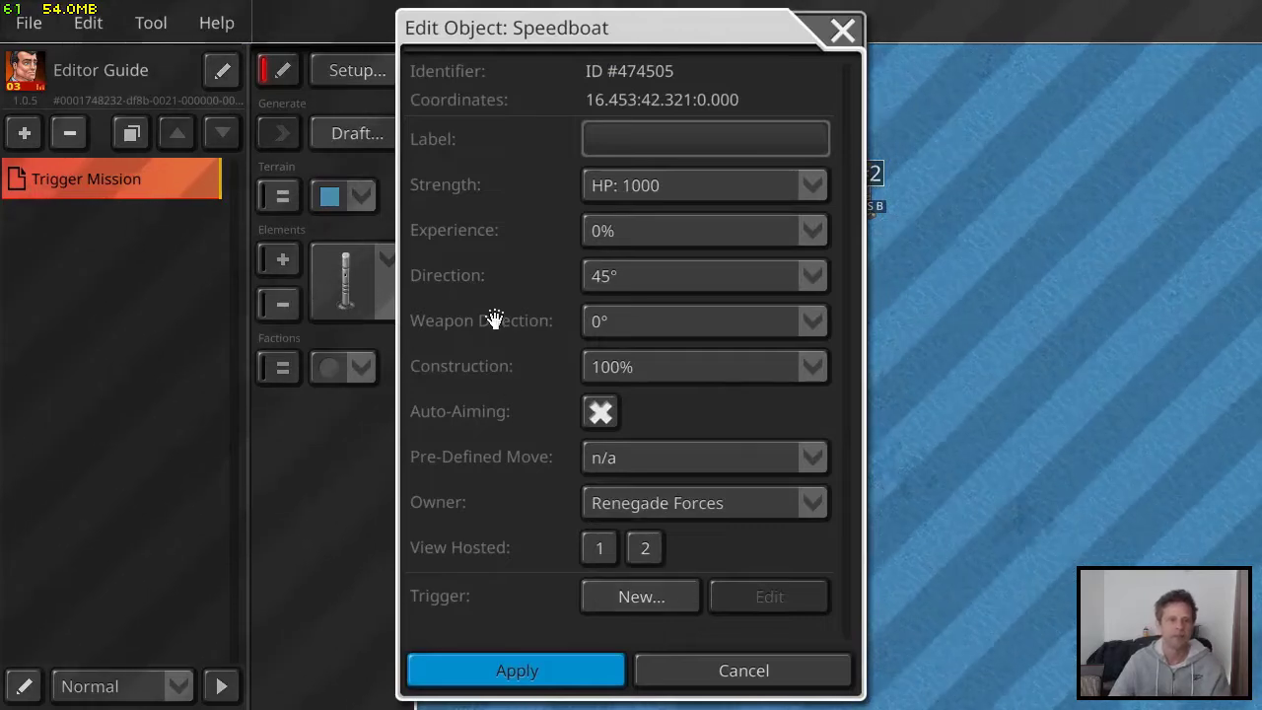
{"action": "left_click", "coordinate": [668, 598]}
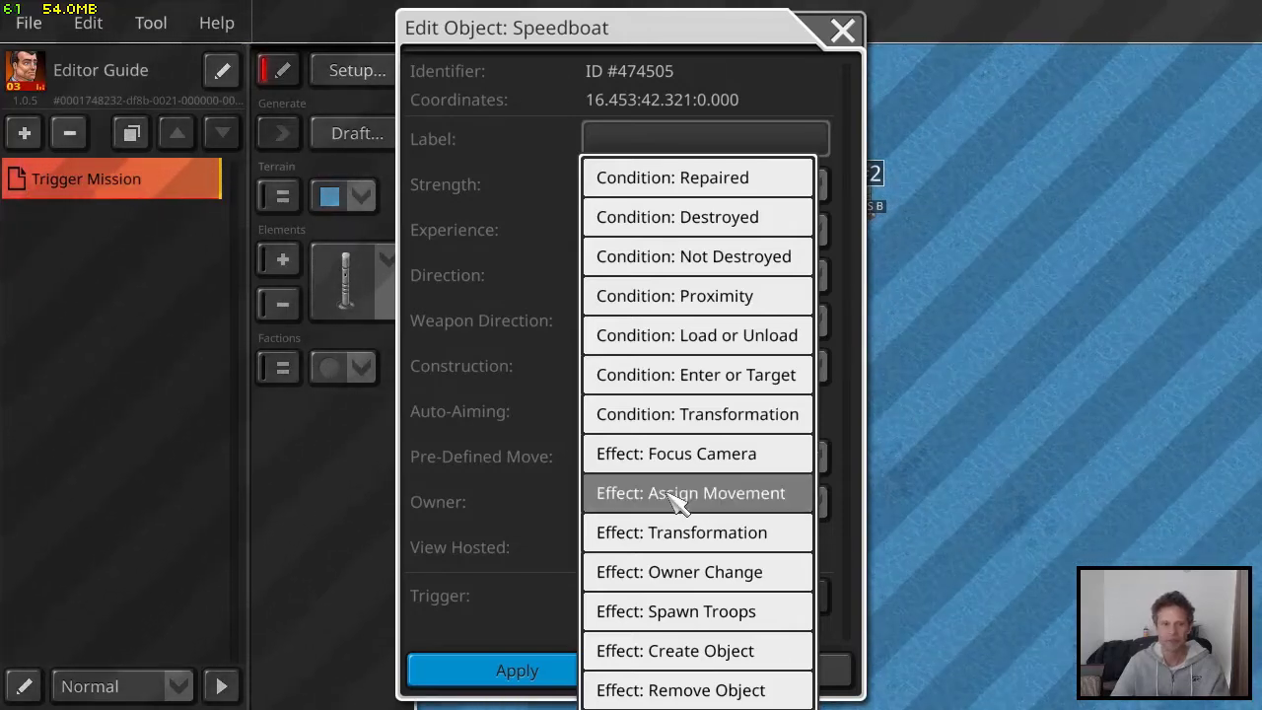
{"action": "left_click", "coordinate": [681, 496]}
{"action": "left_click", "coordinate": [382, 95]}
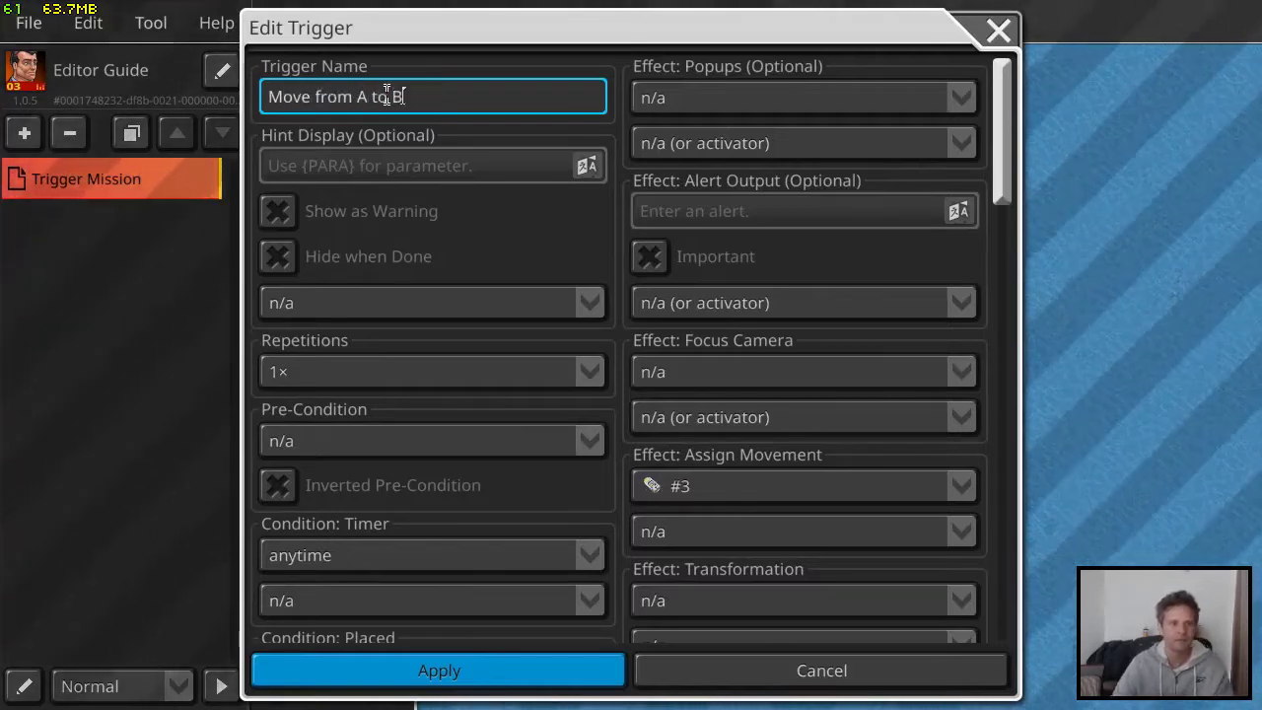
Examine the conditions and effects available in the settings of the "Move from A to B" trigger
{"action": "scroll", "coordinate": [592, 411], "scroll_direction": "down", "scroll_amount": 3}
{"action": "scroll", "coordinate": [449, 316], "scroll_direction": "up", "scroll_amount": 2}
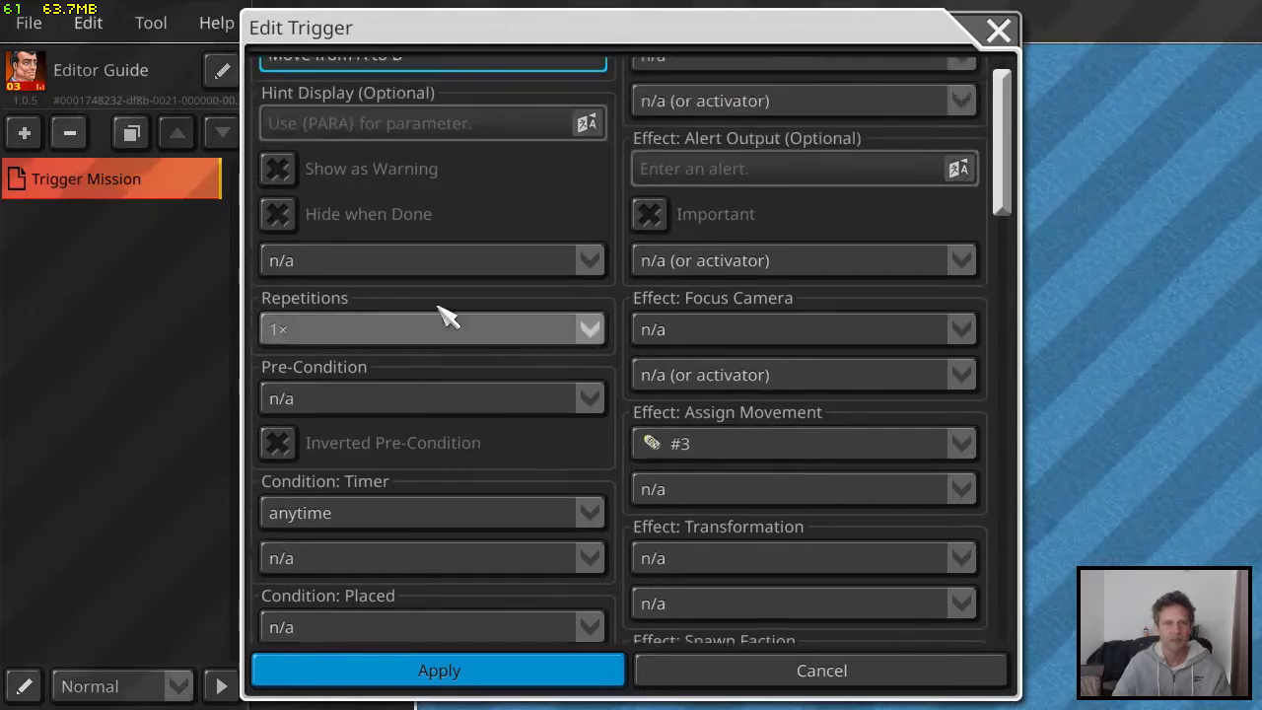
{"action": "scroll", "coordinate": [449, 316], "scroll_direction": "up", "scroll_amount": 1}
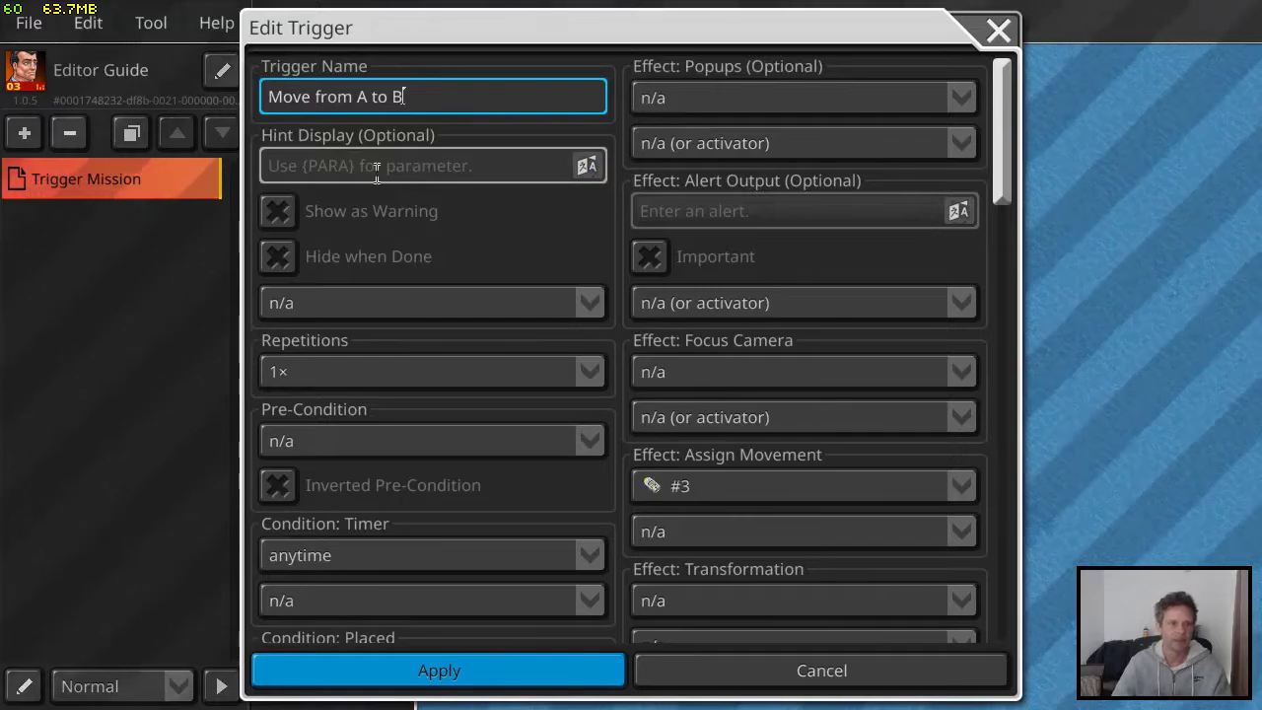
{"action": "scroll", "coordinate": [428, 299], "scroll_direction": "down", "scroll_amount": 5}
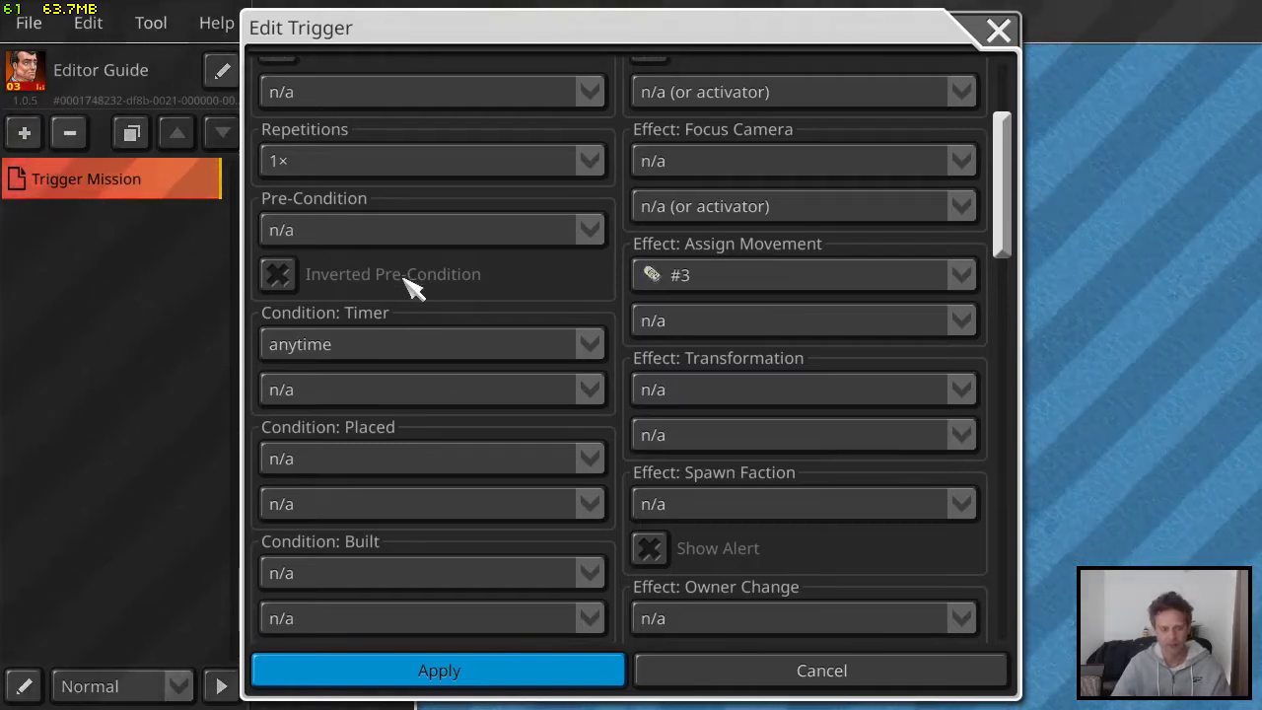
{"action": "scroll", "coordinate": [419, 282], "scroll_direction": "down", "scroll_amount": 3}
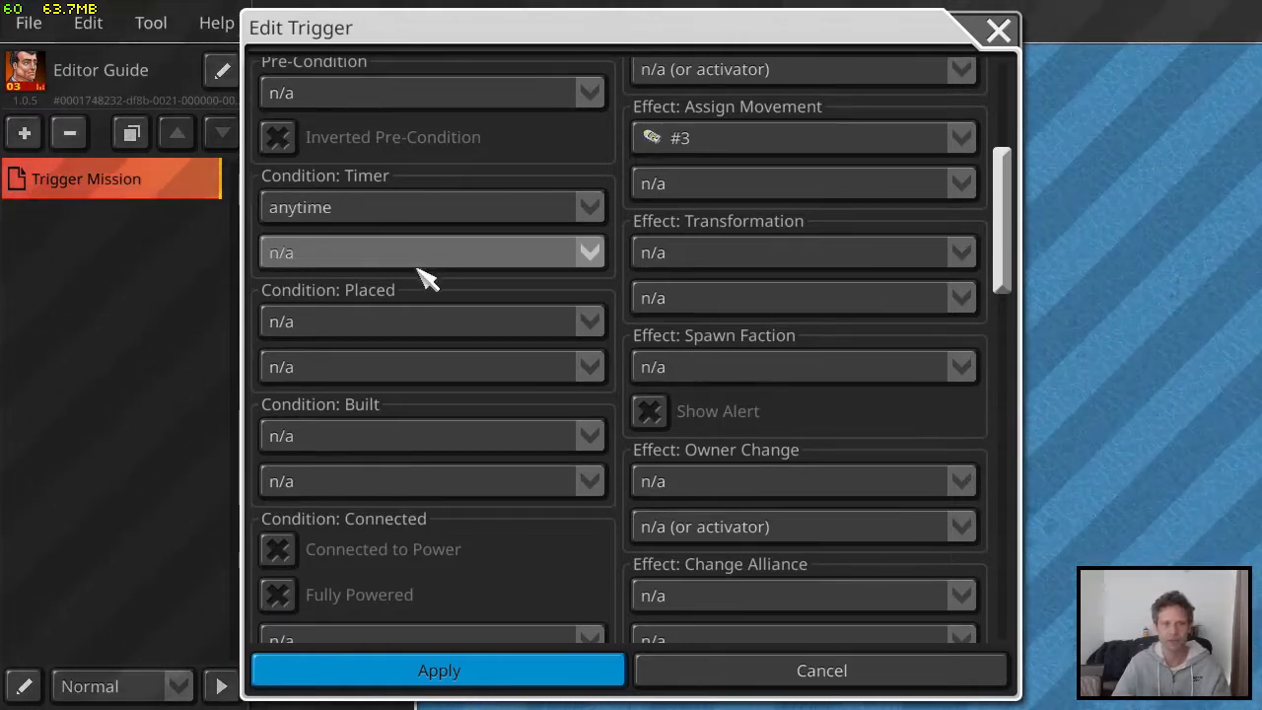
{"action": "scroll", "coordinate": [434, 301], "scroll_direction": "down", "scroll_amount": 2}
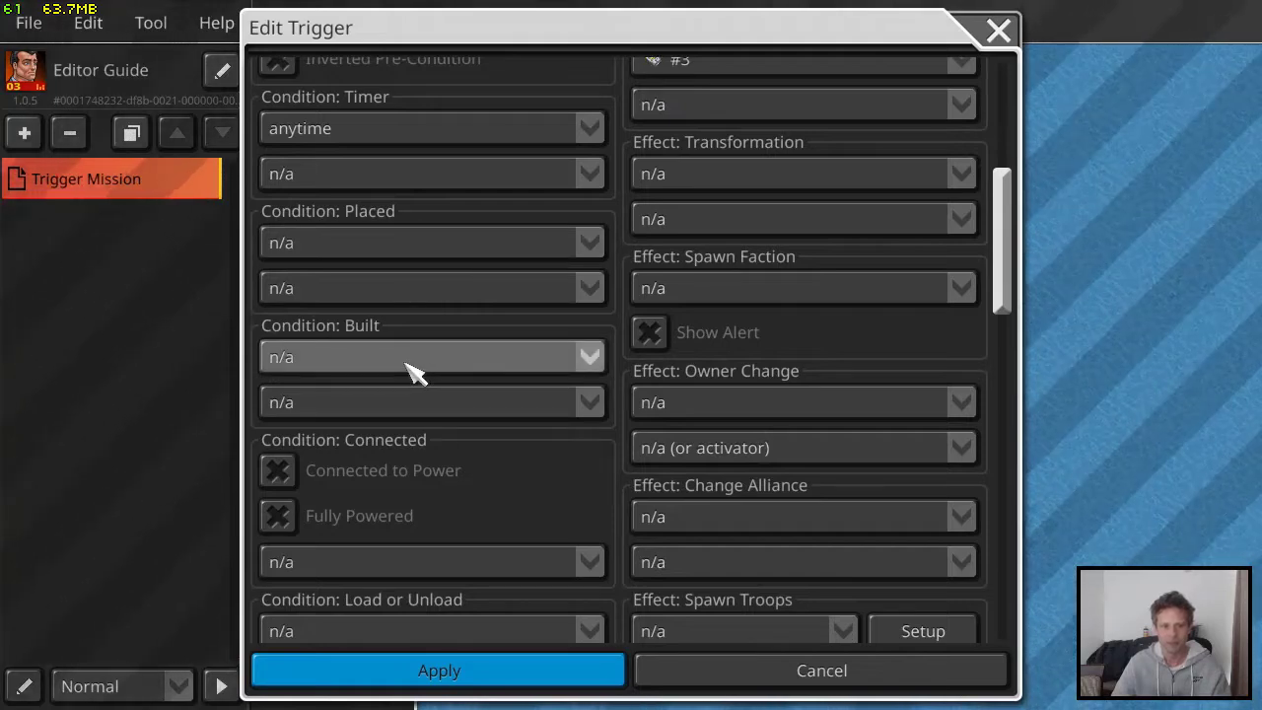
{"action": "scroll", "coordinate": [414, 350], "scroll_direction": "down", "scroll_amount": 5}
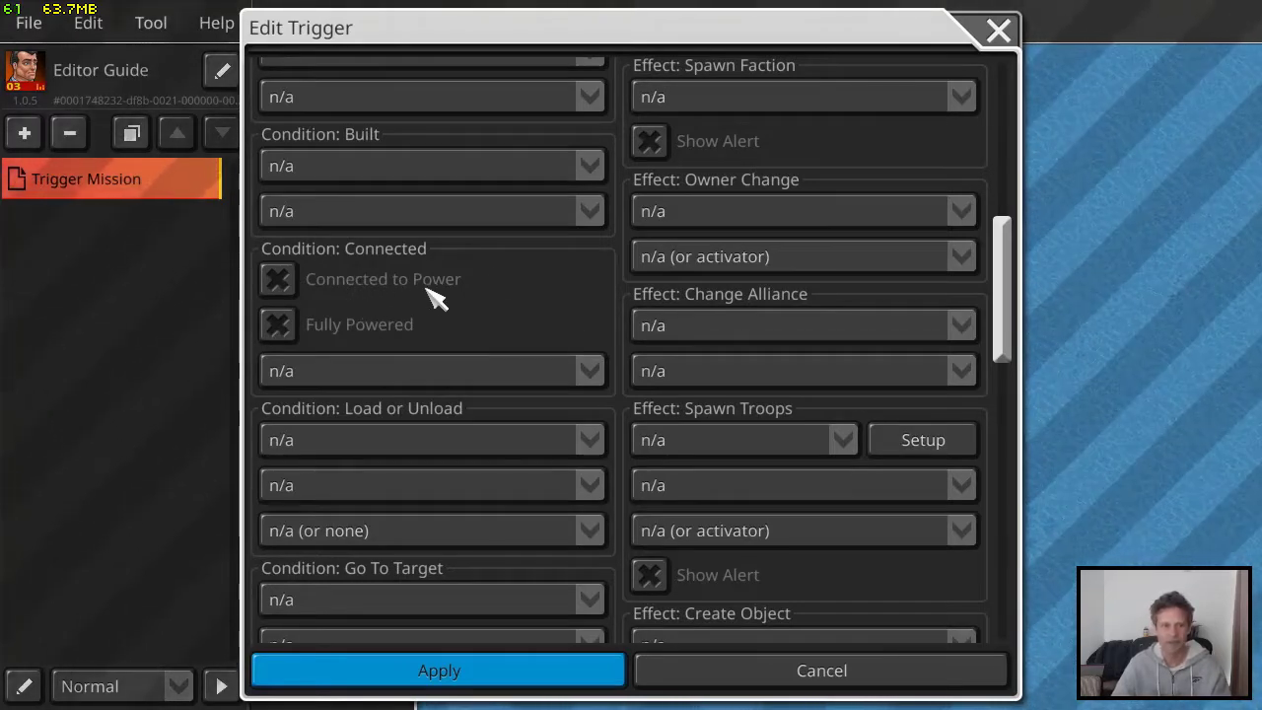
{"action": "scroll", "coordinate": [436, 299], "scroll_direction": "down", "scroll_amount": 2}
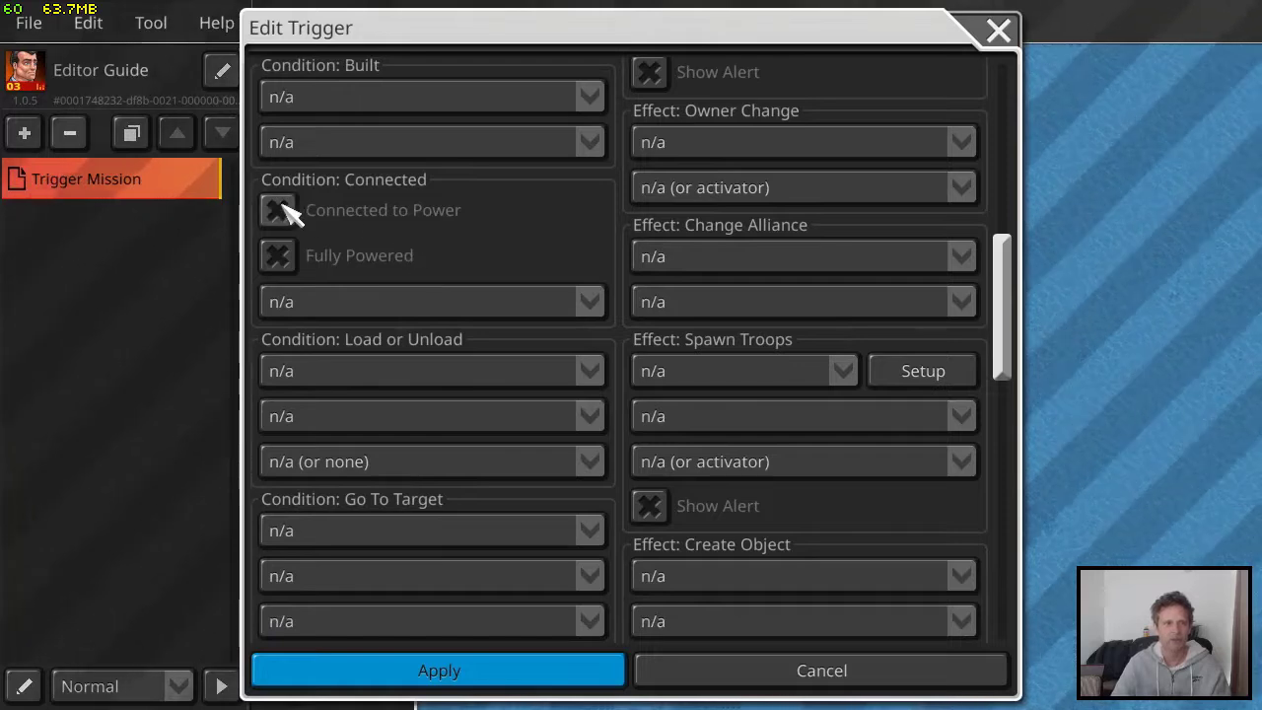
{"action": "scroll", "coordinate": [385, 338], "scroll_direction": "down", "scroll_amount": 10}
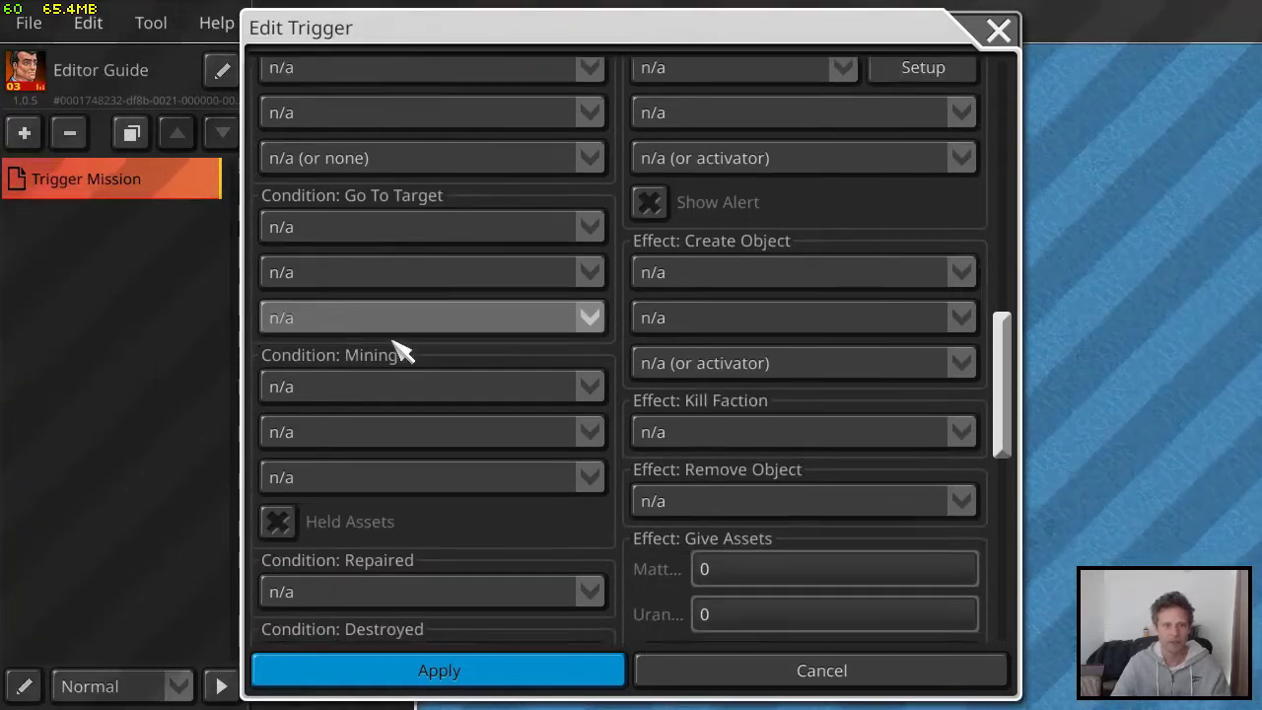
{"action": "scroll", "coordinate": [424, 330], "scroll_direction": "down", "scroll_amount": 2}
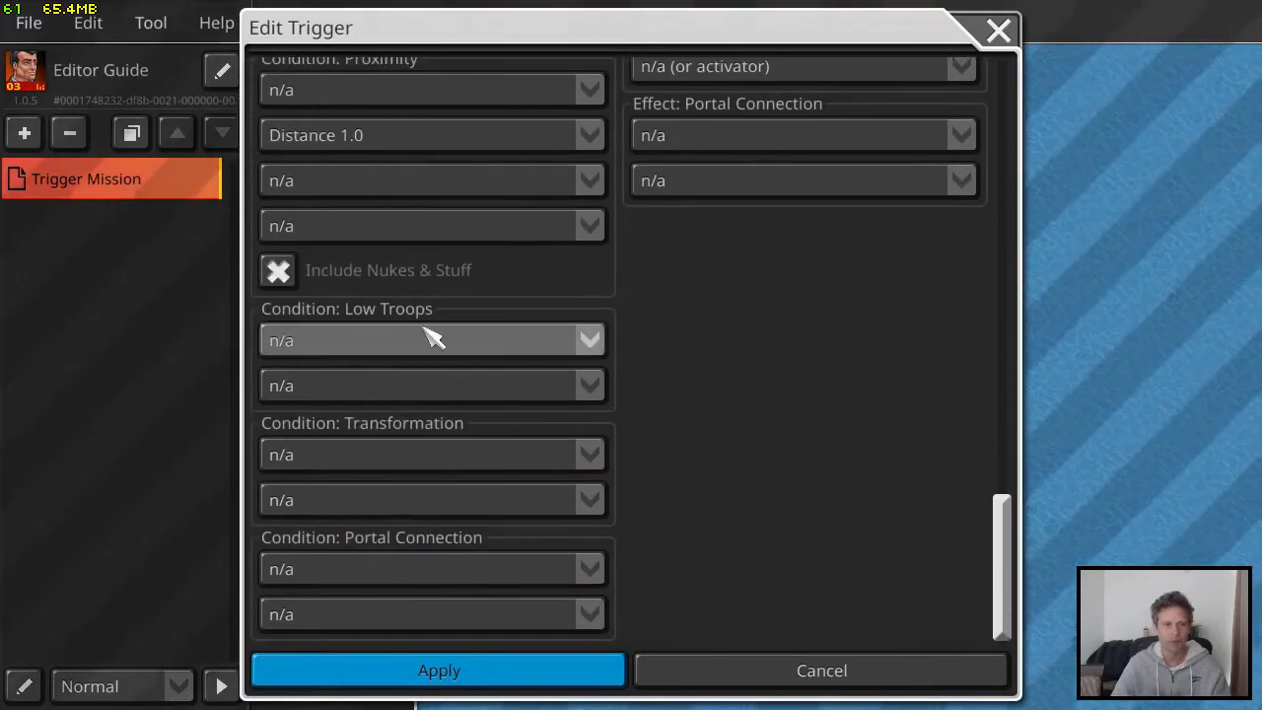
{"action": "scroll", "coordinate": [433, 372], "scroll_direction": "up", "scroll_amount": 12}
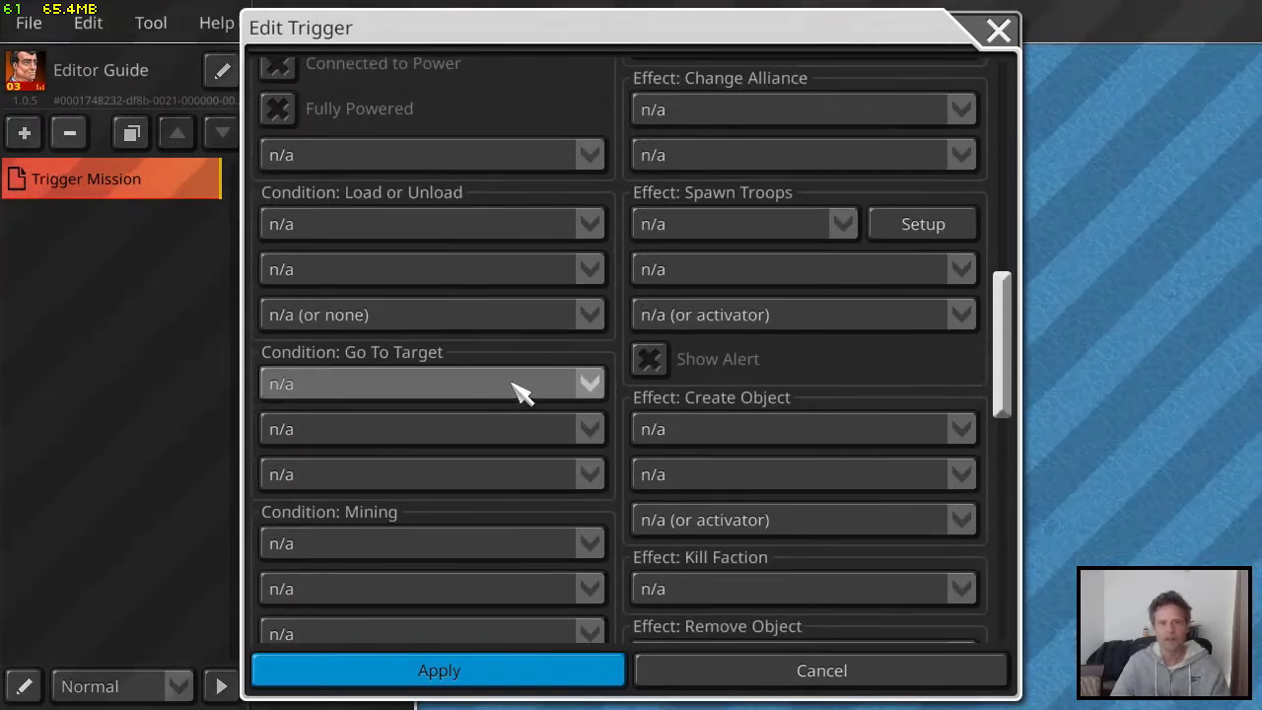
{"action": "scroll", "coordinate": [512, 373], "scroll_direction": "up", "scroll_amount": 12}
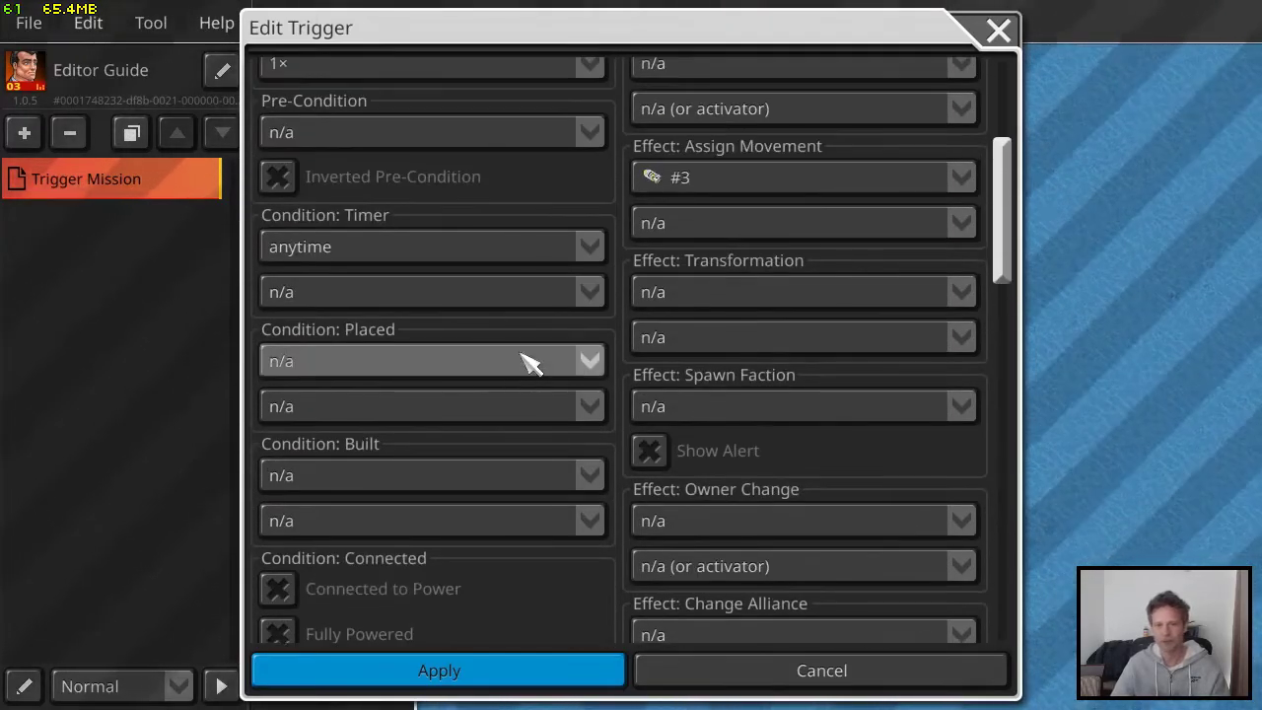
{"action": "scroll", "coordinate": [797, 349], "scroll_direction": "up", "scroll_amount": 7}
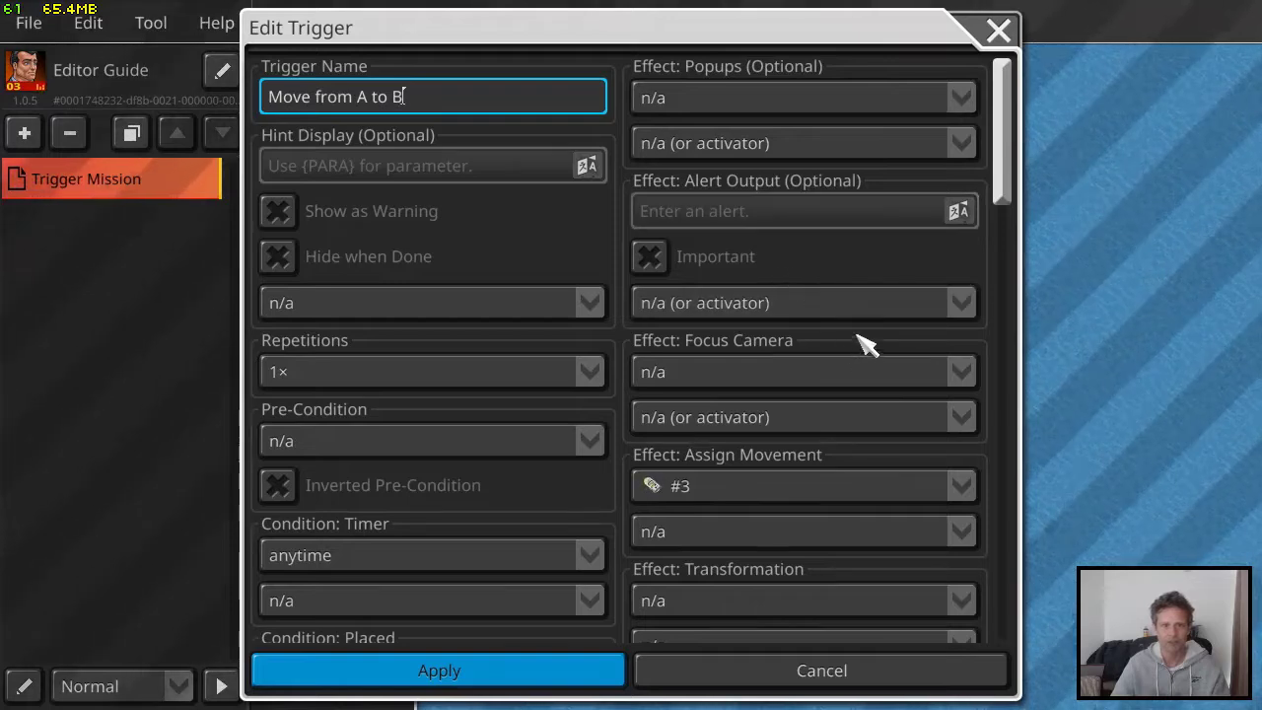
Set the Assign Movement action for speedboat #3 to "move to" and open the list of destination coordinates
{"action": "scroll", "coordinate": [794, 355], "scroll_direction": "down", "scroll_amount": 2}
{"action": "scroll", "coordinate": [779, 295], "scroll_direction": "down", "scroll_amount": 1}
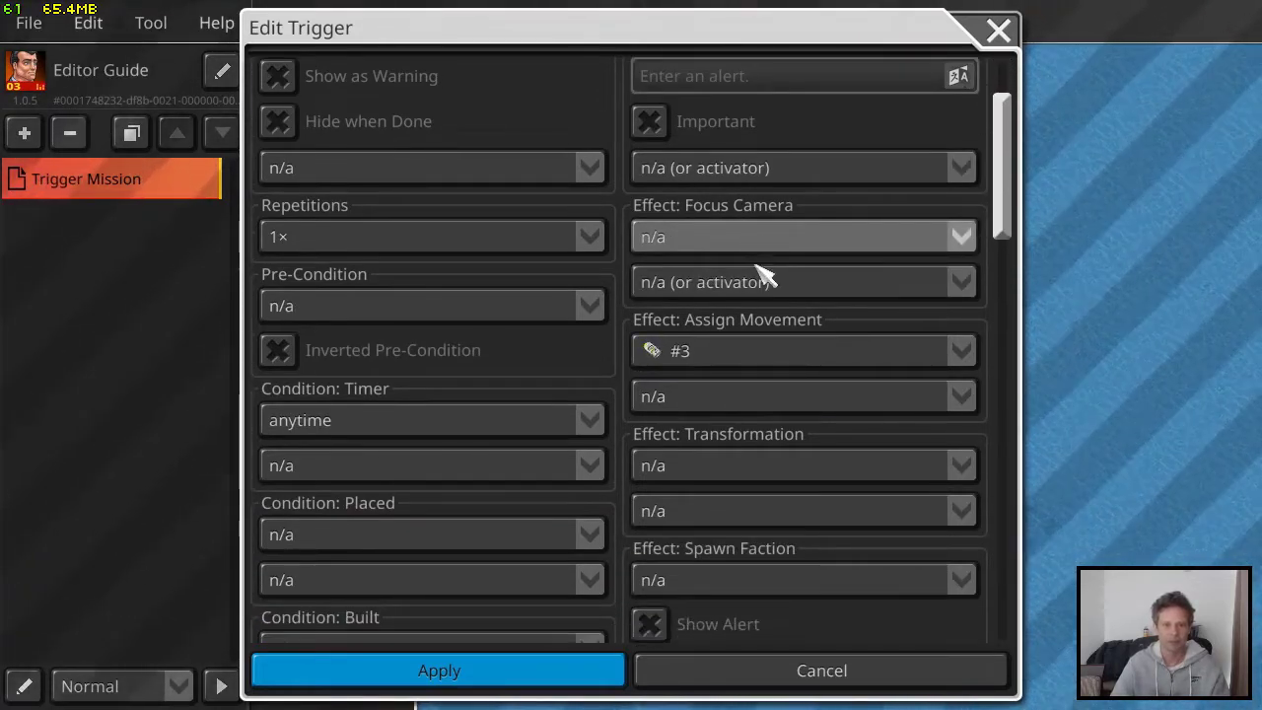
{"action": "scroll", "coordinate": [767, 278], "scroll_direction": "down", "scroll_amount": 4}
{"action": "scroll", "coordinate": [766, 305], "scroll_direction": "up", "scroll_amount": 1}
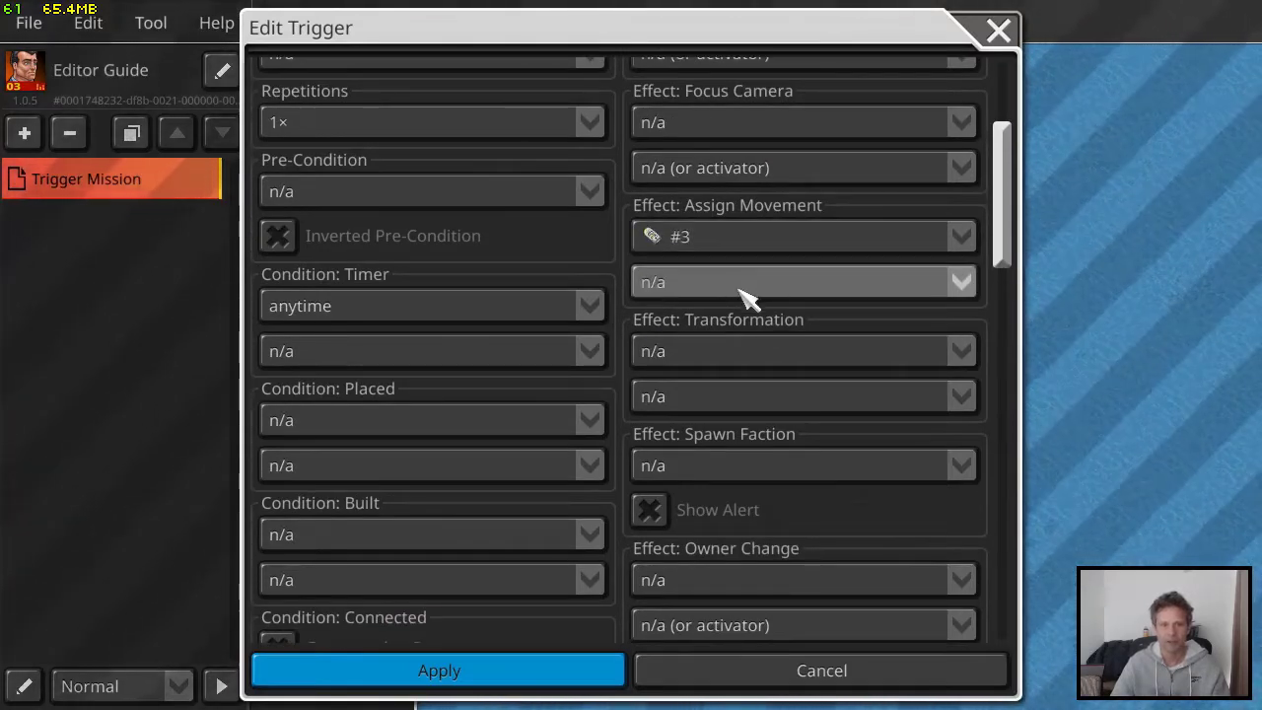
{"action": "left_click", "coordinate": [741, 286]}
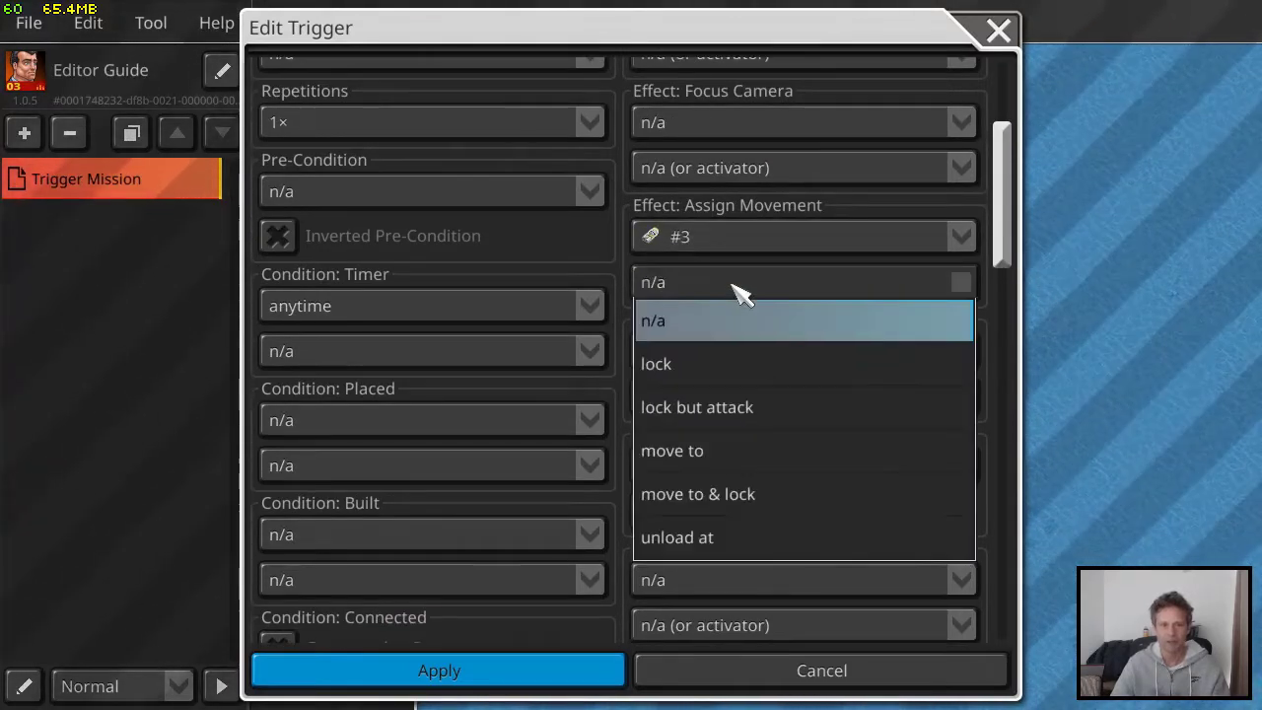
{"action": "left_click", "coordinate": [735, 454]}
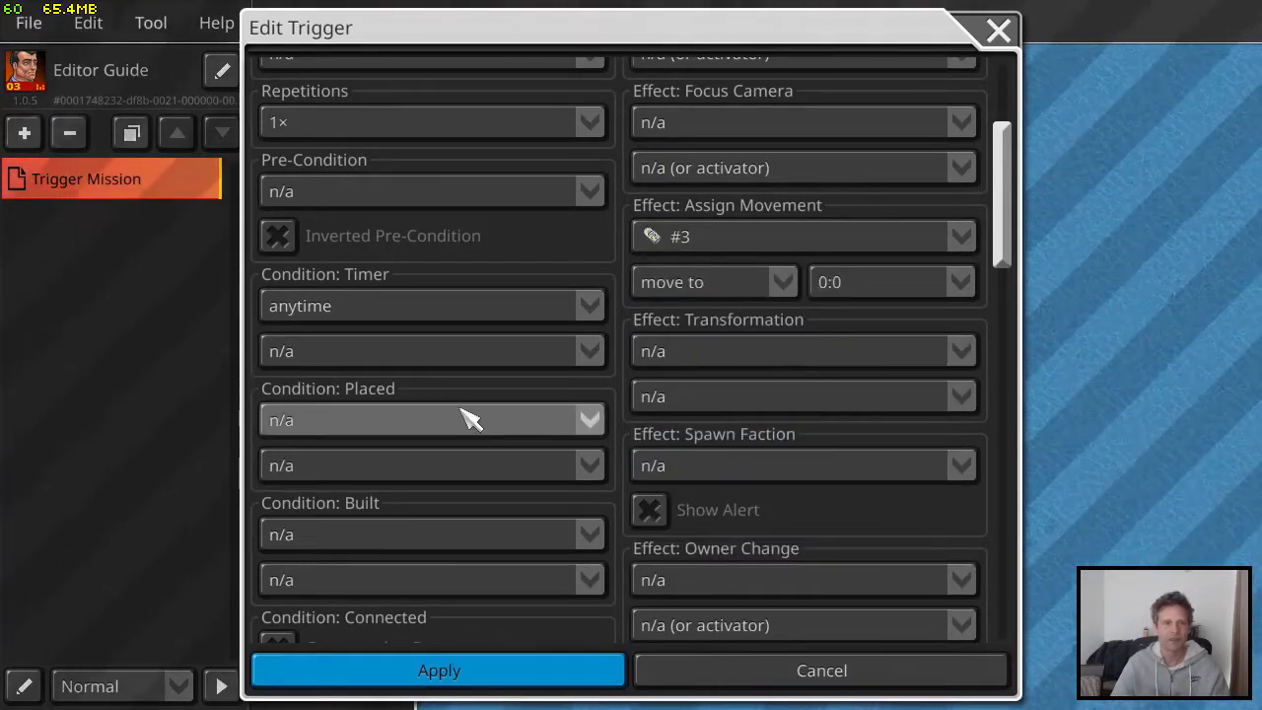
{"action": "left_click", "coordinate": [872, 291]}
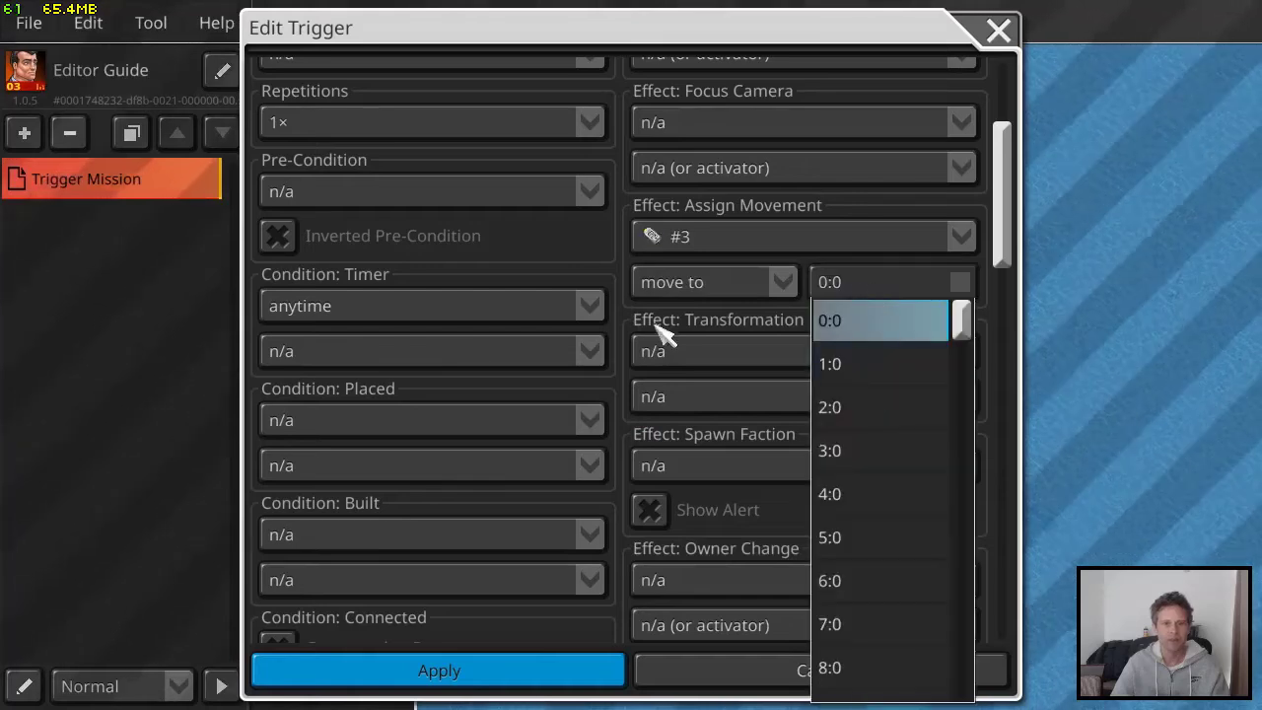
Set the trigger's Proximity condition to marker #1 (POS A) with speedboat #3 as the approaching unit, and apply the trigger
{"action": "scroll", "coordinate": [521, 394], "scroll_direction": "down", "scroll_amount": 5}
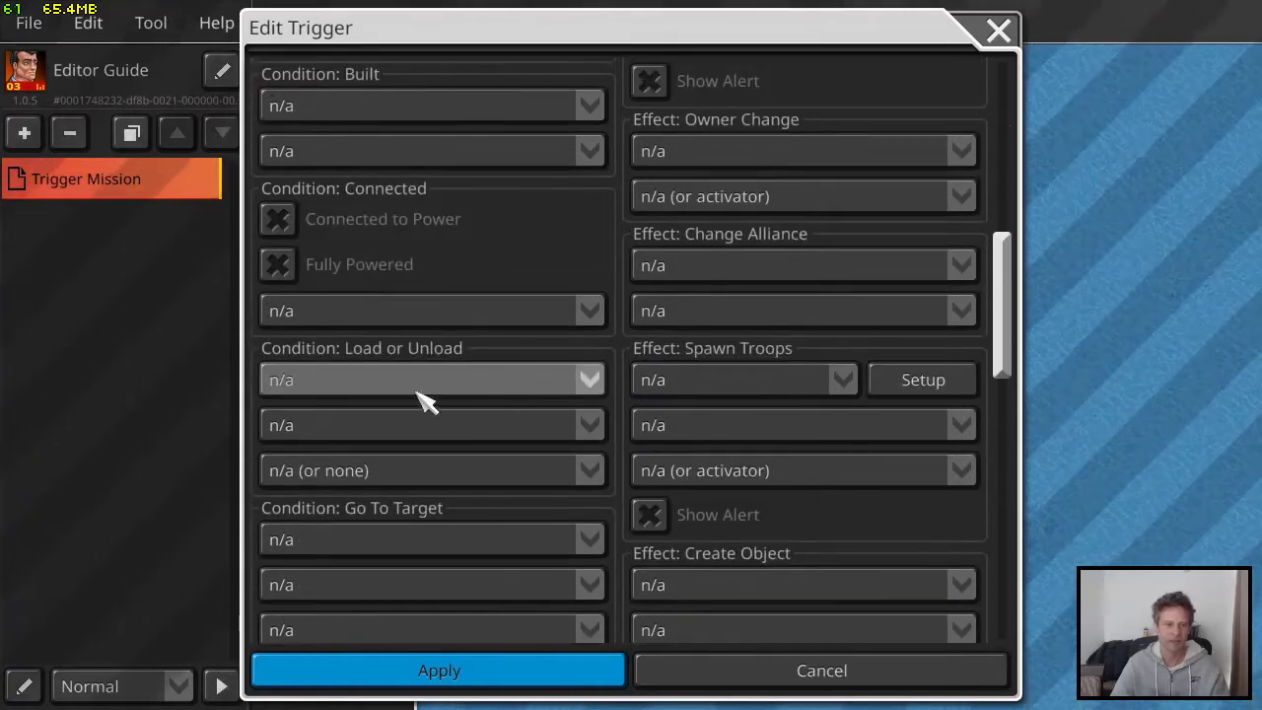
{"action": "scroll", "coordinate": [438, 389], "scroll_direction": "down", "scroll_amount": 7}
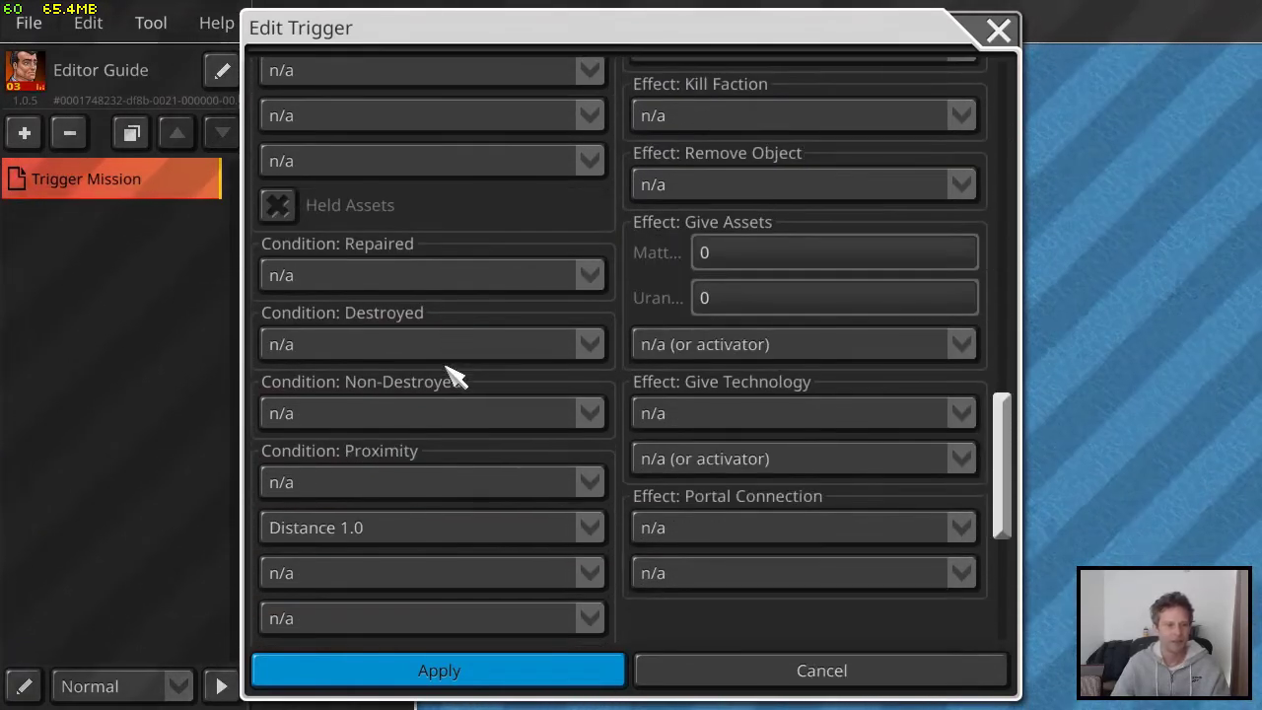
{"action": "scroll", "coordinate": [404, 502], "scroll_direction": "down", "scroll_amount": 1}
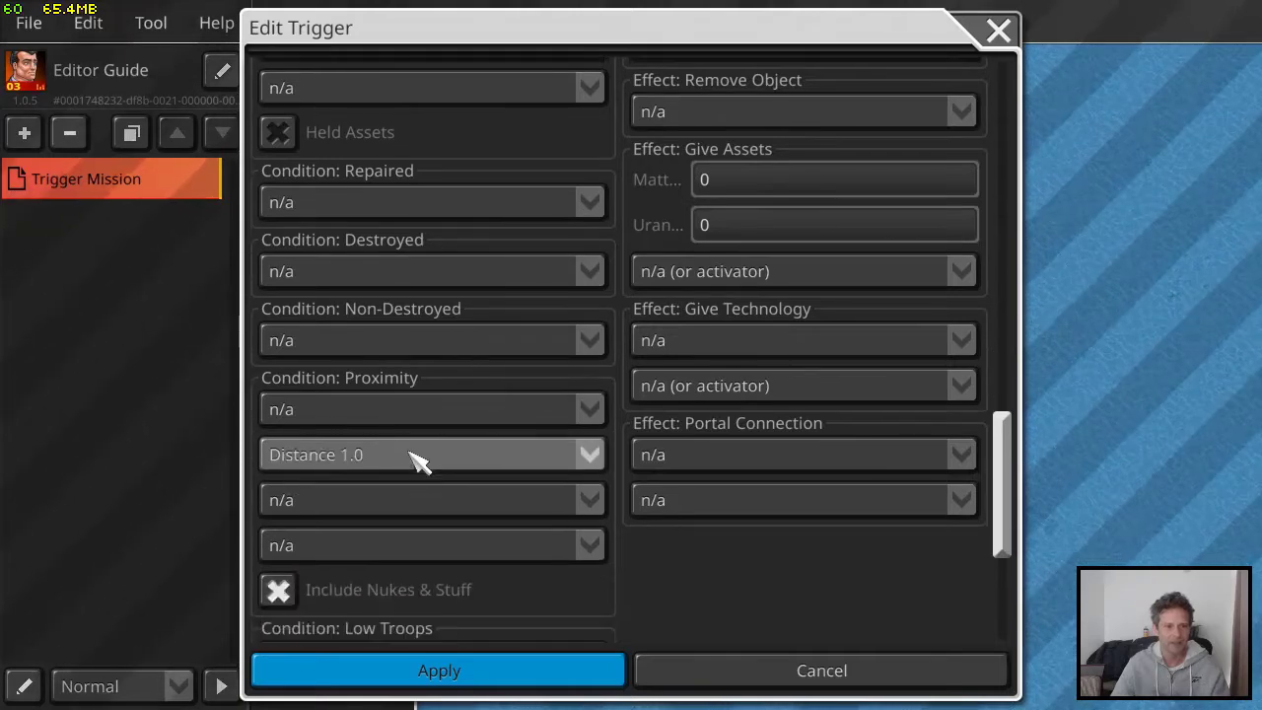
{"action": "left_click", "coordinate": [408, 412]}
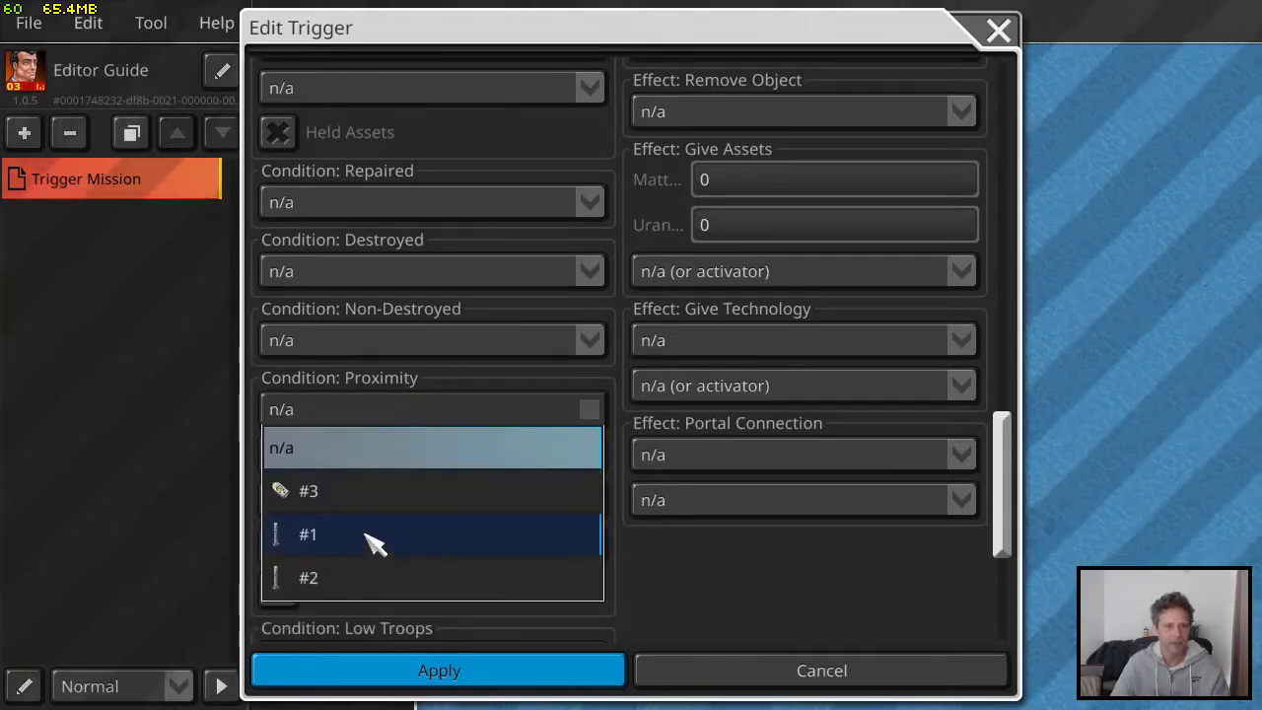
{"action": "left_click", "coordinate": [375, 543]}
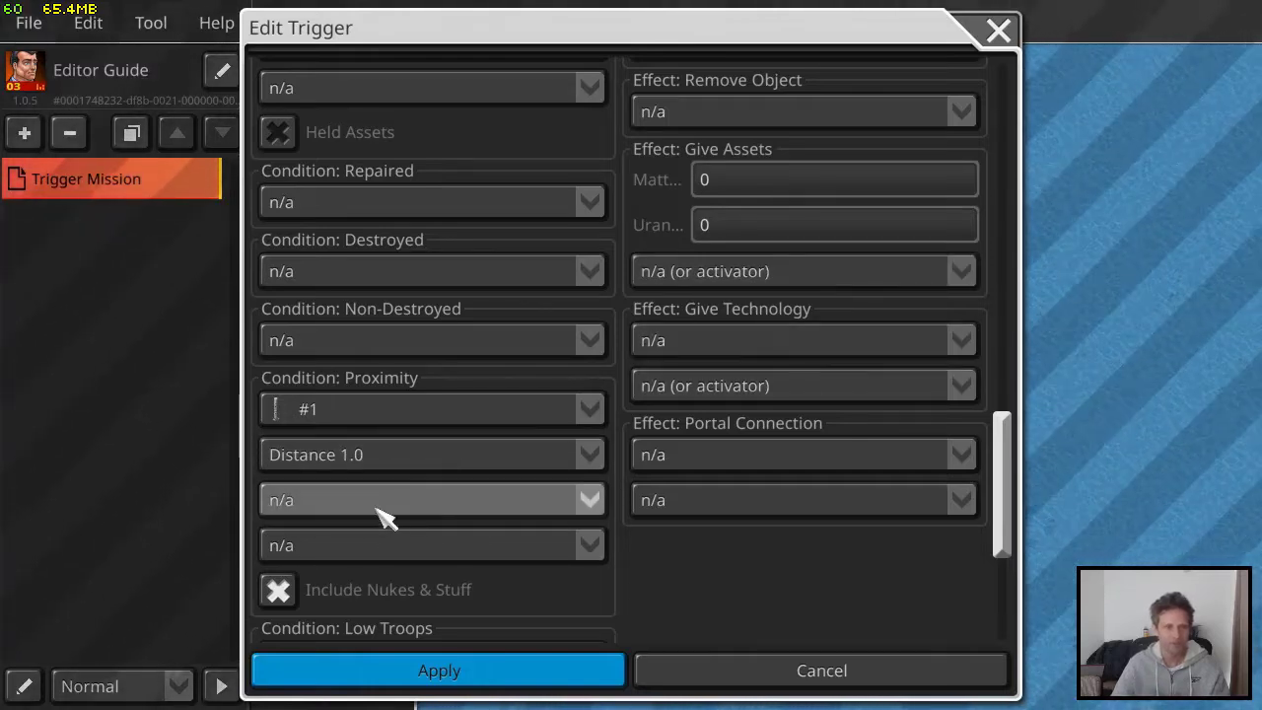
{"action": "left_click", "coordinate": [363, 557]}
{"action": "left_click", "coordinate": [355, 424]}
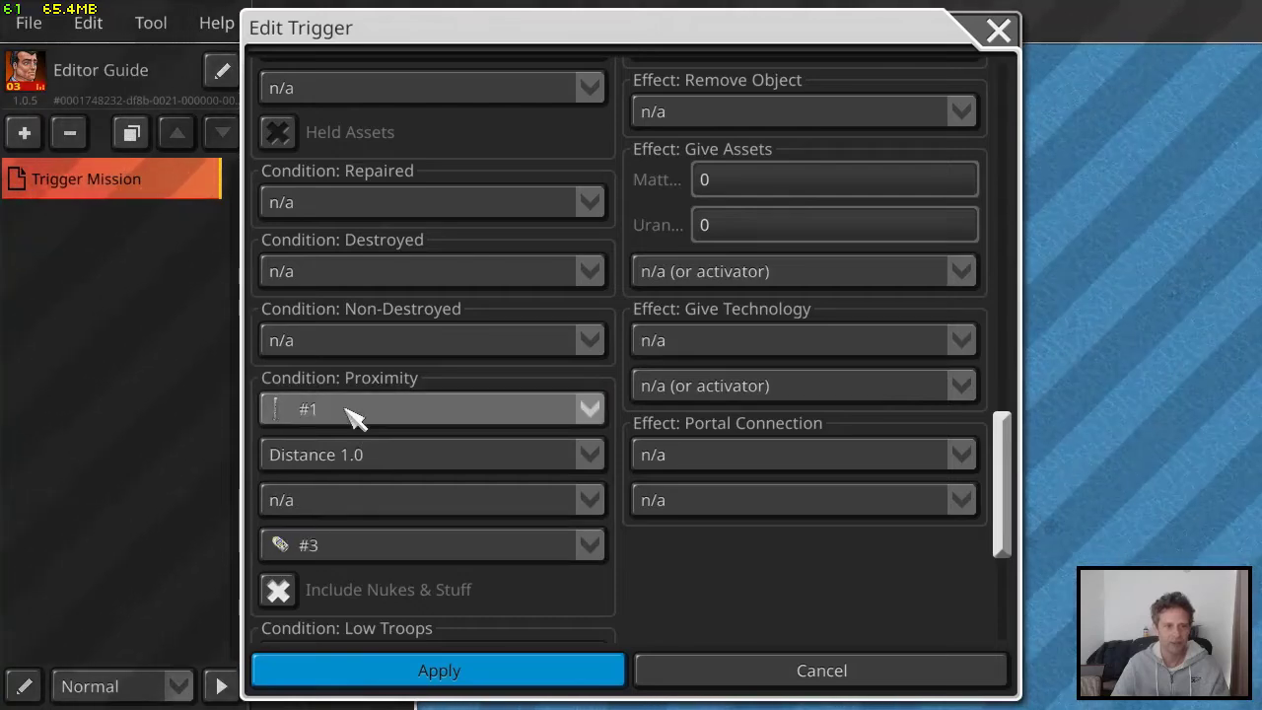
{"action": "scroll", "coordinate": [662, 352], "scroll_direction": "up", "scroll_amount": 15}
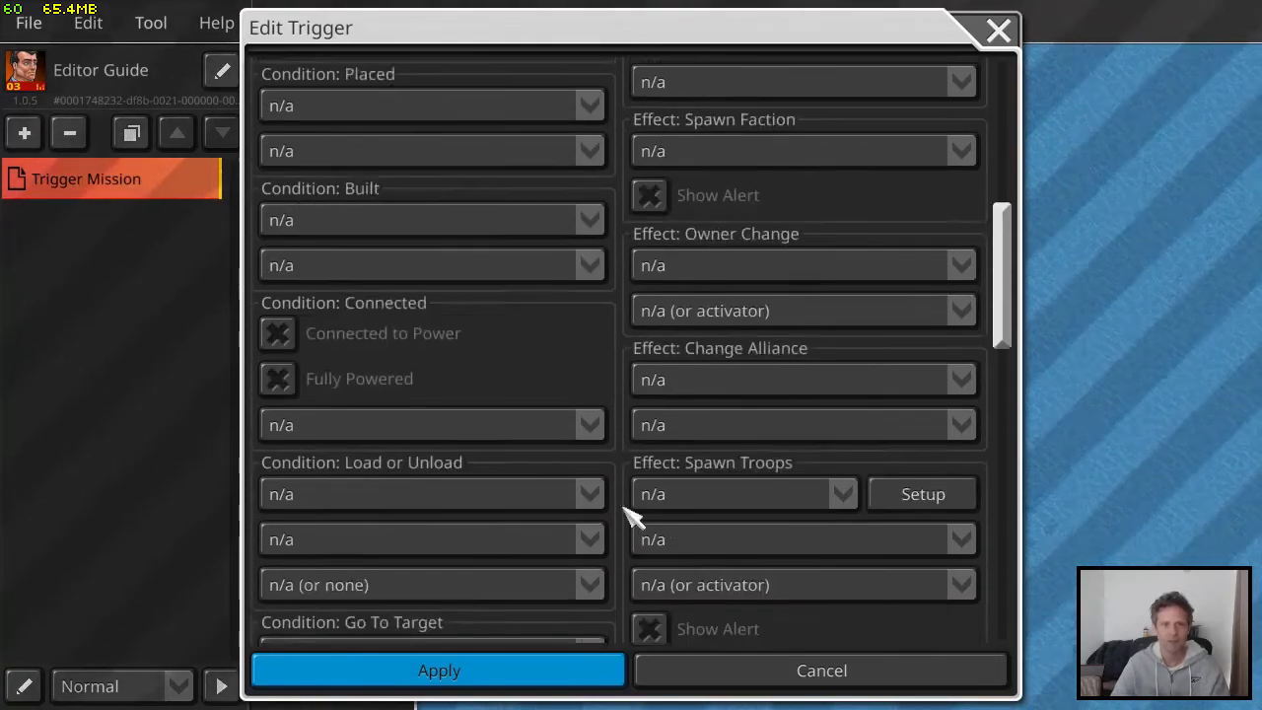
{"action": "scroll", "coordinate": [659, 286], "scroll_direction": "up", "scroll_amount": 5}
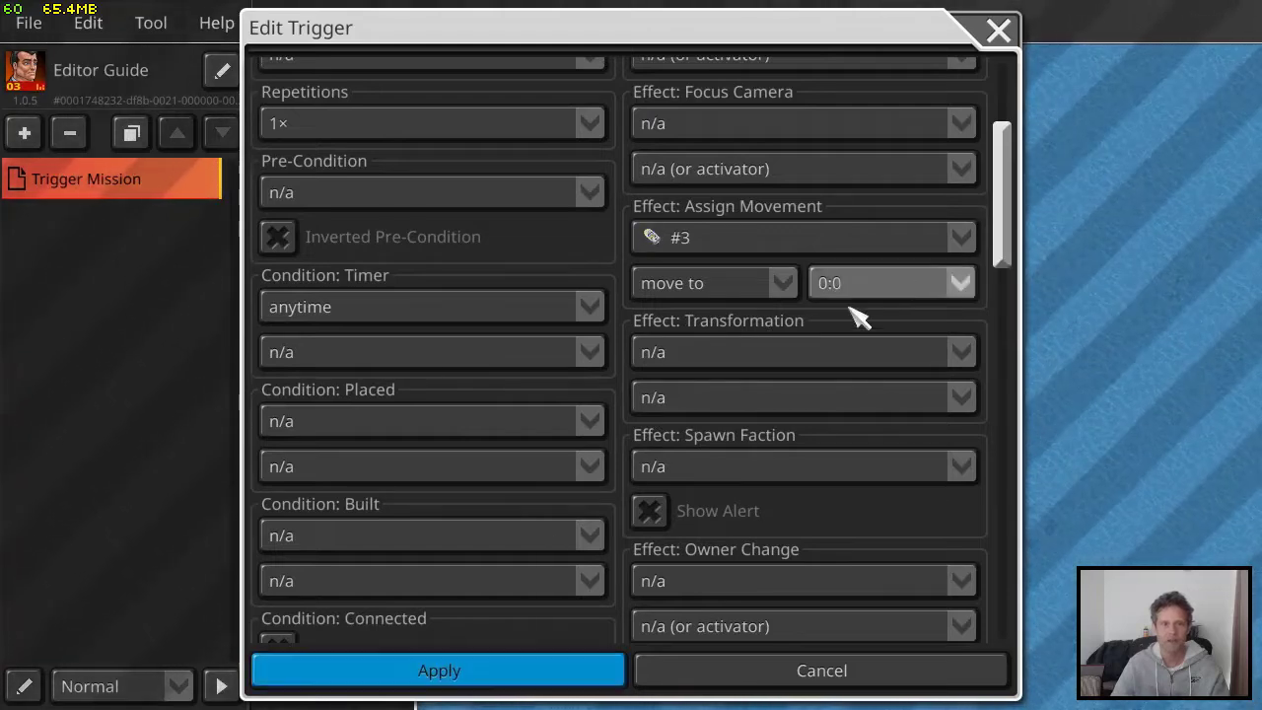
{"action": "left_click", "coordinate": [525, 676]}
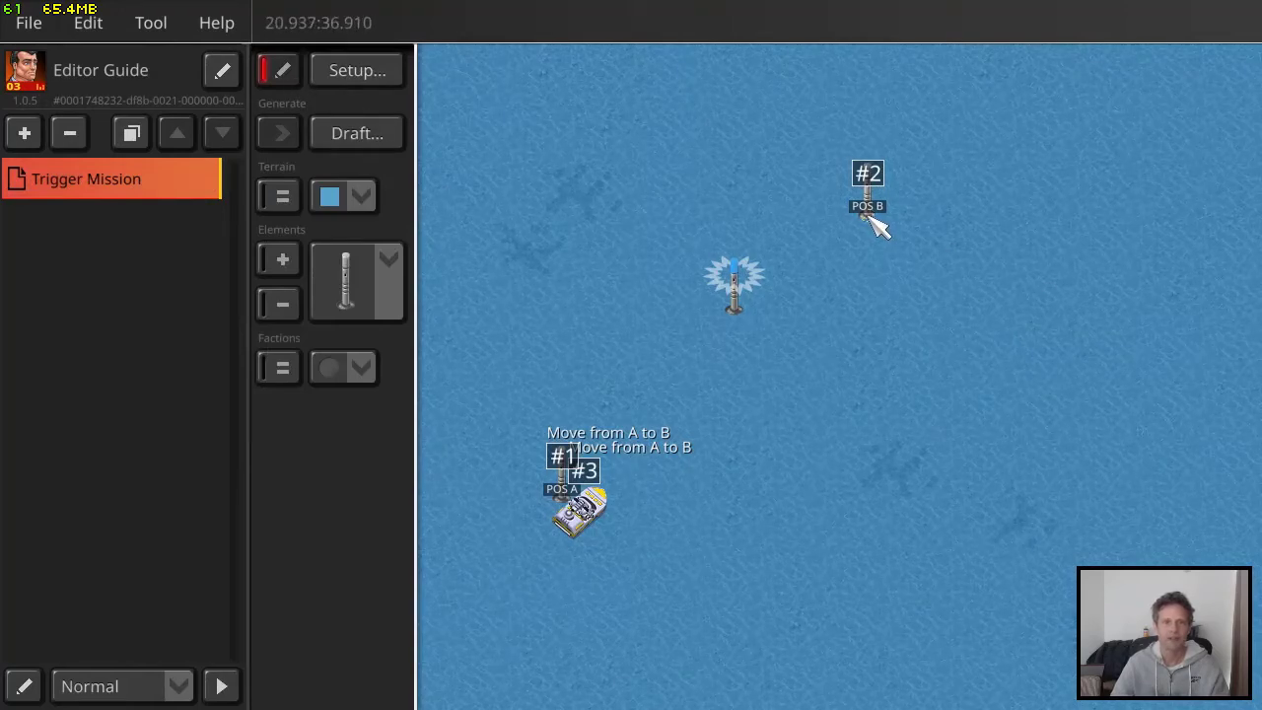
Look up the POS B marker's coordinates and set the "Move from A to B" trigger's movement destination to 21:37
{"action": "double_click", "coordinate": [872, 219]}
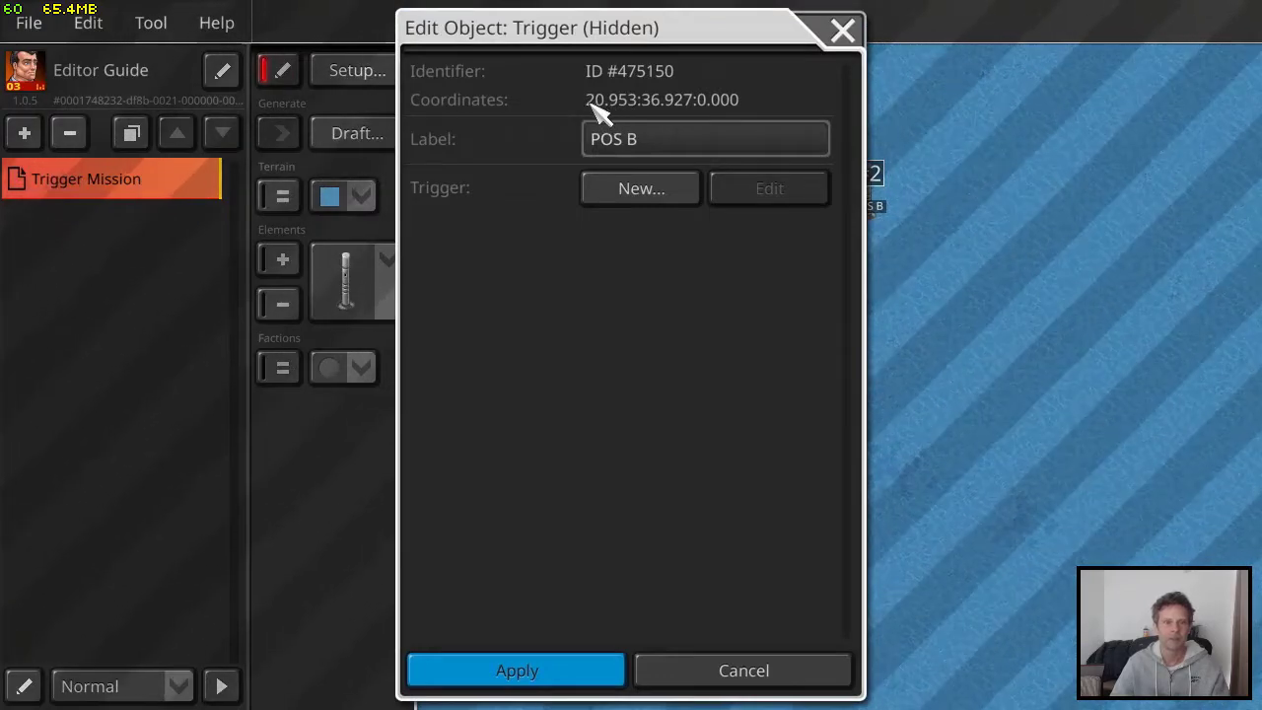
{"action": "left_click", "coordinate": [848, 31]}
{"action": "left_click", "coordinate": [355, 71]}
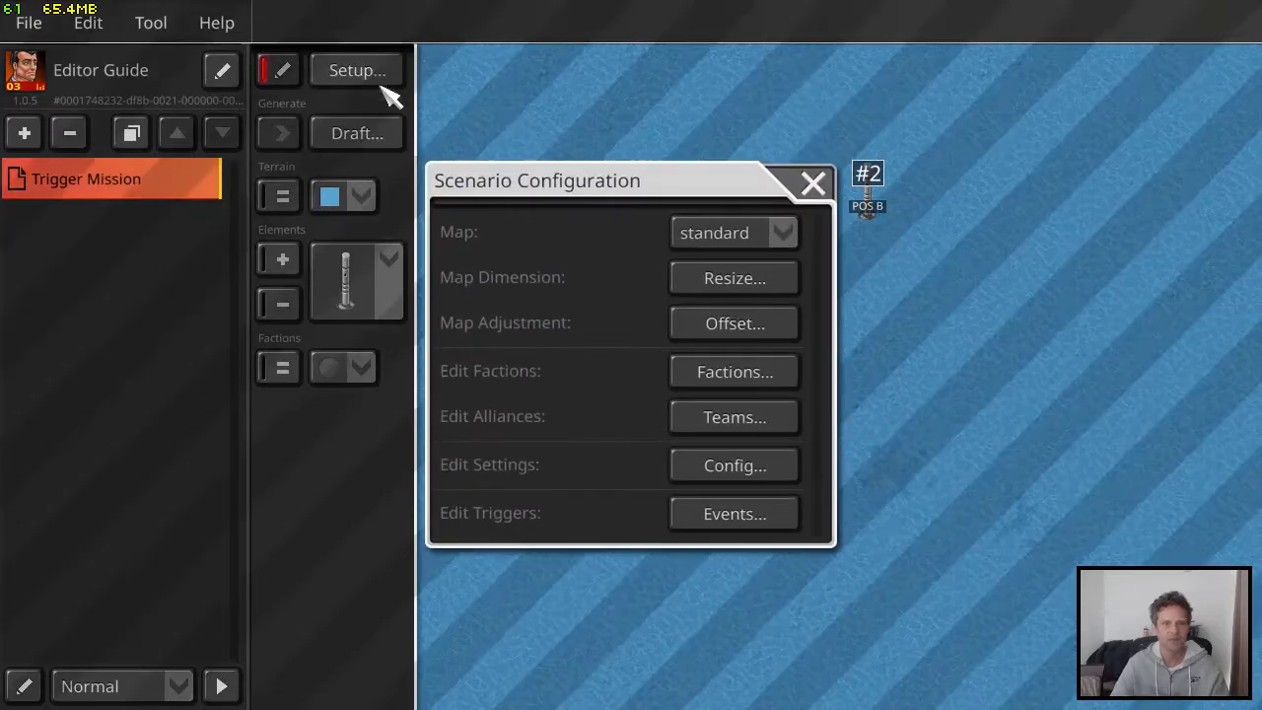
{"action": "left_click", "coordinate": [726, 527]}
{"action": "left_click", "coordinate": [570, 210]}
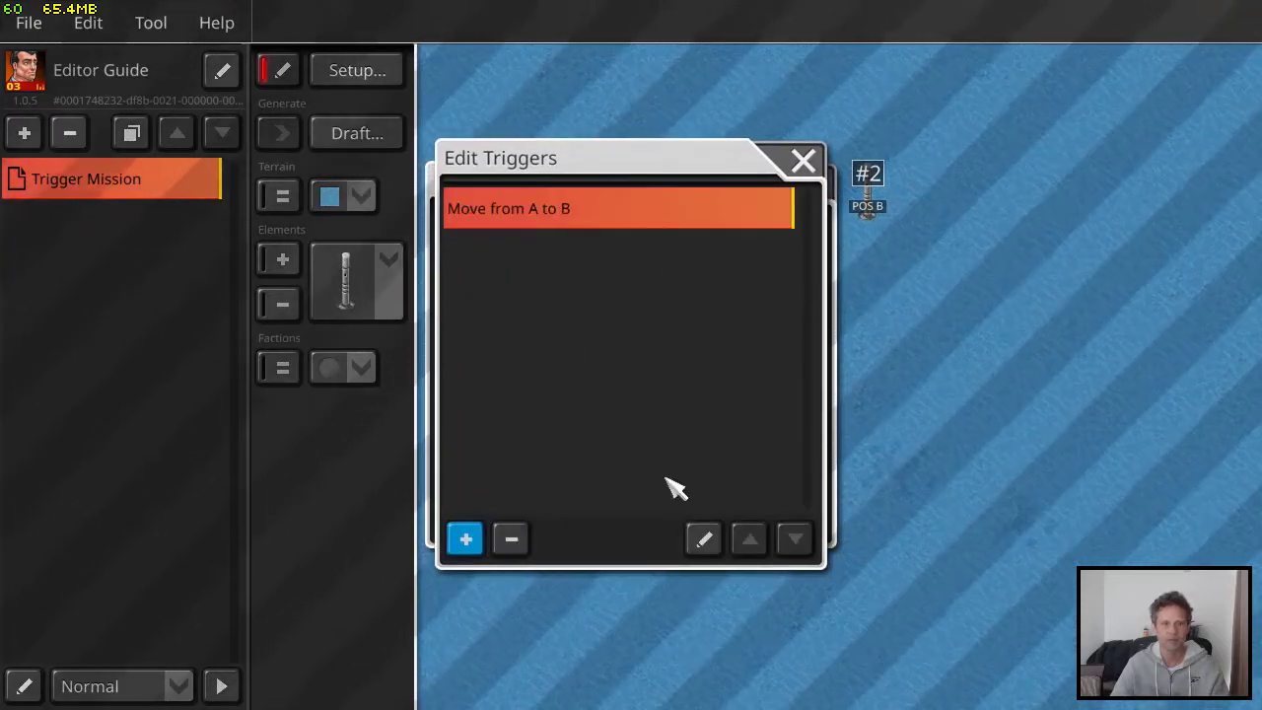
{"action": "left_click", "coordinate": [703, 538]}
{"action": "scroll", "coordinate": [871, 389], "scroll_direction": "down", "scroll_amount": 5}
{"action": "scroll", "coordinate": [867, 390], "scroll_direction": "up", "scroll_amount": 4}
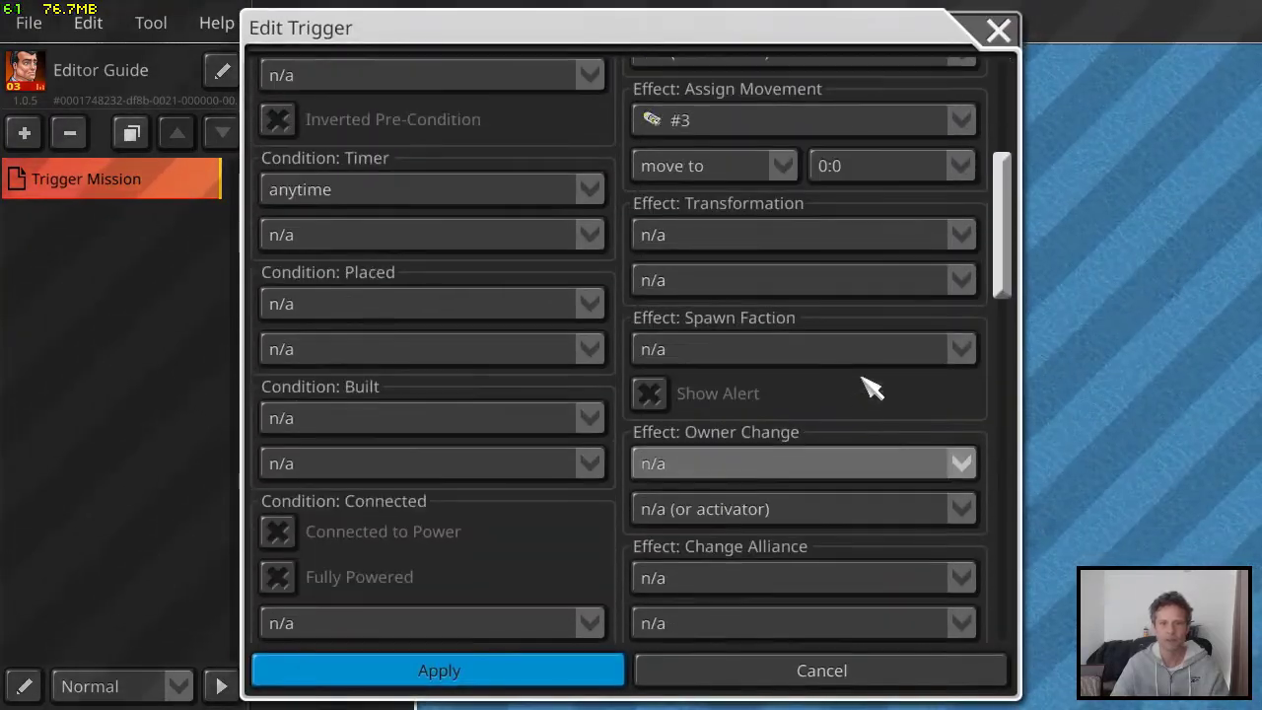
{"action": "left_click", "coordinate": [907, 172]}
{"action": "left_click_drag", "start_coordinate": [960, 239], "coordinate": [959, 507]}
{"action": "scroll", "coordinate": [902, 456], "scroll_direction": "up", "scroll_amount": 5}
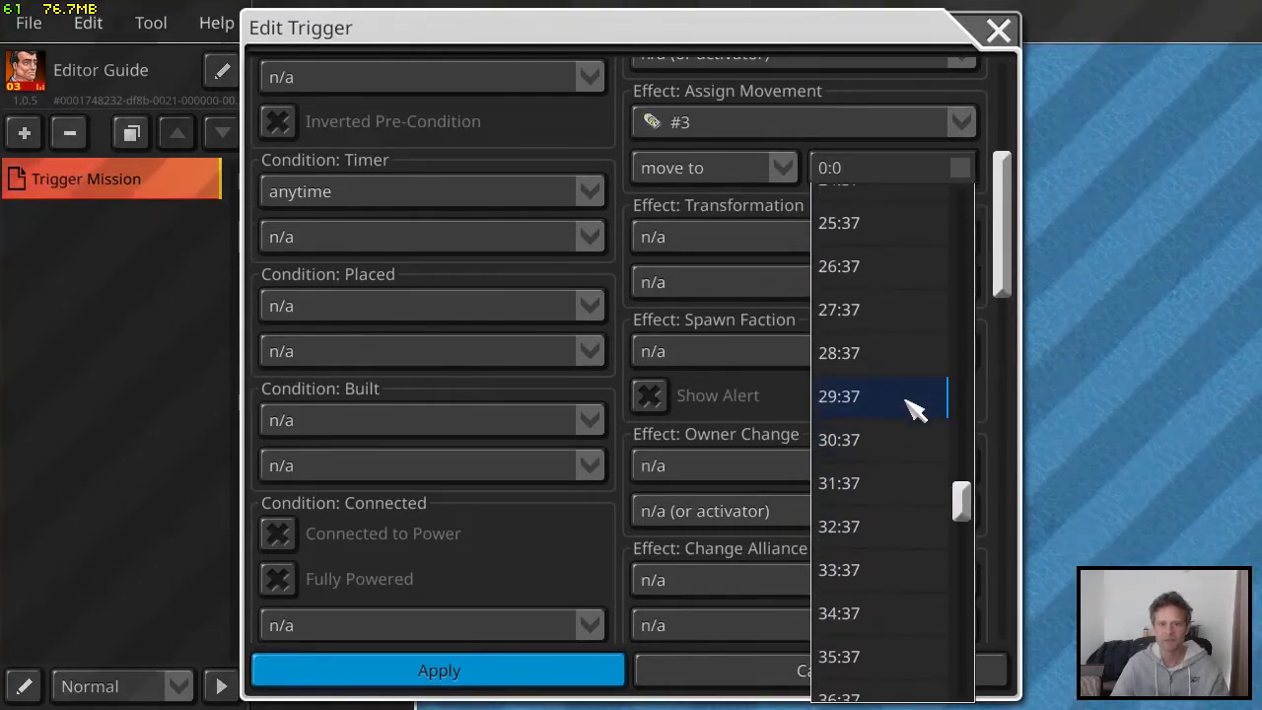
{"action": "scroll", "coordinate": [892, 335], "scroll_direction": "up", "scroll_amount": 2}
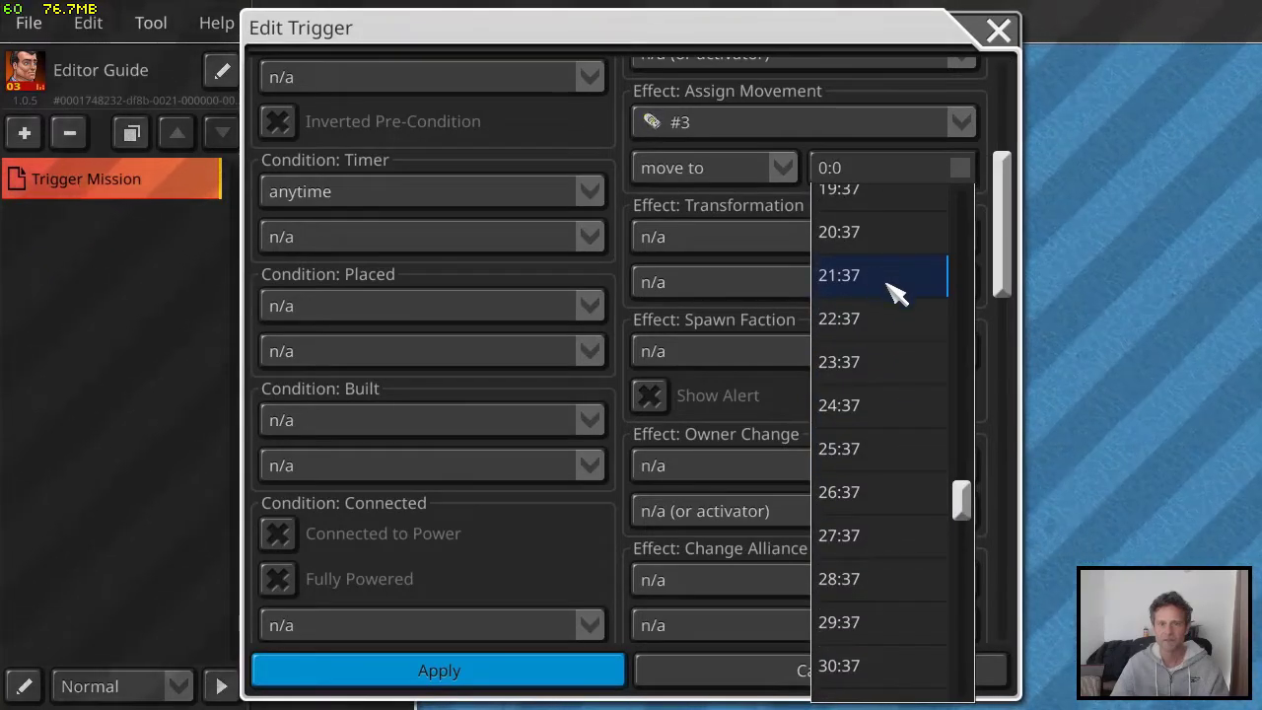
{"action": "left_click", "coordinate": [887, 283]}
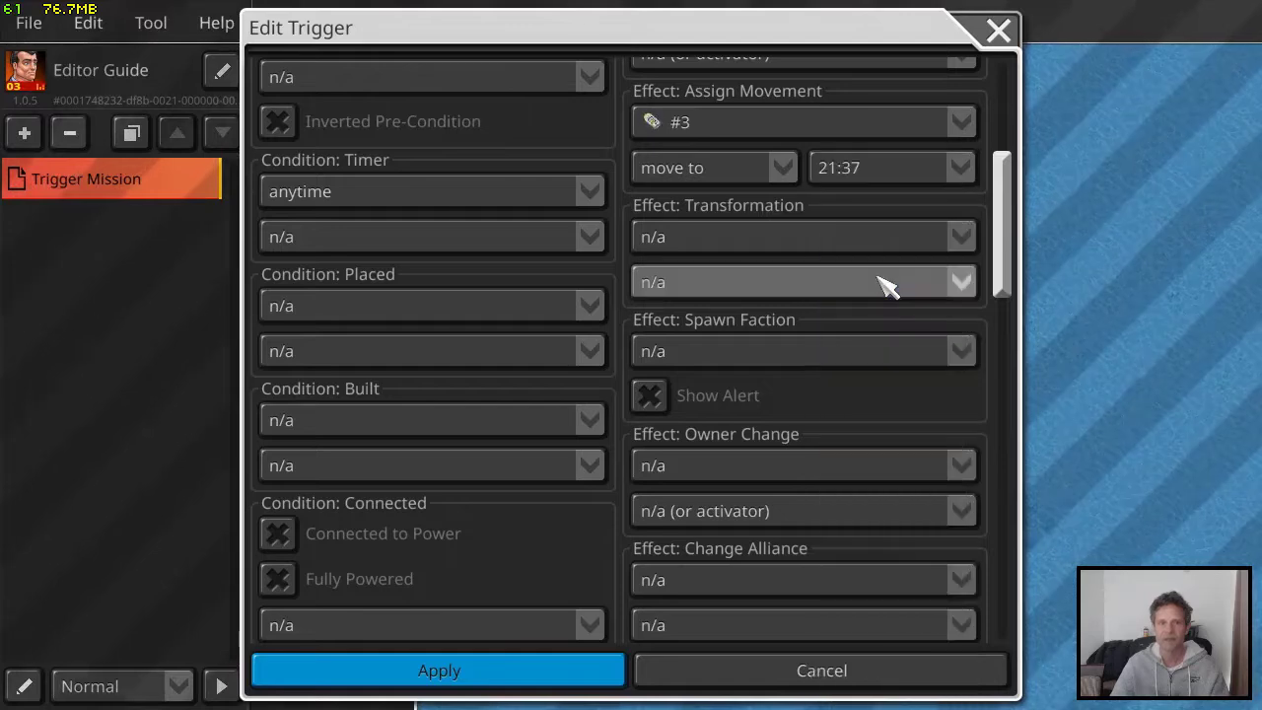
{"action": "left_click", "coordinate": [577, 678]}
{"action": "left_click", "coordinate": [804, 161]}
{"action": "left_click", "coordinate": [811, 186]}
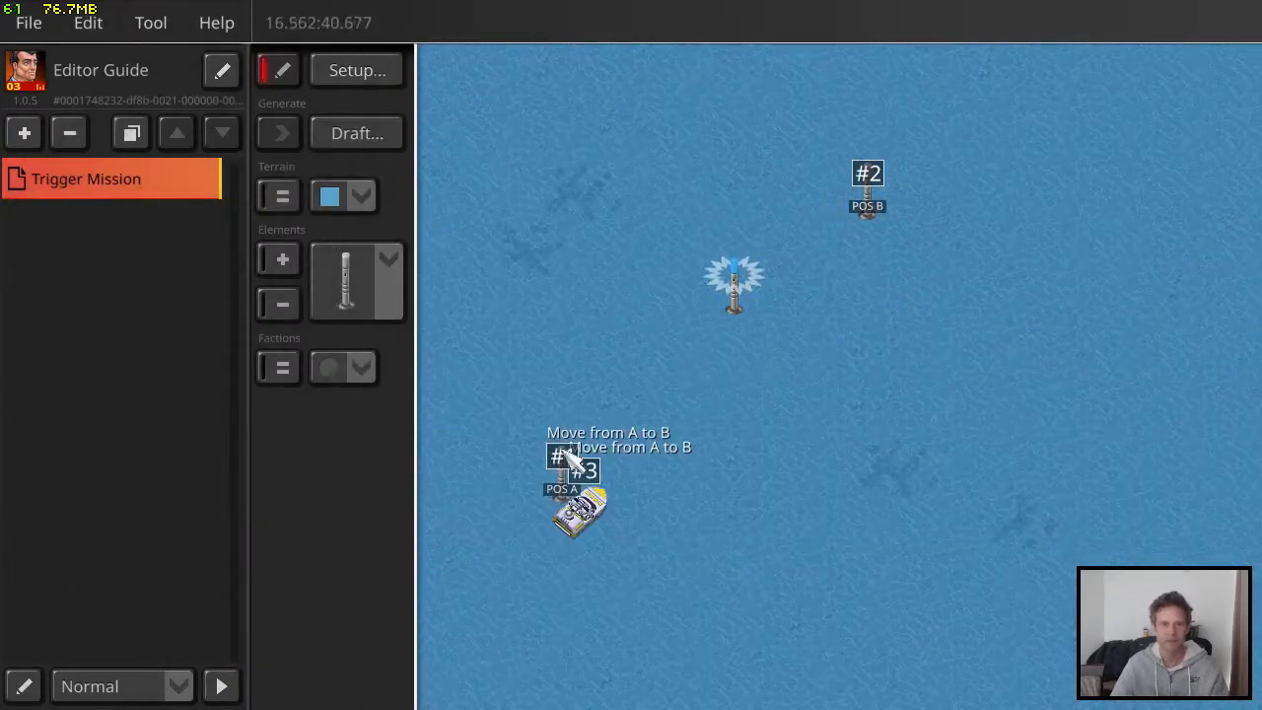
Verify the mission for scenario errors
{"action": "left_click", "coordinate": [34, 27]}
{"action": "left_click", "coordinate": [78, 184]}
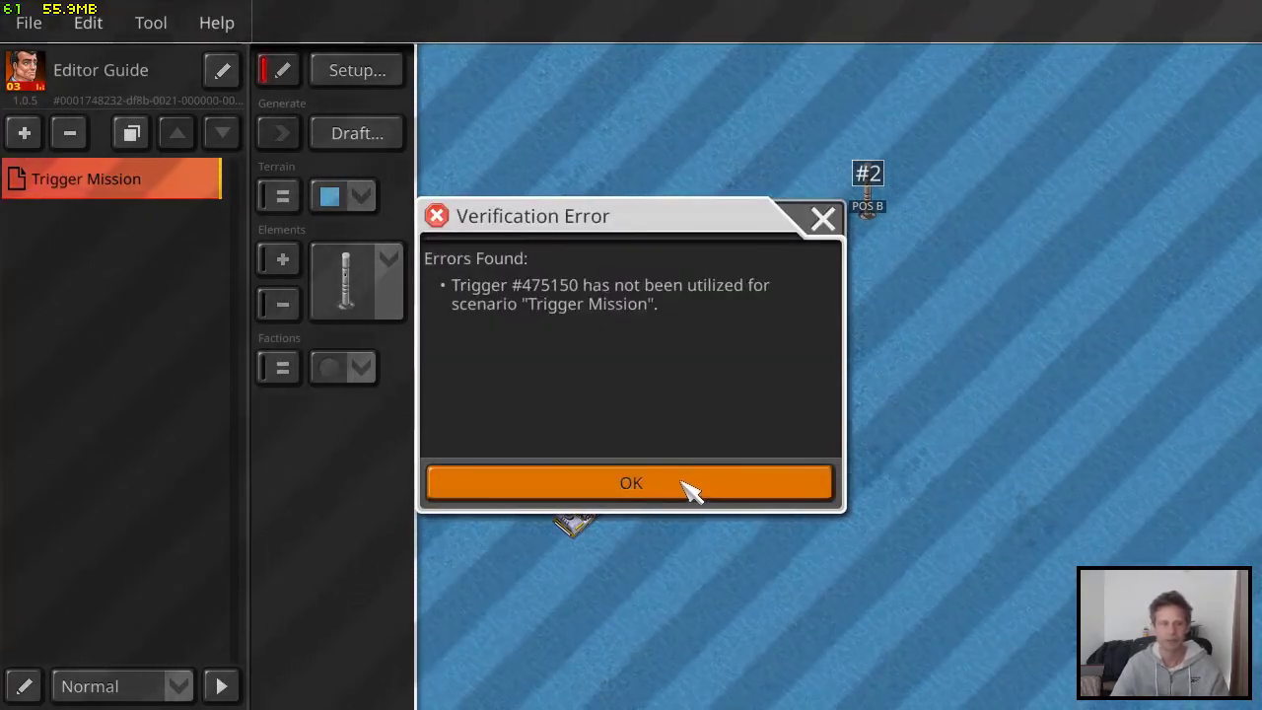
Dismiss the verification error and add a Proximity trigger to marker #2 (POS B) with speedboat #3 as the approaching unit
{"action": "left_click", "coordinate": [680, 483]}
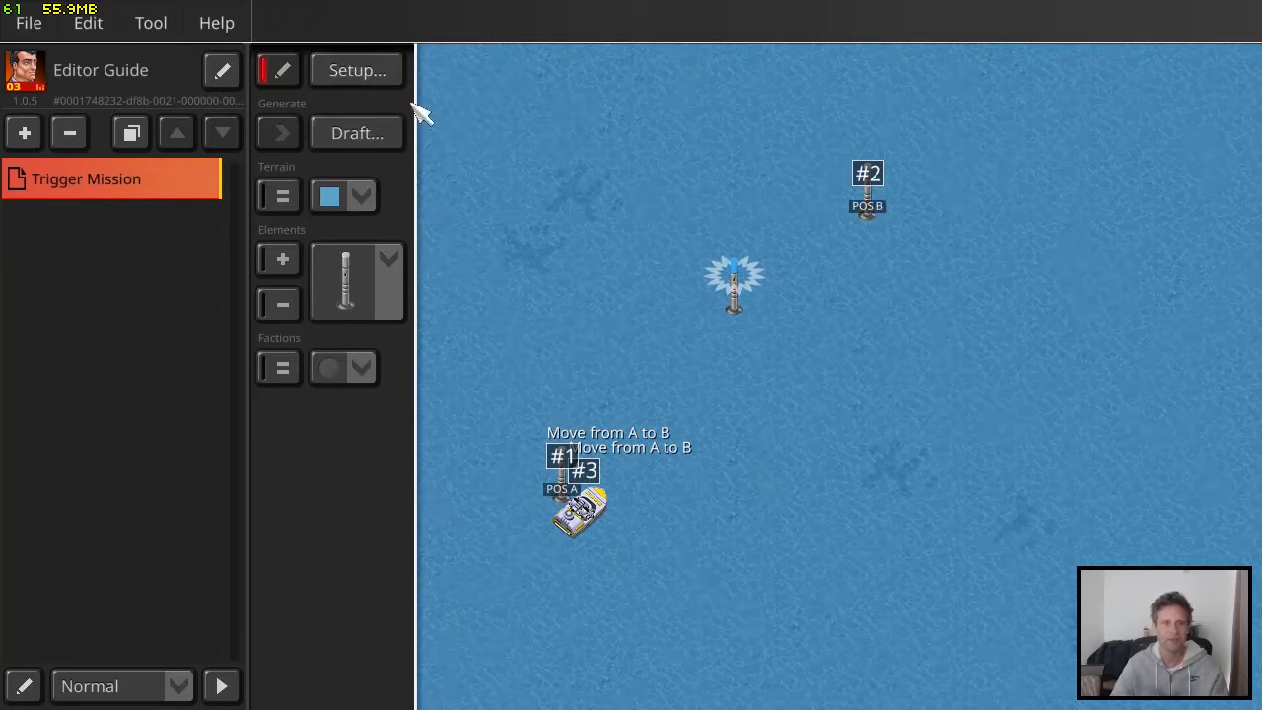
{"action": "double_click", "coordinate": [877, 225]}
{"action": "left_click", "coordinate": [650, 189]}
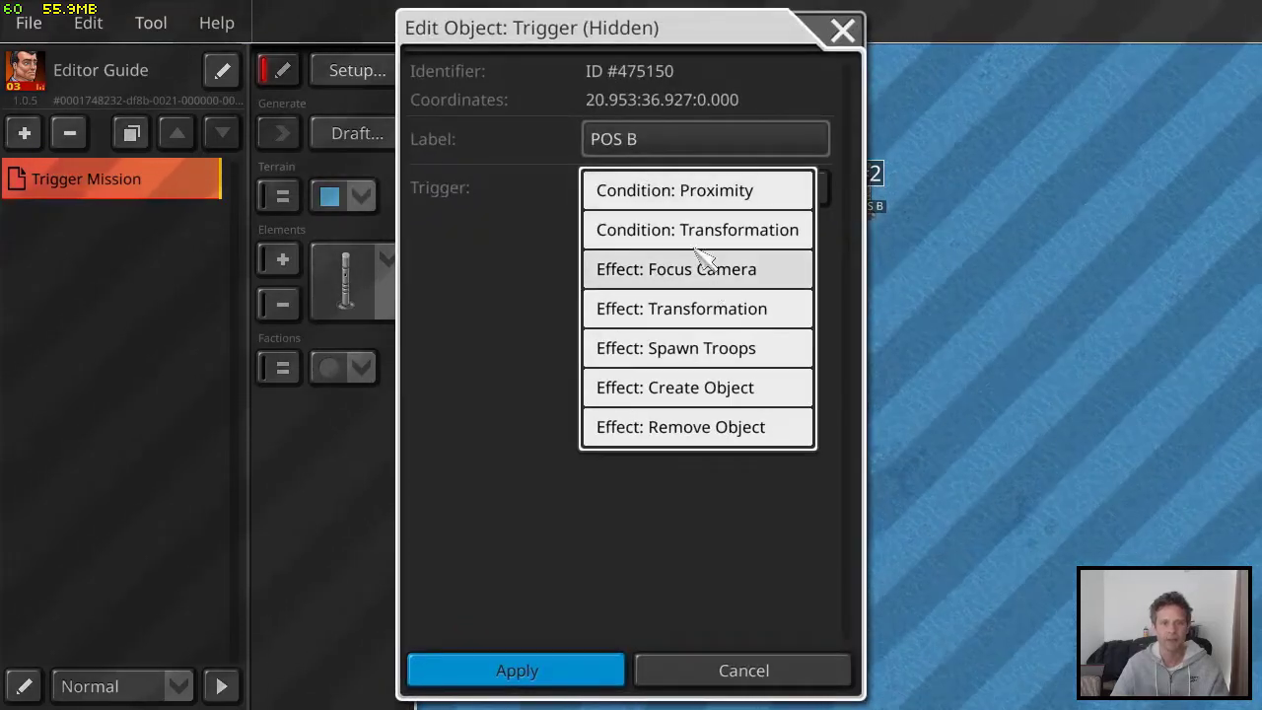
{"action": "left_click", "coordinate": [684, 193]}
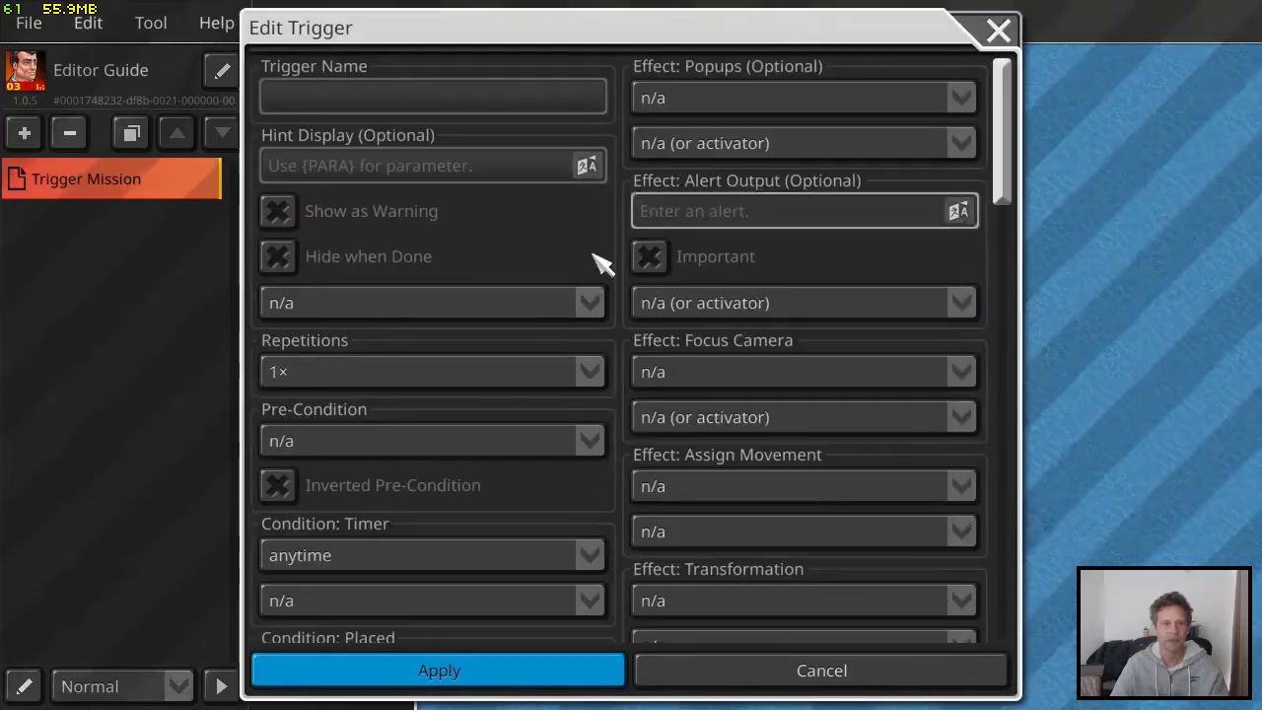
{"action": "scroll", "coordinate": [522, 379], "scroll_direction": "down", "scroll_amount": 10}
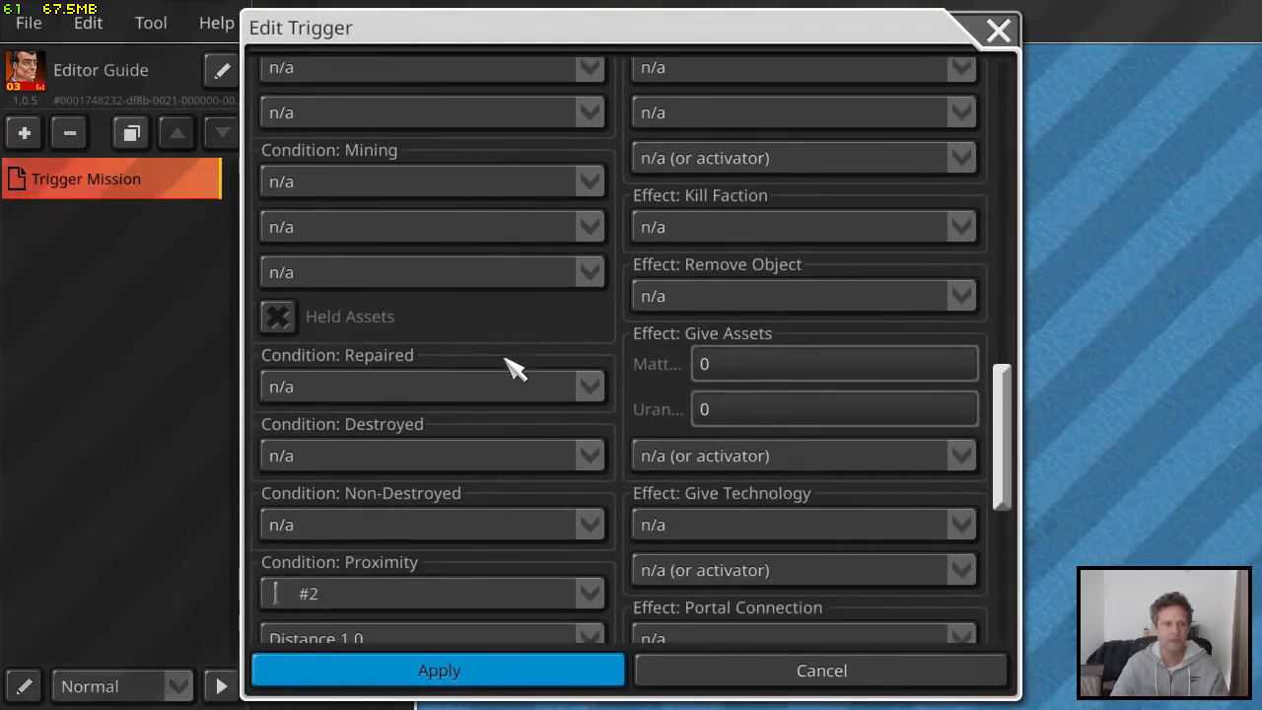
{"action": "scroll", "coordinate": [512, 367], "scroll_direction": "down", "scroll_amount": 5}
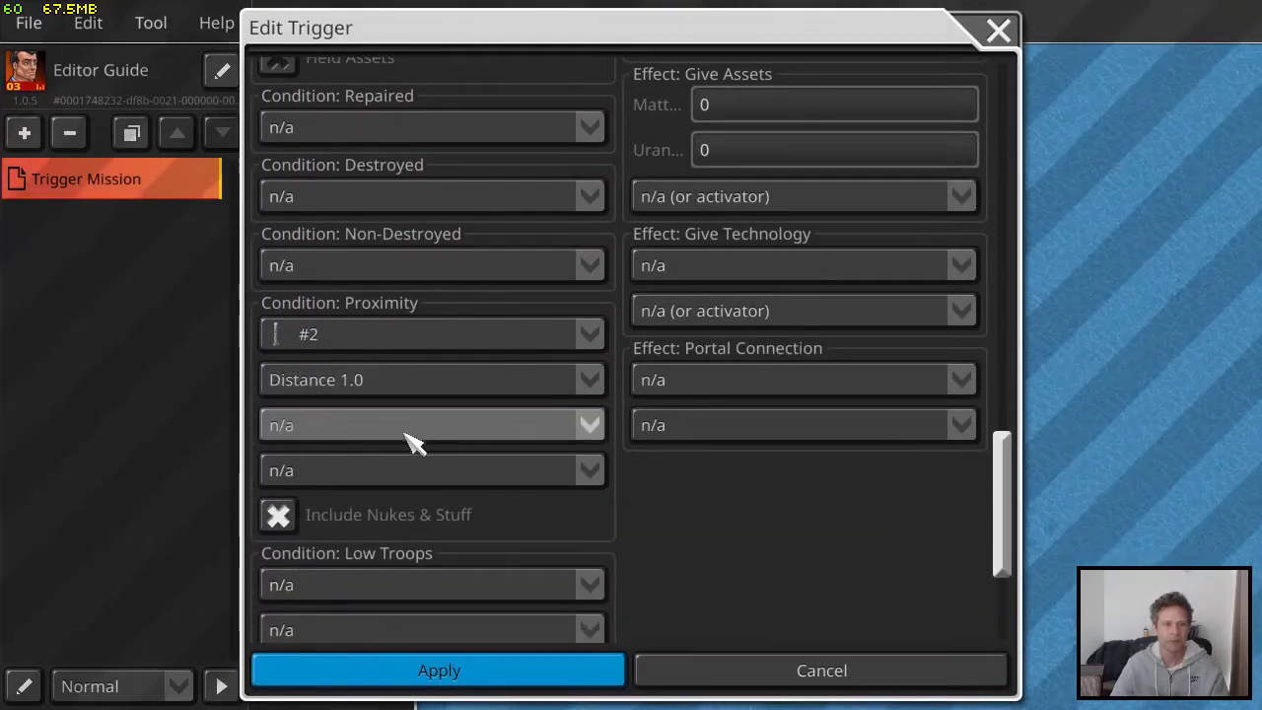
{"action": "left_click", "coordinate": [377, 472]}
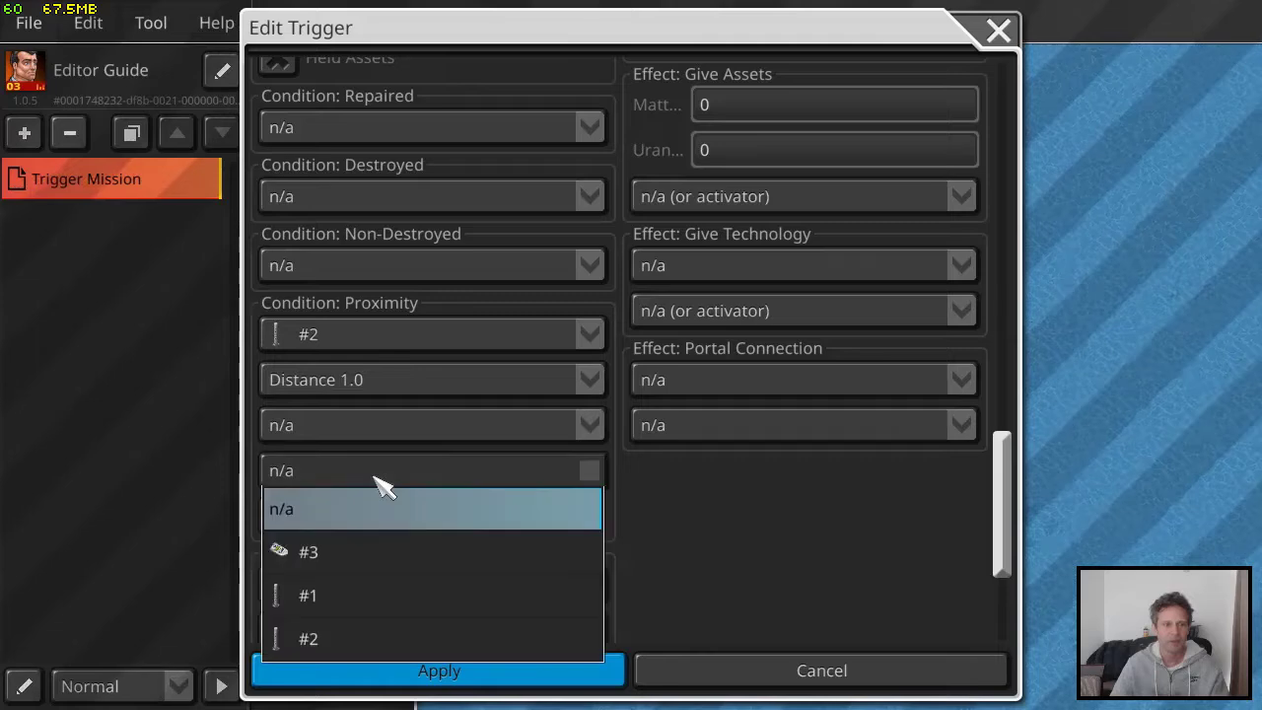
{"action": "left_click", "coordinate": [391, 552]}
Set the new trigger's Assign Movement effect to "move to" for speedboat #3 and apply the trigger
{"action": "scroll", "coordinate": [779, 501], "scroll_direction": "up", "scroll_amount": 10}
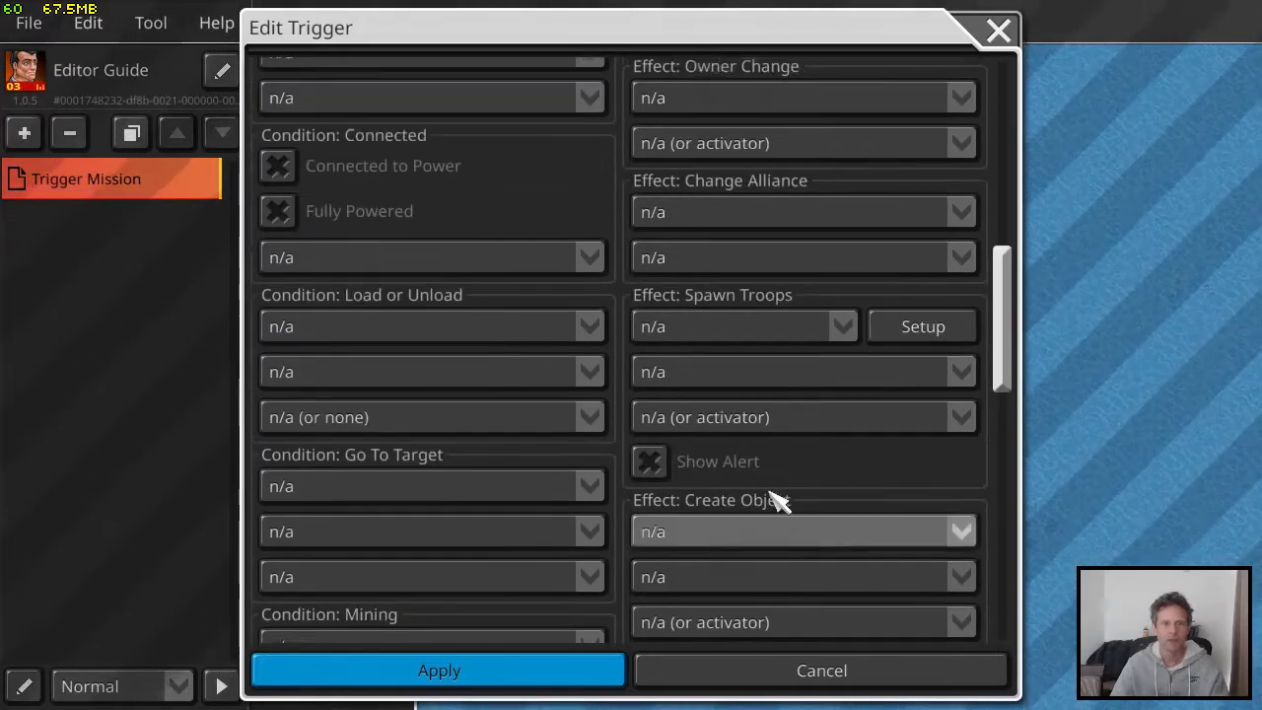
{"action": "scroll", "coordinate": [780, 501], "scroll_direction": "up", "scroll_amount": 7}
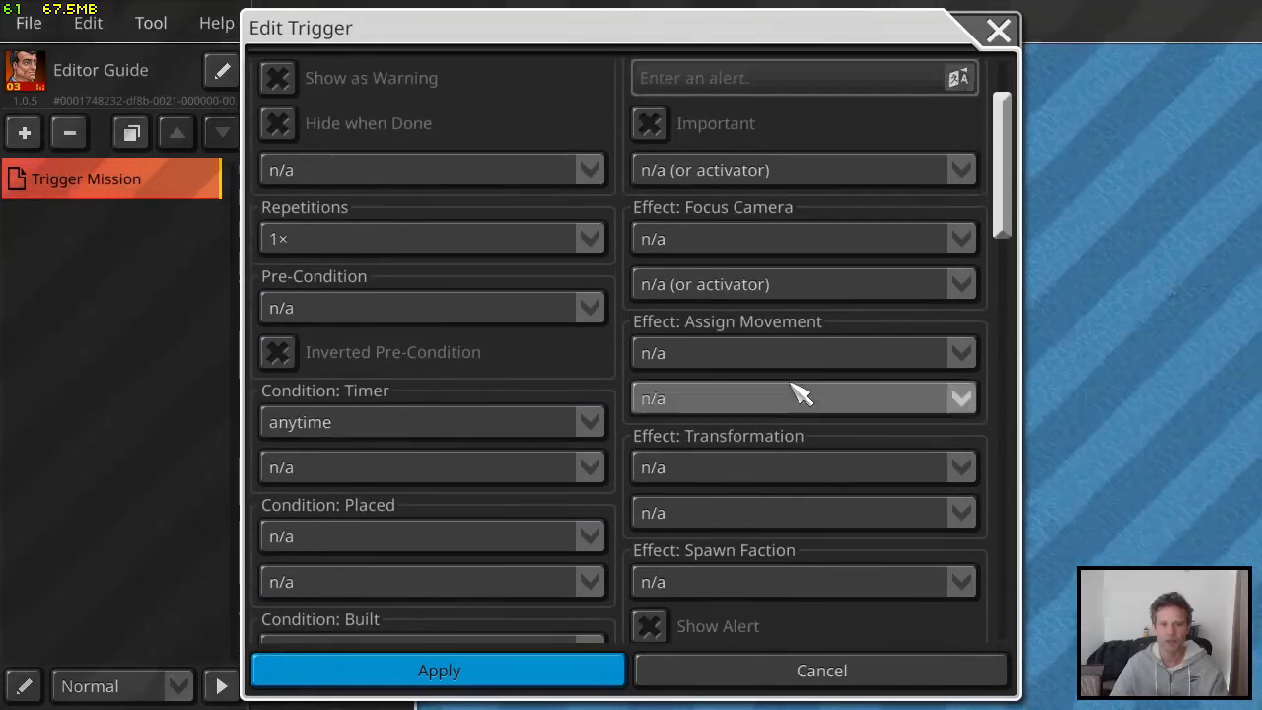
{"action": "left_click", "coordinate": [746, 358]}
{"action": "left_click", "coordinate": [726, 452]}
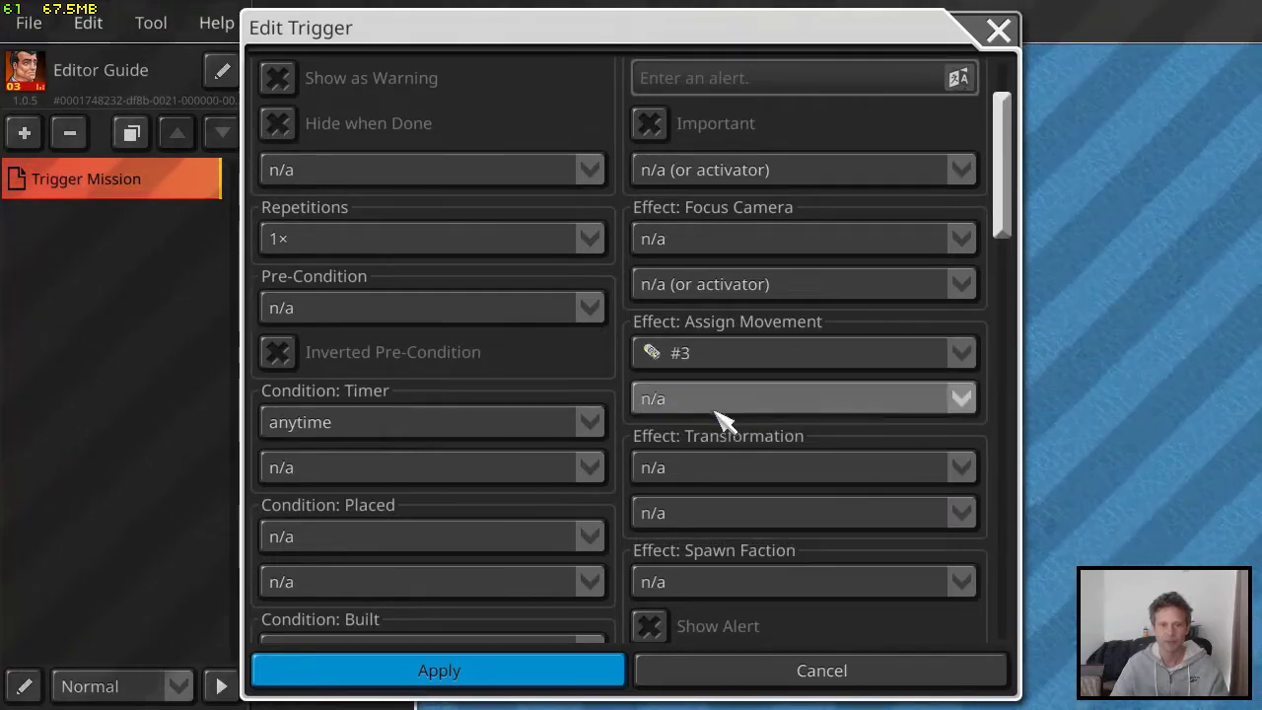
{"action": "left_click", "coordinate": [711, 400]}
{"action": "left_click", "coordinate": [725, 577]}
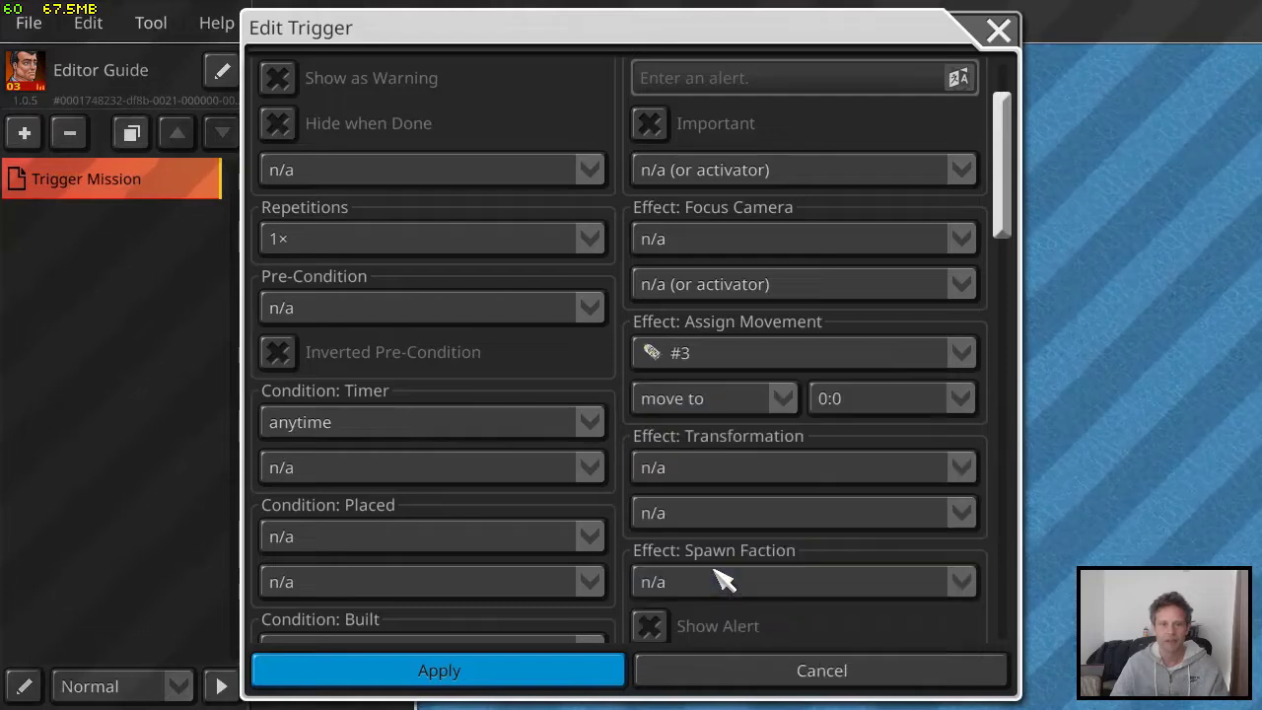
{"action": "left_click", "coordinate": [571, 674]}
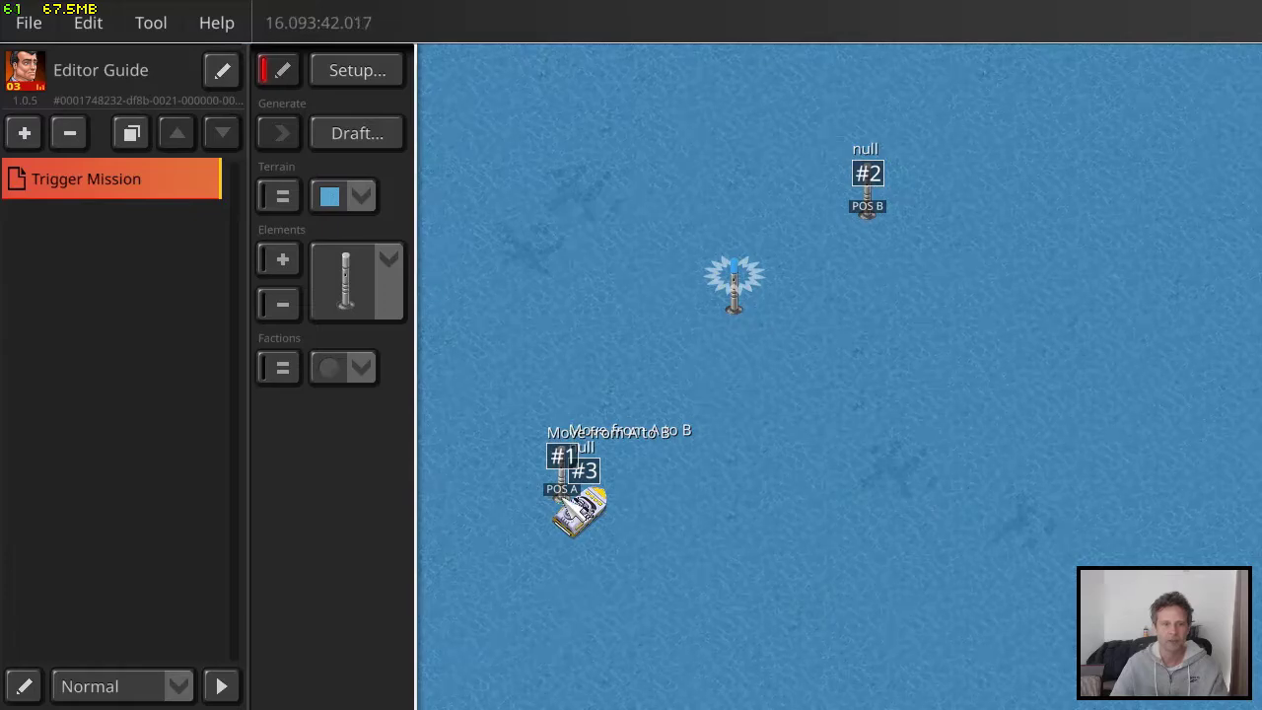
Look up the POS A marker's coordinates and set the unnamed trigger's movement destination to 16:42
{"action": "left_click", "coordinate": [561, 499]}
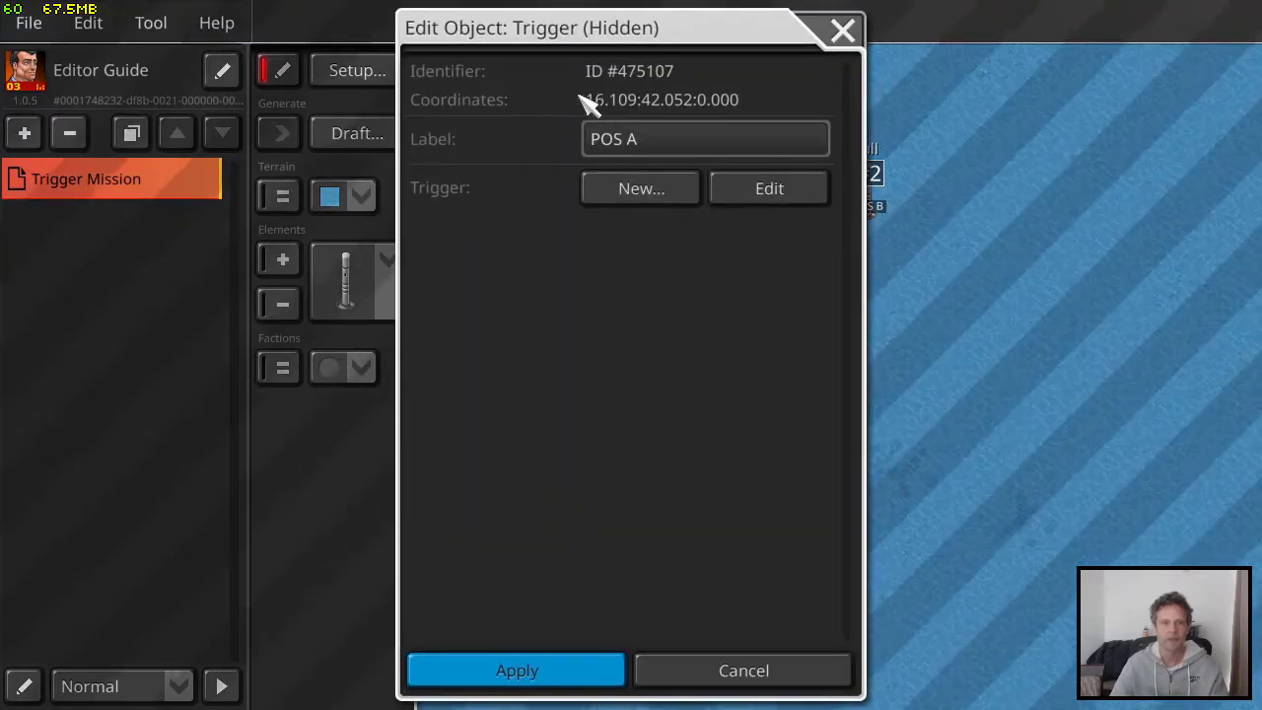
{"action": "left_click", "coordinate": [843, 30]}
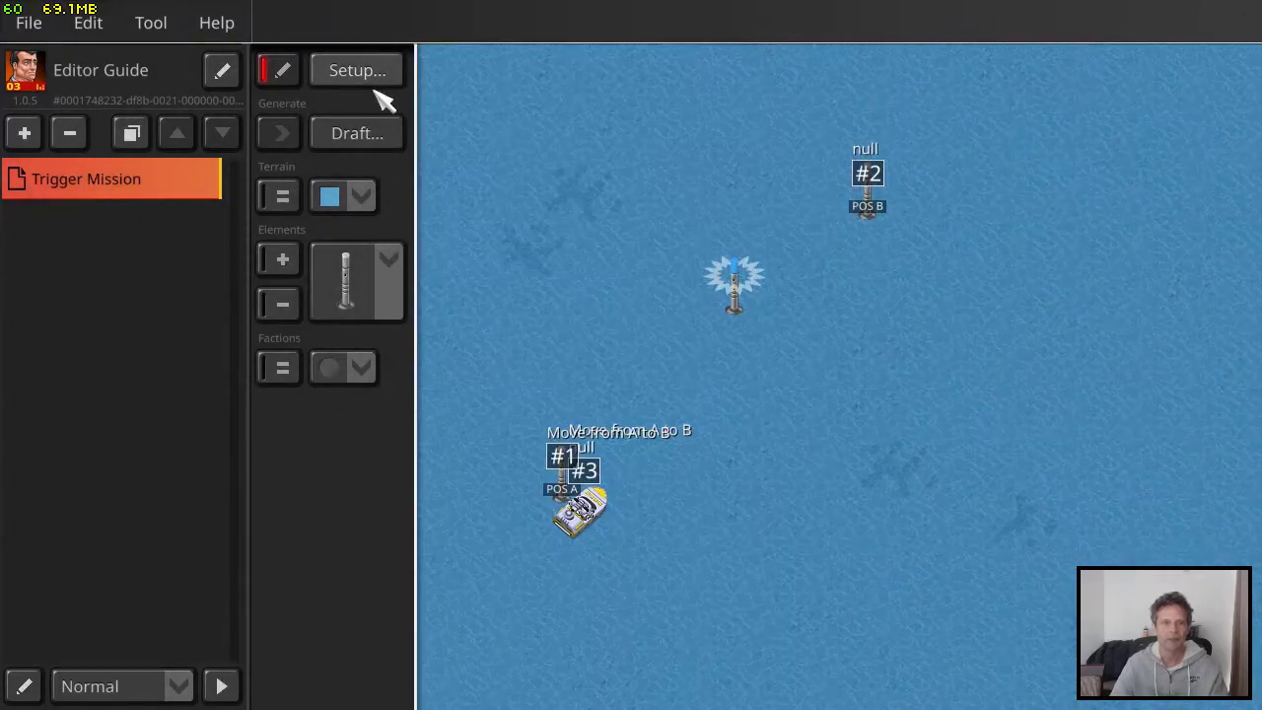
{"action": "left_click", "coordinate": [374, 73]}
{"action": "left_click", "coordinate": [752, 520]}
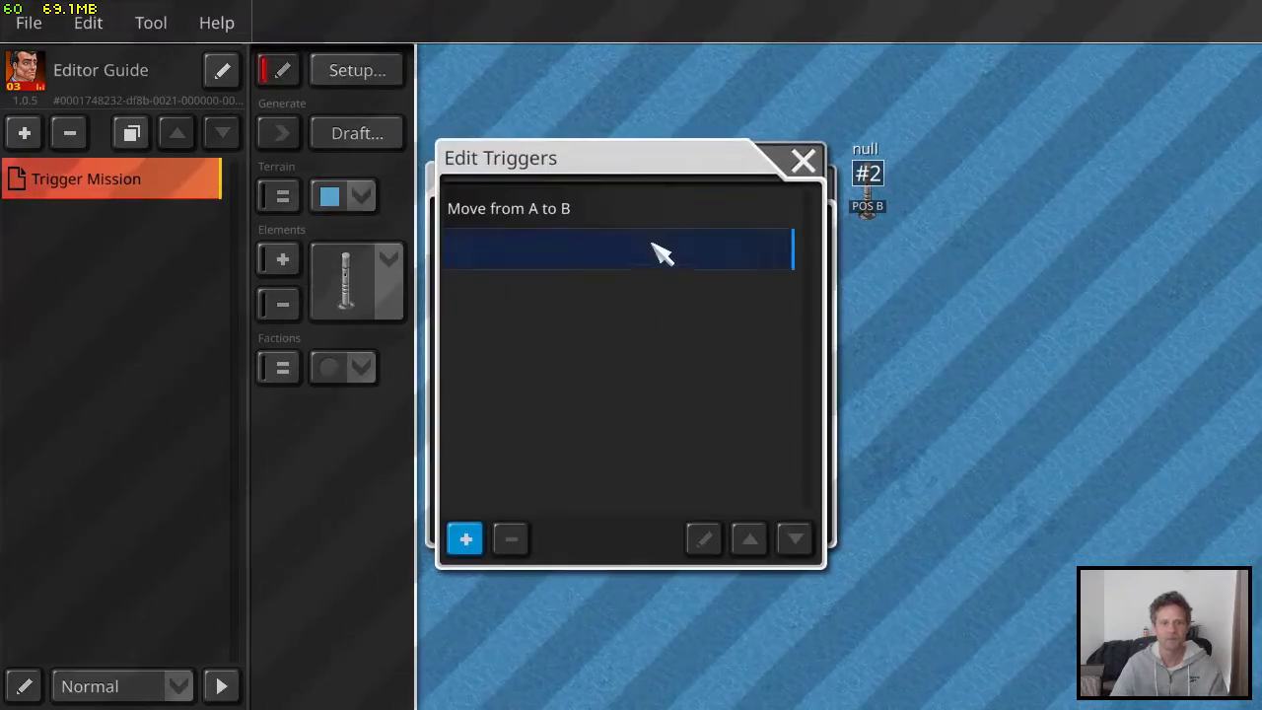
{"action": "left_click", "coordinate": [643, 260]}
{"action": "left_click", "coordinate": [703, 538]}
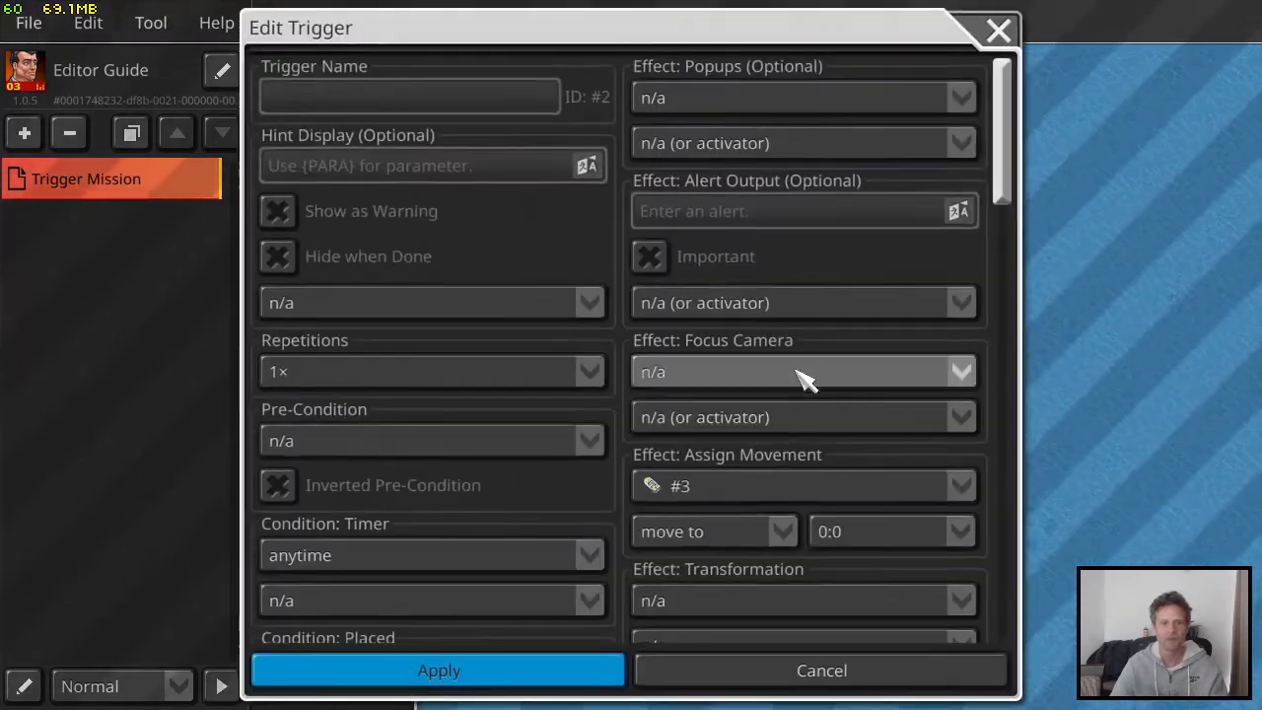
{"action": "scroll", "coordinate": [808, 377], "scroll_direction": "down", "scroll_amount": 3}
{"action": "scroll", "coordinate": [816, 379], "scroll_direction": "down", "scroll_amount": 2}
{"action": "left_click", "coordinate": [845, 236]}
{"action": "left_click_drag", "start_coordinate": [958, 264], "coordinate": [958, 569]}
{"action": "scroll", "coordinate": [912, 459], "scroll_direction": "up", "scroll_amount": 8}
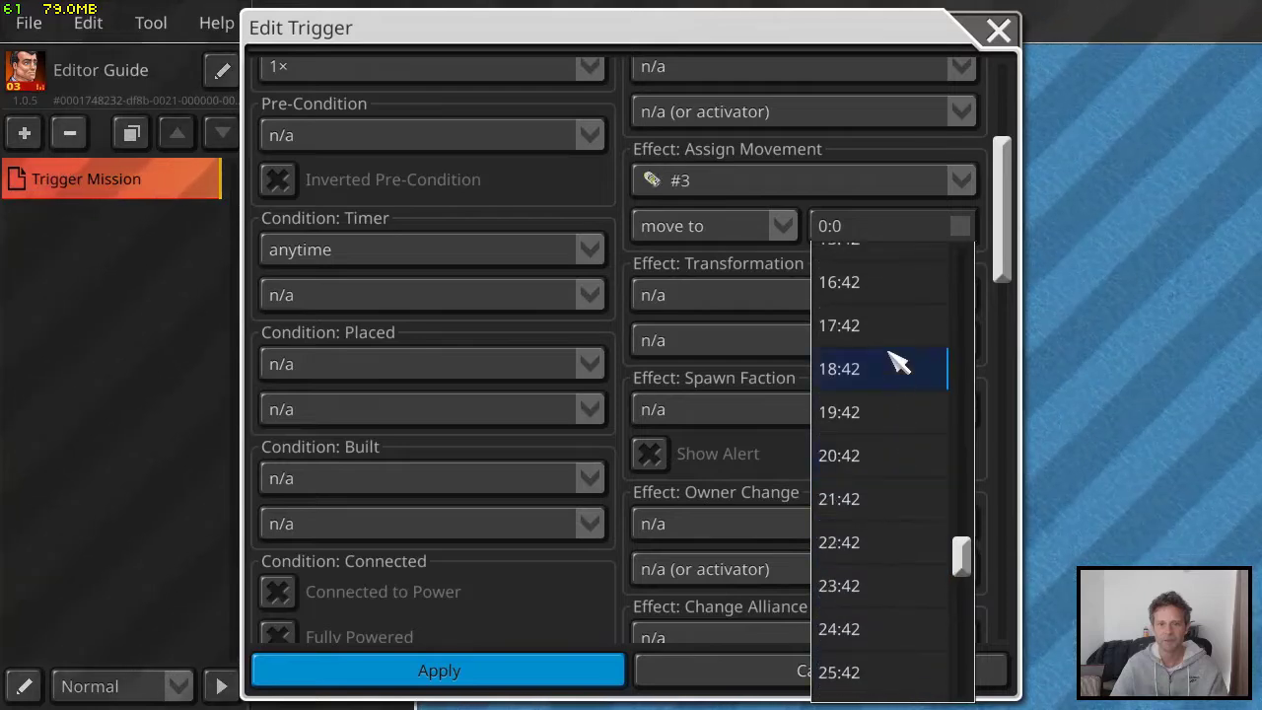
{"action": "left_click", "coordinate": [883, 295]}
Name the trigger "Move from B to A", apply it and close the trigger and scenario settings
{"action": "scroll", "coordinate": [473, 158], "scroll_direction": "up", "scroll_amount": 4}
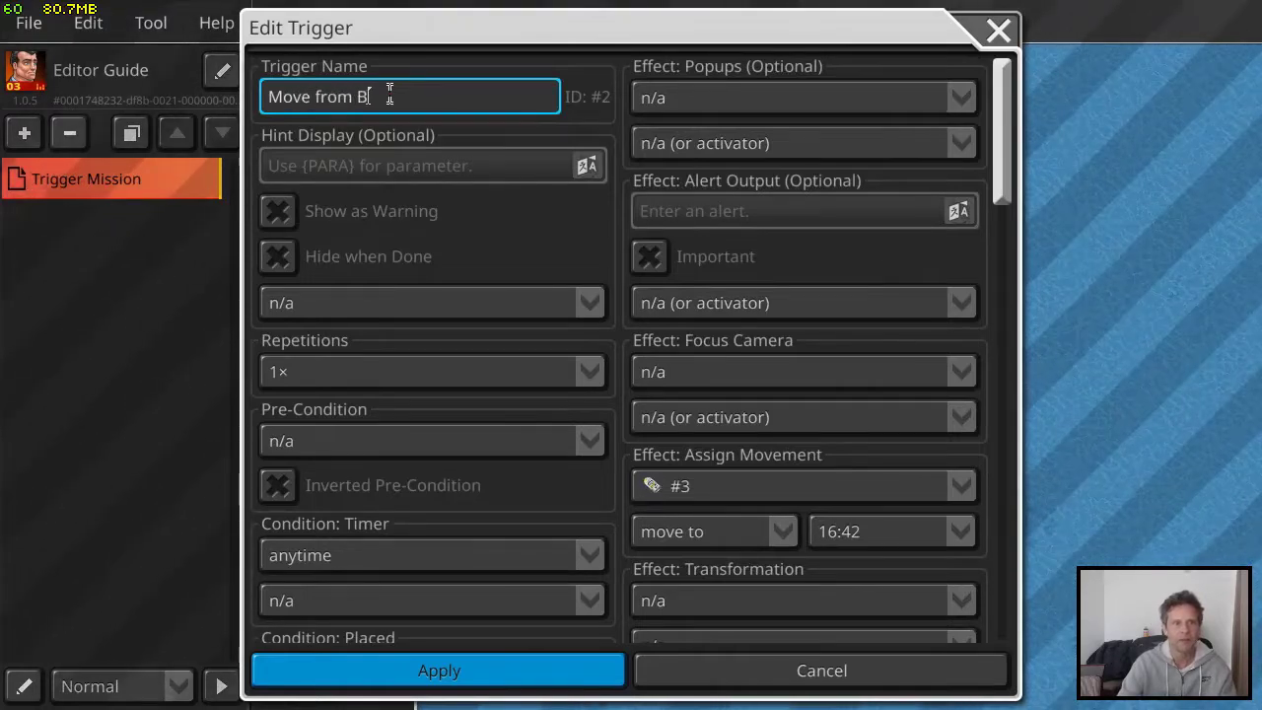
{"action": "left_click", "coordinate": [504, 674]}
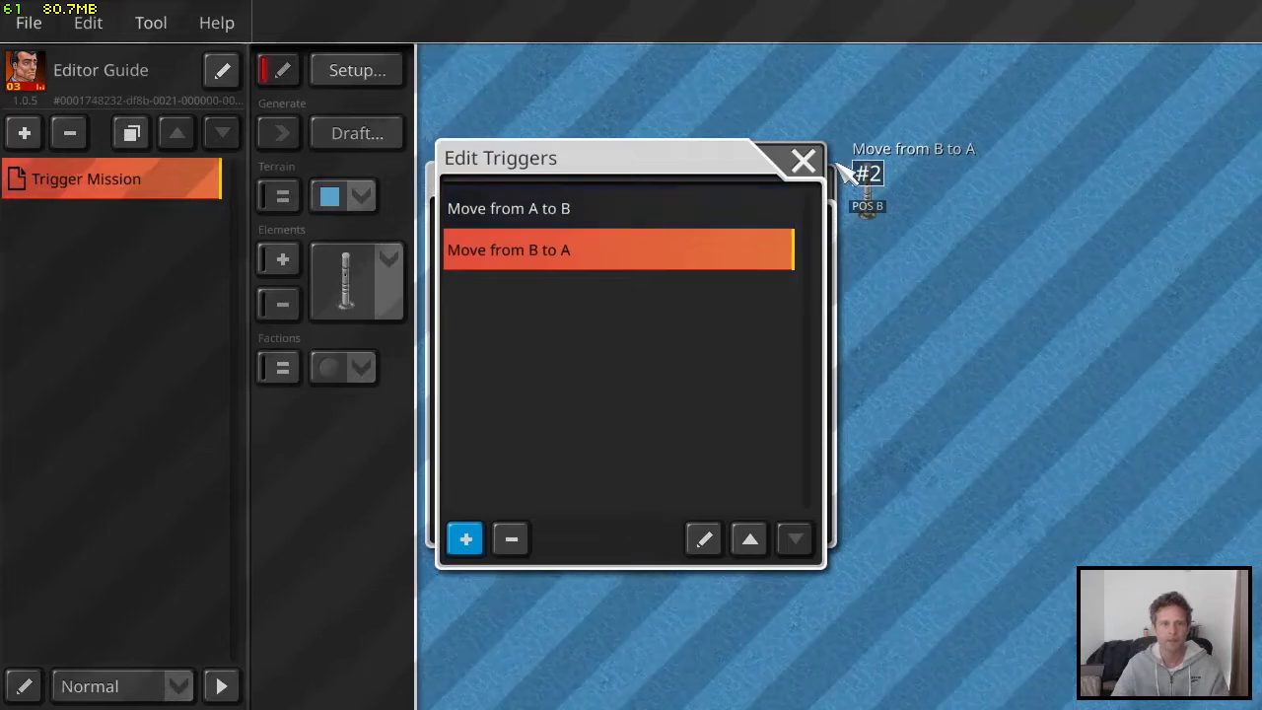
{"action": "left_click", "coordinate": [804, 160]}
{"action": "left_click", "coordinate": [816, 187]}
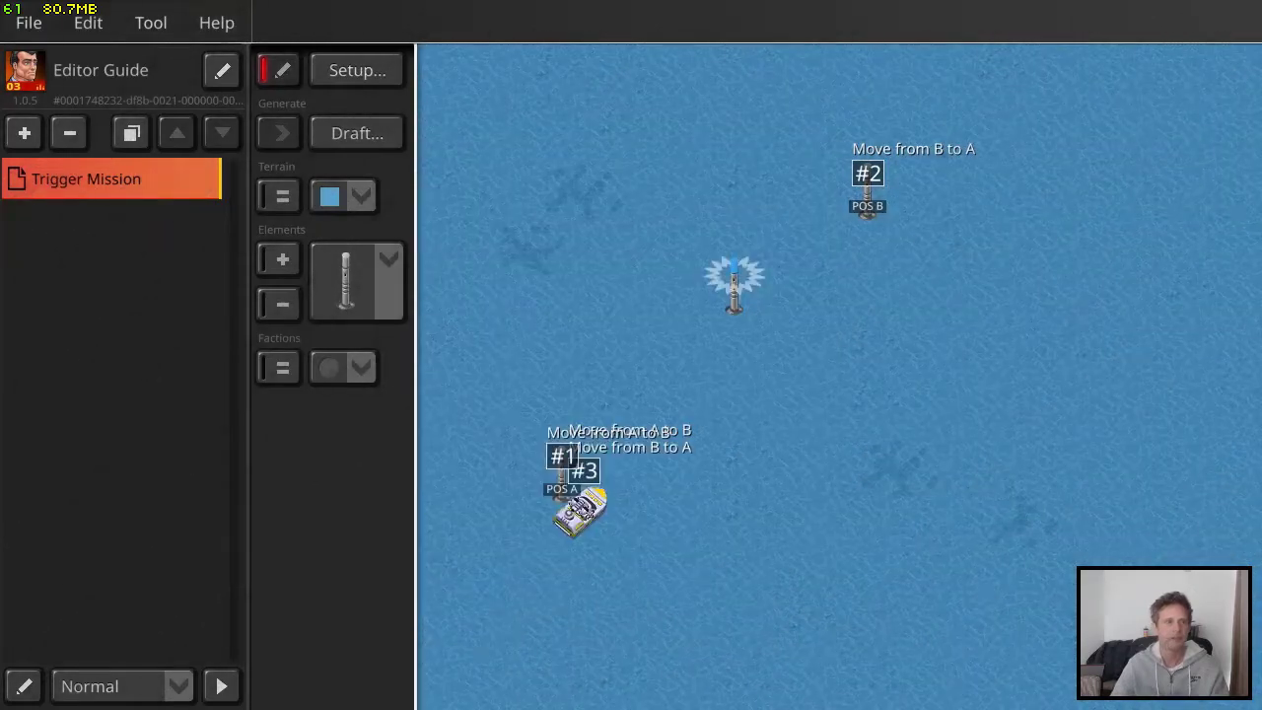
Play-test the mission, follow the speedboat's route between POS A and POS B, and return to the scenario editor
{"action": "left_click", "coordinate": [28, 23]}
{"action": "left_click", "coordinate": [46, 183]}
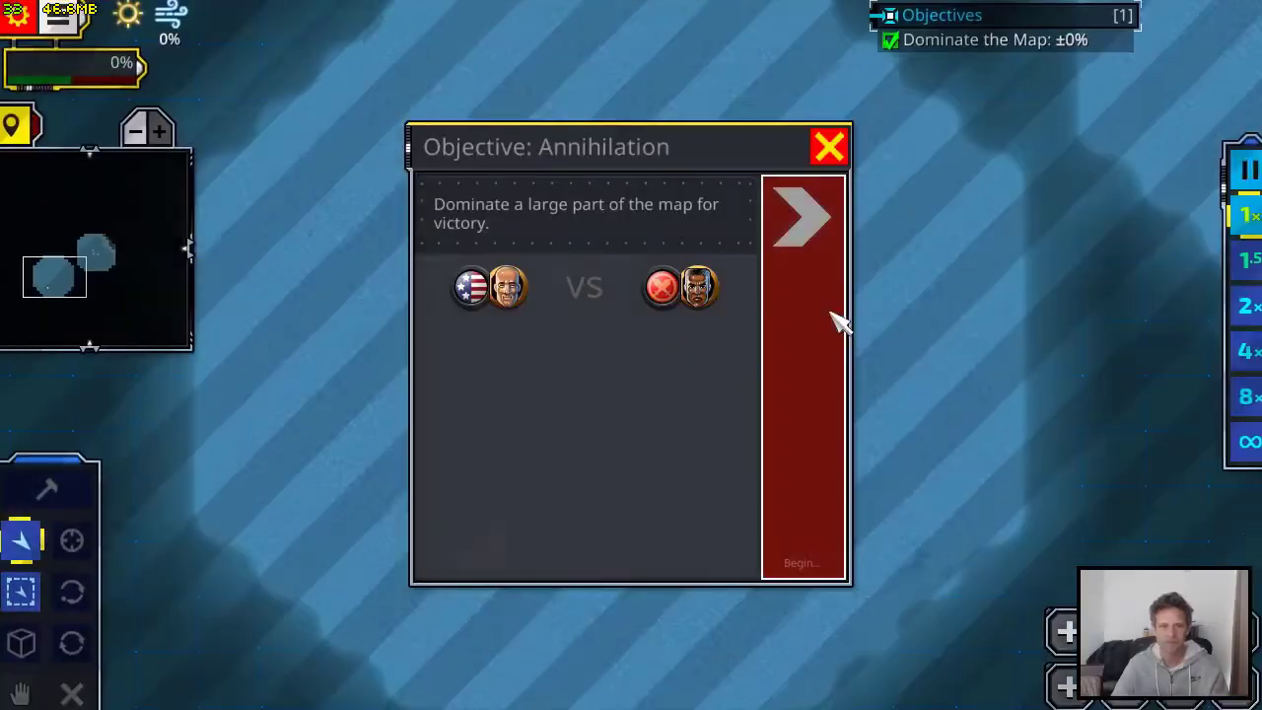
{"action": "left_click", "coordinate": [834, 360]}
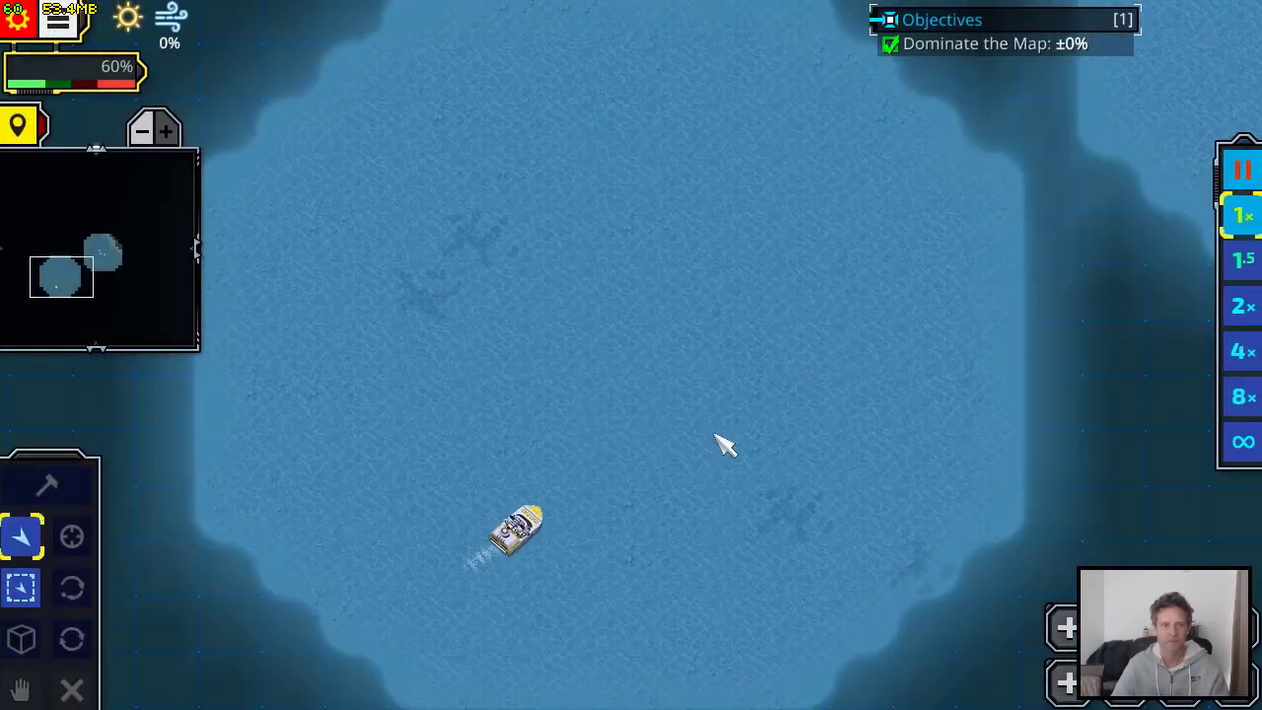
{"action": "left_click", "coordinate": [572, 507]}
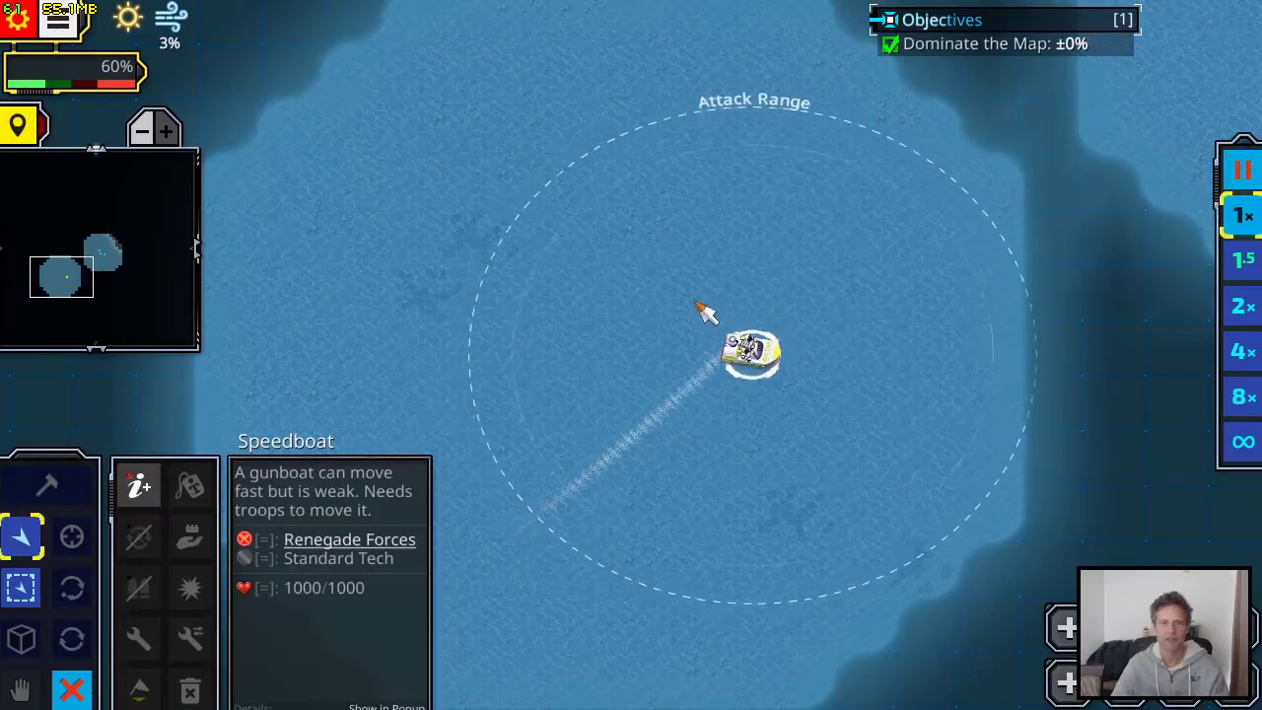
{"action": "left_click_drag", "start_coordinate": [760, 493], "coordinate": [930, 368]}
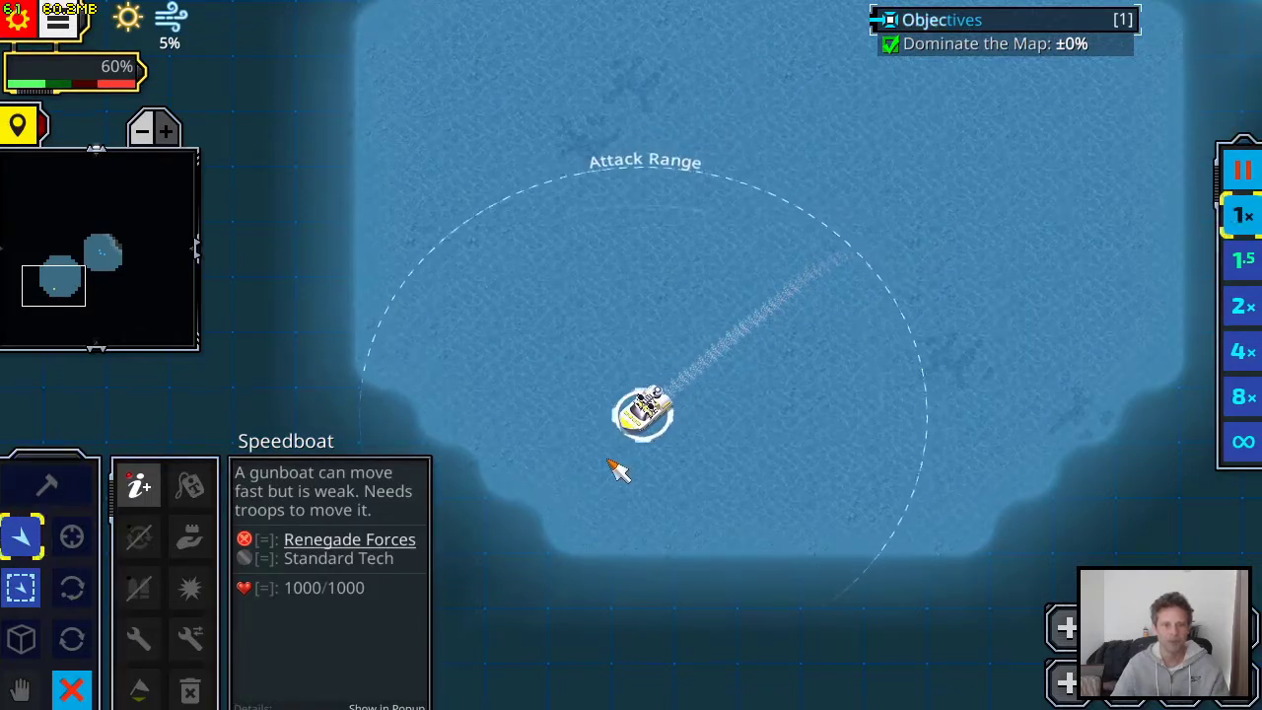
{"action": "left_click", "coordinate": [818, 421]}
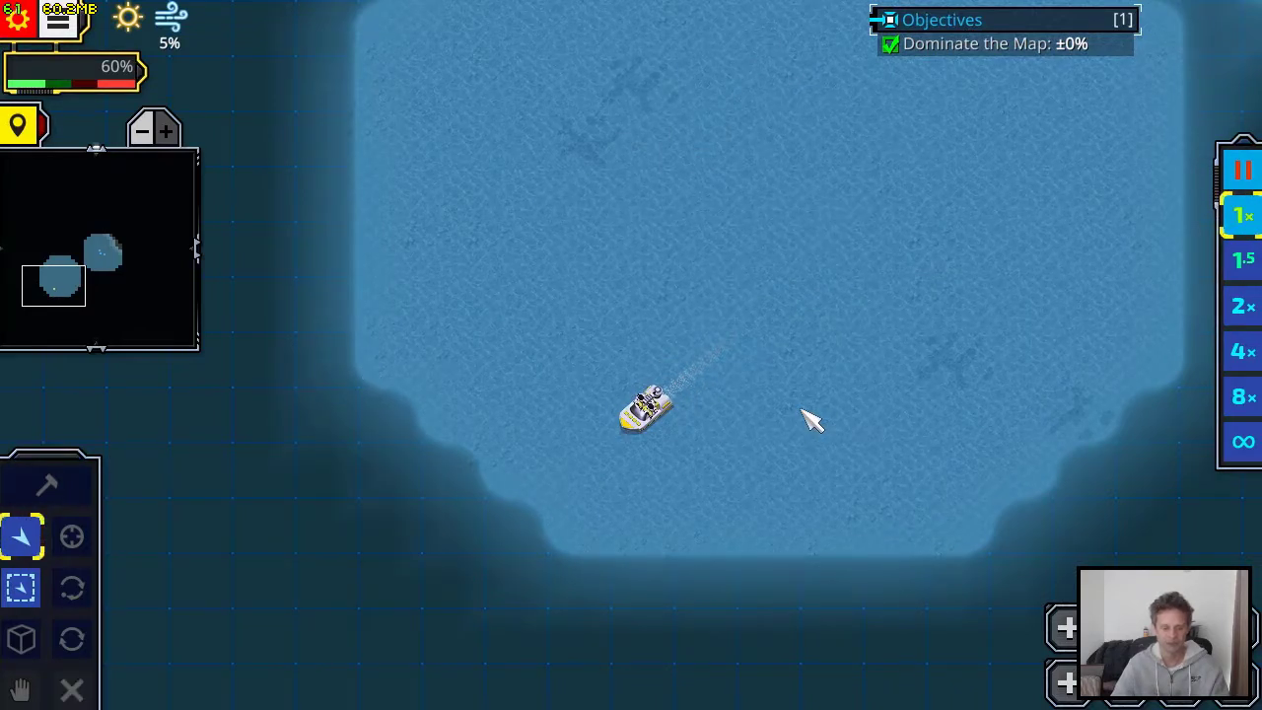
{"action": "left_click", "coordinate": [29, 29]}
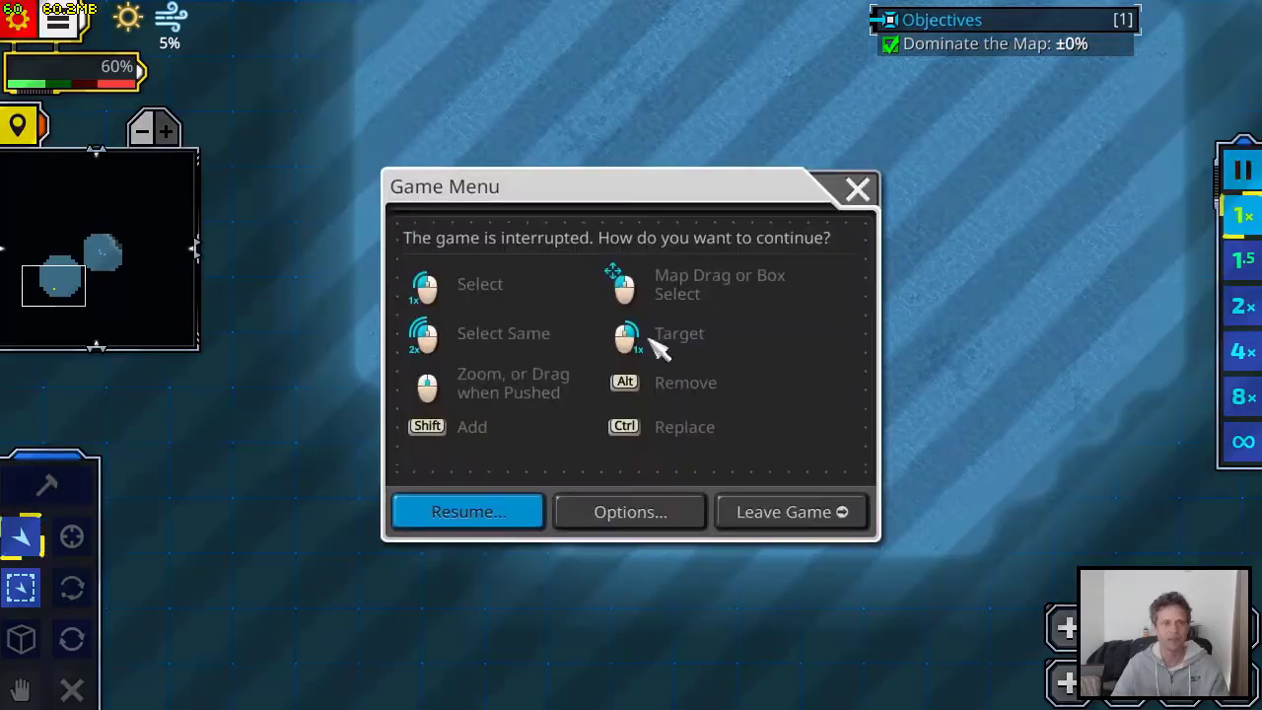
{"action": "left_click", "coordinate": [795, 513]}
{"action": "left_click", "coordinate": [135, 186]}
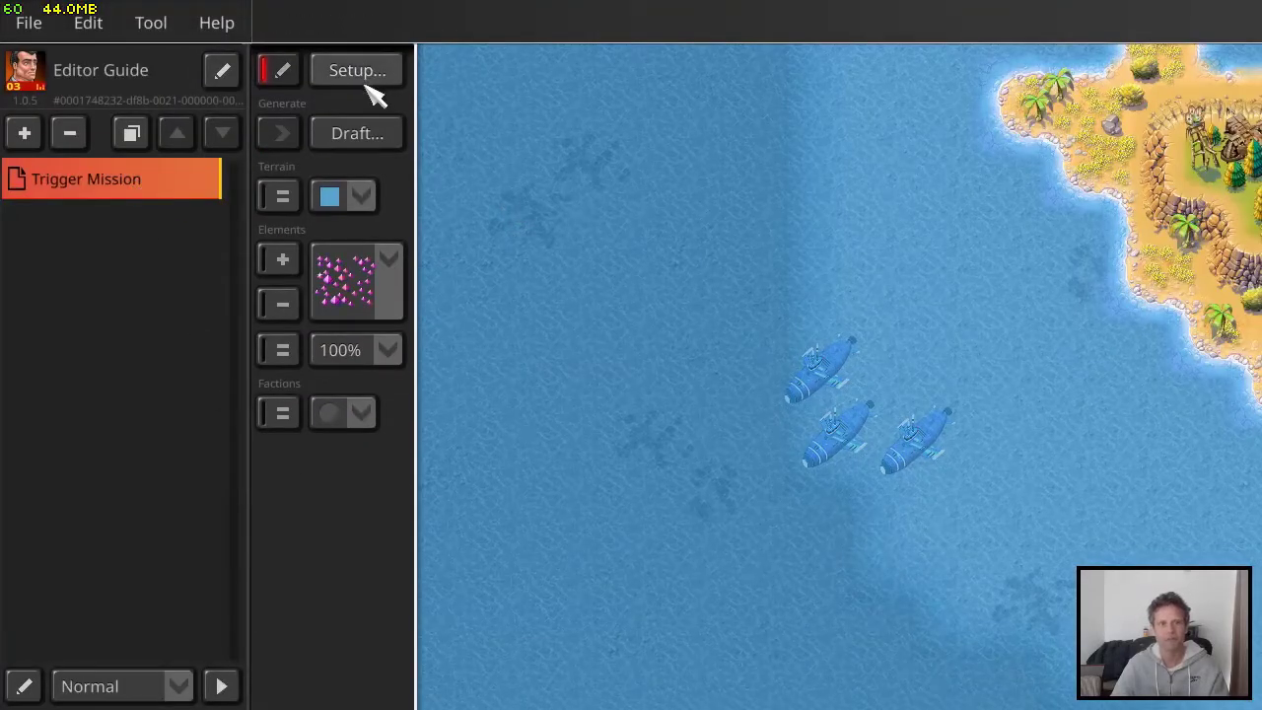
Set the repetitions of the "Move from A to B" trigger to forever and apply it
{"action": "left_click", "coordinate": [375, 82]}
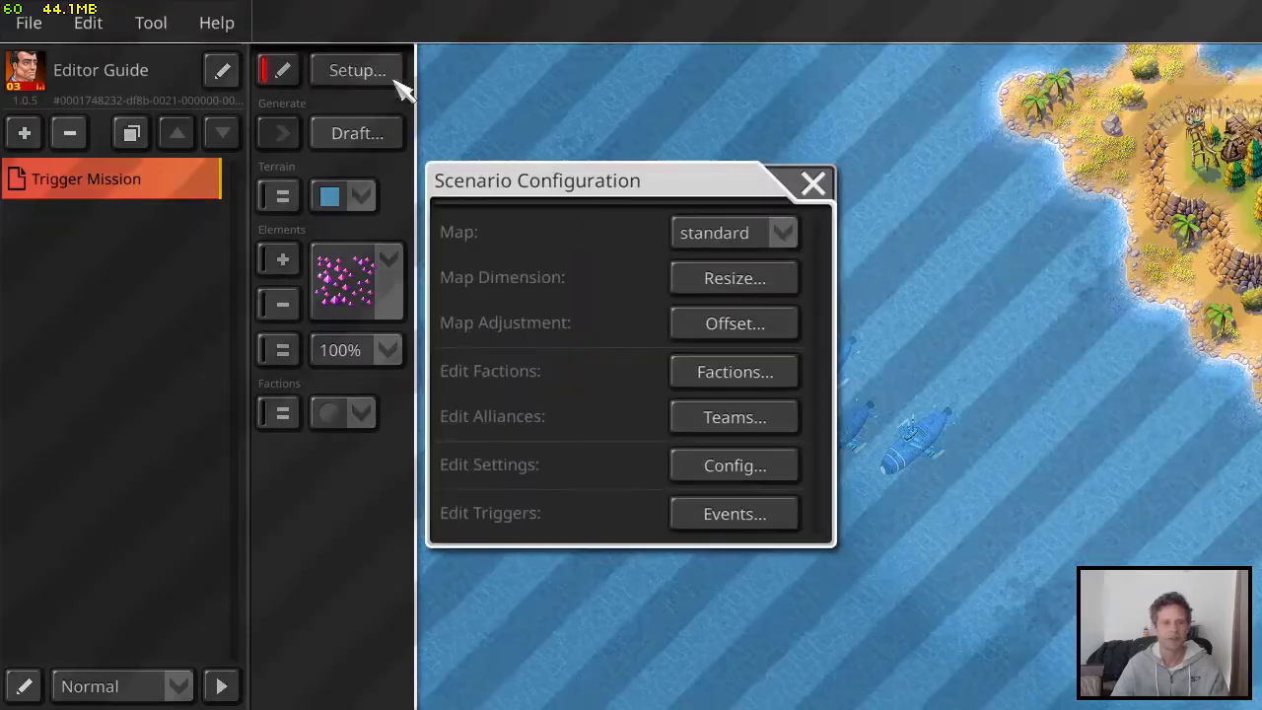
{"action": "left_click", "coordinate": [734, 512]}
{"action": "left_click", "coordinate": [591, 223]}
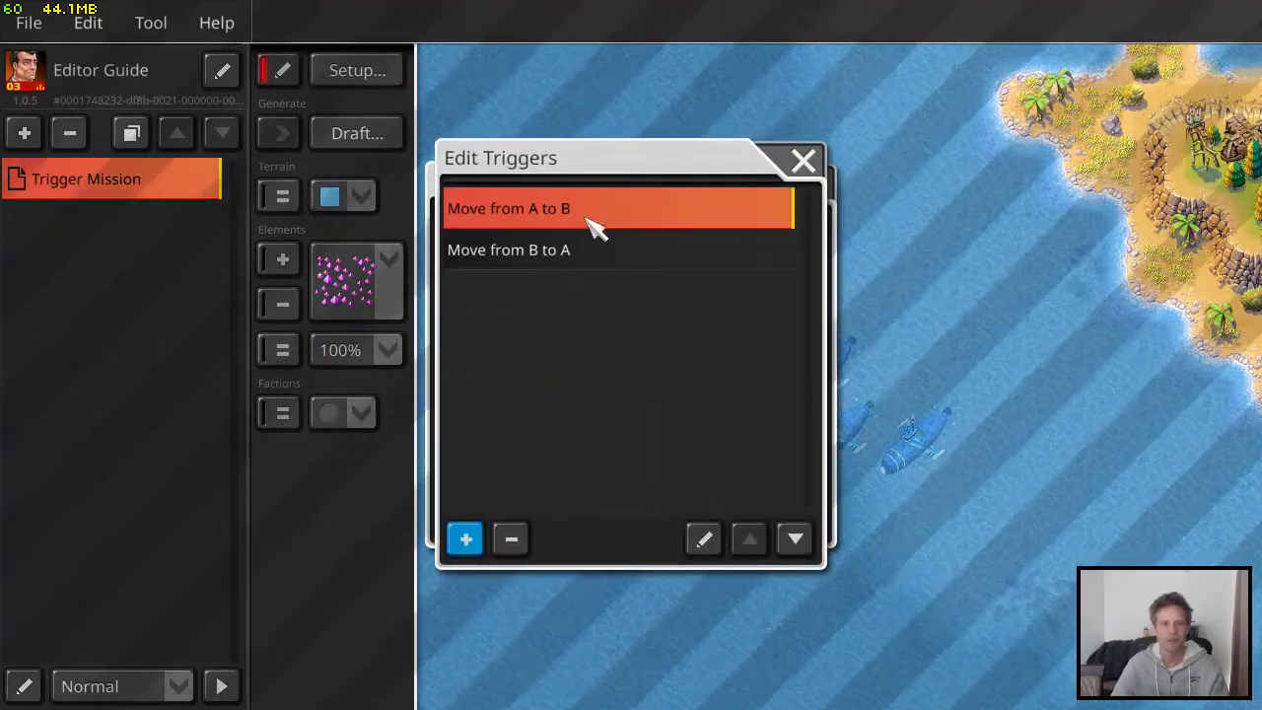
{"action": "left_click", "coordinate": [704, 538]}
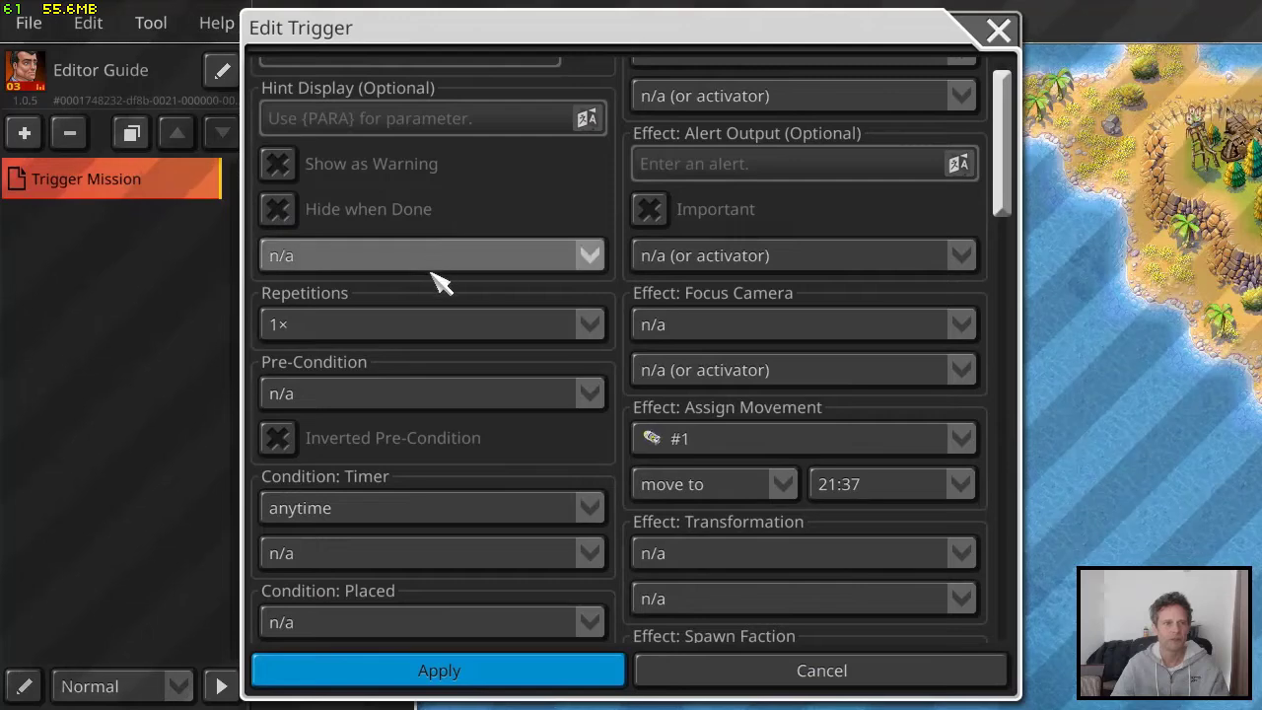
{"action": "scroll", "coordinate": [455, 300], "scroll_direction": "down", "scroll_amount": 1}
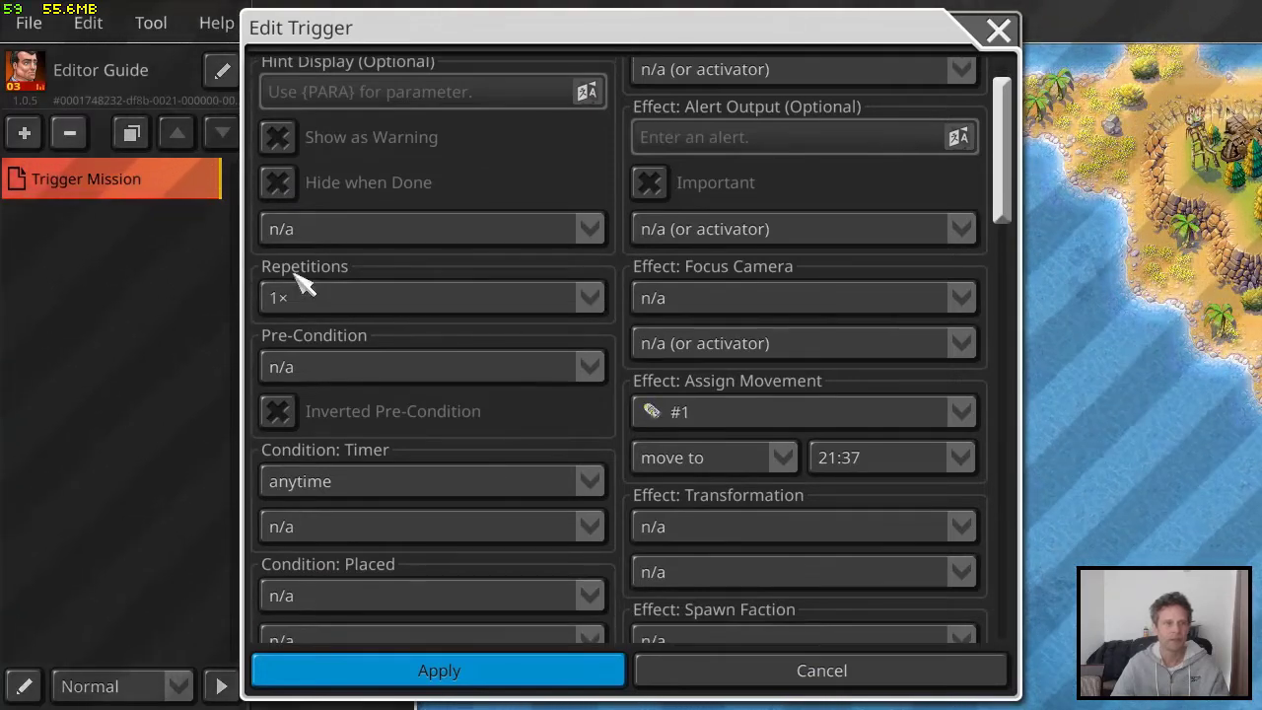
{"action": "left_click", "coordinate": [332, 309]}
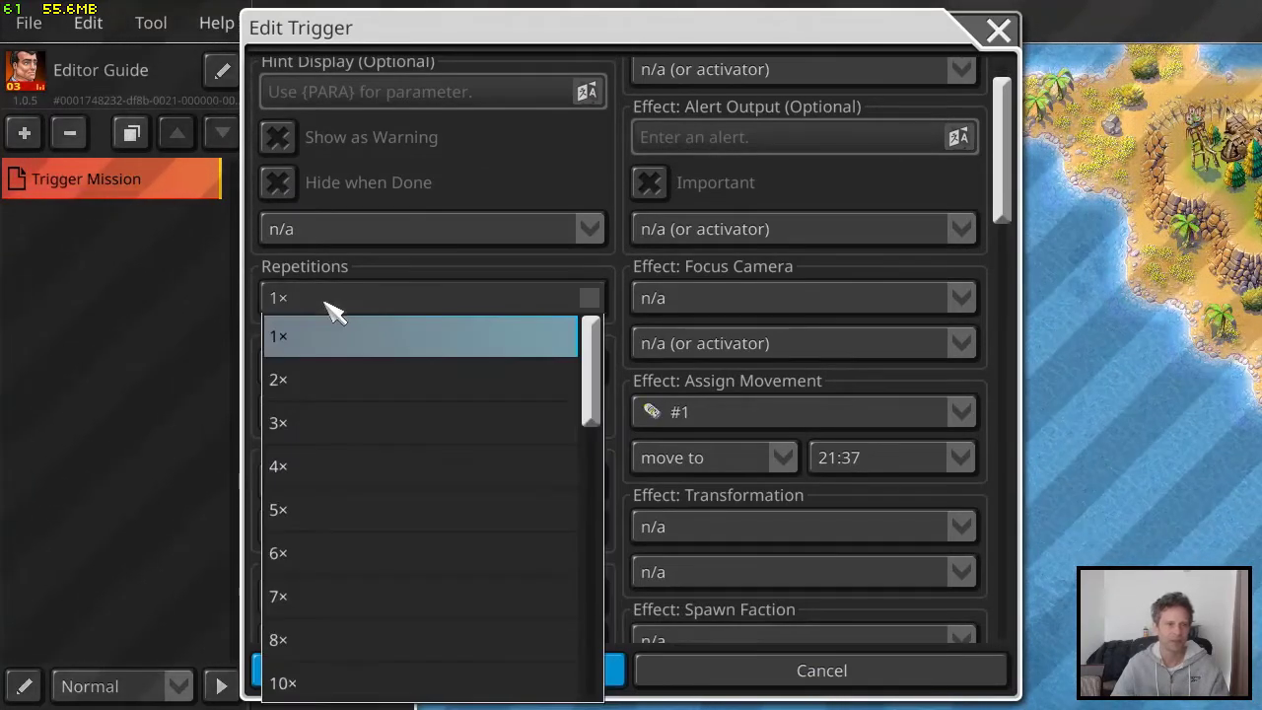
{"action": "scroll", "coordinate": [417, 450], "scroll_direction": "down", "scroll_amount": 7}
{"action": "left_click", "coordinate": [361, 693]}
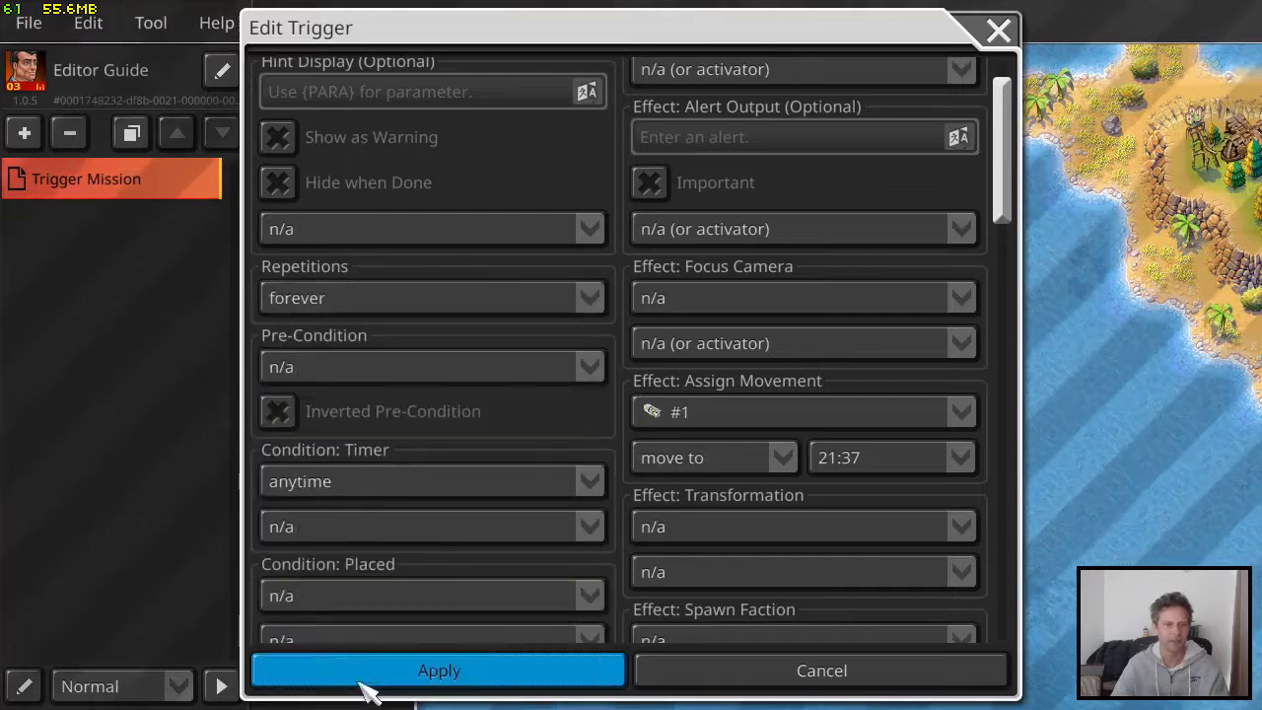
{"action": "left_click", "coordinate": [473, 665]}
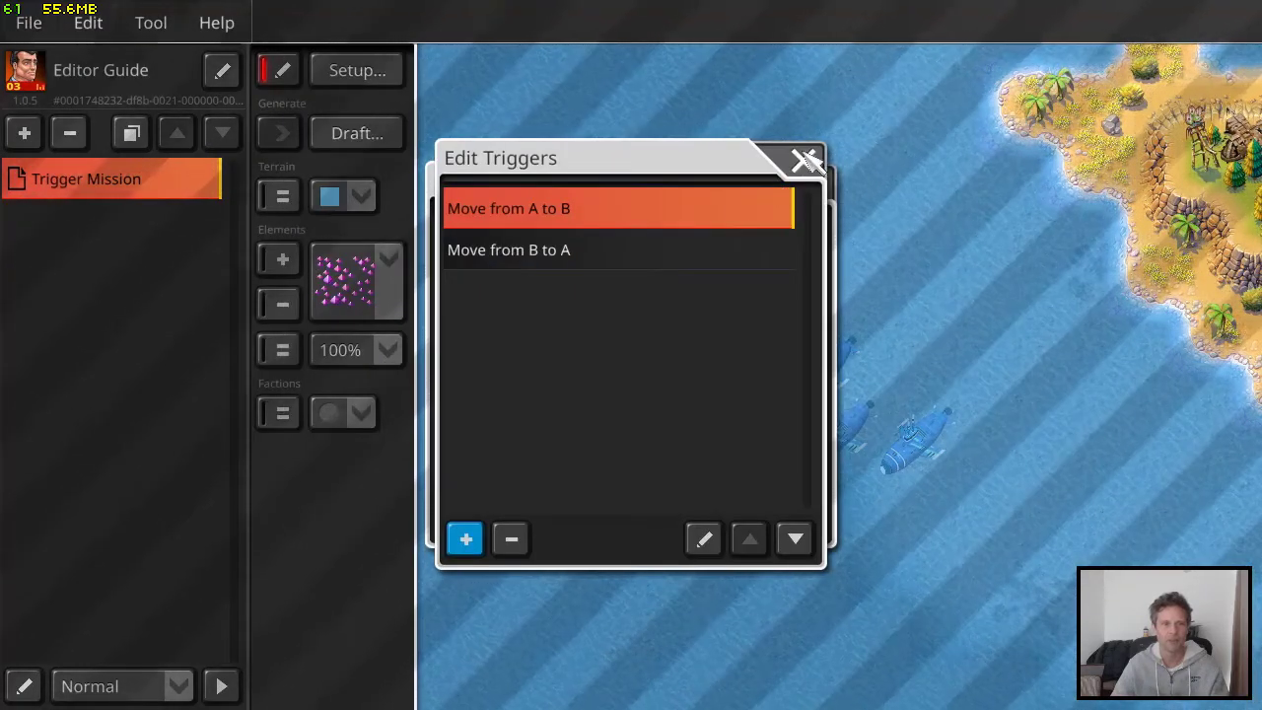
Set the repetitions of the "Move from B to A" trigger to forever and apply it
{"action": "left_click", "coordinate": [687, 249]}
{"action": "left_click", "coordinate": [703, 538]}
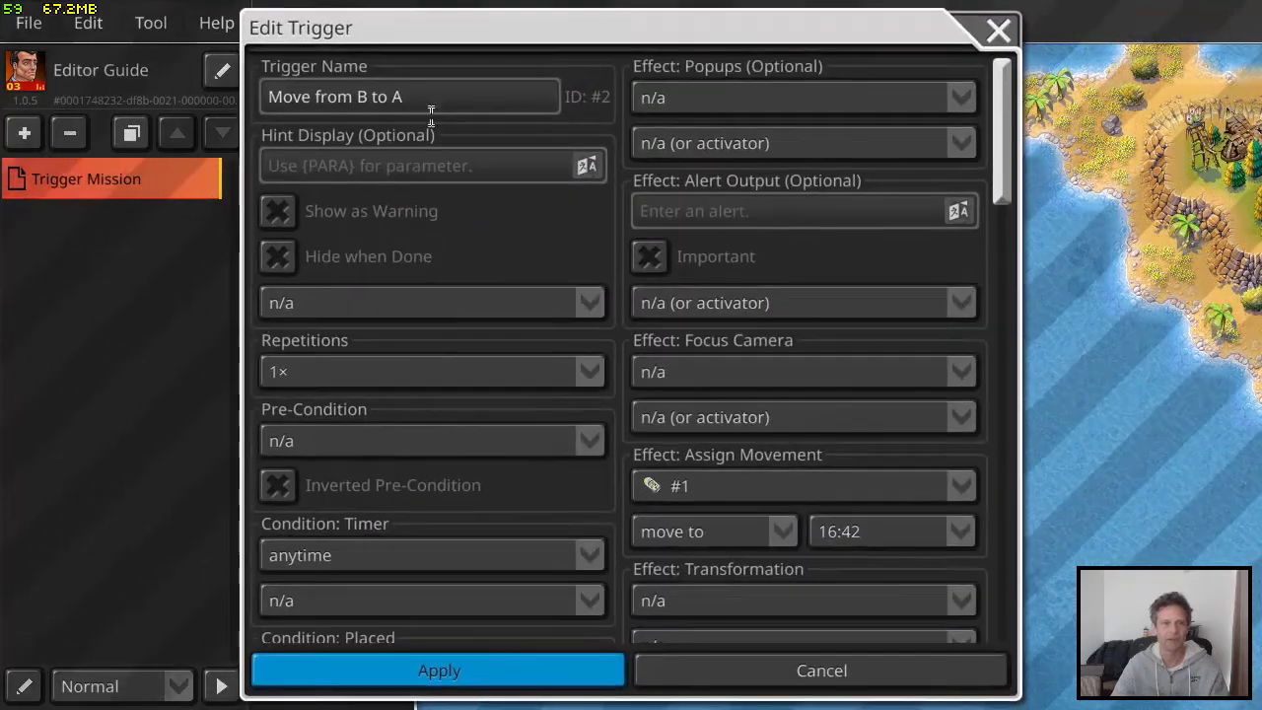
{"action": "left_click", "coordinate": [403, 371]}
{"action": "scroll", "coordinate": [449, 591], "scroll_direction": "down", "scroll_amount": 2}
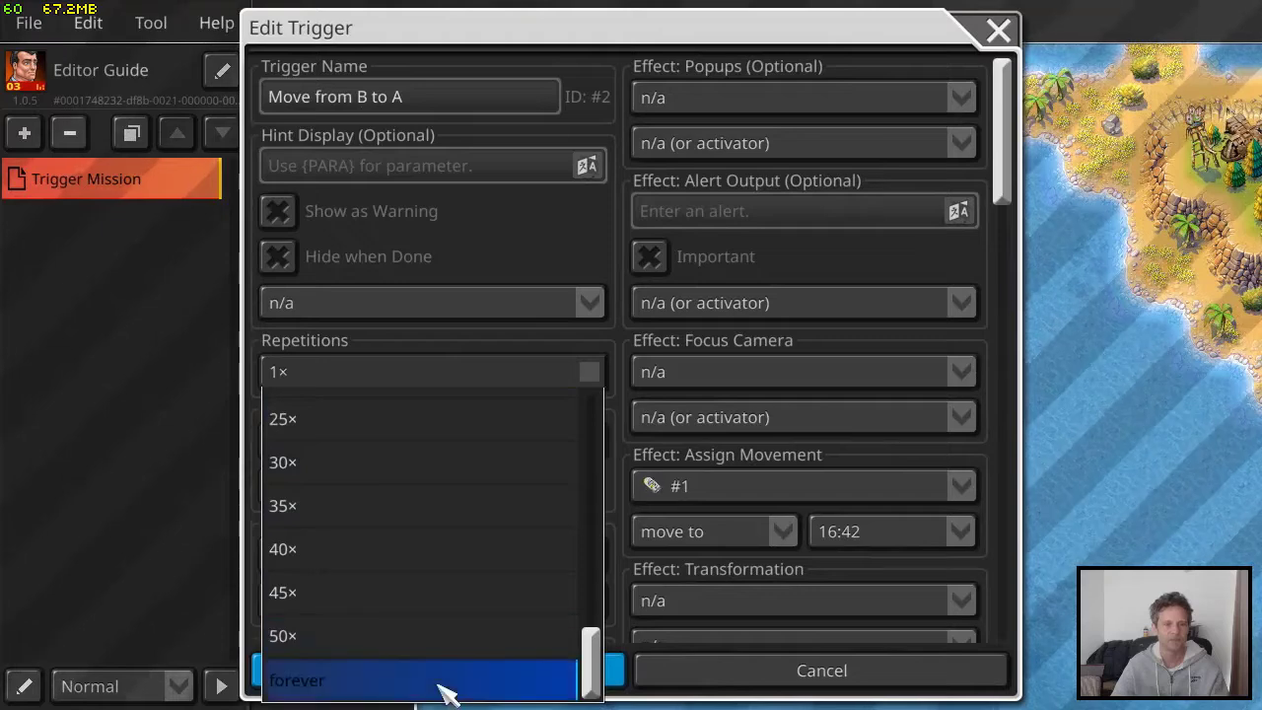
{"action": "left_click", "coordinate": [438, 680]}
{"action": "left_click", "coordinate": [498, 676]}
Close the trigger list and scenario configuration, and save the scenario
{"action": "left_click", "coordinate": [804, 160]}
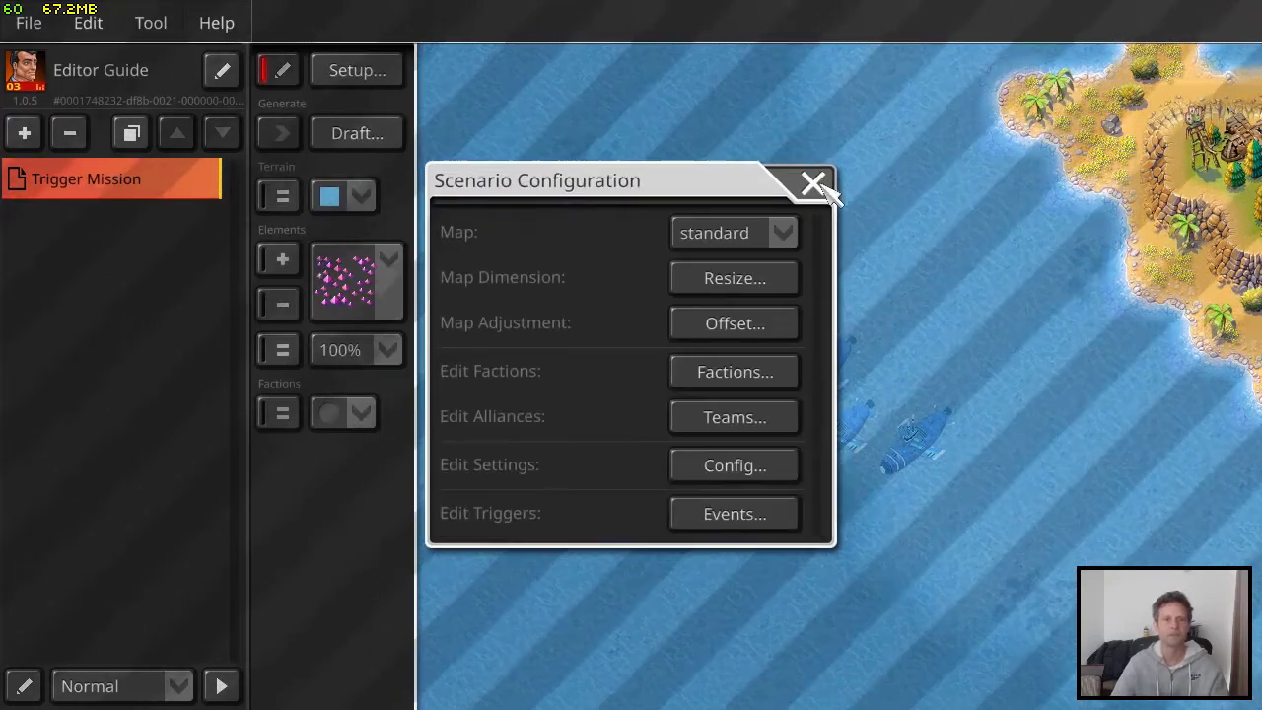
{"action": "left_click", "coordinate": [808, 183]}
{"action": "left_click", "coordinate": [35, 21]}
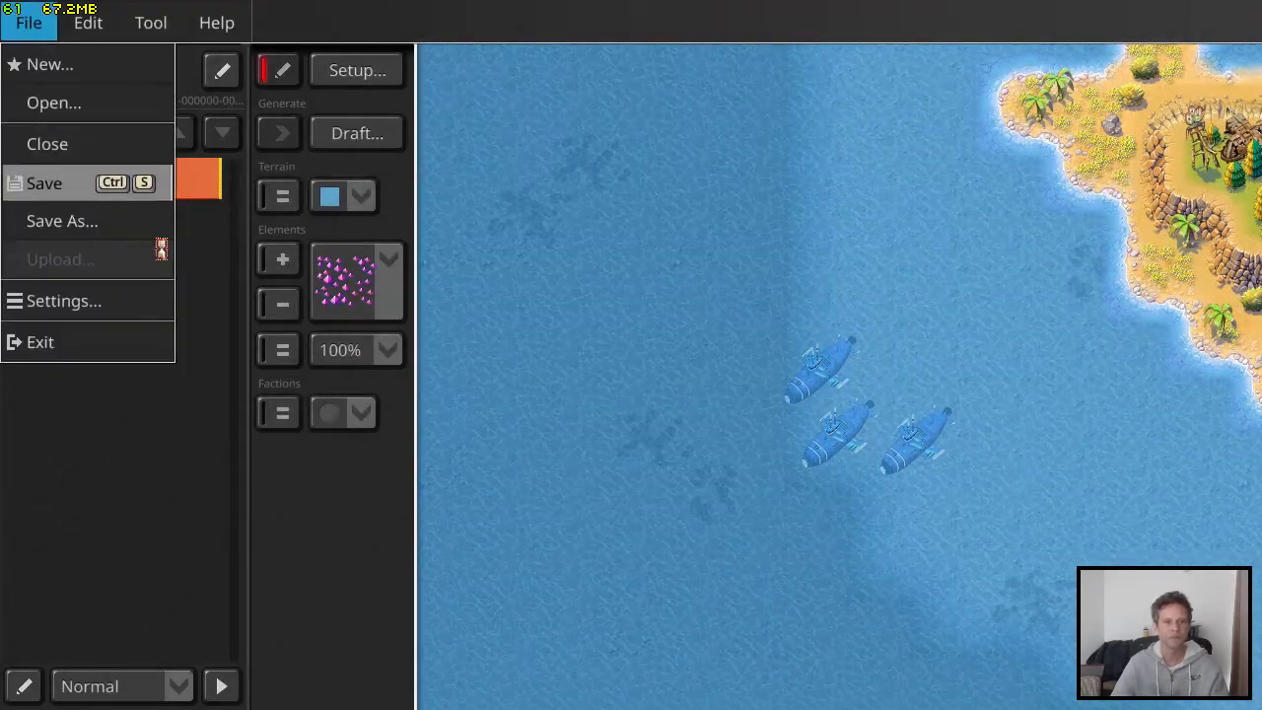
{"action": "left_click", "coordinate": [50, 182]}
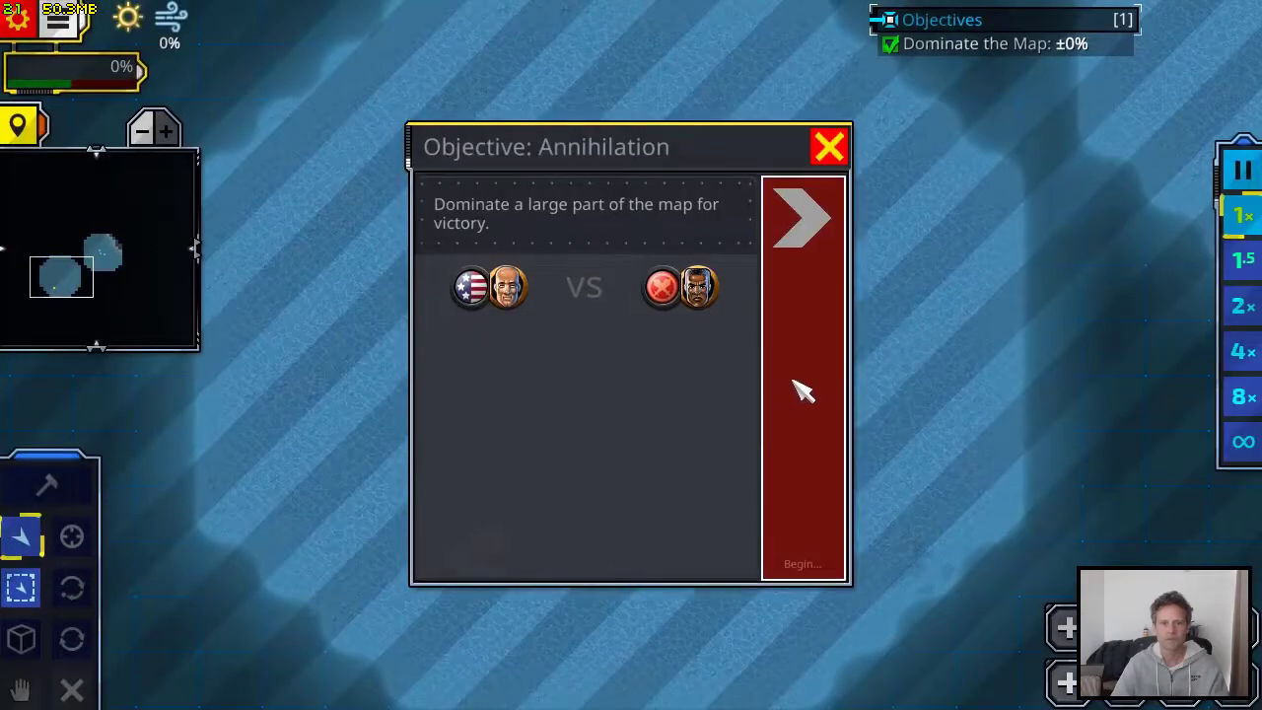
Play-test the mission, watch the speedboat's repeated patrol at 2x and 1x speed, and return to the Trigger Mission in the scenario editor
{"action": "left_click", "coordinate": [800, 391]}
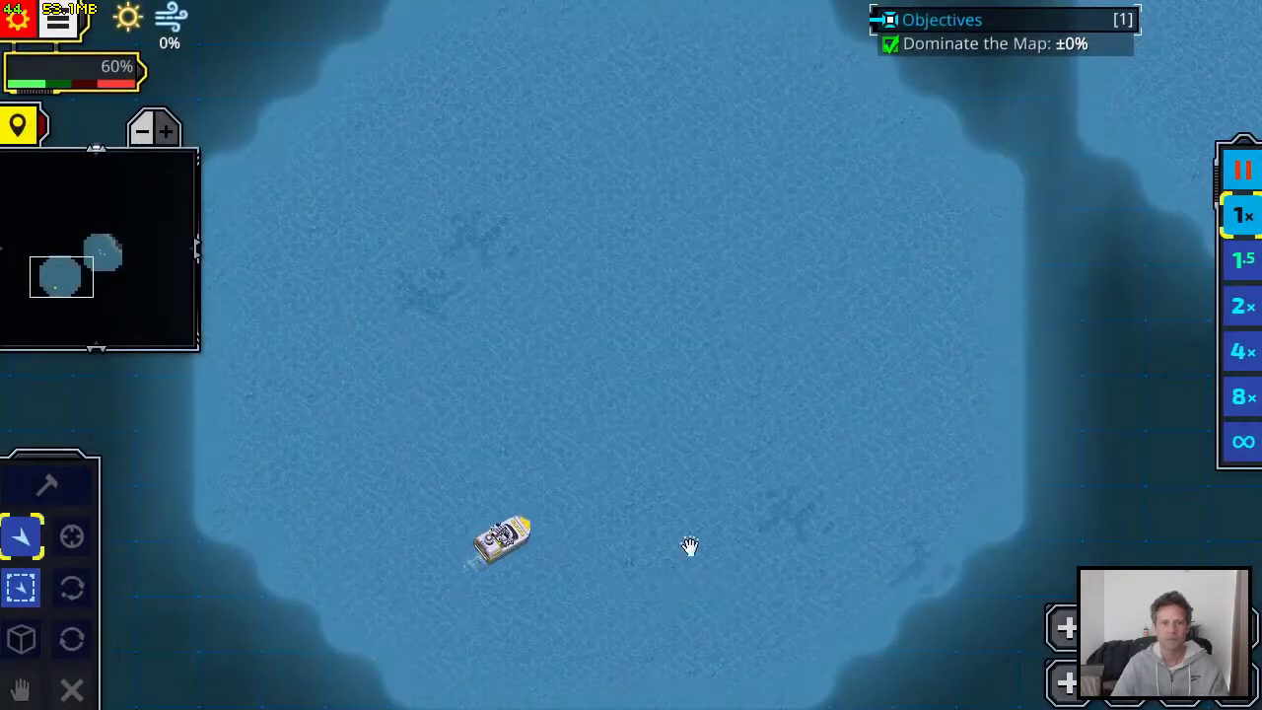
{"action": "left_click_drag", "start_coordinate": [690, 546], "coordinate": [723, 474]}
{"action": "left_click", "coordinate": [663, 404]}
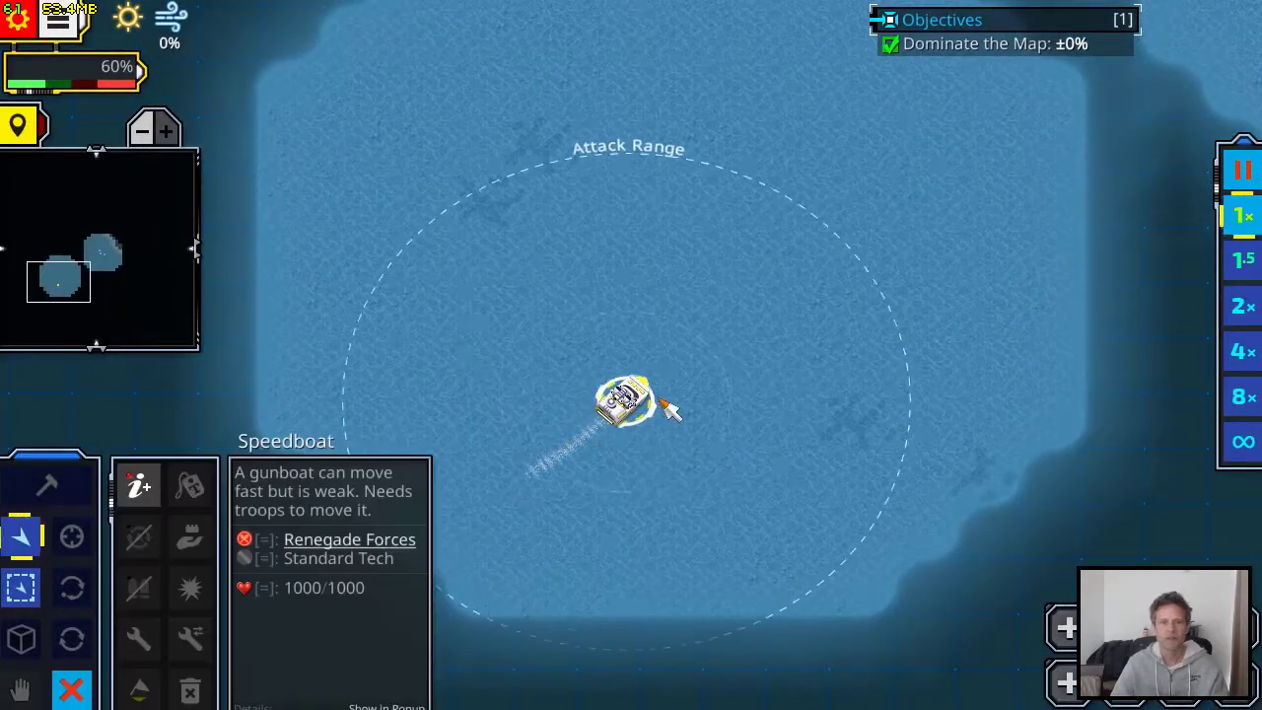
{"action": "left_click", "coordinate": [1239, 309]}
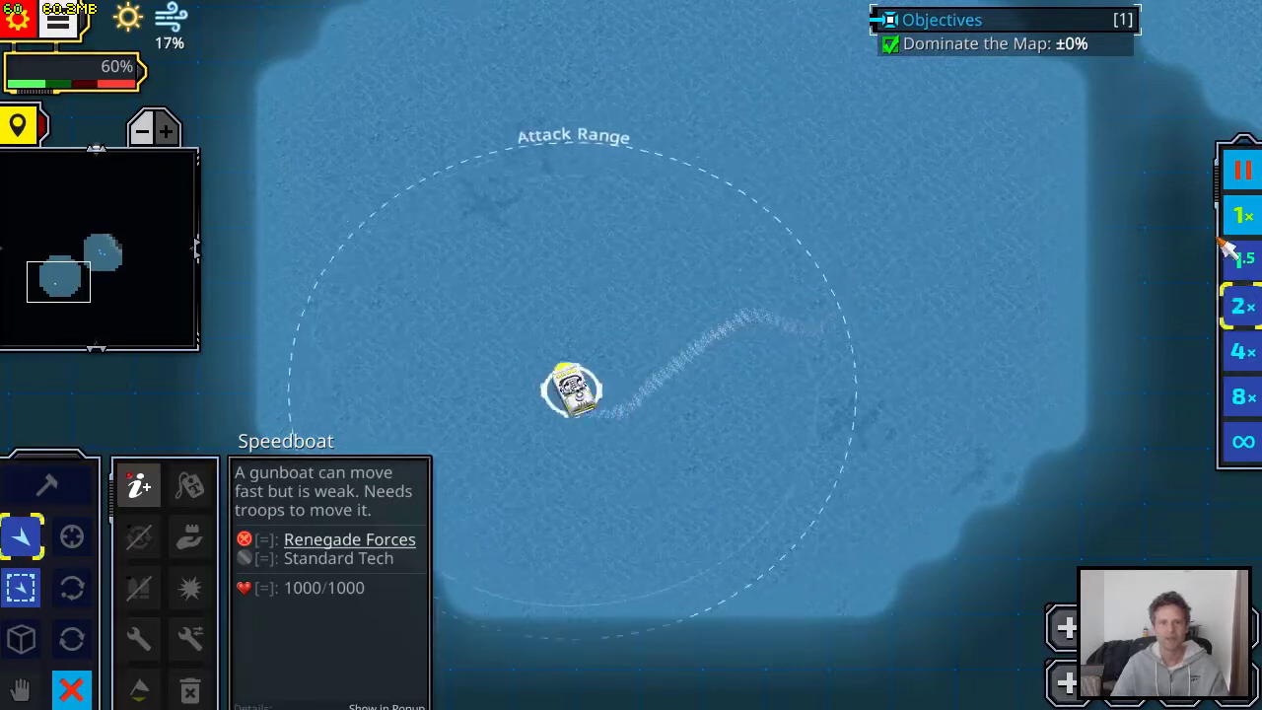
{"action": "middle_click_drag", "start_coordinate": [955, 200], "coordinate": [808, 377]}
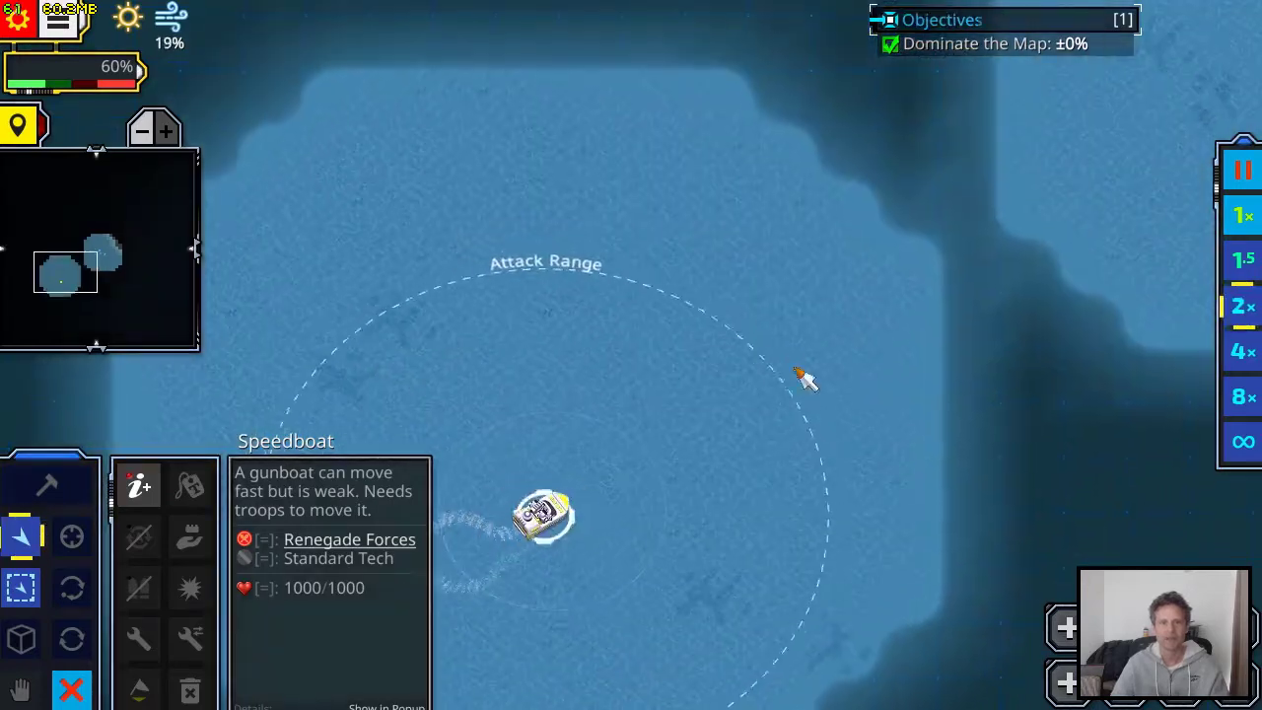
{"action": "left_click", "coordinate": [1243, 213]}
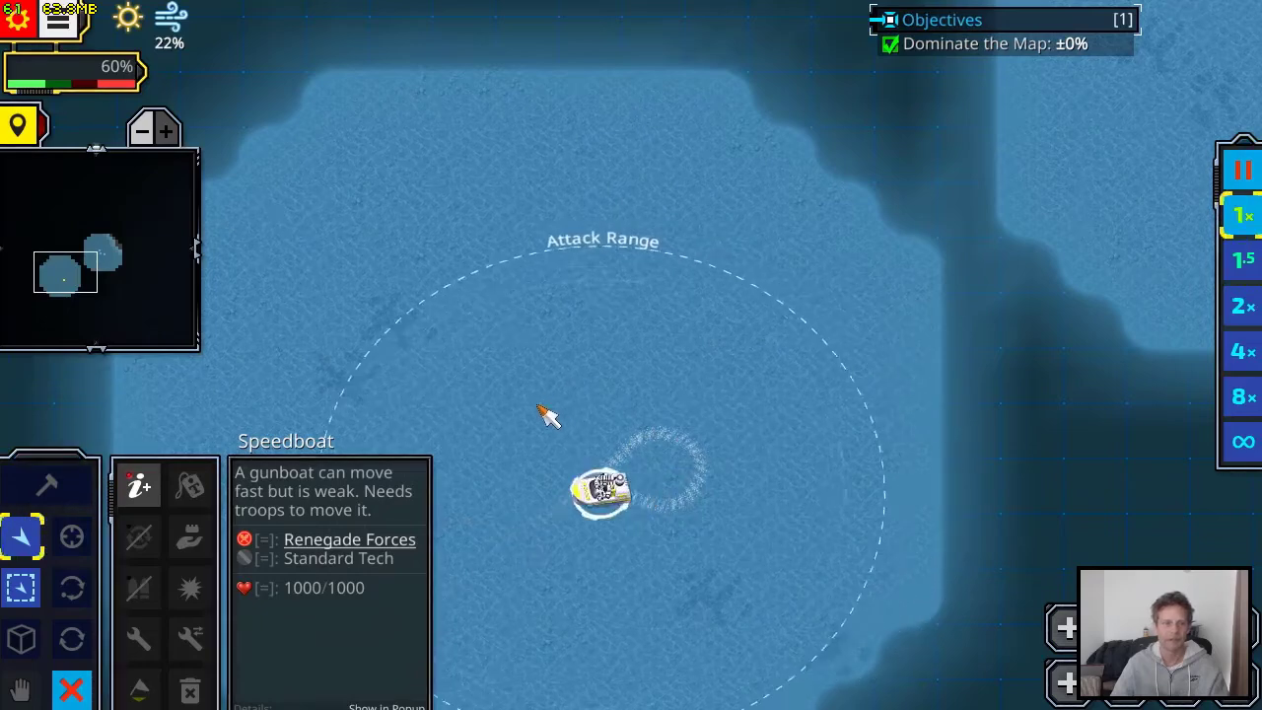
{"action": "middle_click_drag", "start_coordinate": [605, 615], "coordinate": [766, 473]}
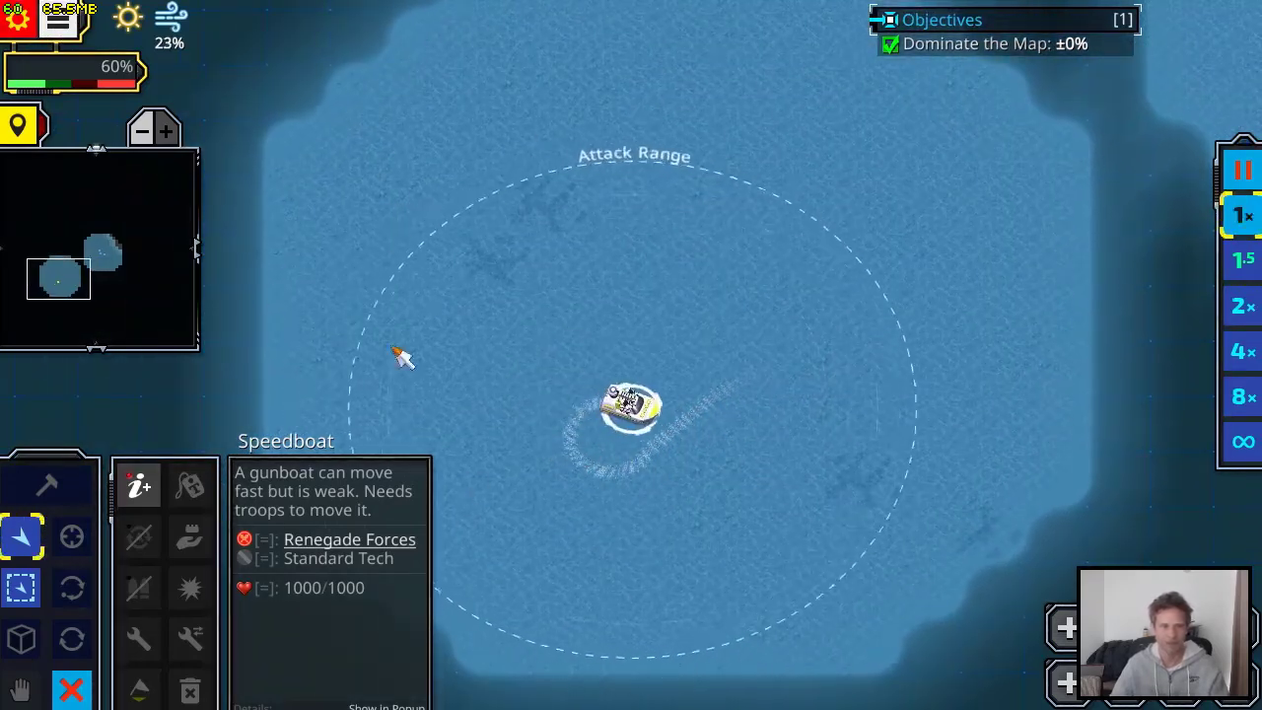
{"action": "left_click", "coordinate": [20, 19]}
{"action": "left_click", "coordinate": [785, 508]}
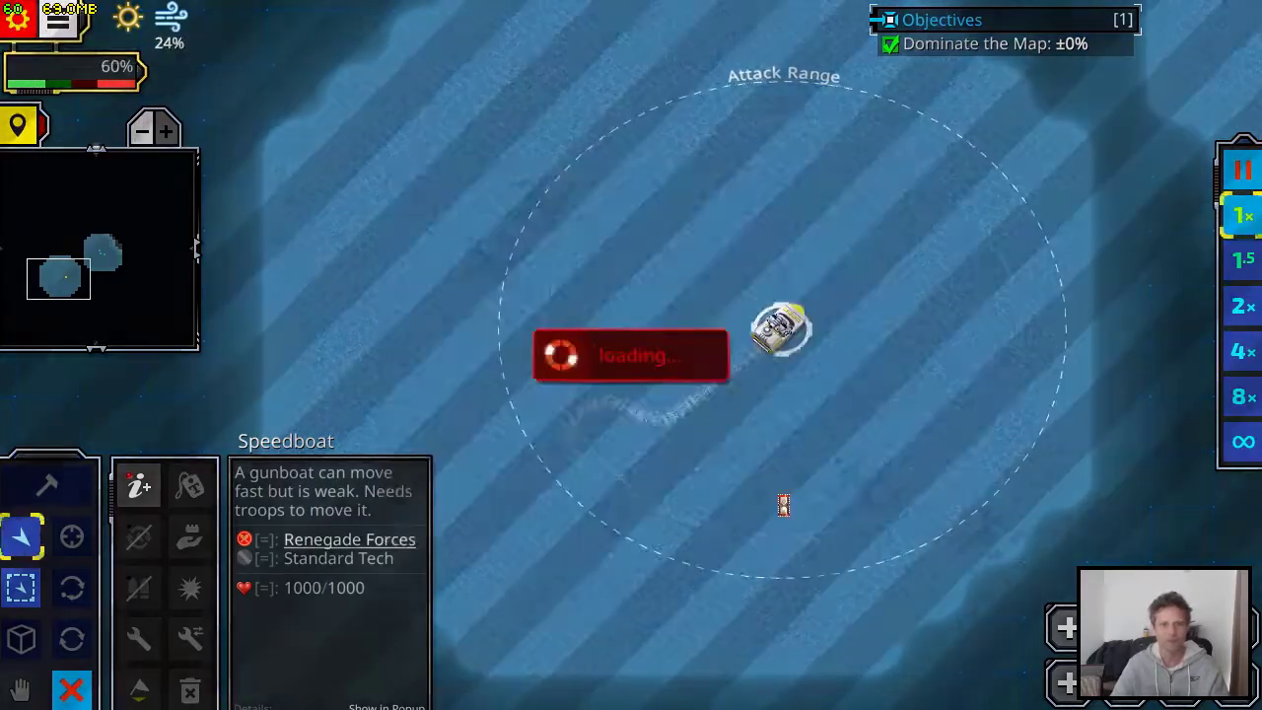
{"action": "left_click", "coordinate": [136, 188]}
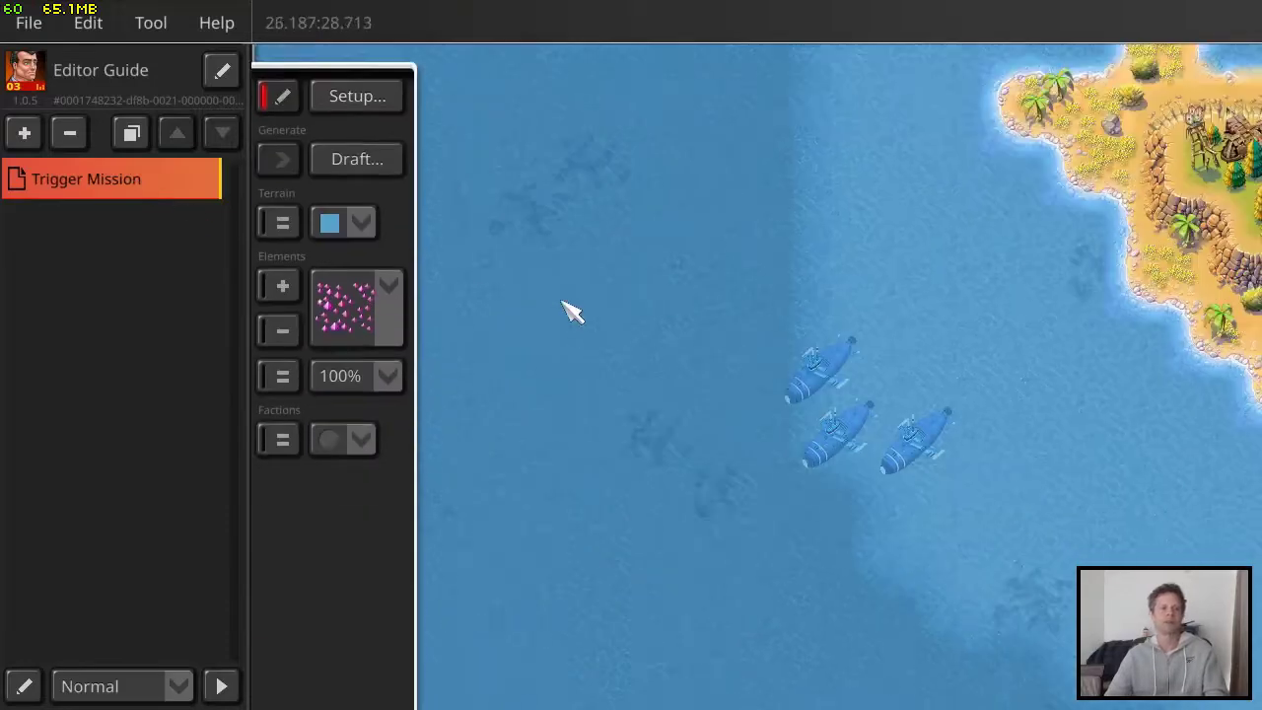
Set the scenario's objective to Mission in its configuration and apply it
{"action": "scroll", "coordinate": [642, 457], "scroll_direction": "down", "scroll_amount": 3}
{"action": "scroll", "coordinate": [732, 417], "scroll_direction": "up", "scroll_amount": 3}
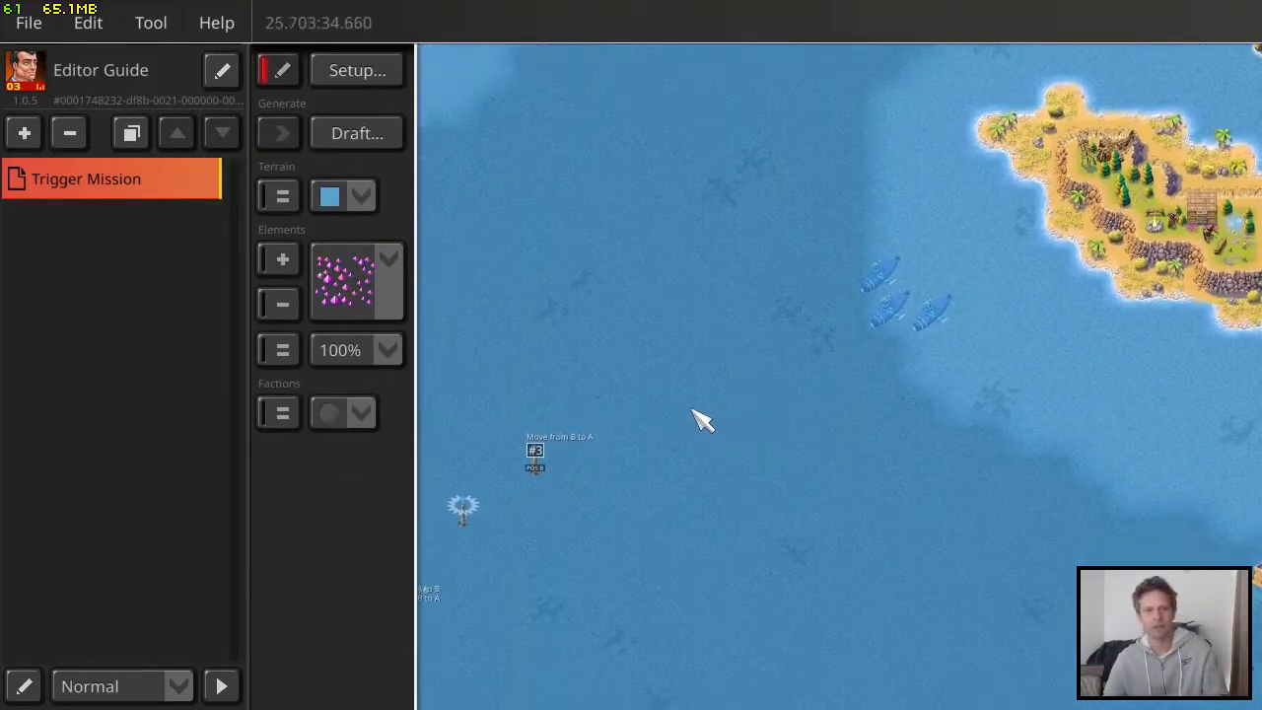
{"action": "scroll", "coordinate": [680, 429], "scroll_direction": "up", "scroll_amount": 3}
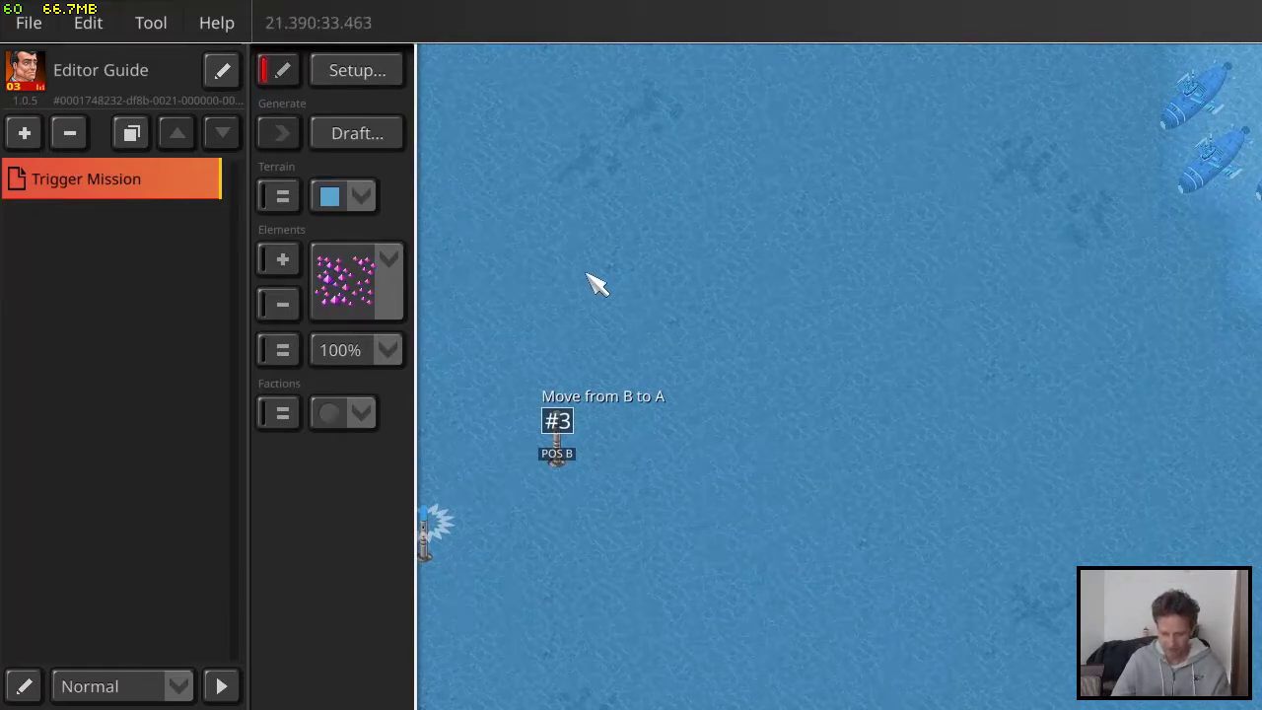
{"action": "left_click_drag", "start_coordinate": [554, 227], "coordinate": [732, 120]}
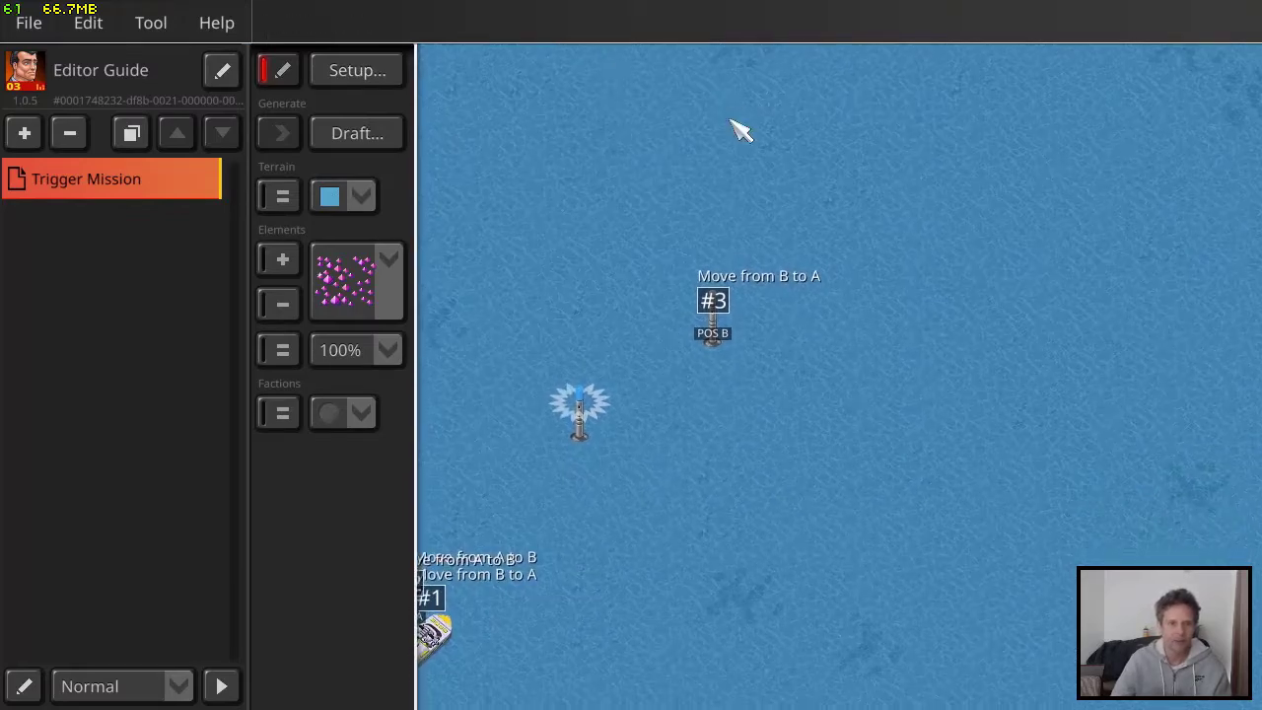
{"action": "left_click", "coordinate": [373, 73]}
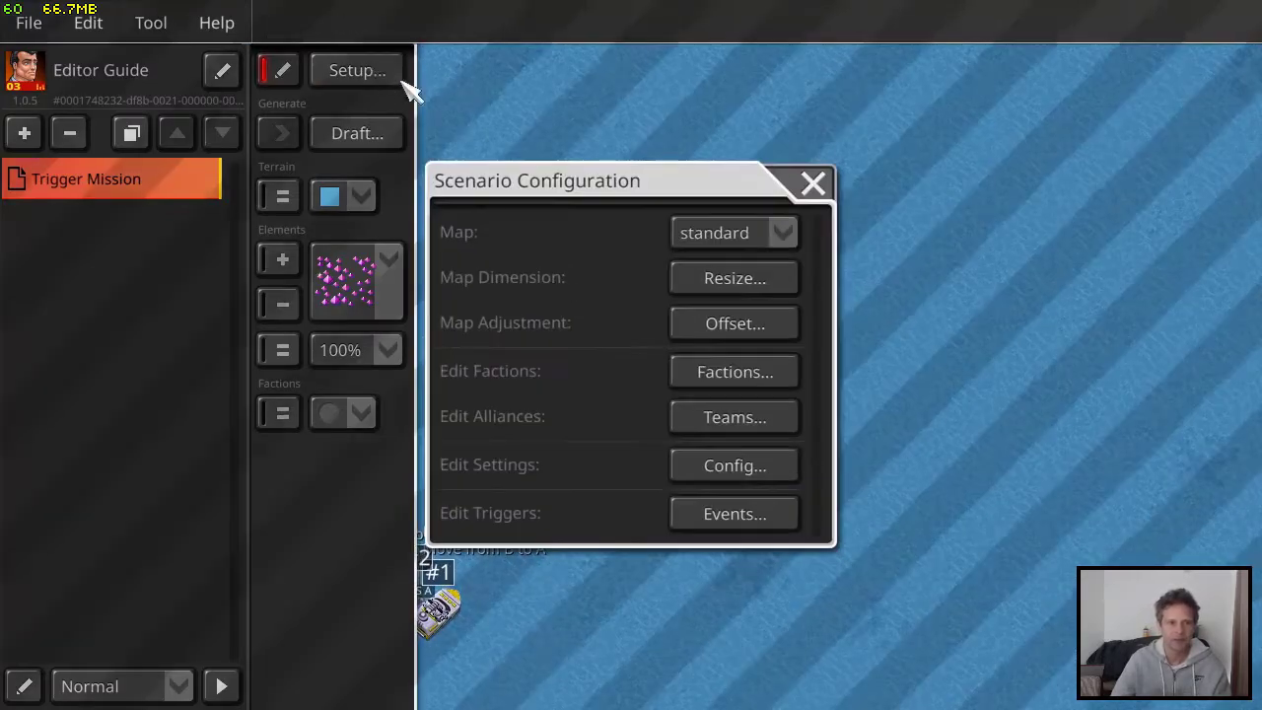
{"action": "left_click", "coordinate": [727, 464]}
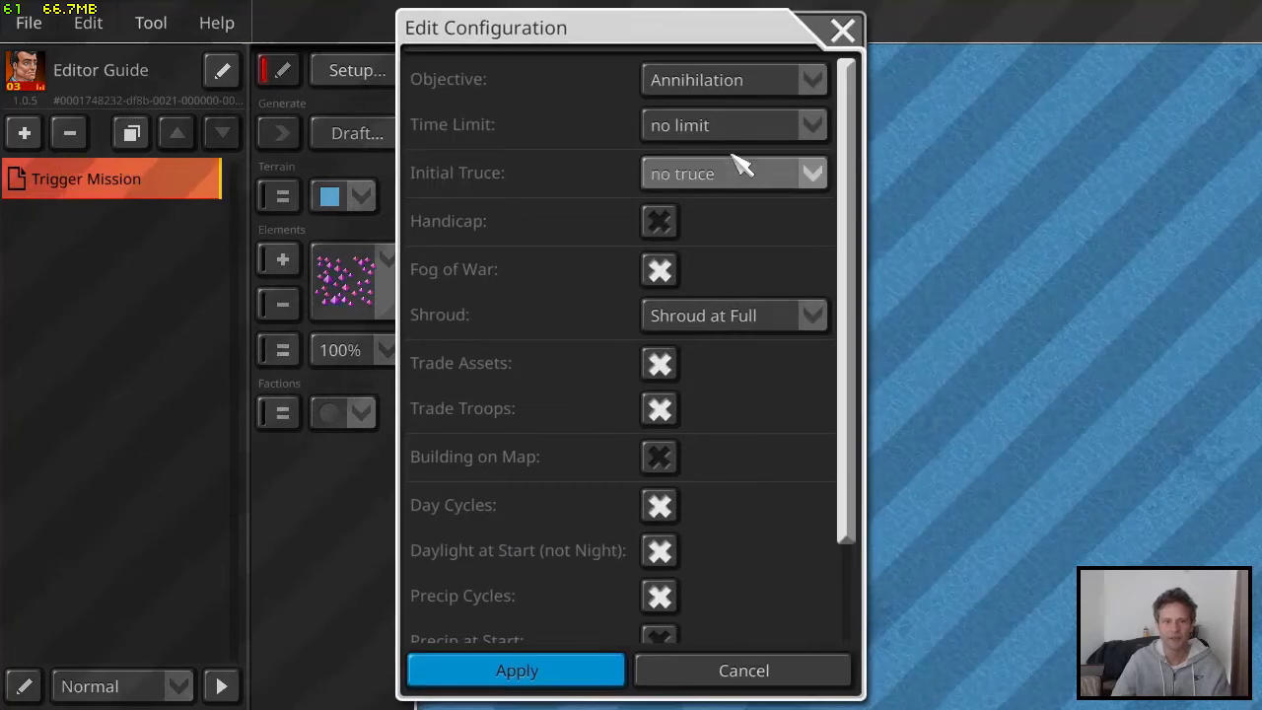
{"action": "left_click", "coordinate": [721, 88]}
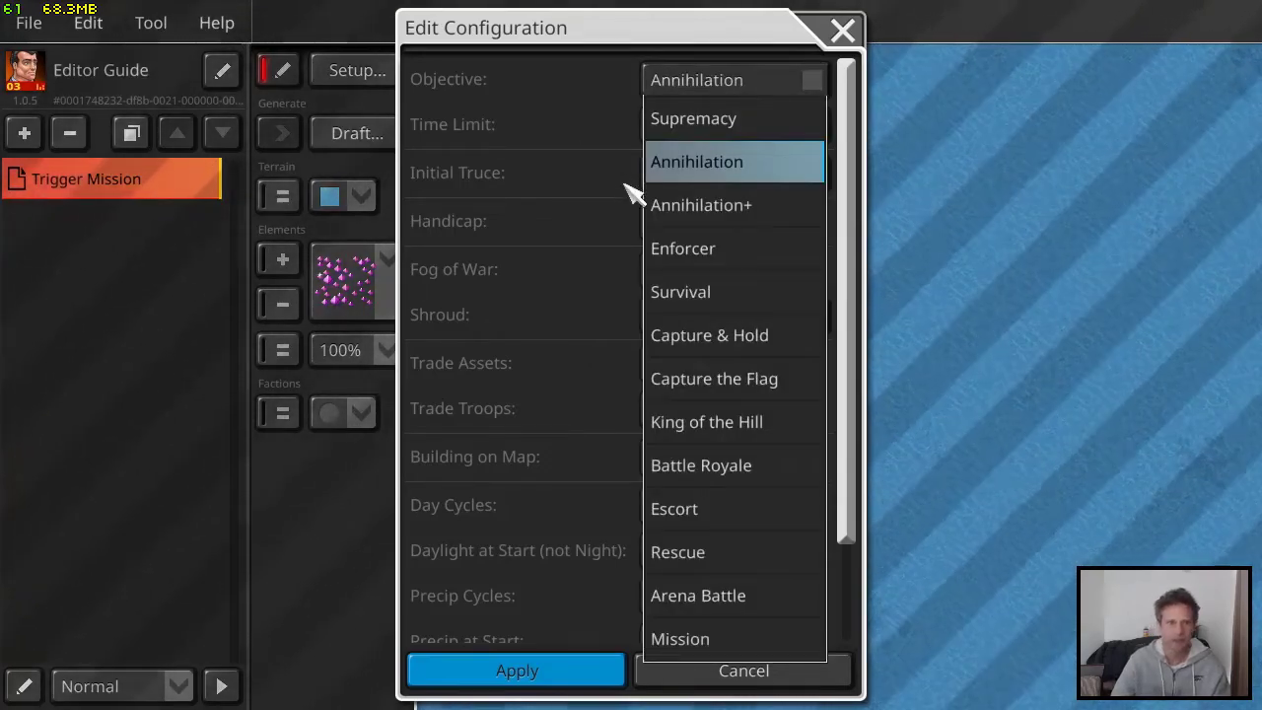
{"action": "left_click", "coordinate": [738, 641]}
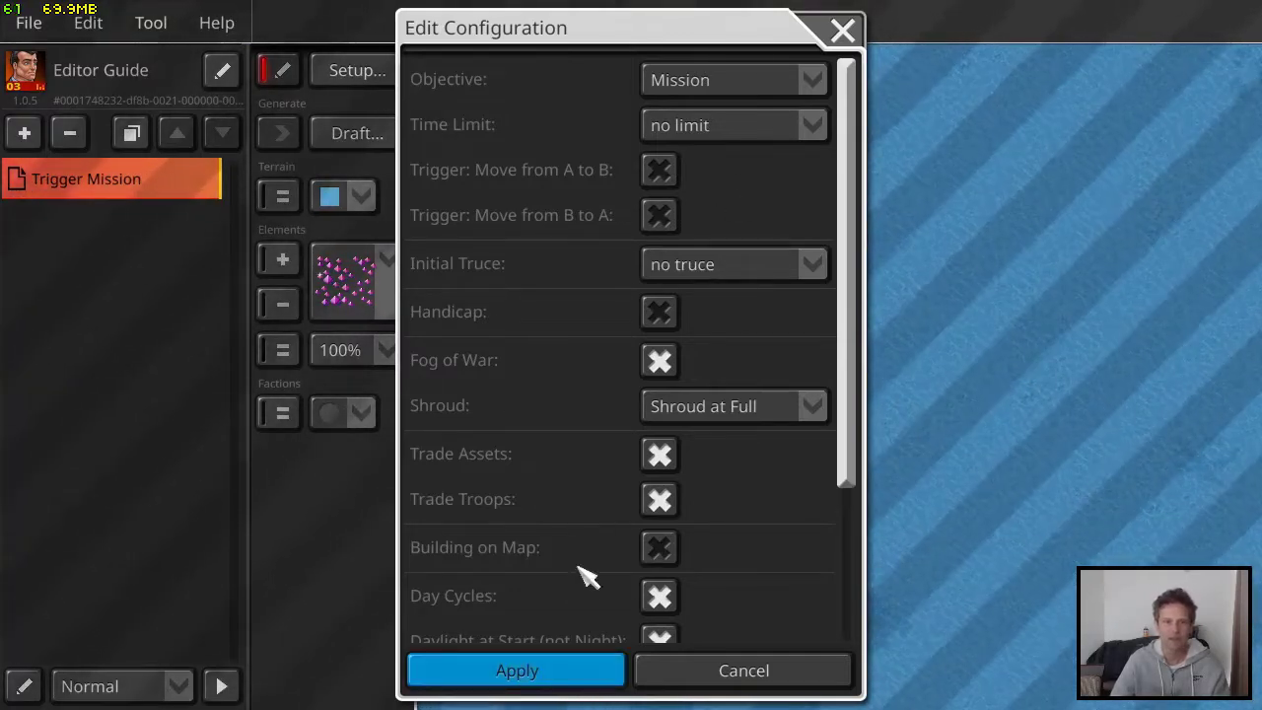
{"action": "left_click", "coordinate": [577, 678]}
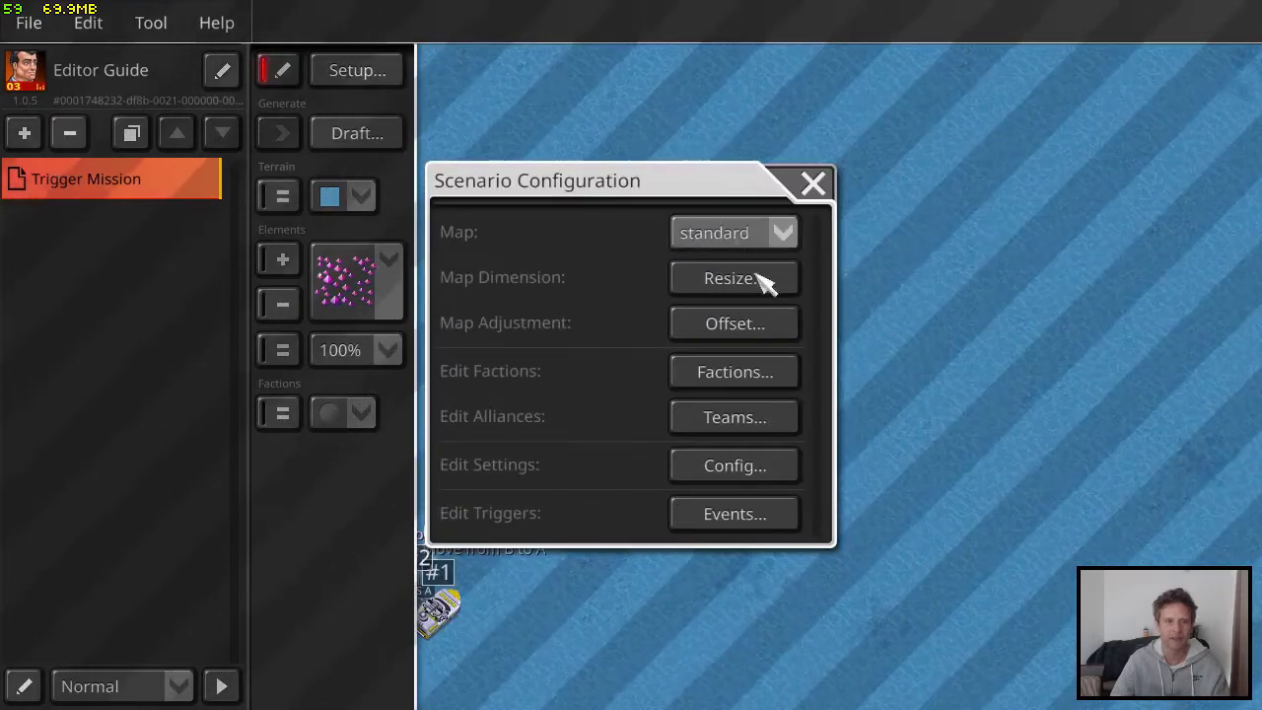
Add a new trigger named "Win Condition"
{"action": "left_click", "coordinate": [756, 517]}
{"action": "left_click", "coordinate": [462, 535]}
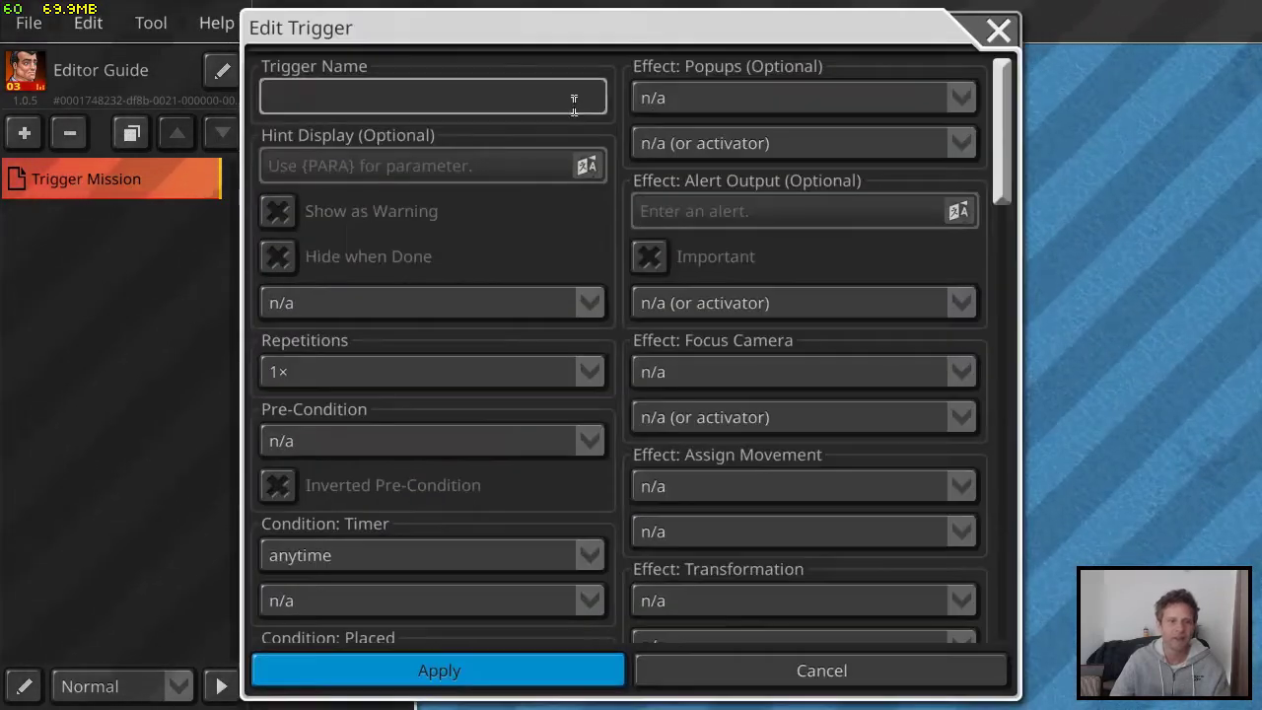
{"action": "left_click", "coordinate": [559, 90]}
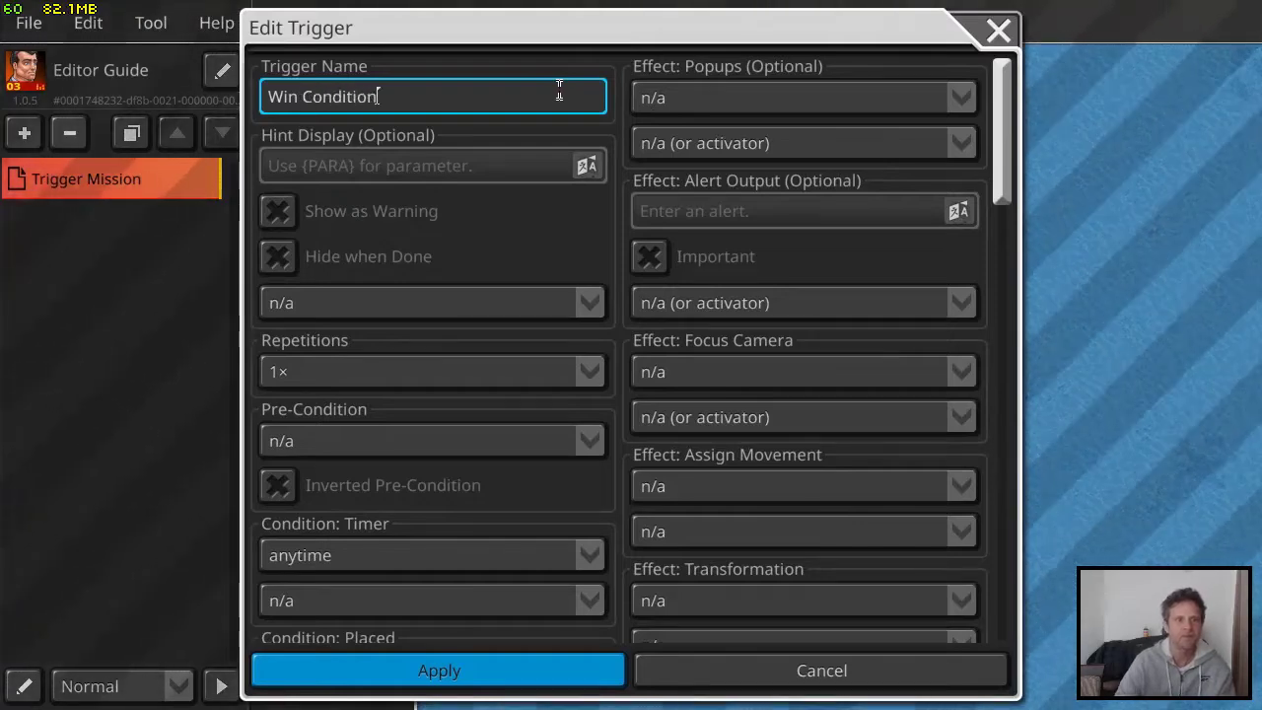
Set the Win Condition trigger's Low Troops condition to Troops ≤0 for Renegade Forces, apply it and close the scenario settings
{"action": "scroll", "coordinate": [409, 246], "scroll_direction": "down", "scroll_amount": 10}
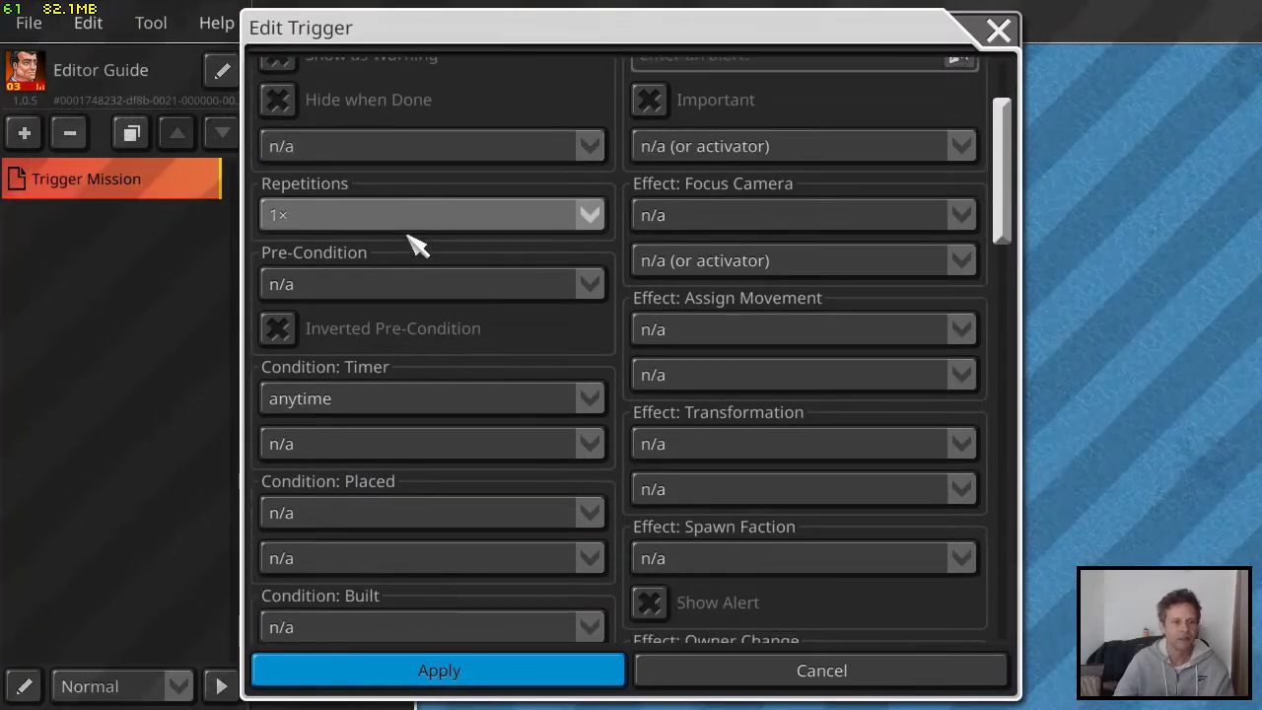
{"action": "scroll", "coordinate": [424, 301], "scroll_direction": "down", "scroll_amount": 10}
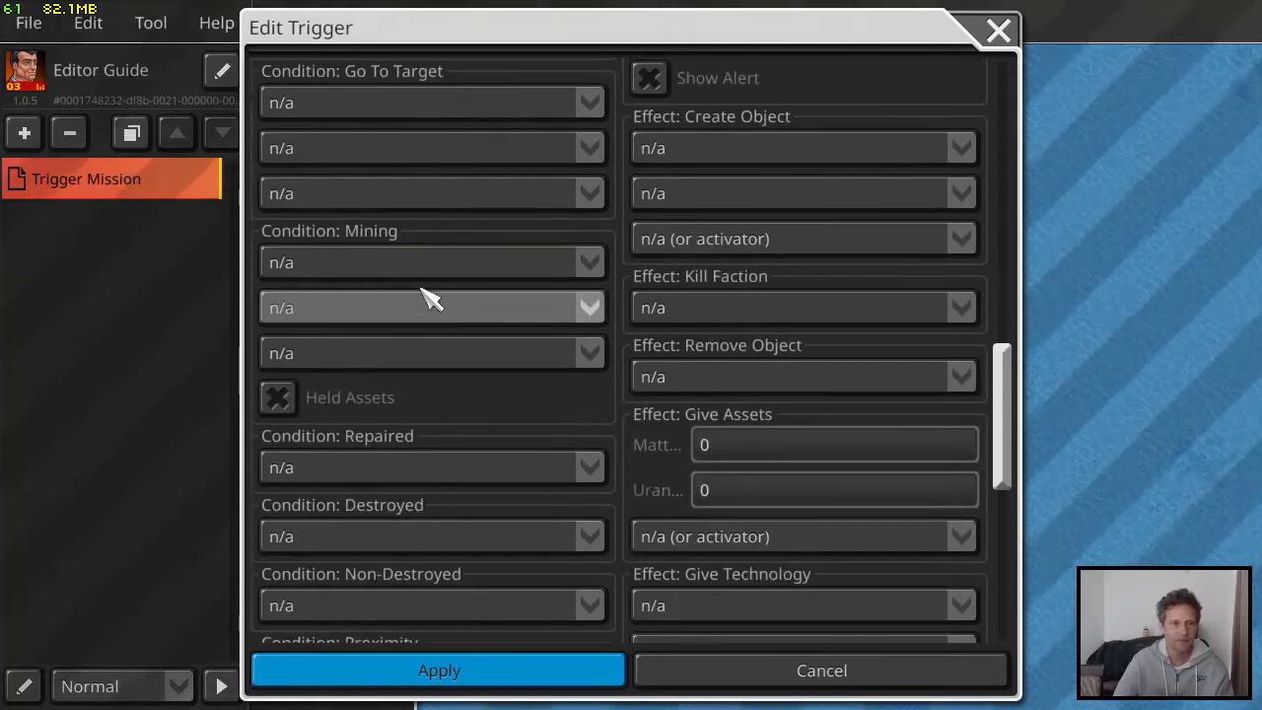
{"action": "scroll", "coordinate": [424, 286], "scroll_direction": "down", "scroll_amount": 8}
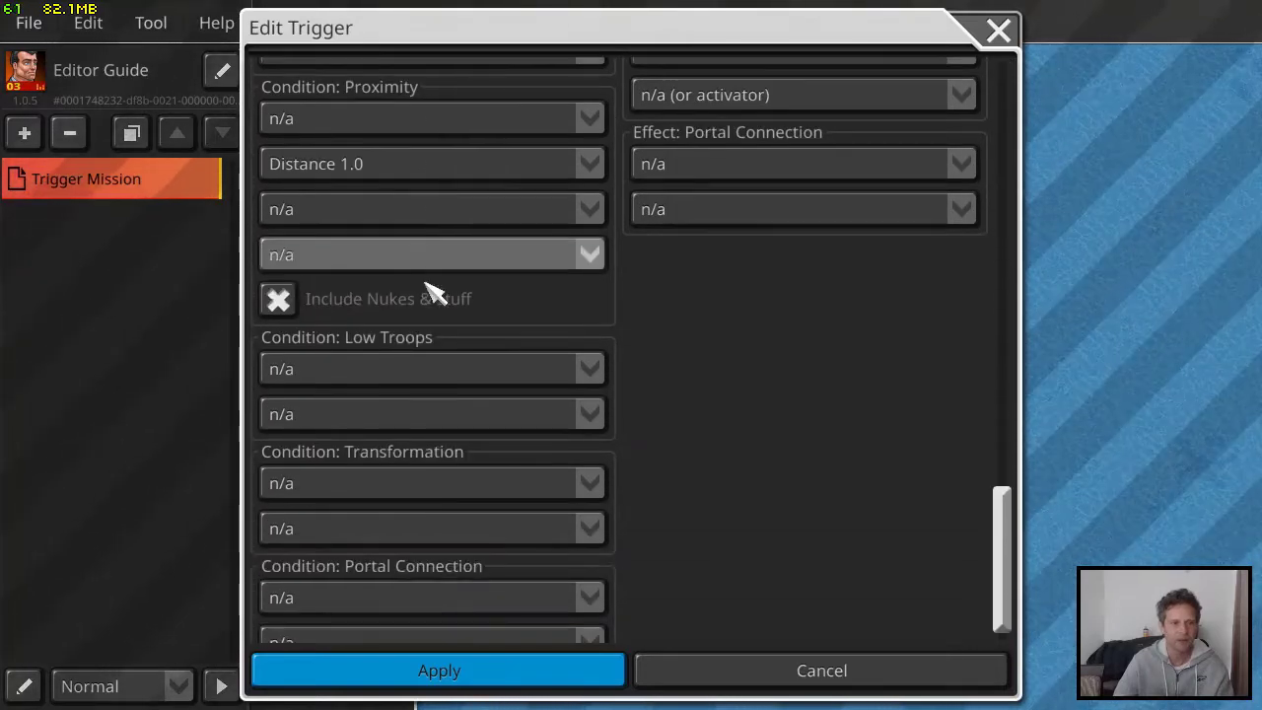
{"action": "left_click", "coordinate": [399, 342]}
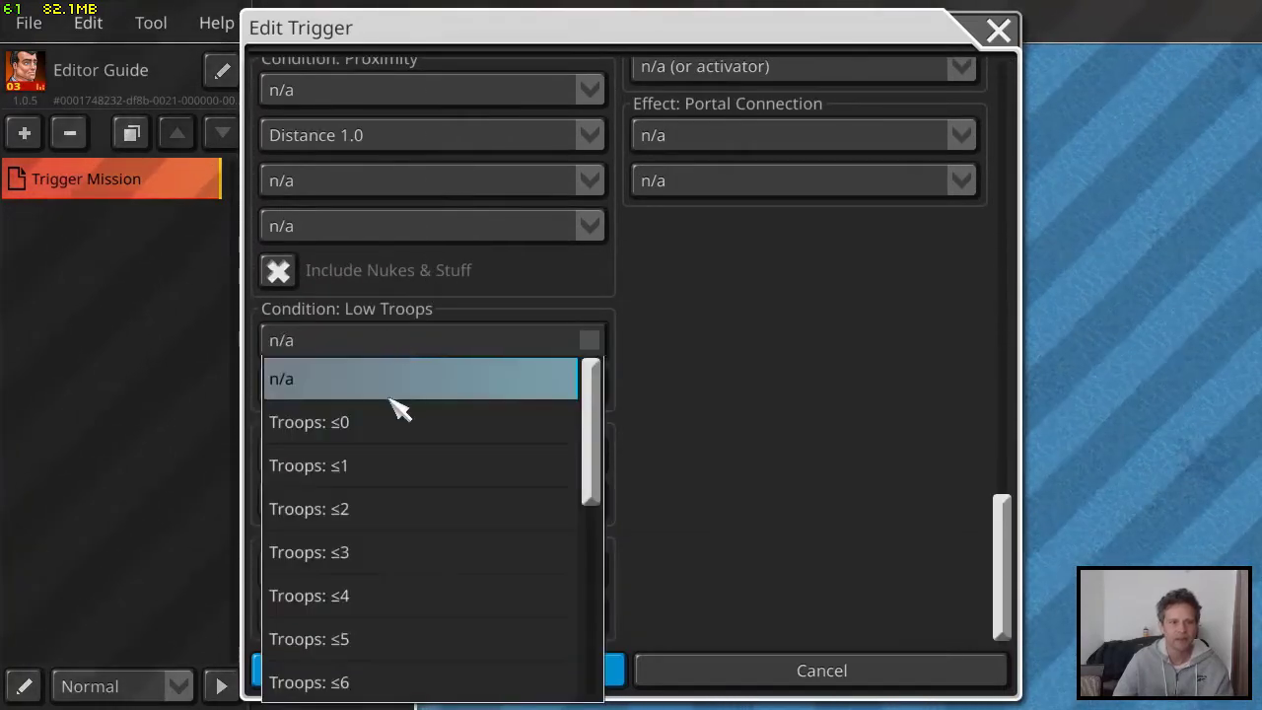
{"action": "left_click", "coordinate": [402, 434]}
{"action": "left_click", "coordinate": [396, 386]}
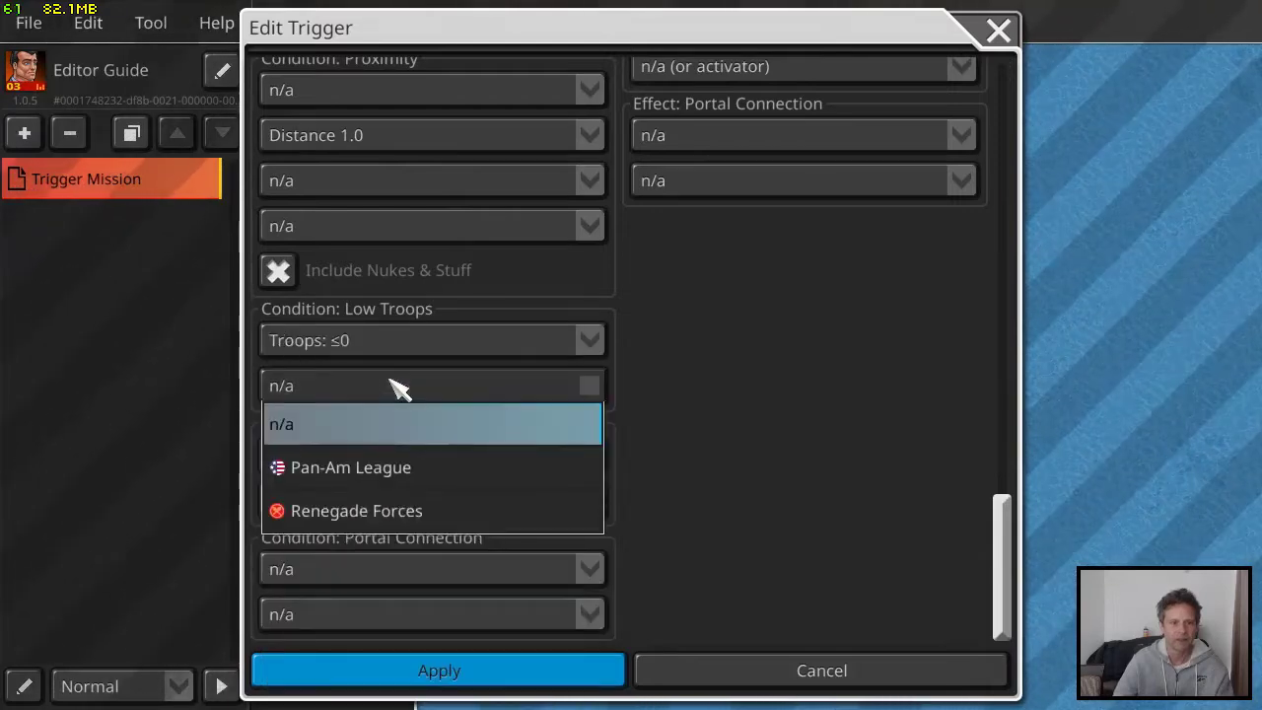
{"action": "left_click", "coordinate": [395, 510]}
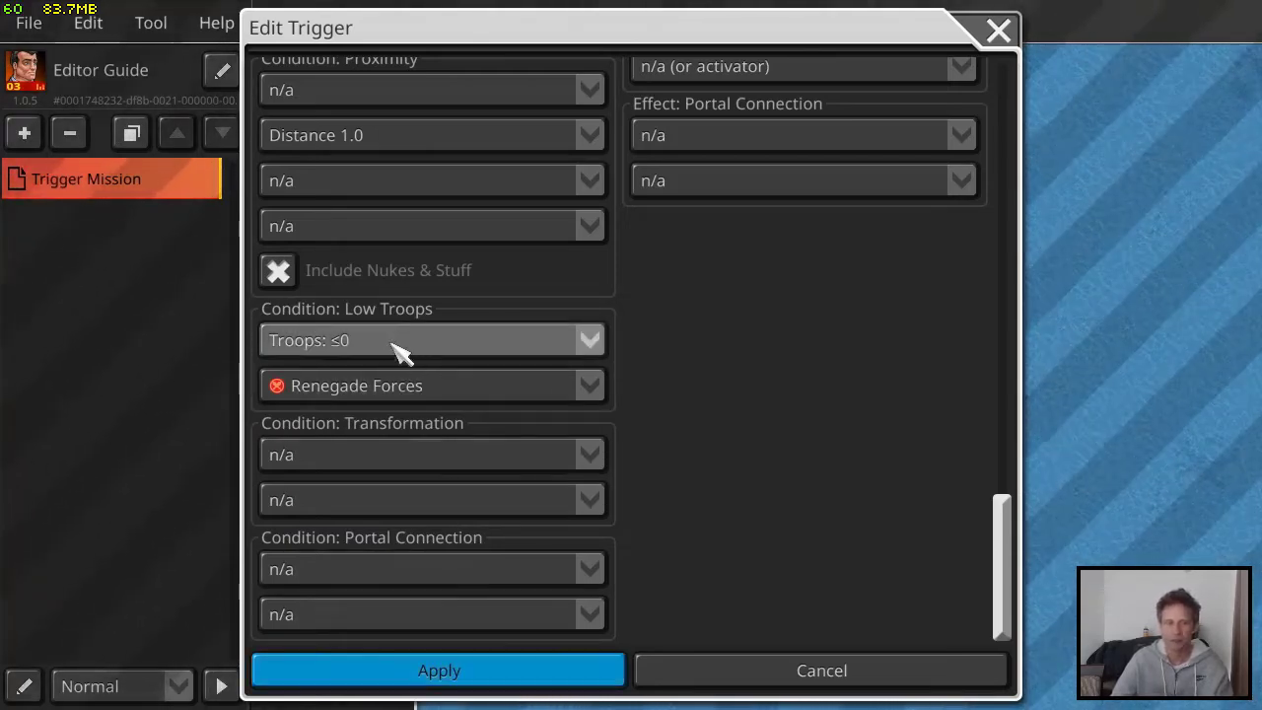
{"action": "left_click", "coordinate": [479, 669]}
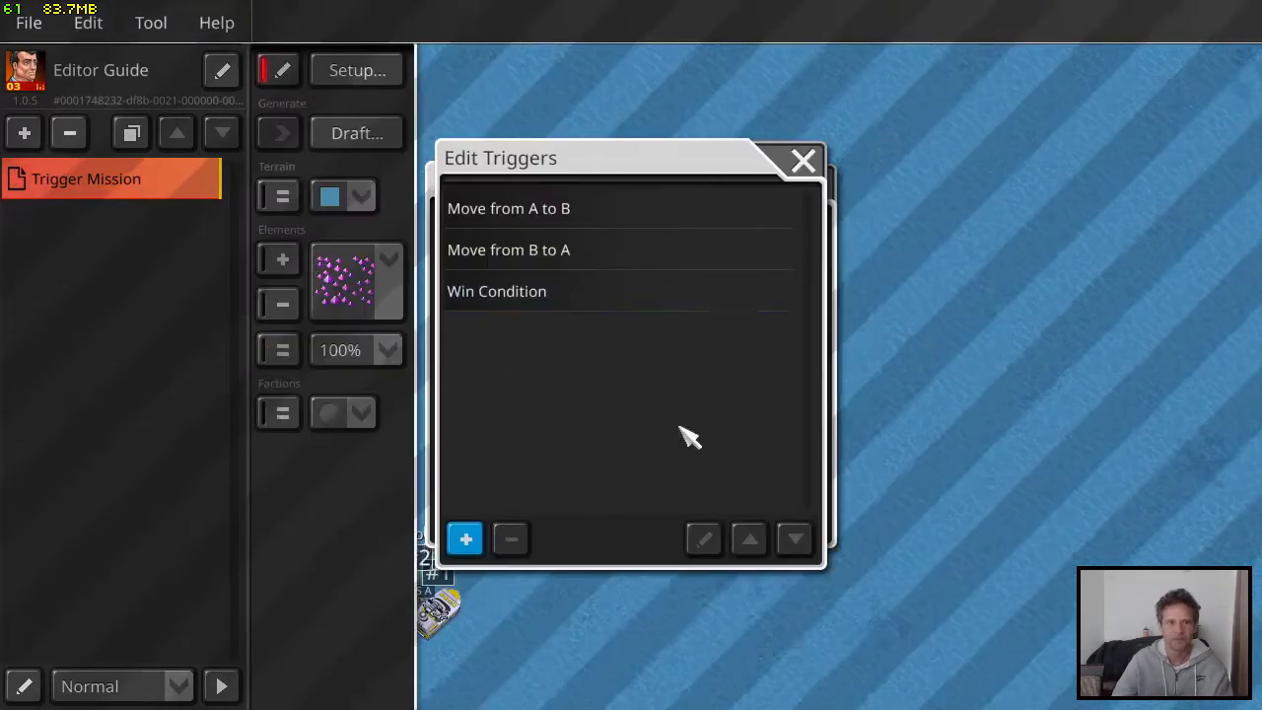
{"action": "left_click", "coordinate": [810, 175]}
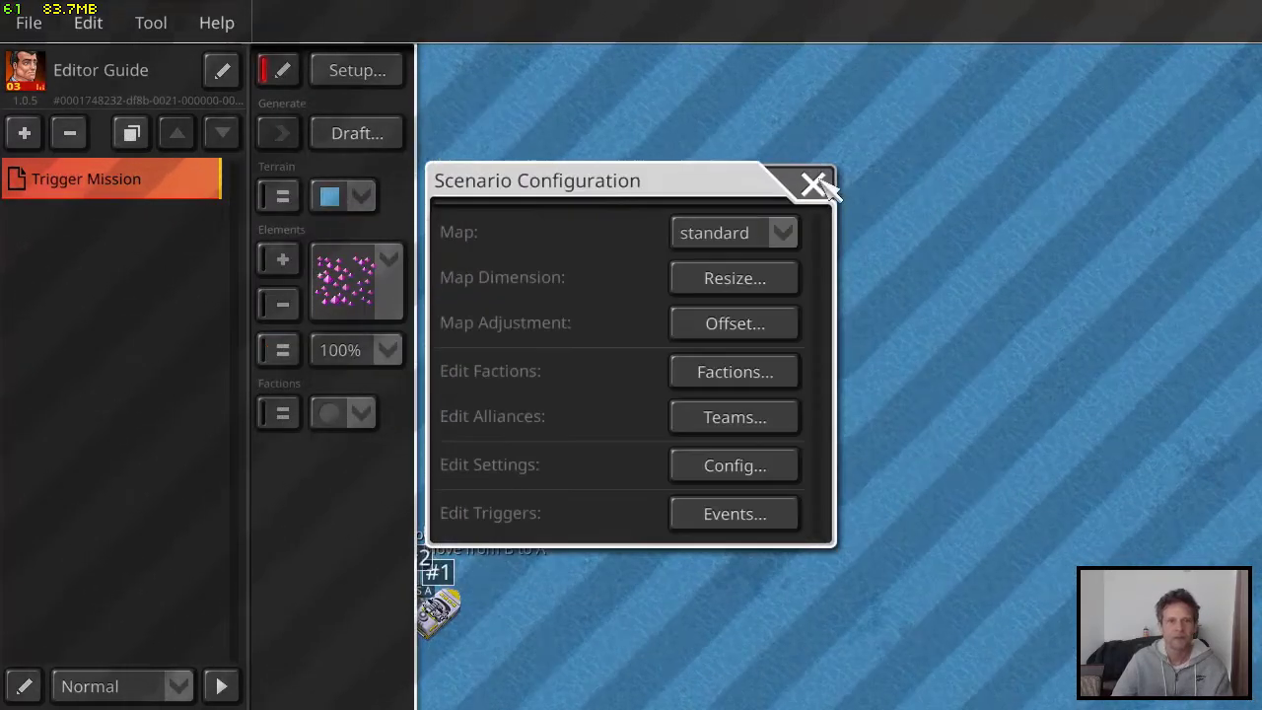
{"action": "left_click", "coordinate": [812, 182]}
Enable the Win Condition trigger as a mission objective in the scenario configuration, apply it and close the settings
{"action": "left_click", "coordinate": [373, 75]}
{"action": "left_click", "coordinate": [737, 467]}
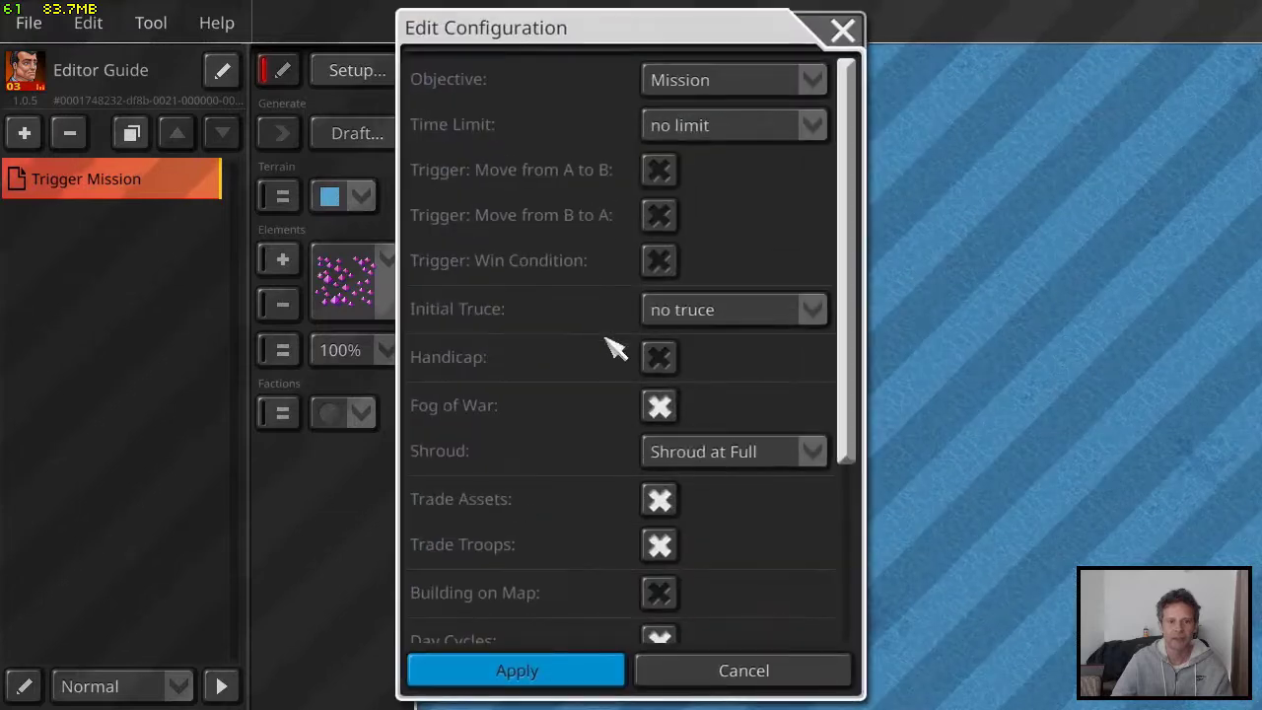
{"action": "left_click", "coordinate": [660, 260]}
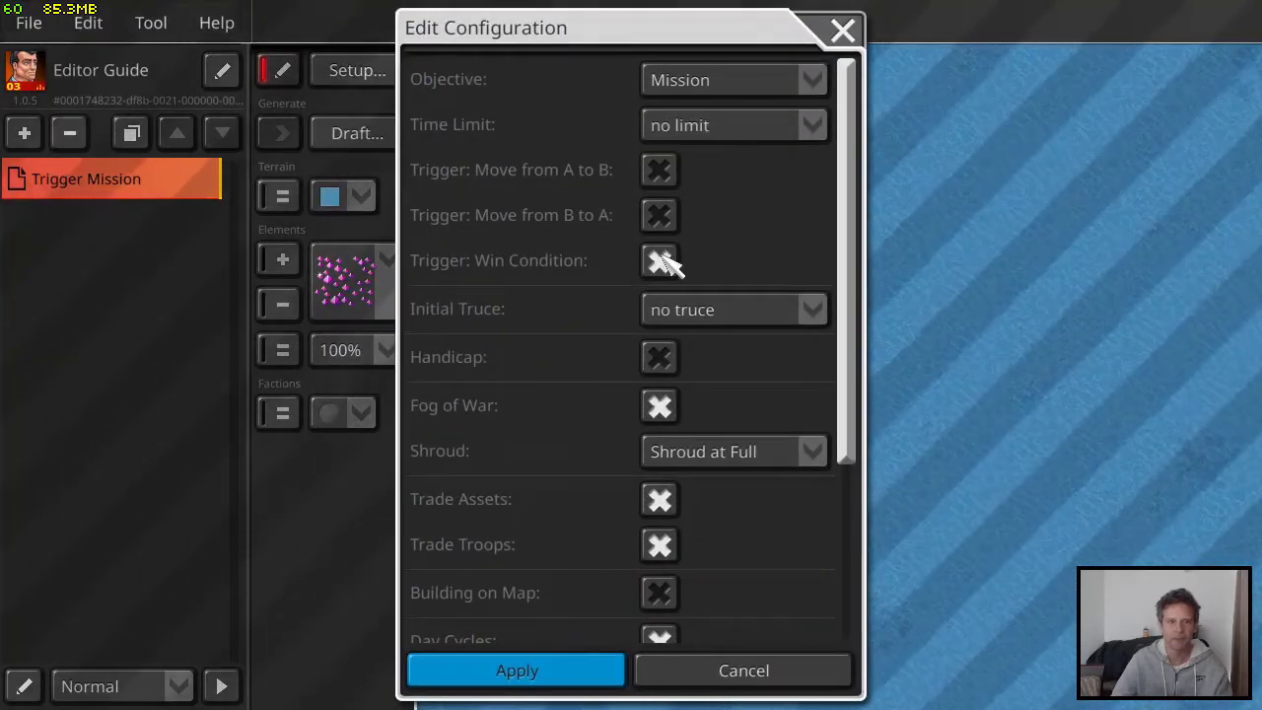
{"action": "left_click", "coordinate": [584, 679]}
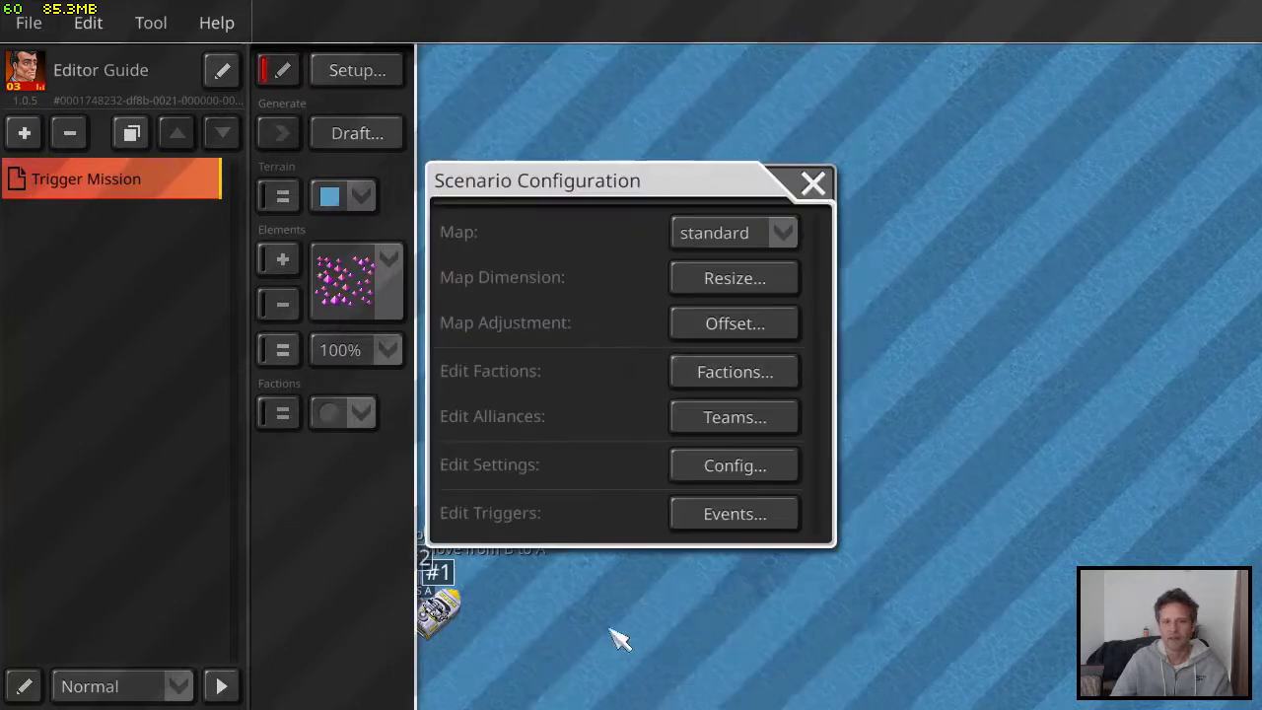
{"action": "left_click", "coordinate": [814, 183]}
Verify the map for errors, dismiss the report and look over the patrol area
{"action": "left_click", "coordinate": [169, 29]}
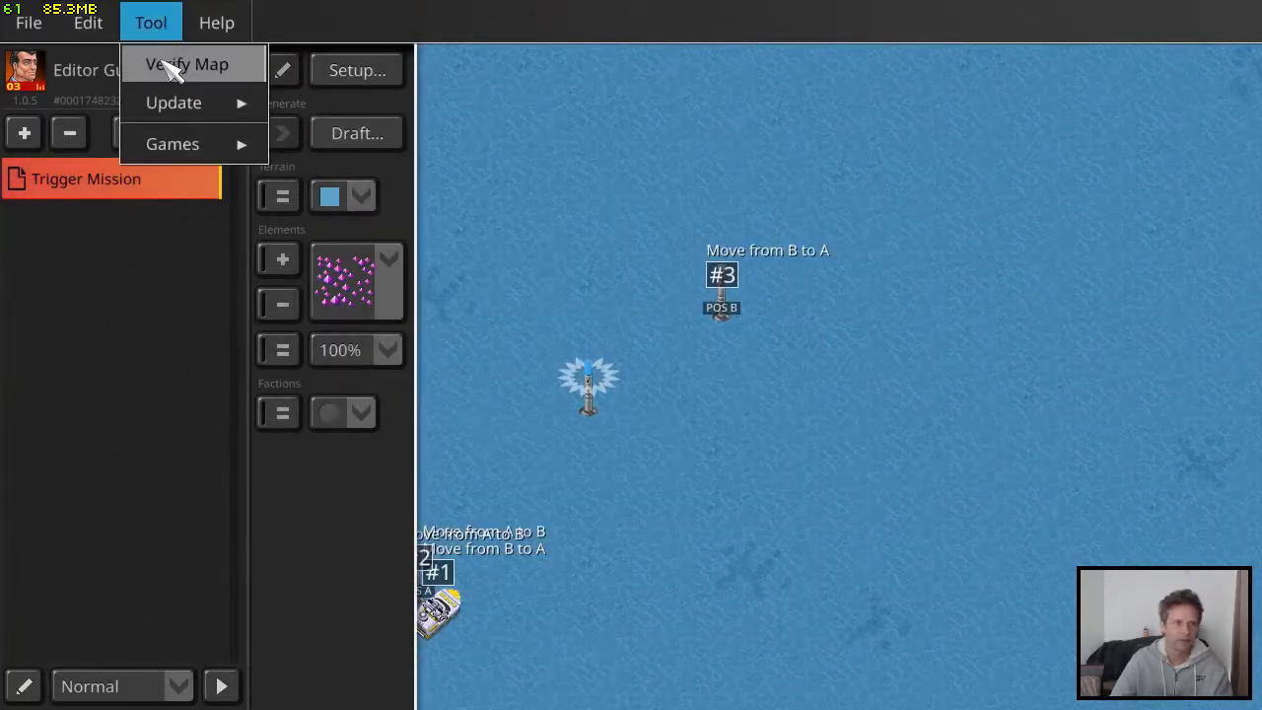
{"action": "left_click", "coordinate": [178, 64]}
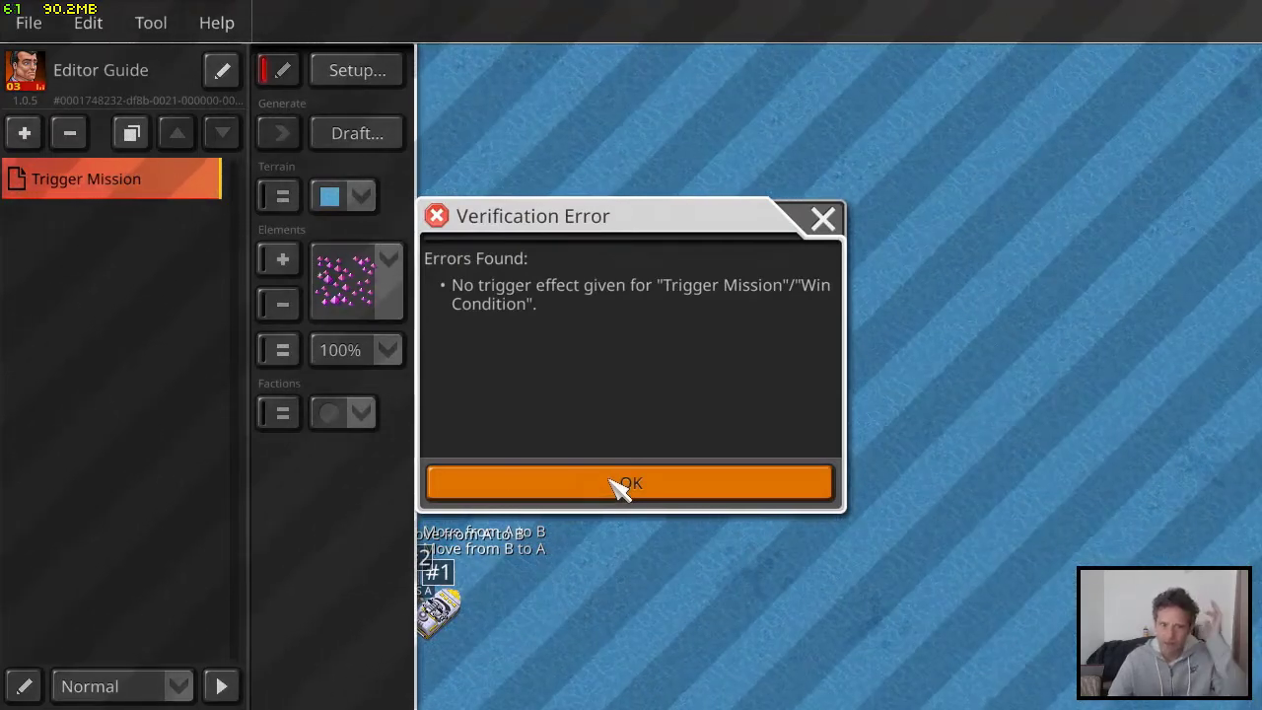
{"action": "left_click", "coordinate": [621, 487]}
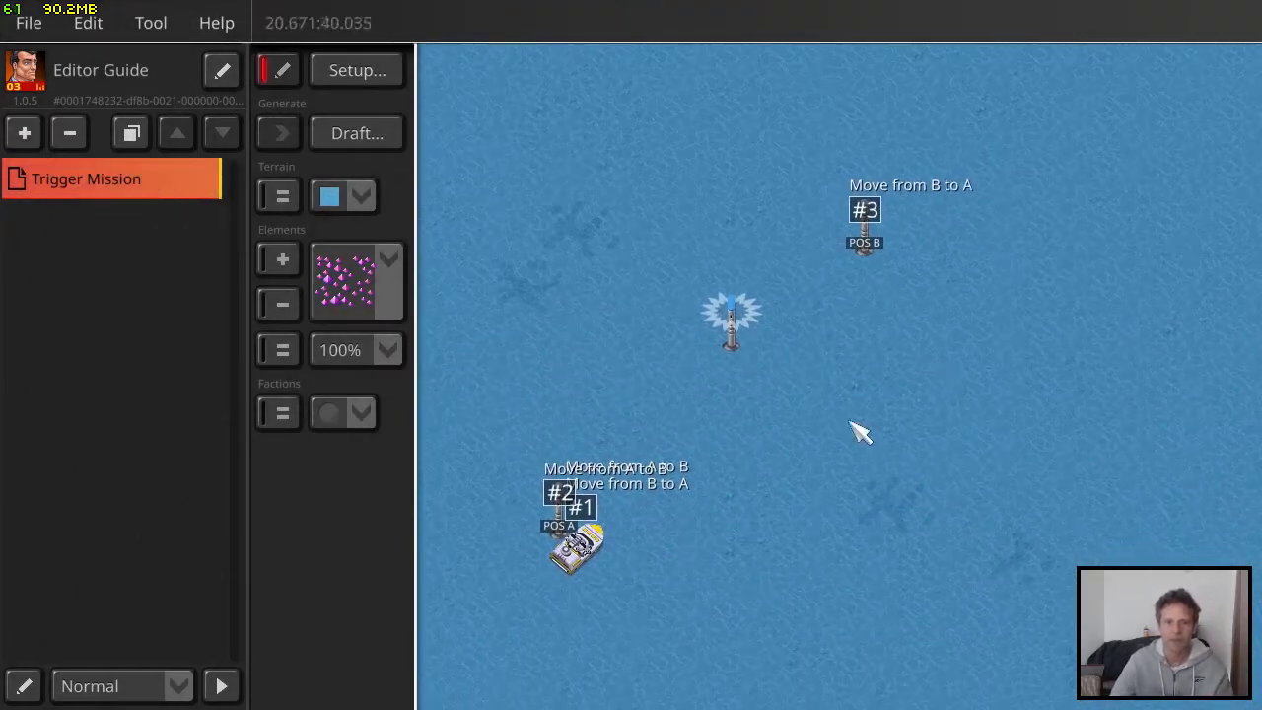
{"action": "left_click_drag", "start_coordinate": [1006, 251], "coordinate": [759, 462]}
{"action": "left_click_drag", "start_coordinate": [798, 384], "coordinate": [1031, 236]}
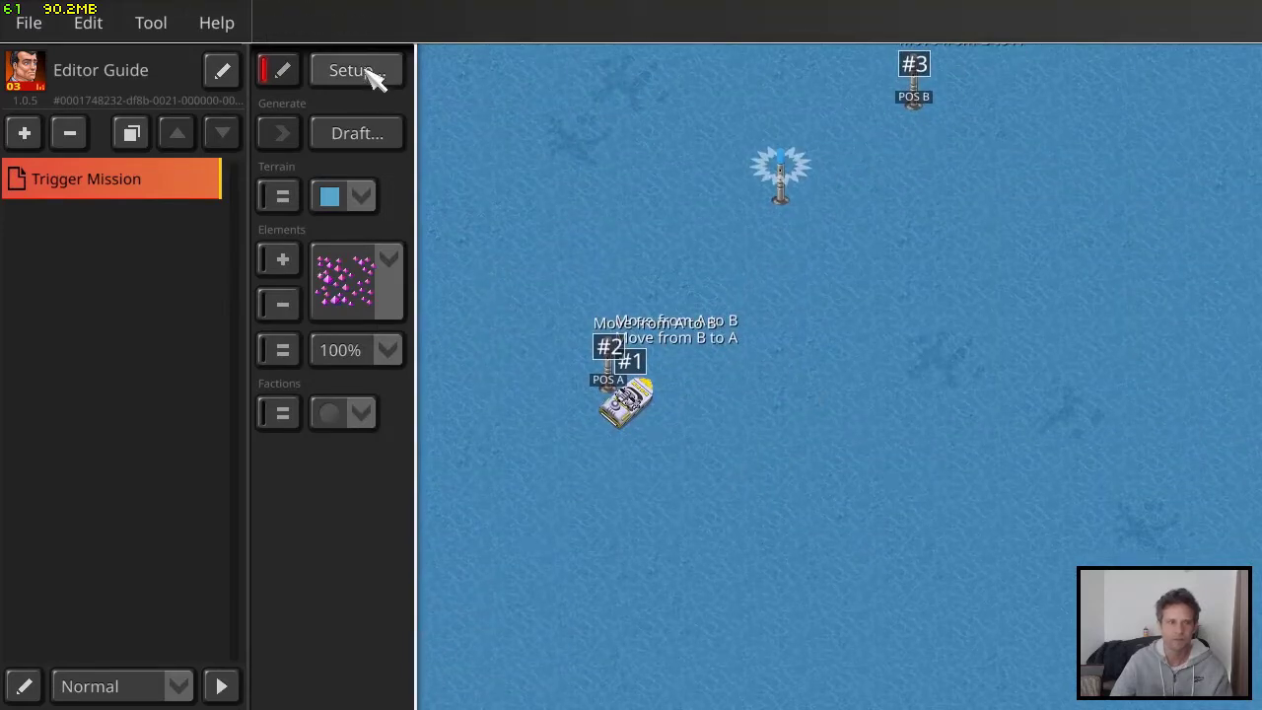
Save the map bundle, verify the map again and dismiss the report
{"action": "left_click", "coordinate": [45, 21]}
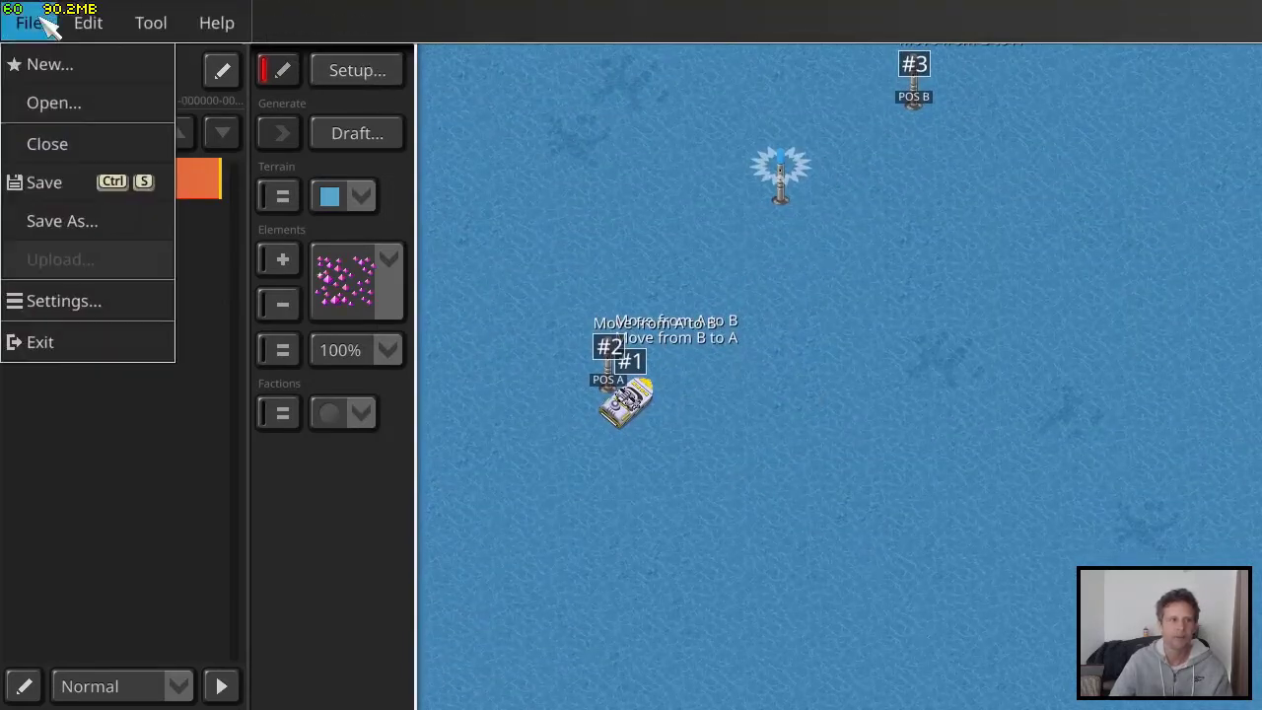
{"action": "left_click", "coordinate": [78, 183]}
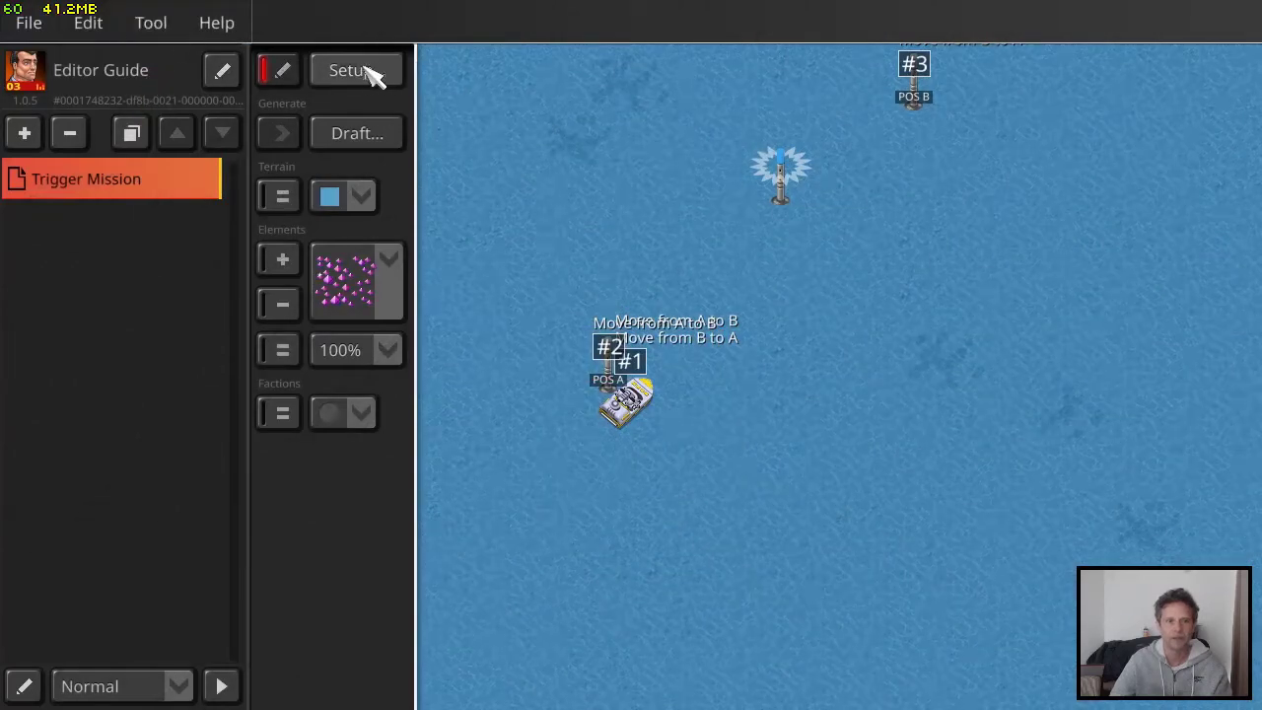
{"action": "left_click", "coordinate": [149, 24]}
{"action": "mouse_move", "coordinate": [194, 94]}
{"action": "left_click", "coordinate": [189, 63]}
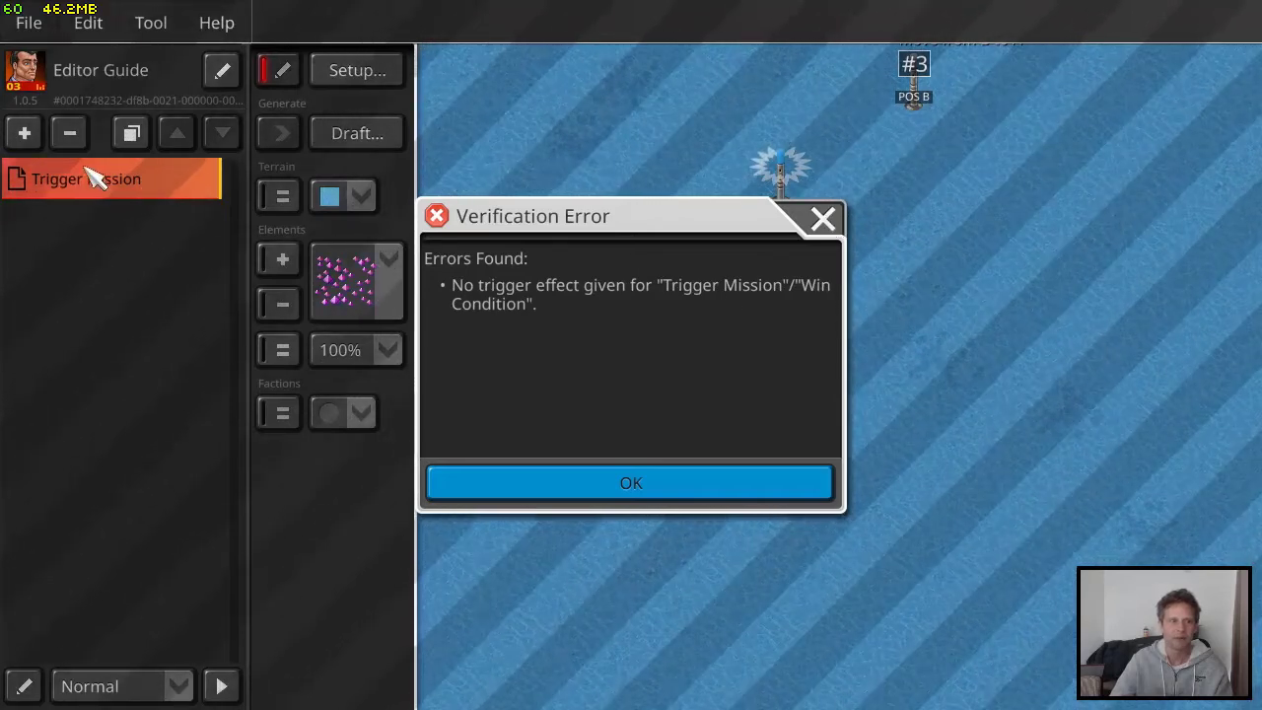
{"action": "left_click", "coordinate": [828, 225]}
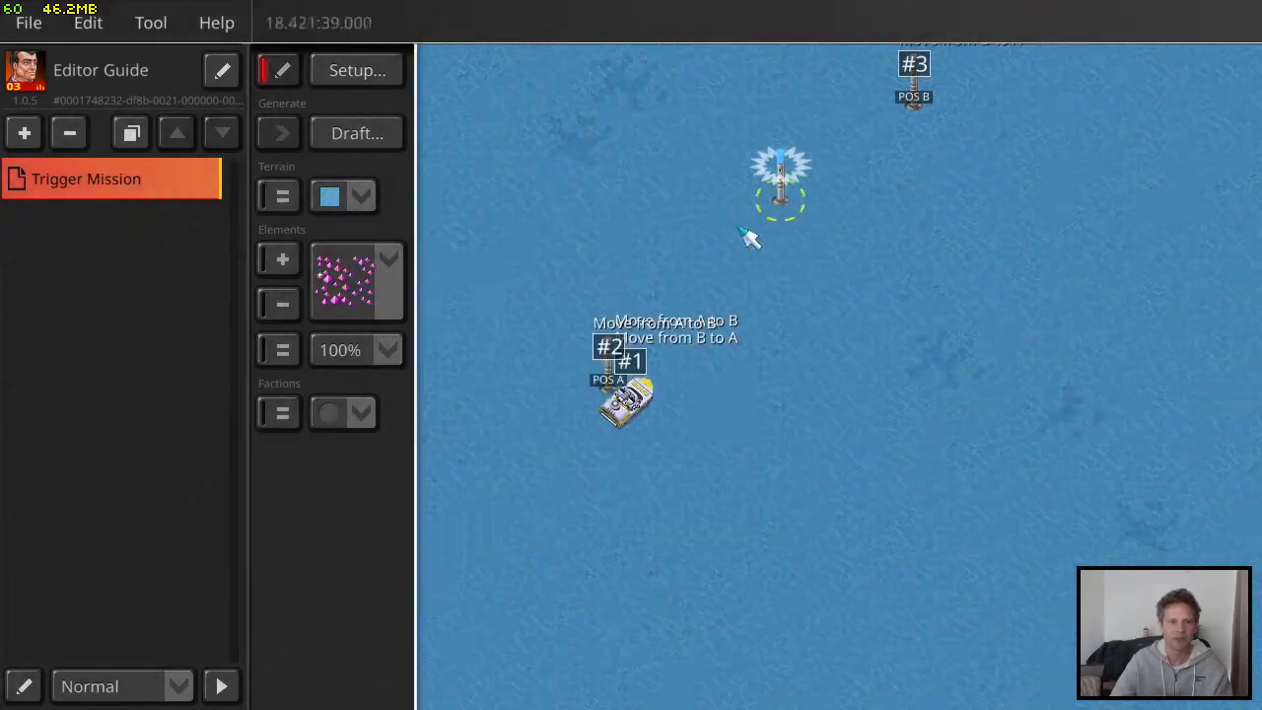
Give the Win Condition trigger the alert output "Enemy Elminated!" for Pan-Am League, apply it and close the scenario settings
{"action": "left_click", "coordinate": [385, 71]}
{"action": "left_click", "coordinate": [735, 513]}
{"action": "left_click", "coordinate": [614, 290]}
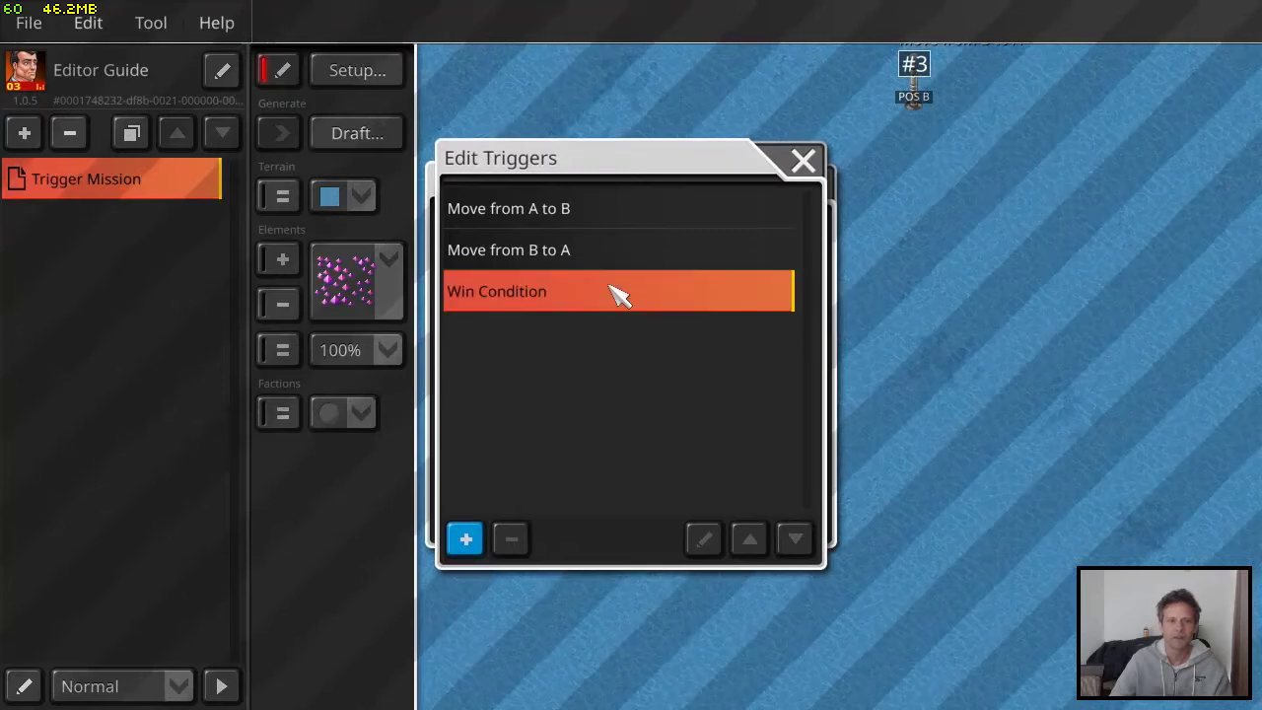
{"action": "left_click", "coordinate": [704, 536]}
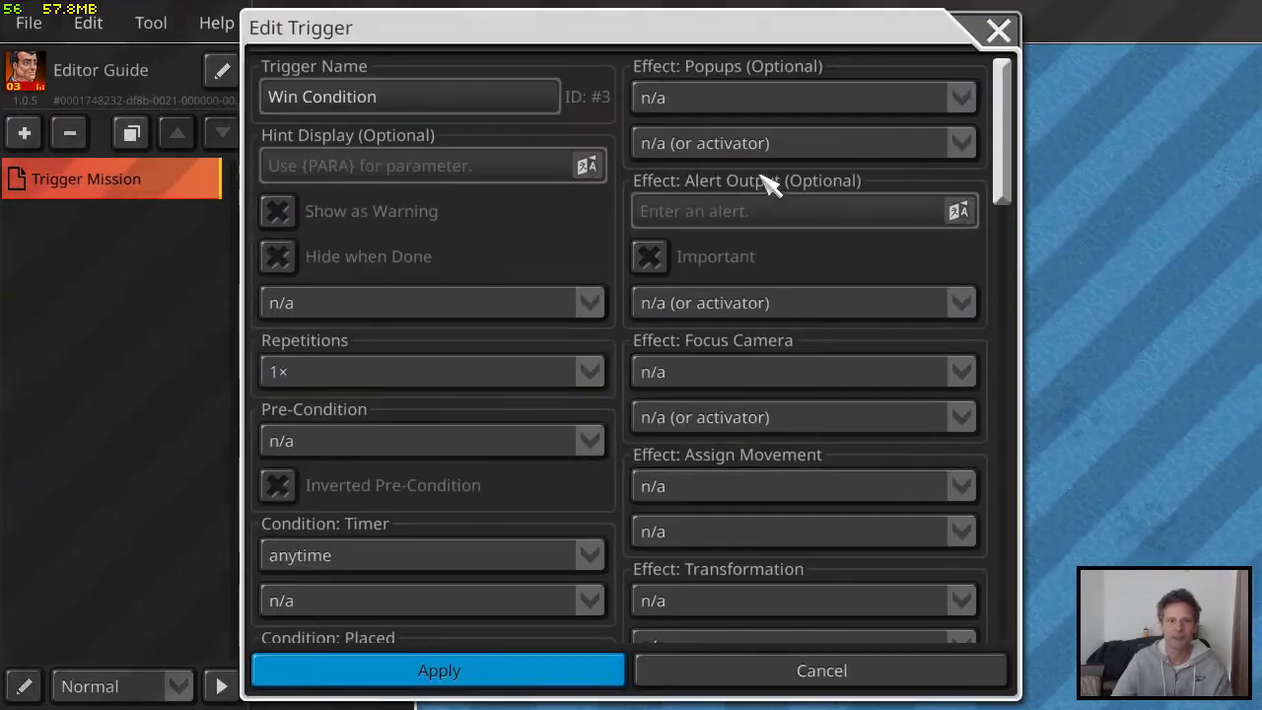
{"action": "left_click", "coordinate": [757, 213]}
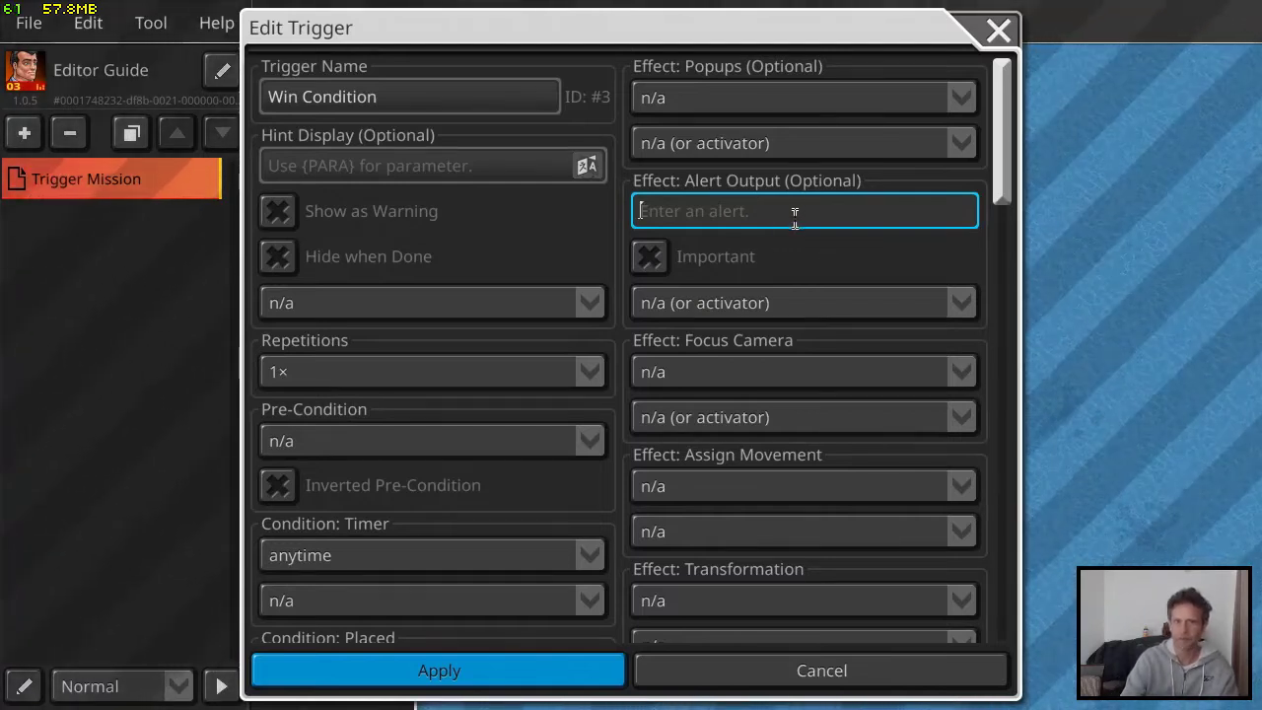
{"action": "left_click", "coordinate": [804, 306]}
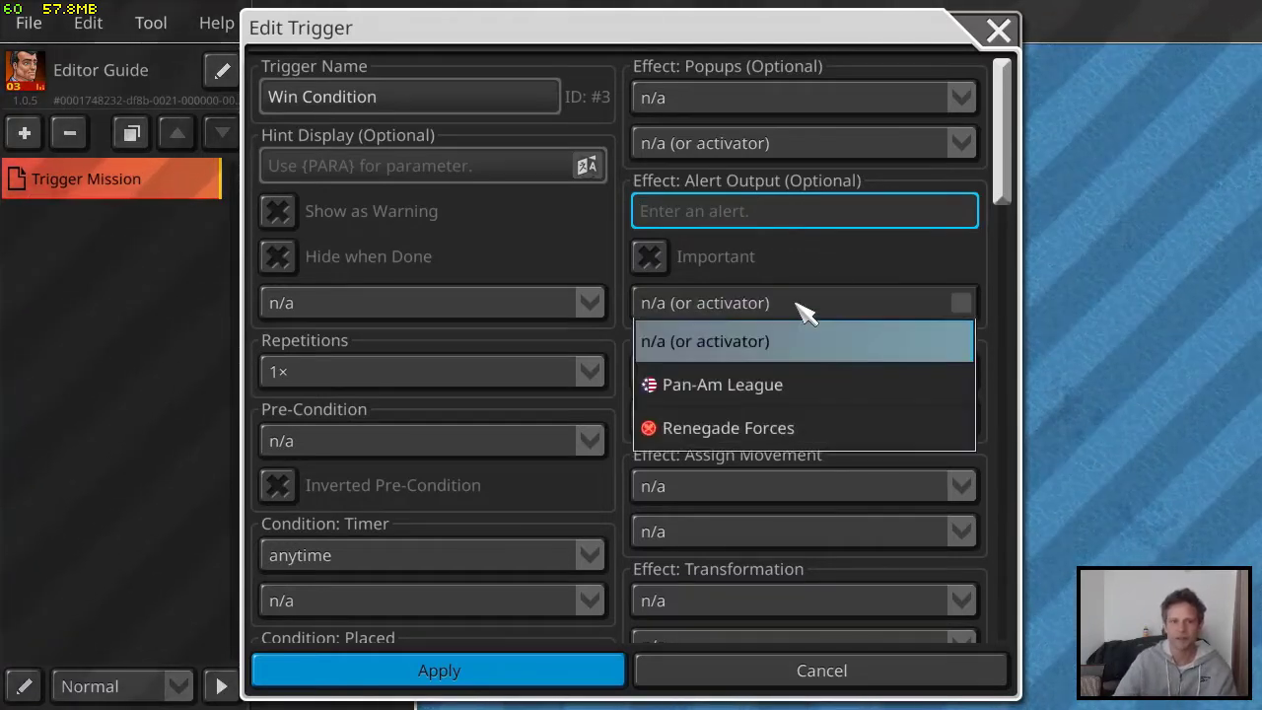
{"action": "left_click", "coordinate": [722, 386]}
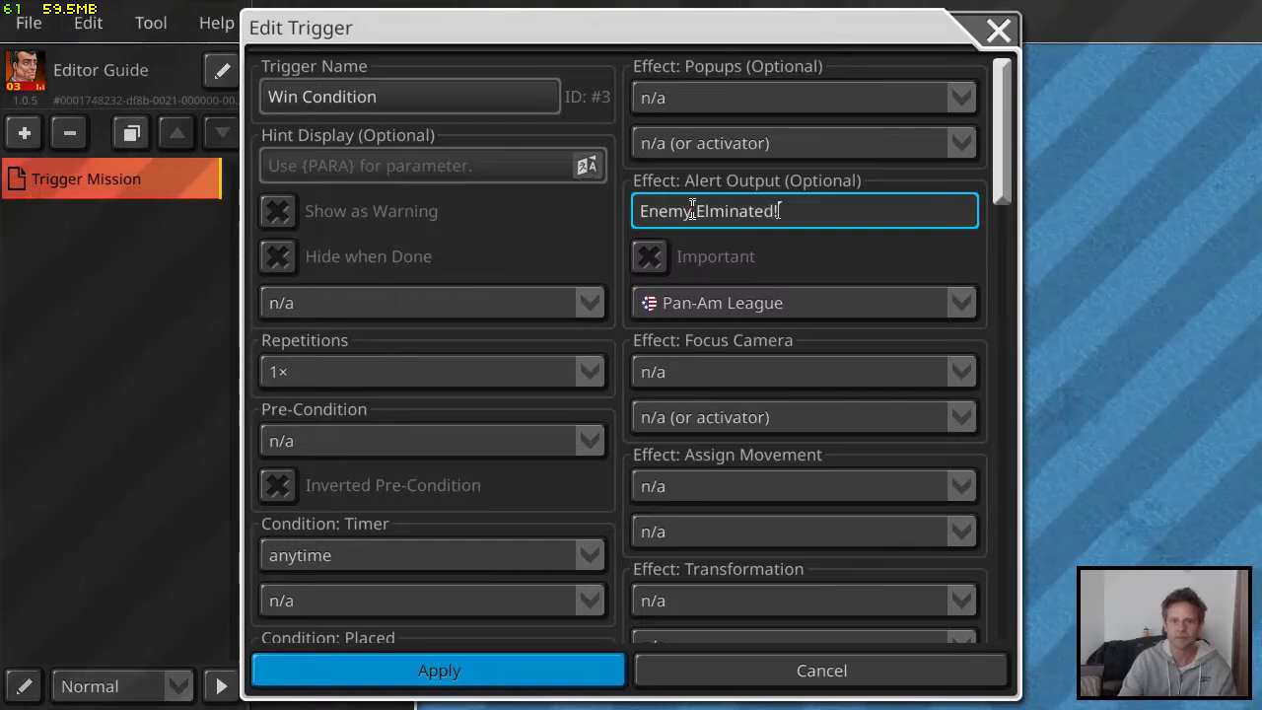
{"action": "left_click", "coordinate": [487, 665]}
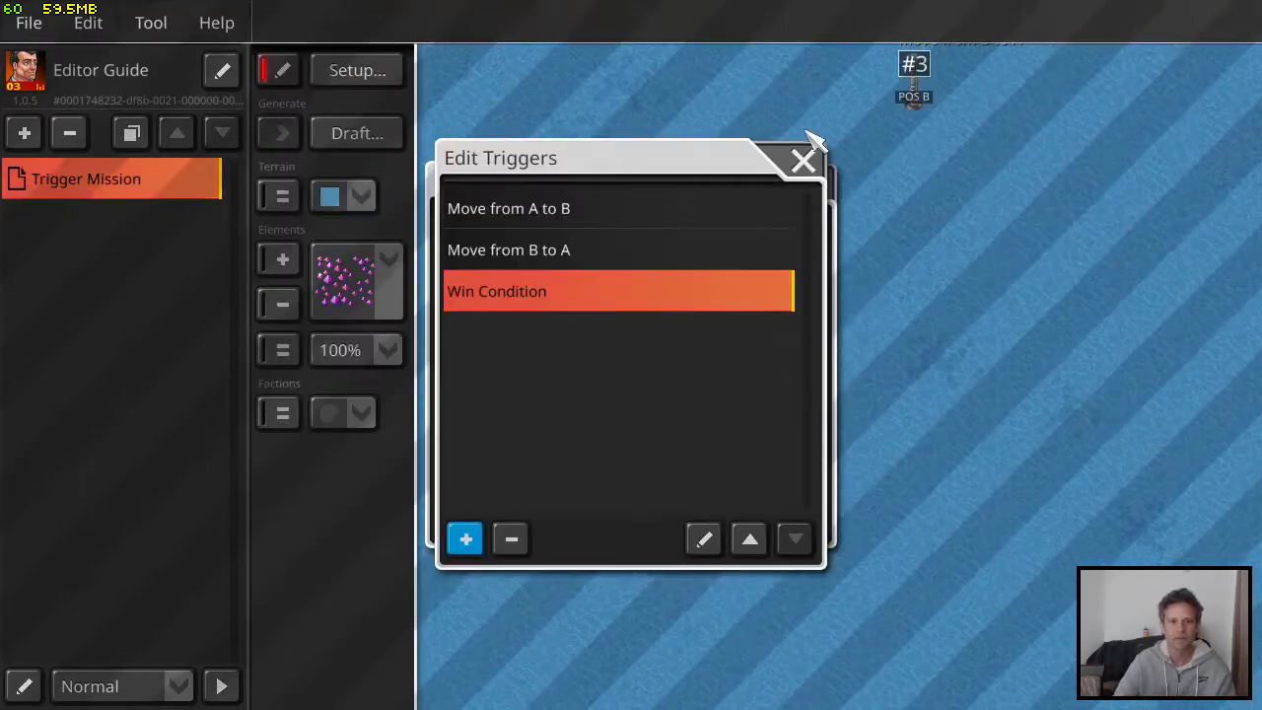
{"action": "left_click", "coordinate": [802, 160]}
{"action": "left_click", "coordinate": [814, 180]}
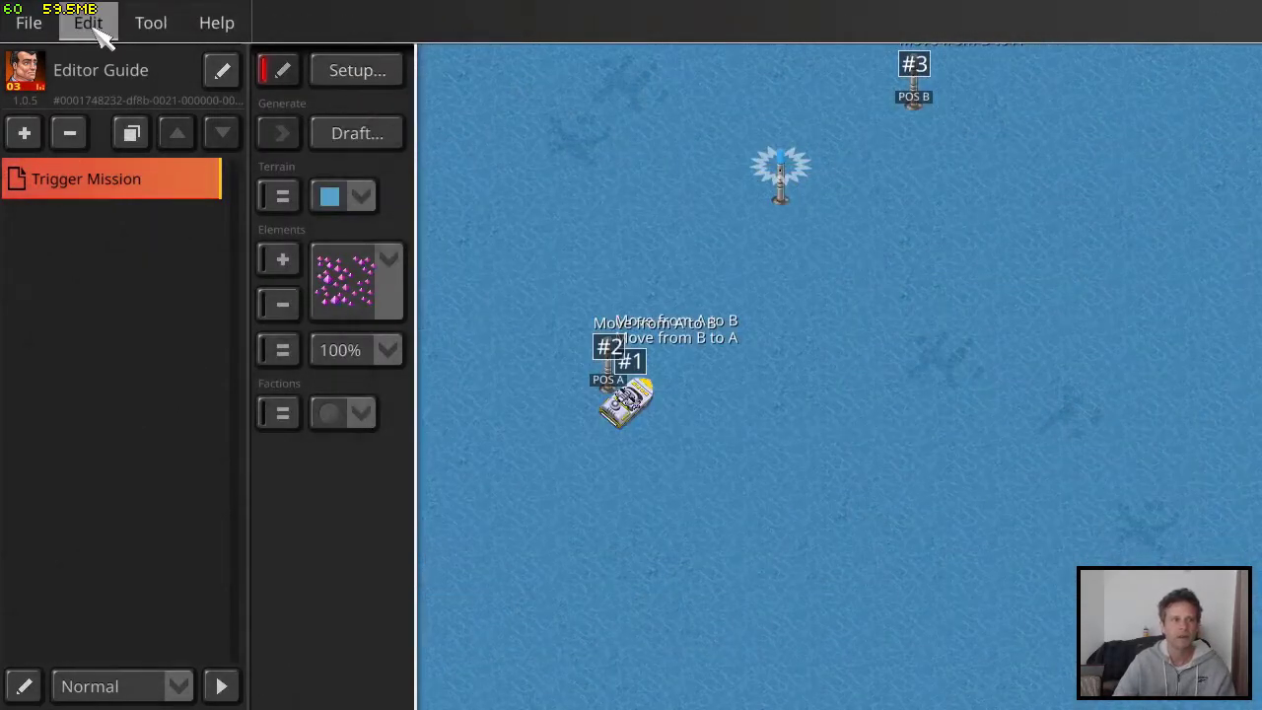
Verify the map and save the bundle
{"action": "left_click", "coordinate": [152, 24]}
{"action": "left_click", "coordinate": [169, 62]}
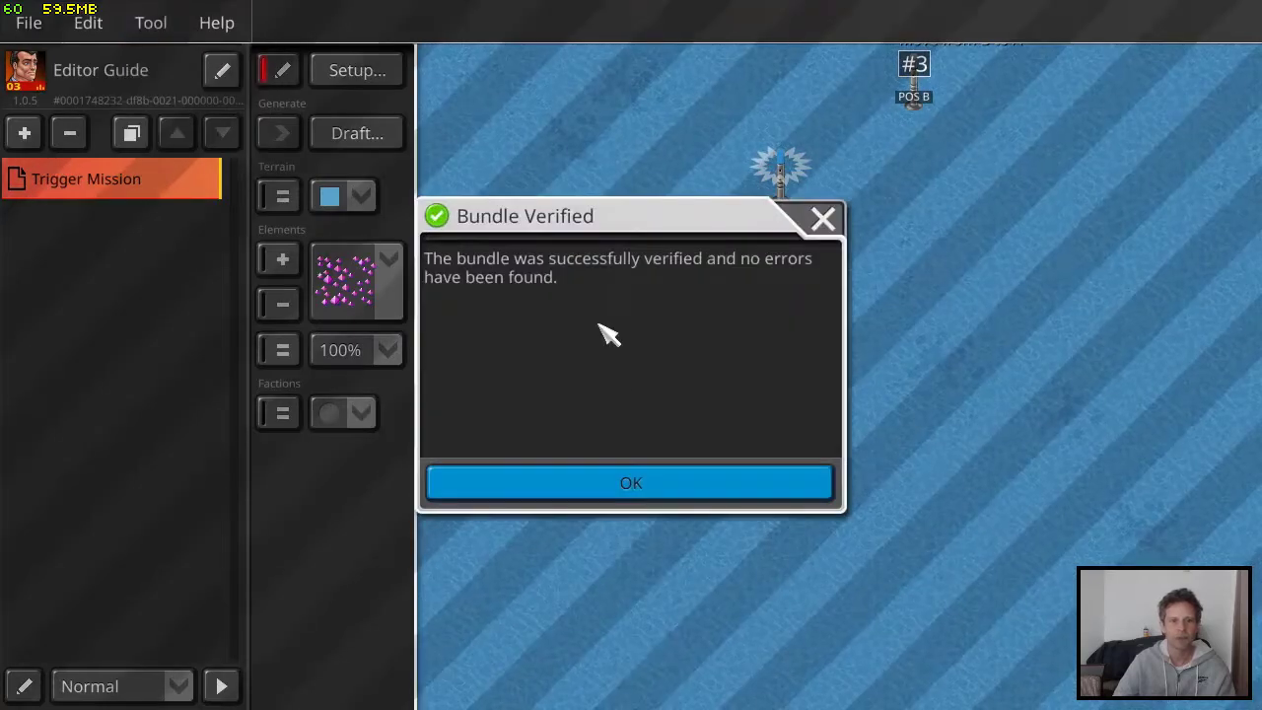
{"action": "left_click", "coordinate": [581, 484]}
{"action": "left_click", "coordinate": [28, 22]}
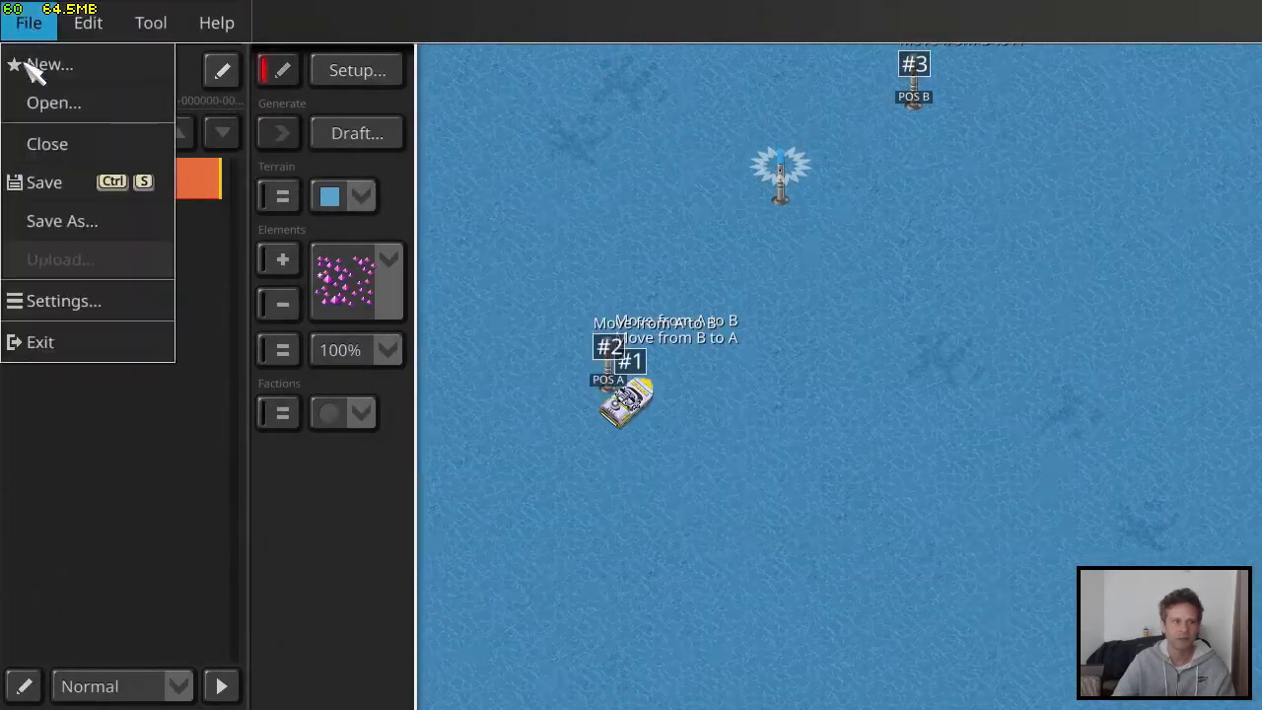
{"action": "left_click", "coordinate": [51, 180]}
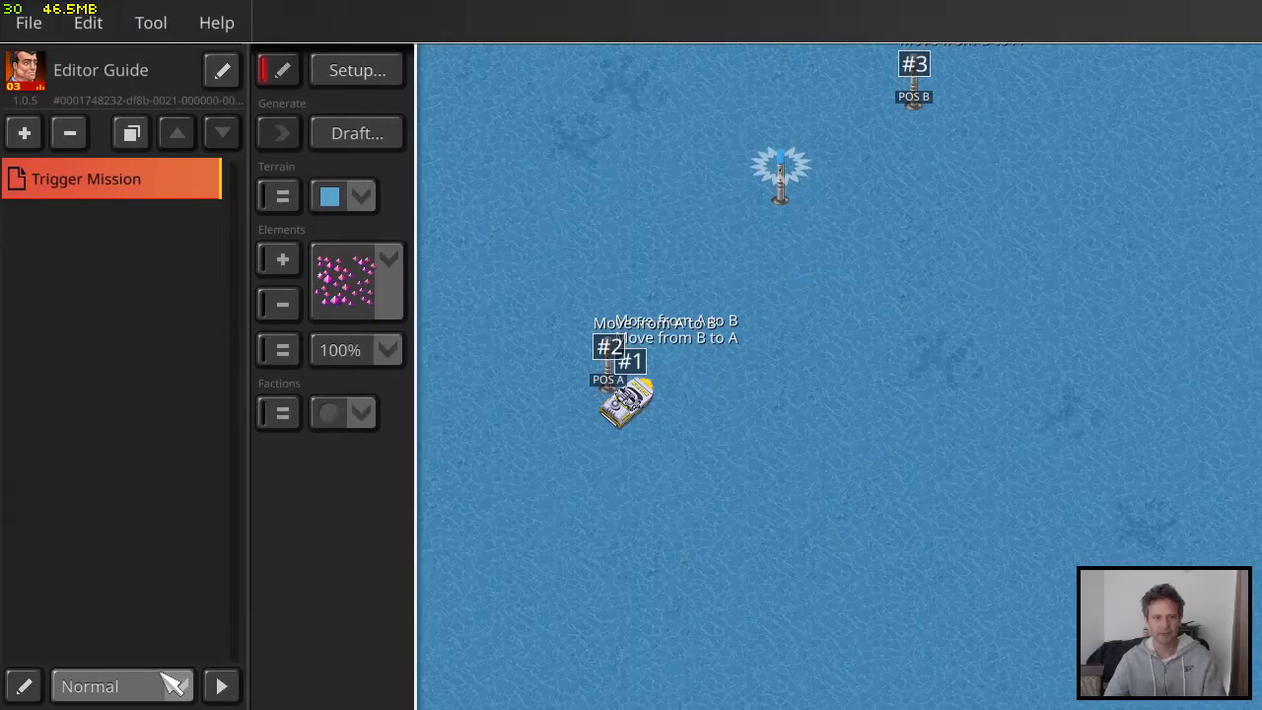
Start a test game of the Trigger Mission and send the three attack submarines toward the speedboat's patrol waters
{"action": "left_click", "coordinate": [221, 686]}
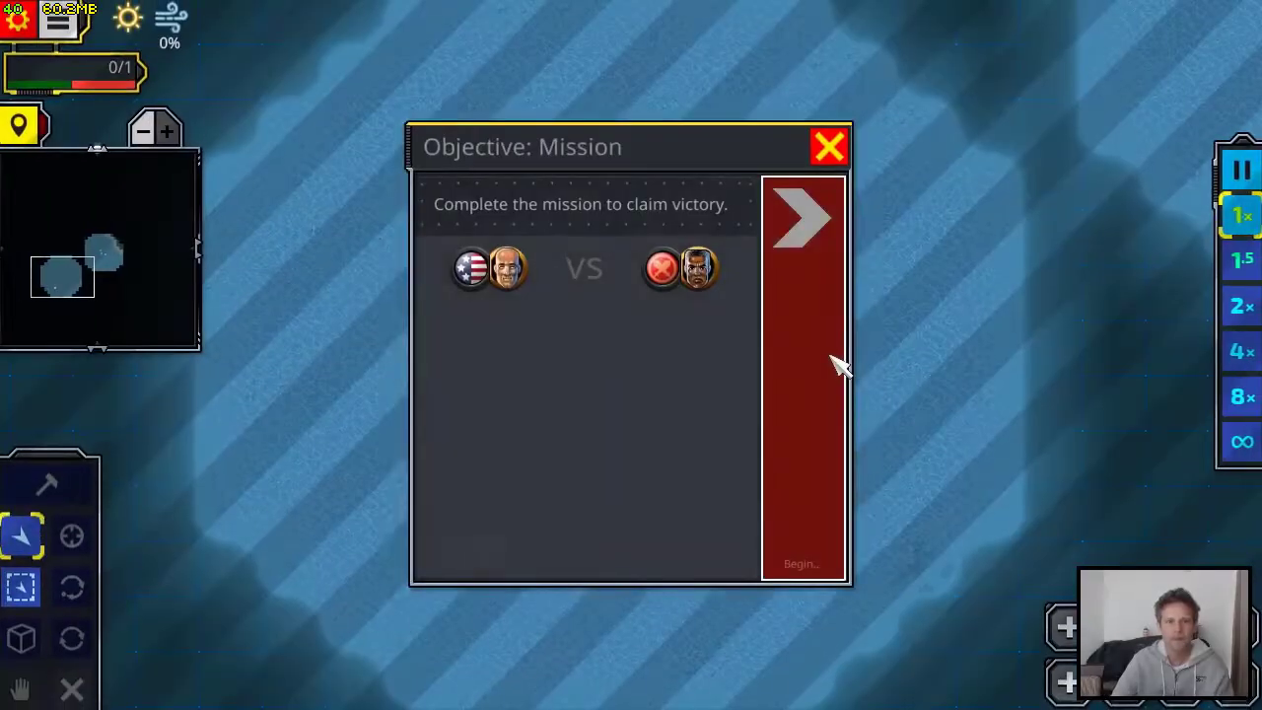
{"action": "left_click", "coordinate": [831, 361]}
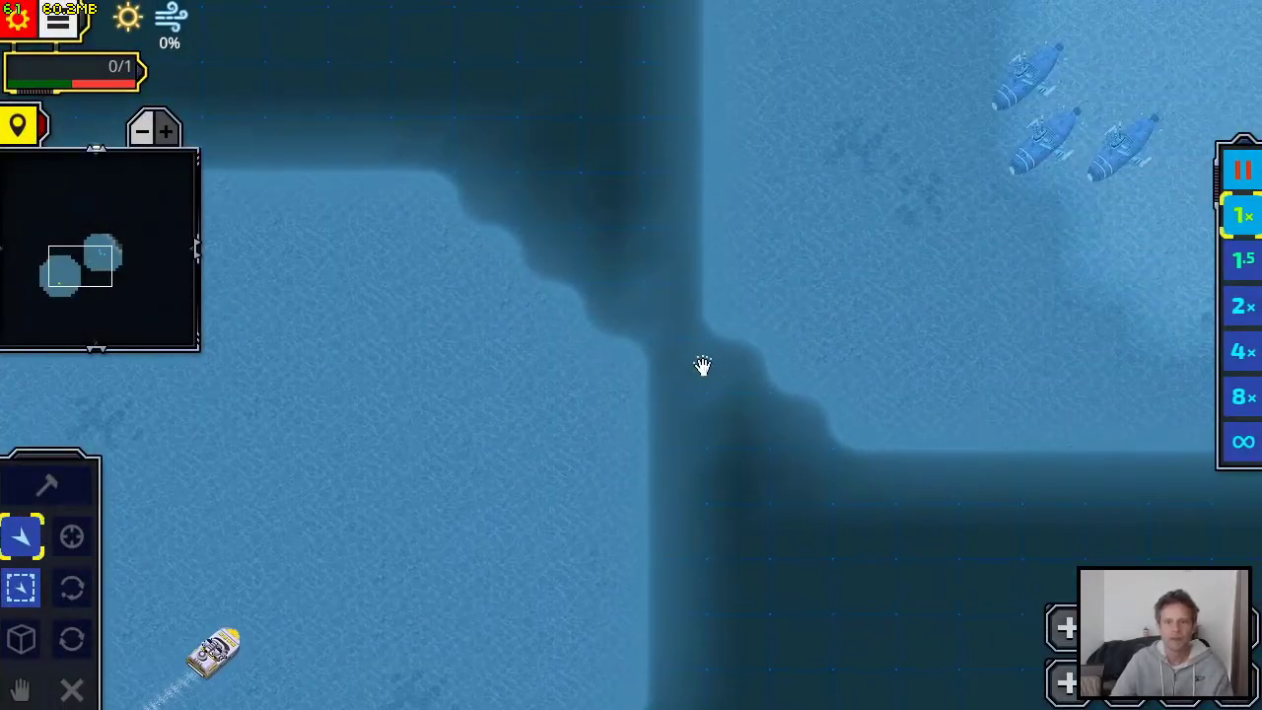
{"action": "left_click", "coordinate": [1058, 147]}
{"action": "left_click", "coordinate": [553, 433]}
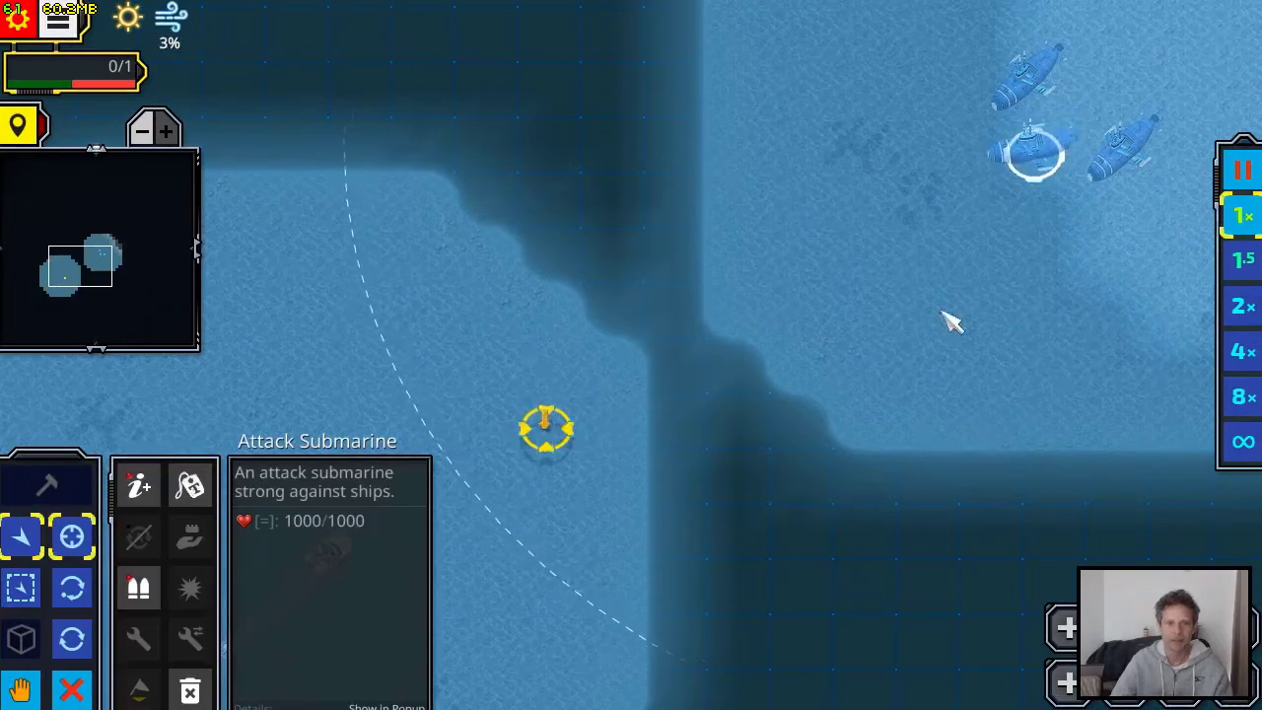
{"action": "left_click", "coordinate": [1121, 148]}
{"action": "left_click", "coordinate": [578, 469]}
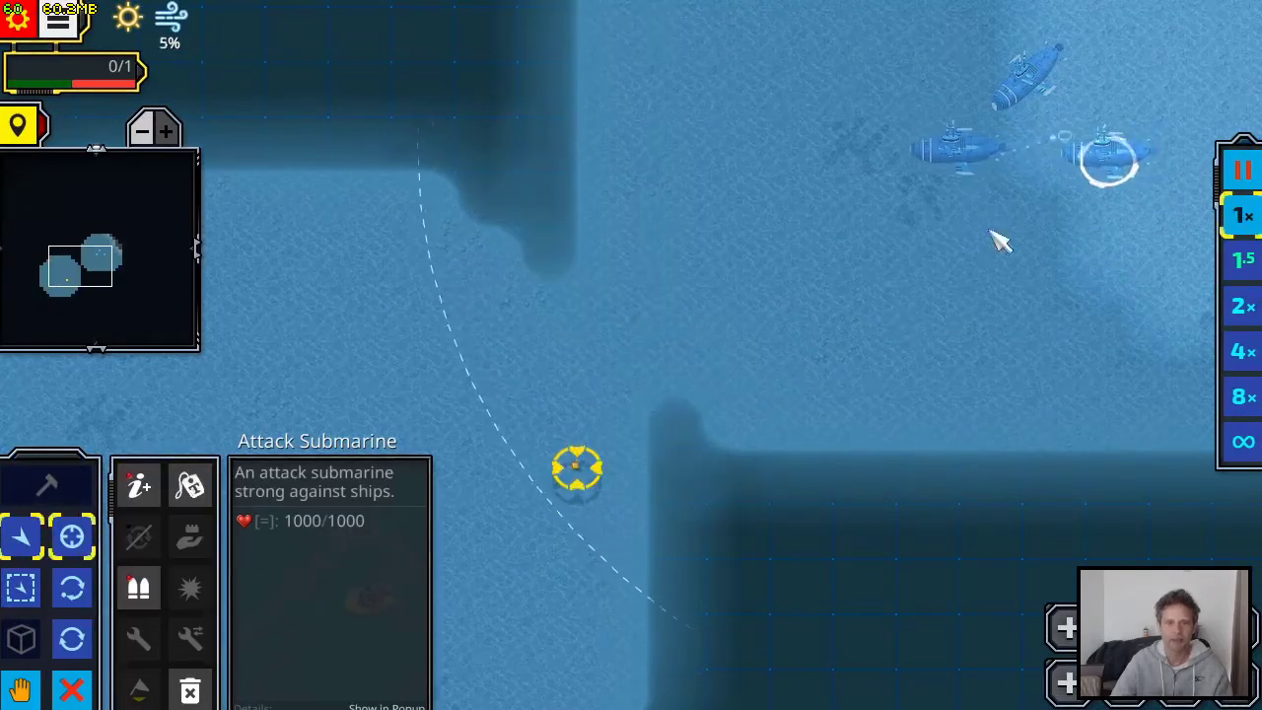
{"action": "left_click", "coordinate": [1028, 81]}
{"action": "left_click", "coordinate": [355, 335]}
Follow the speedboat's patrol and the submarine attack, briefly running the game at 2× speed before returning to 1×
{"action": "left_click_drag", "start_coordinate": [591, 369], "coordinate": [755, 220]}
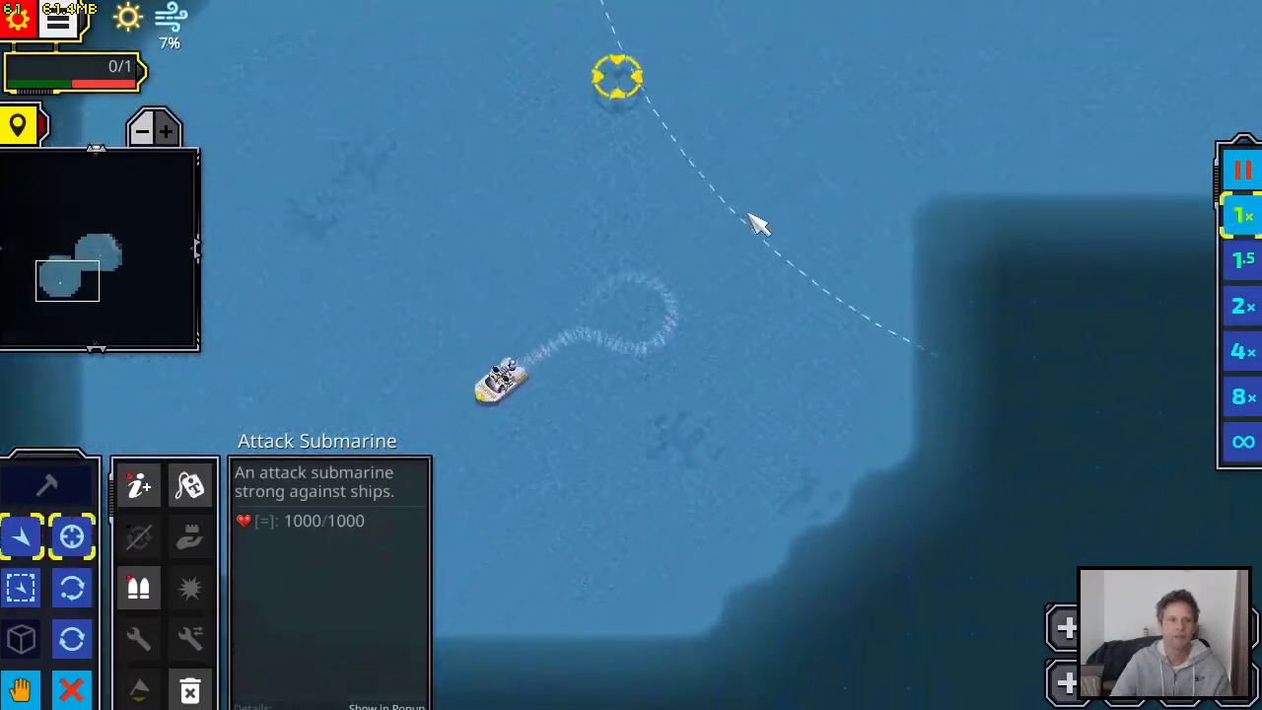
{"action": "left_click", "coordinate": [1244, 308]}
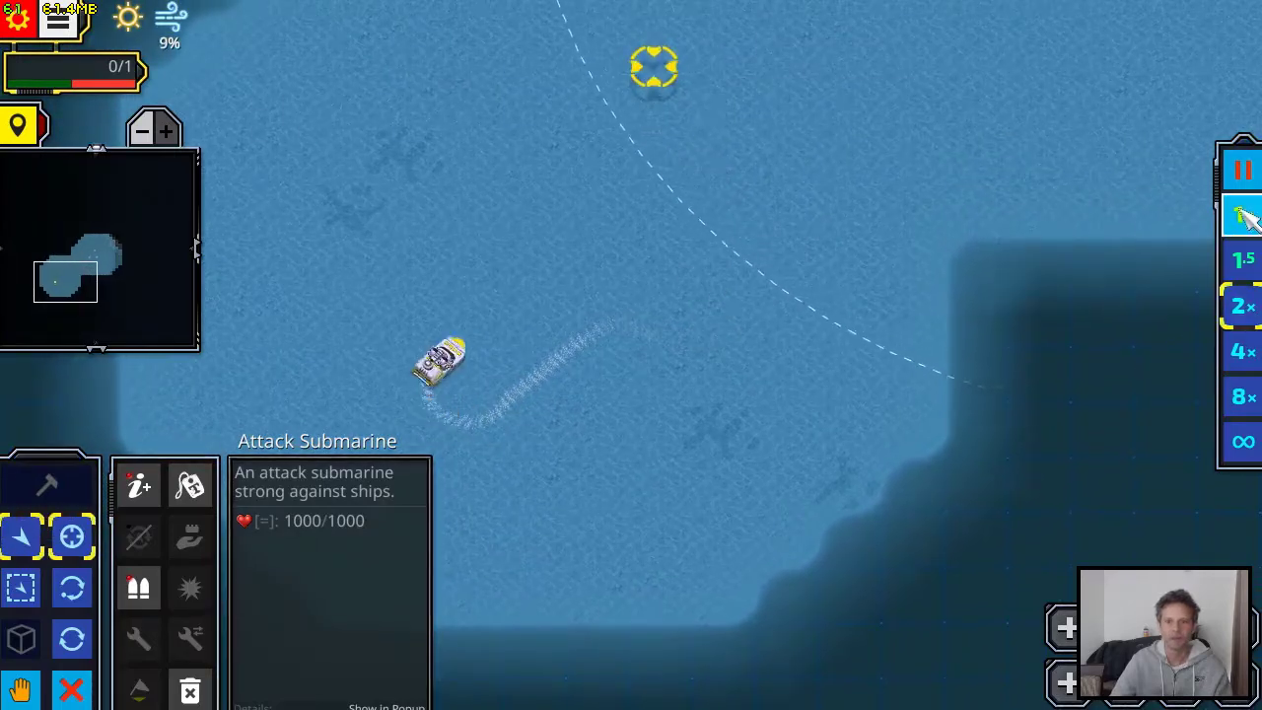
{"action": "left_click", "coordinate": [1244, 221]}
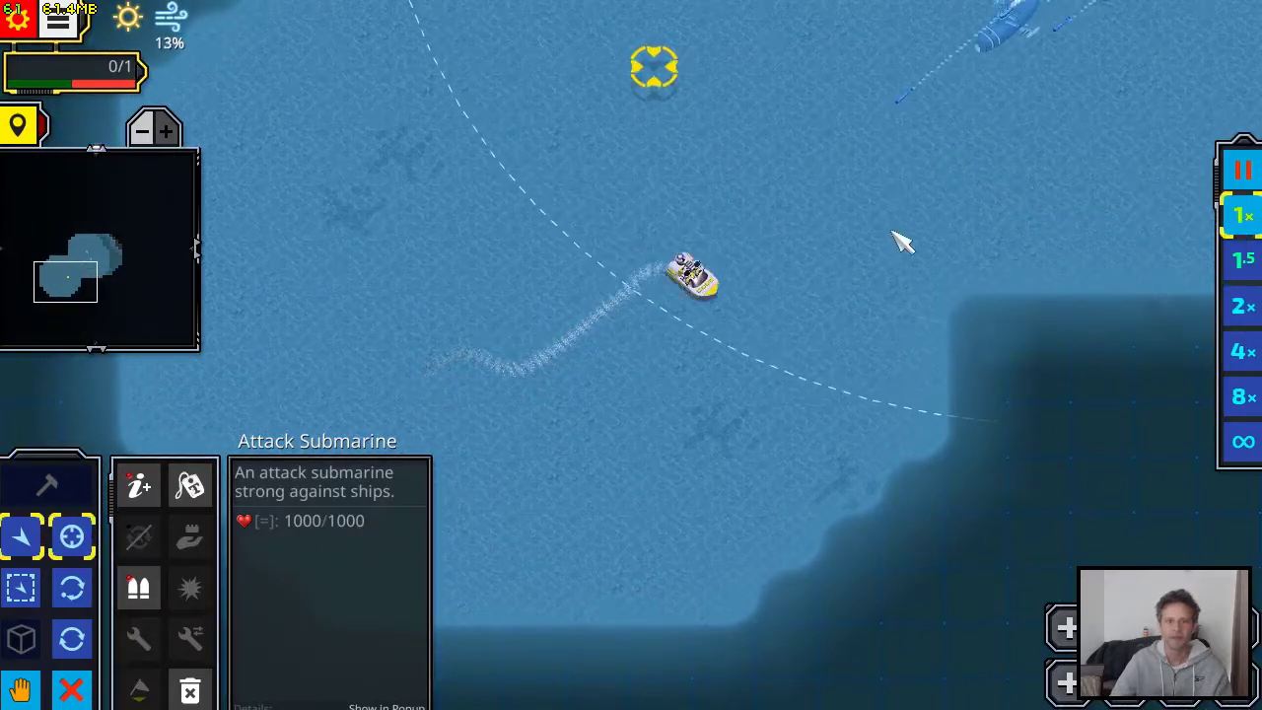
{"action": "left_click_drag", "start_coordinate": [901, 239], "coordinate": [829, 352]}
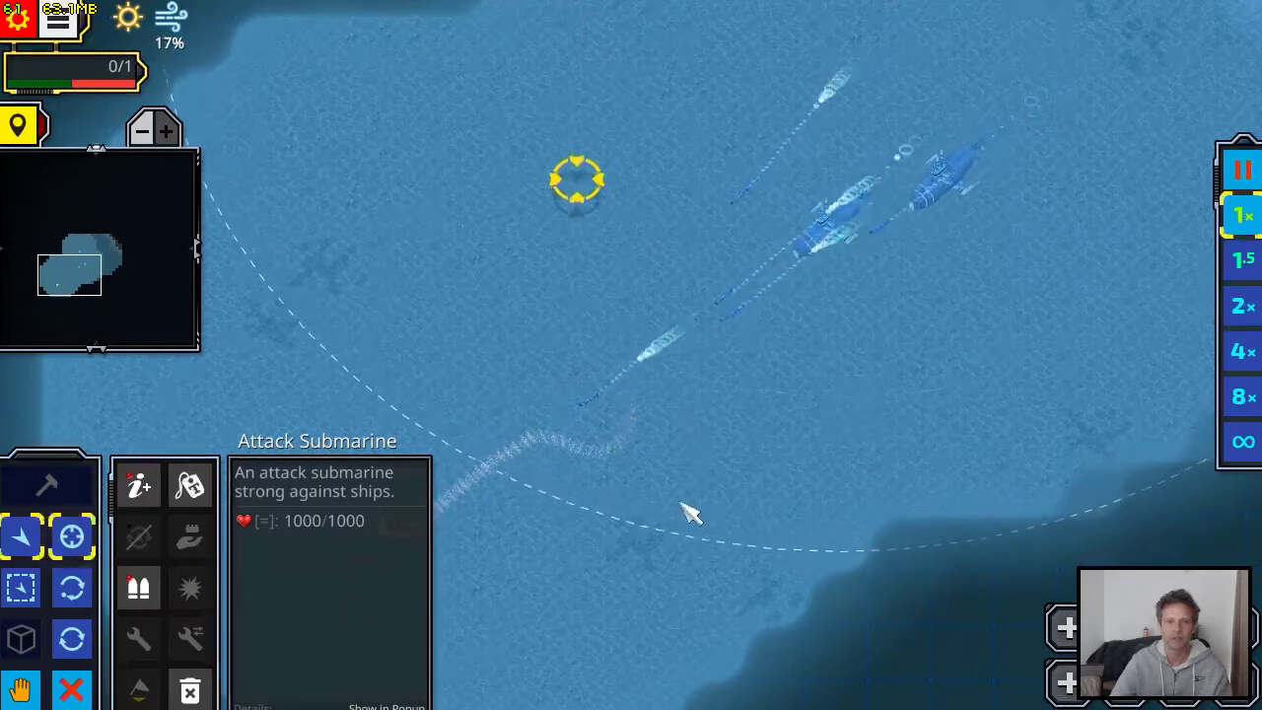
{"action": "left_click_drag", "start_coordinate": [690, 512], "coordinate": [803, 360]}
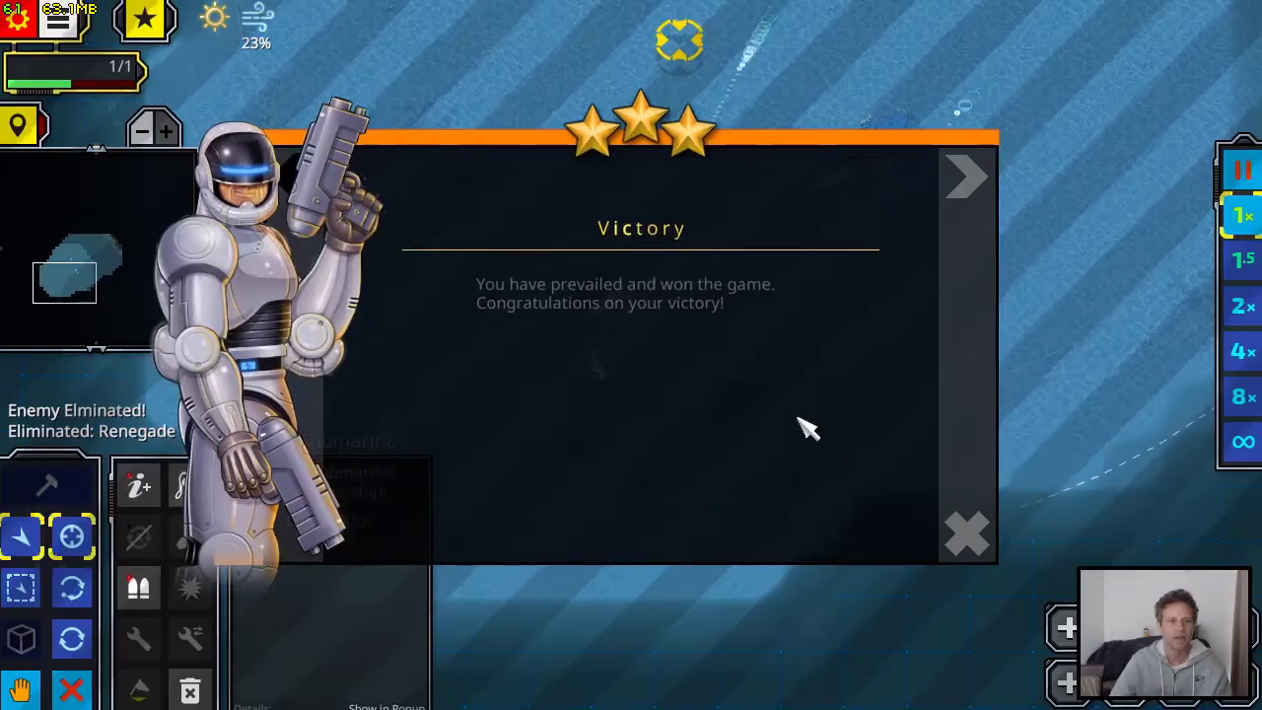
Dismiss the victory screen and leave the test game to return to the editor
{"action": "left_click", "coordinate": [952, 527]}
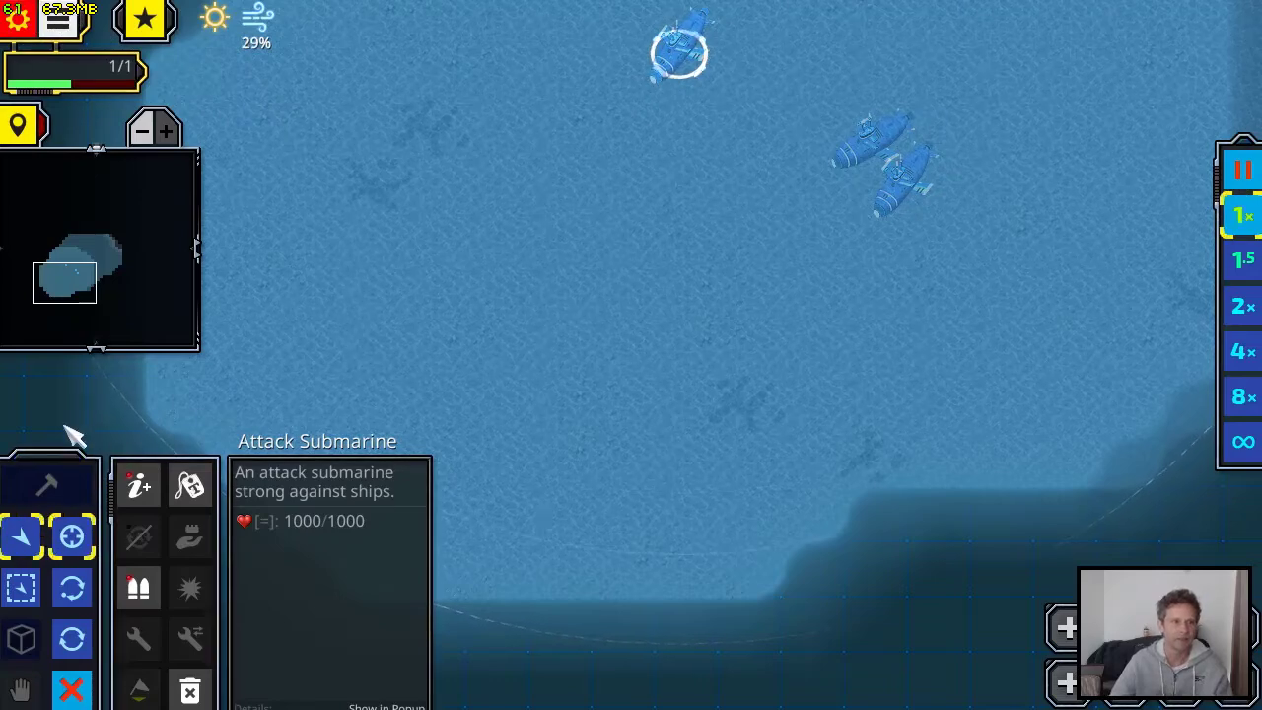
{"action": "left_click", "coordinate": [43, 28]}
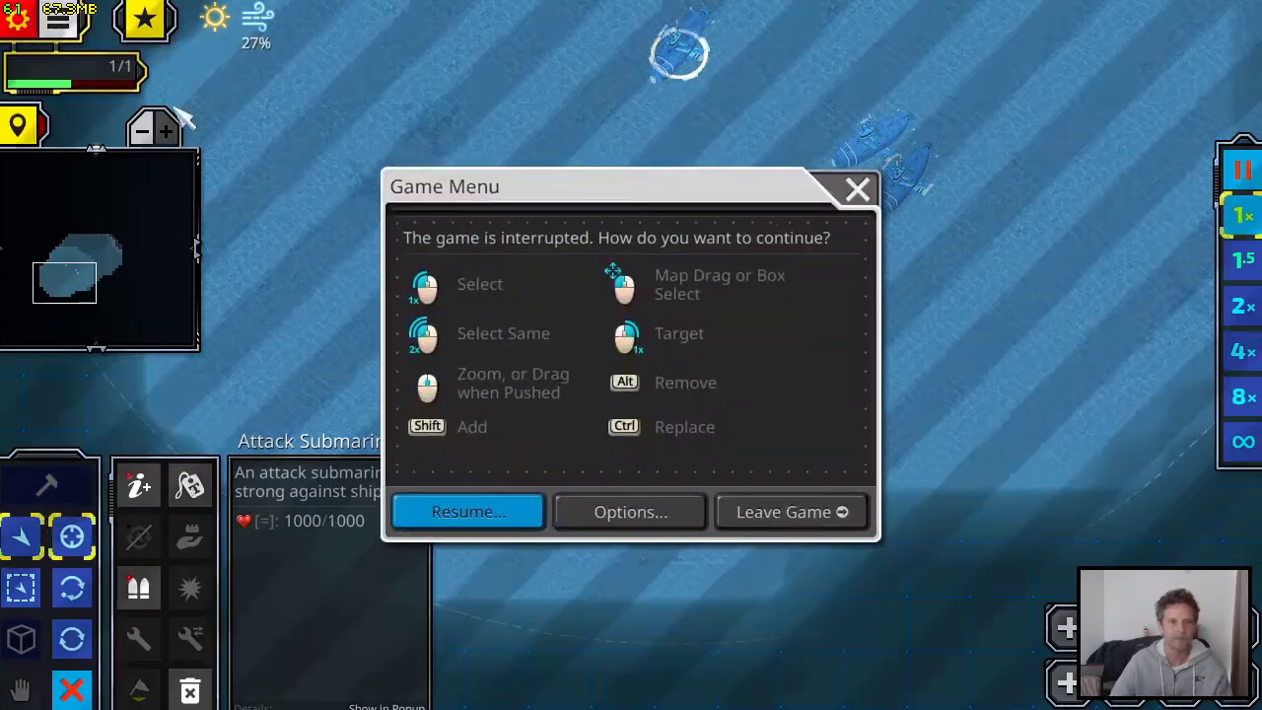
{"action": "left_click", "coordinate": [786, 513]}
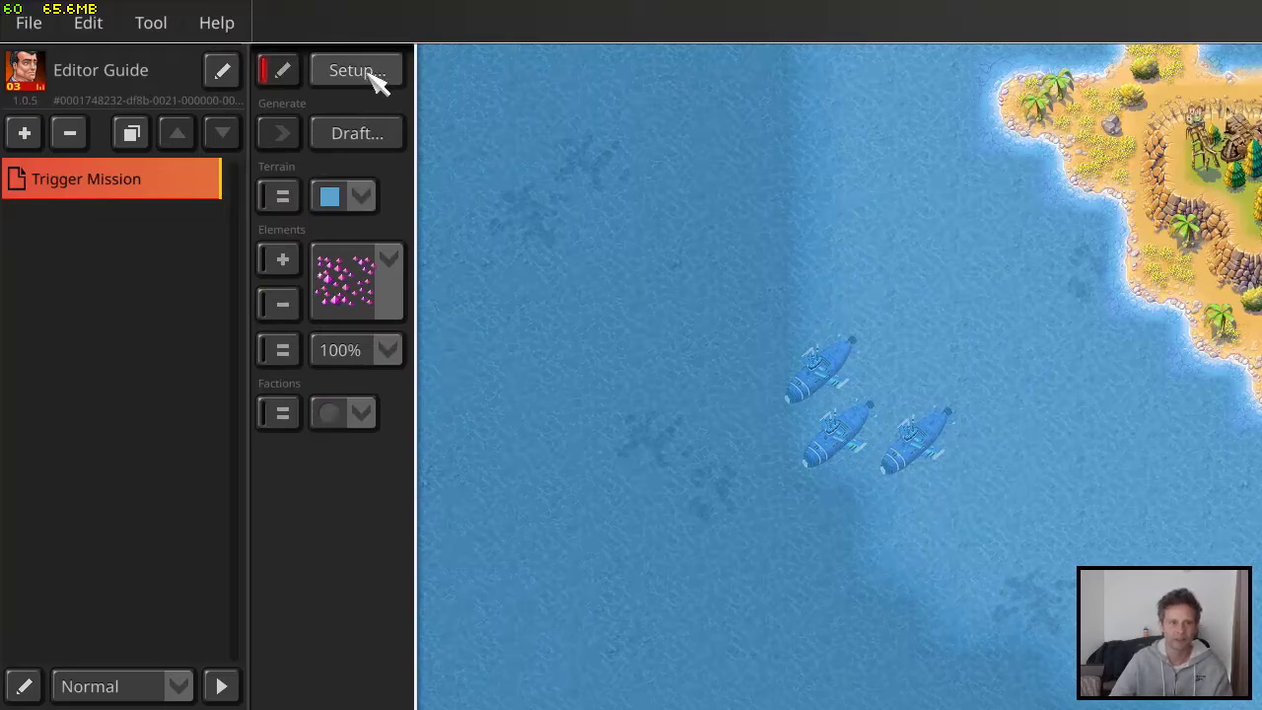
Review the Win Condition trigger's alert output and other effect settings, and close the trigger without applying changes
{"action": "left_click", "coordinate": [377, 75]}
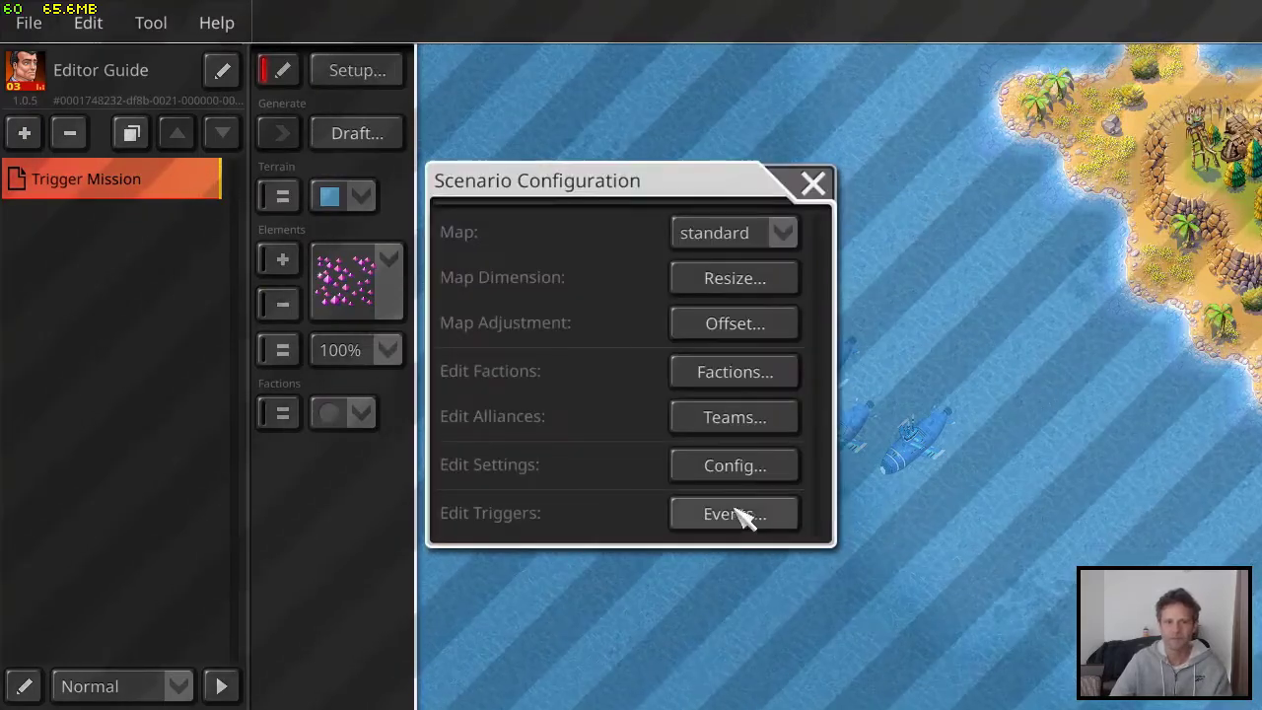
{"action": "left_click", "coordinate": [739, 515]}
{"action": "left_click", "coordinate": [611, 294]}
{"action": "left_click", "coordinate": [703, 538]}
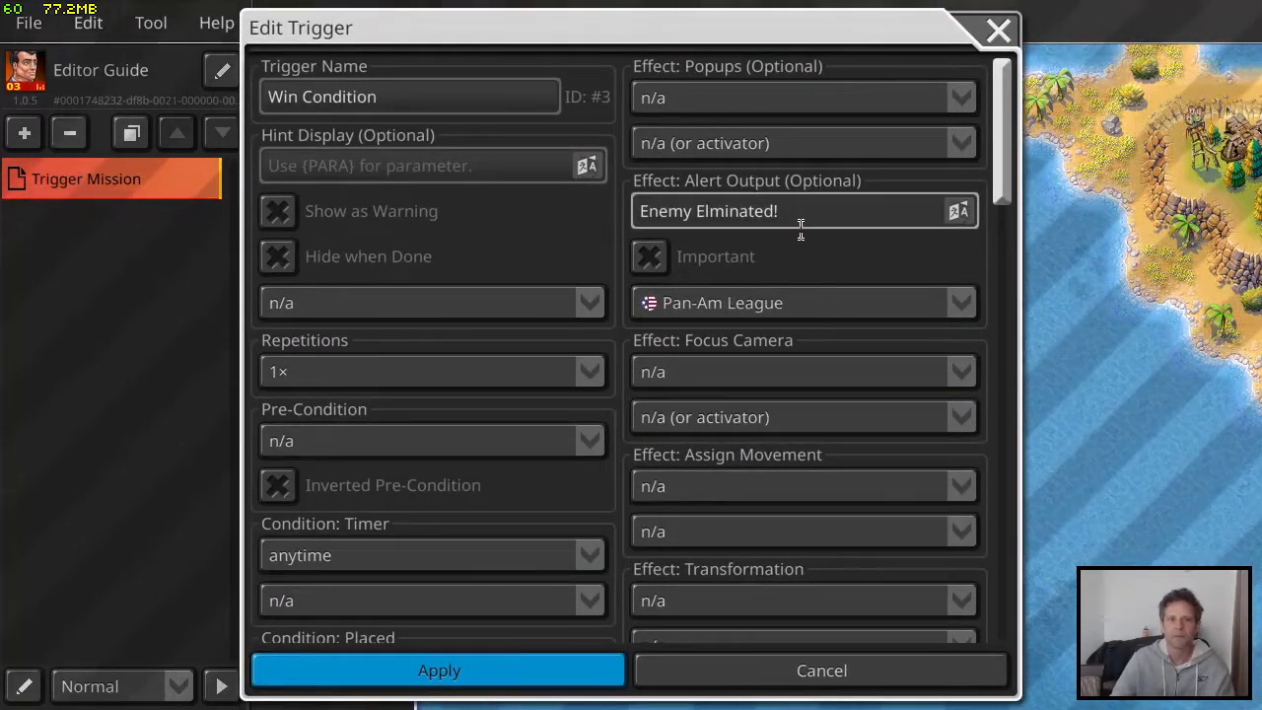
{"action": "left_click", "coordinate": [842, 211]}
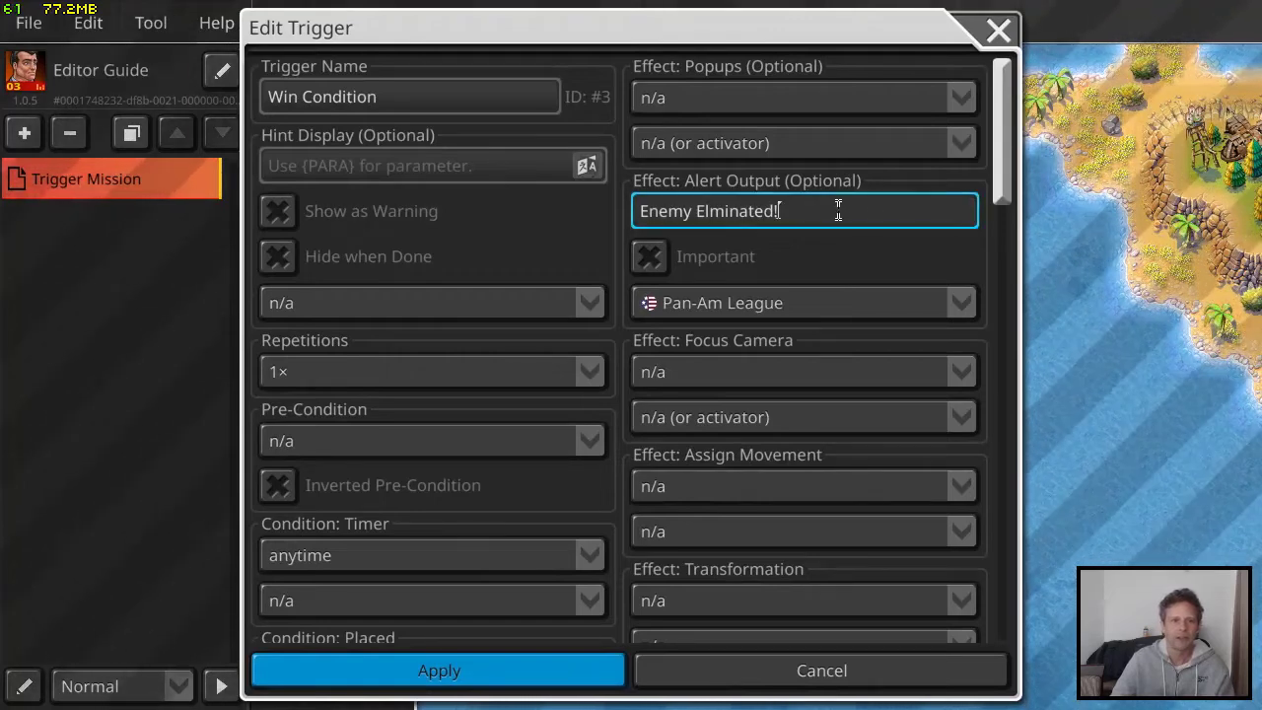
{"action": "left_click_drag", "start_coordinate": [842, 211], "coordinate": [577, 207]}
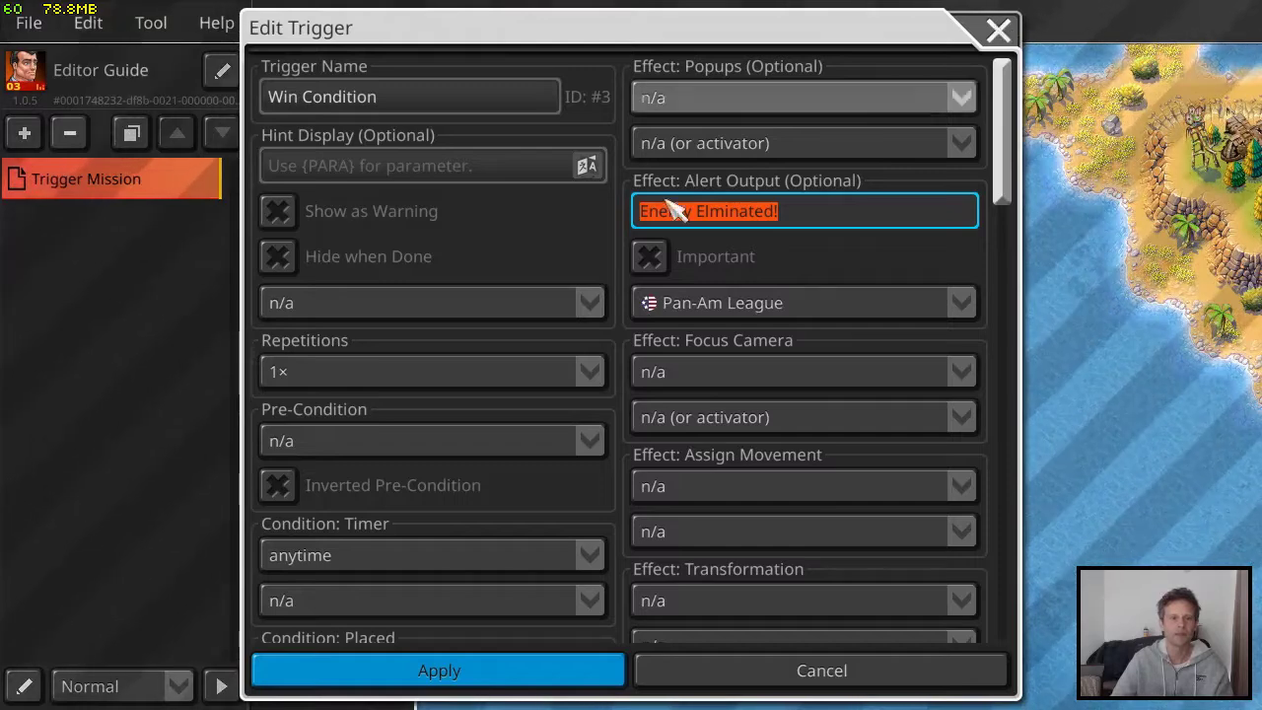
{"action": "scroll", "coordinate": [532, 296], "scroll_direction": "down", "scroll_amount": 1}
{"action": "left_click", "coordinate": [998, 33]}
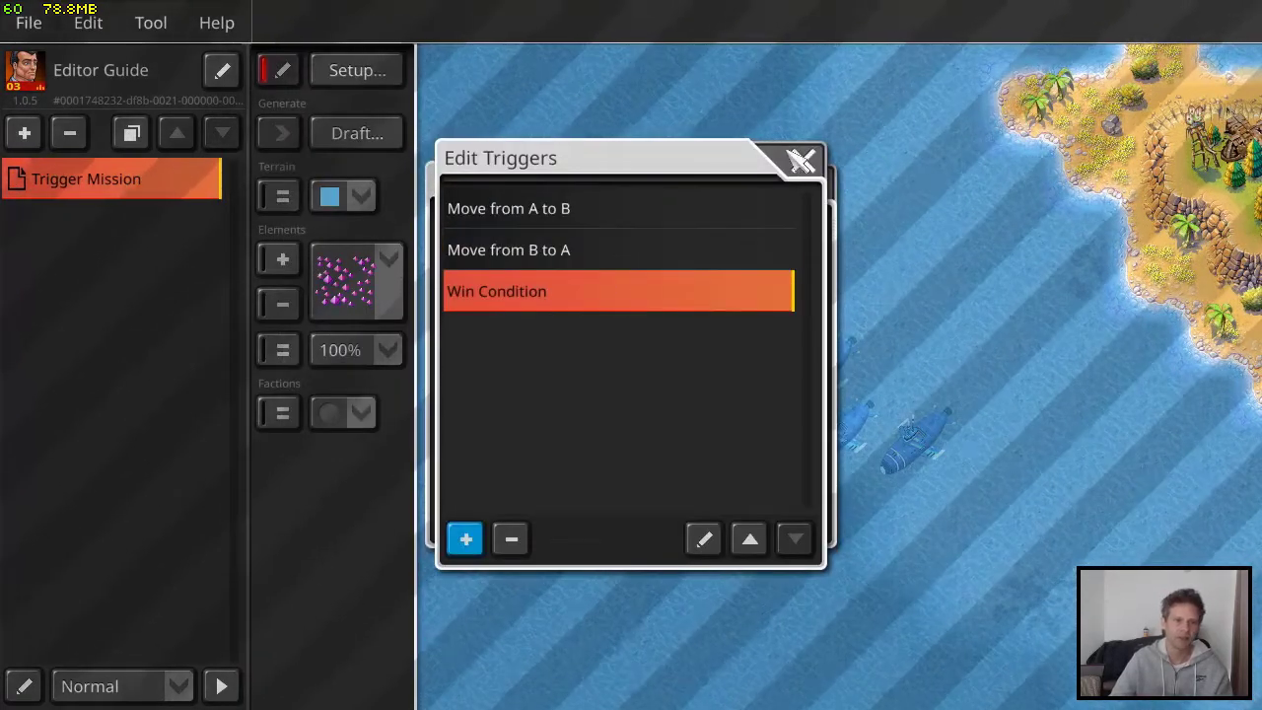
Review the mission objective options and the trigger settings in the scenario configuration, and close it without applying changes
{"action": "left_click", "coordinate": [800, 160]}
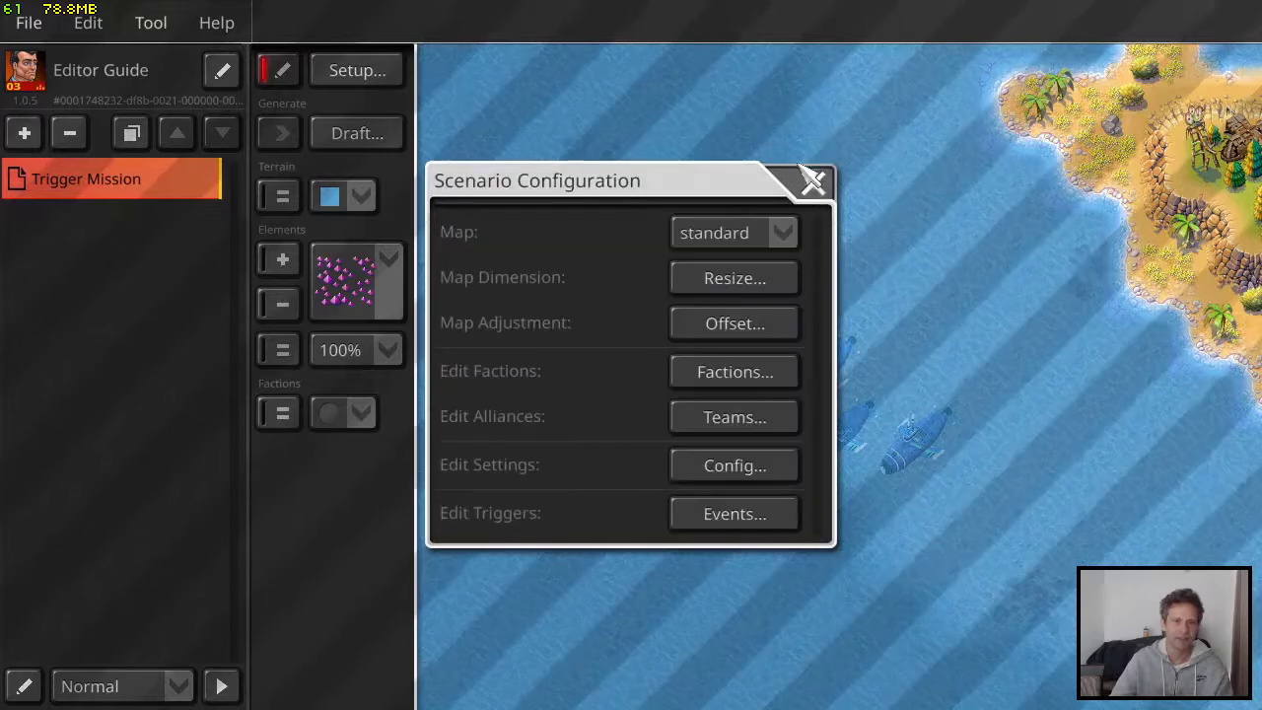
{"action": "left_click", "coordinate": [758, 471]}
{"action": "left_click", "coordinate": [717, 85]}
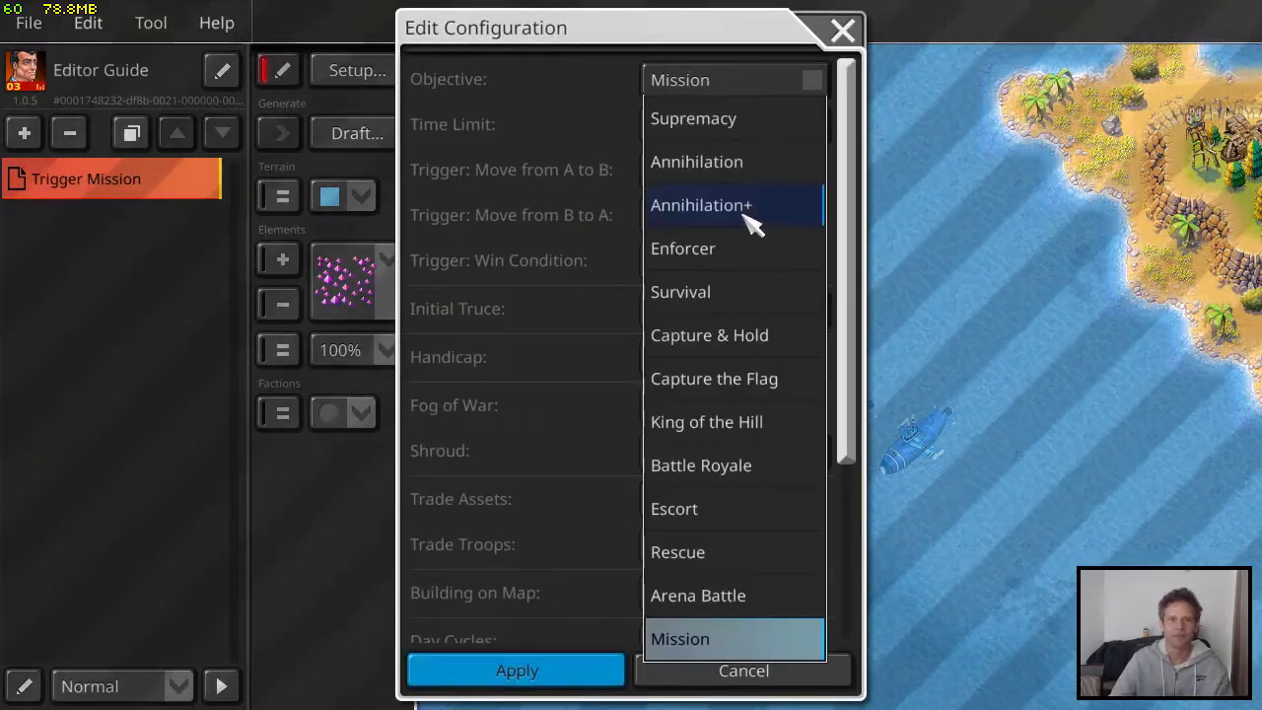
{"action": "left_click", "coordinate": [582, 121]}
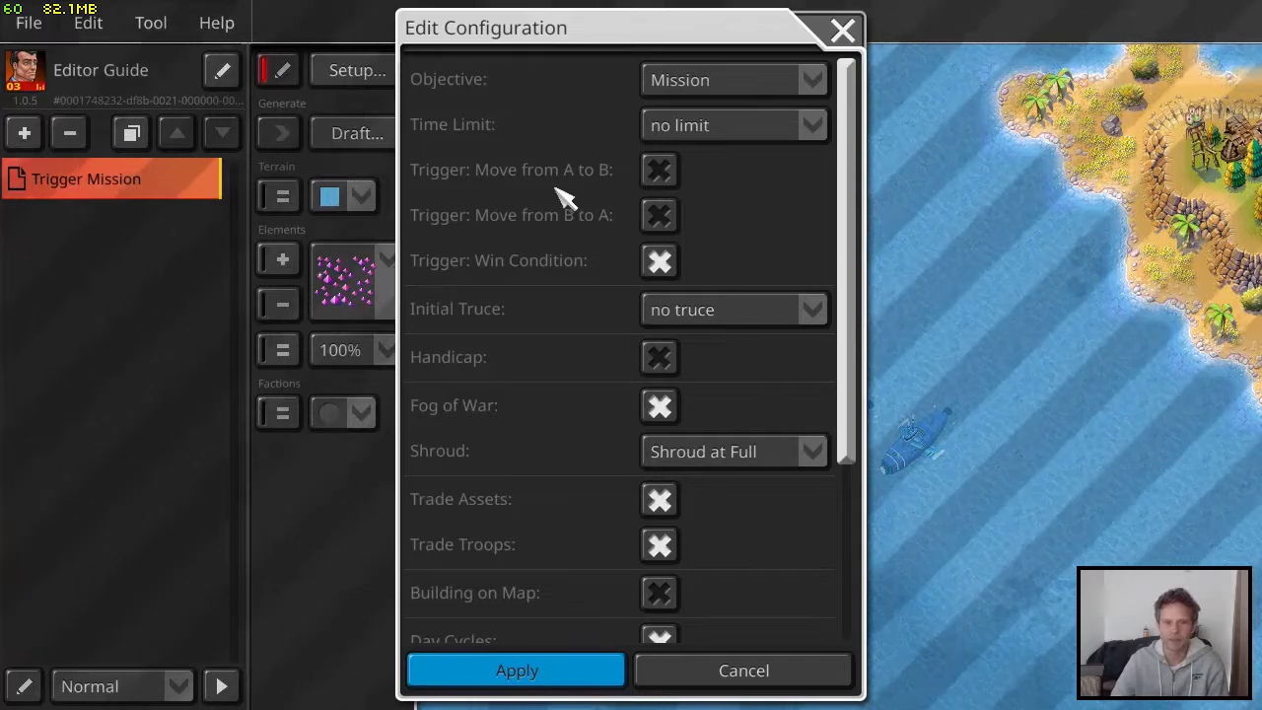
{"action": "left_click", "coordinate": [844, 31]}
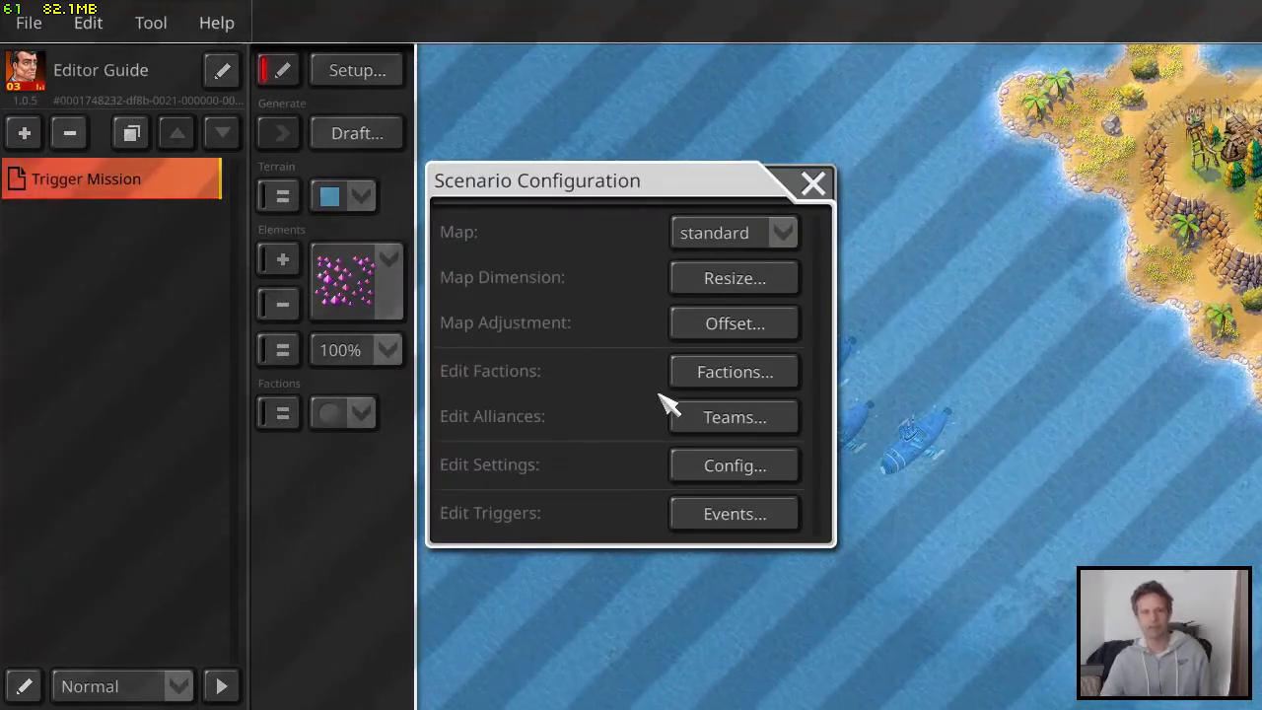
Add a new trigger to the scenario and name it Timed Trigger
{"action": "left_click", "coordinate": [751, 520]}
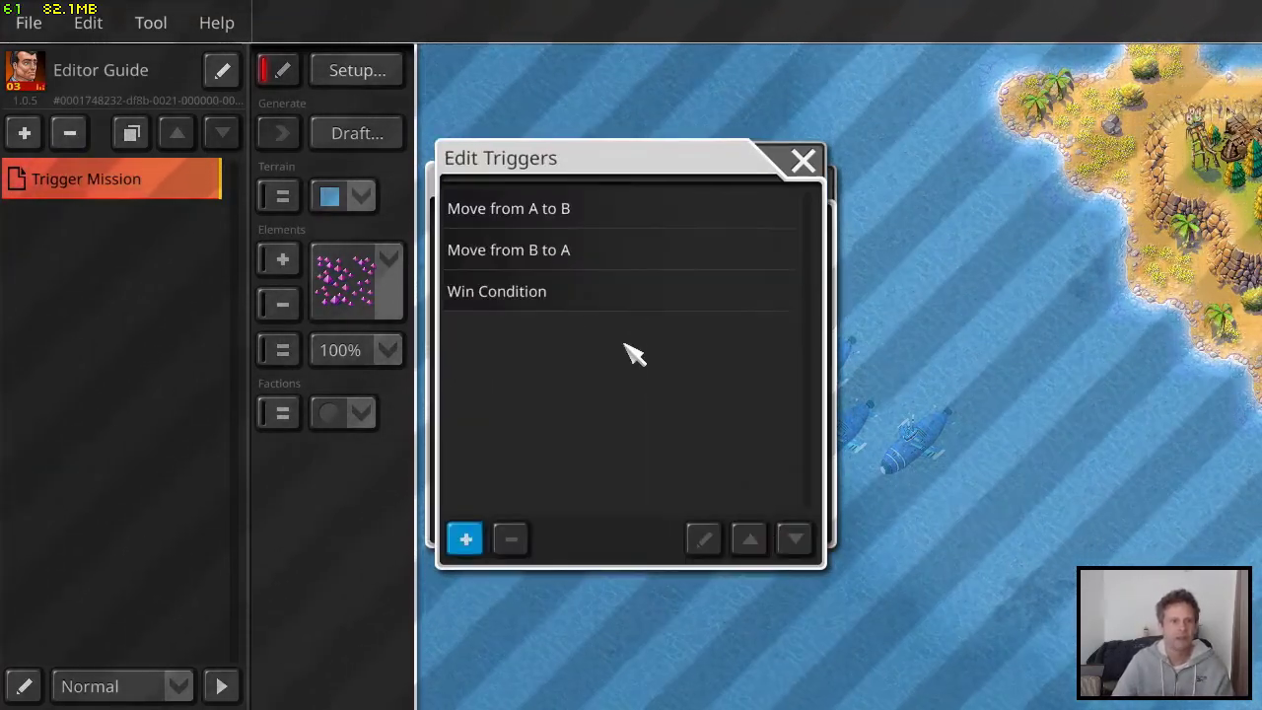
{"action": "left_click", "coordinate": [466, 538]}
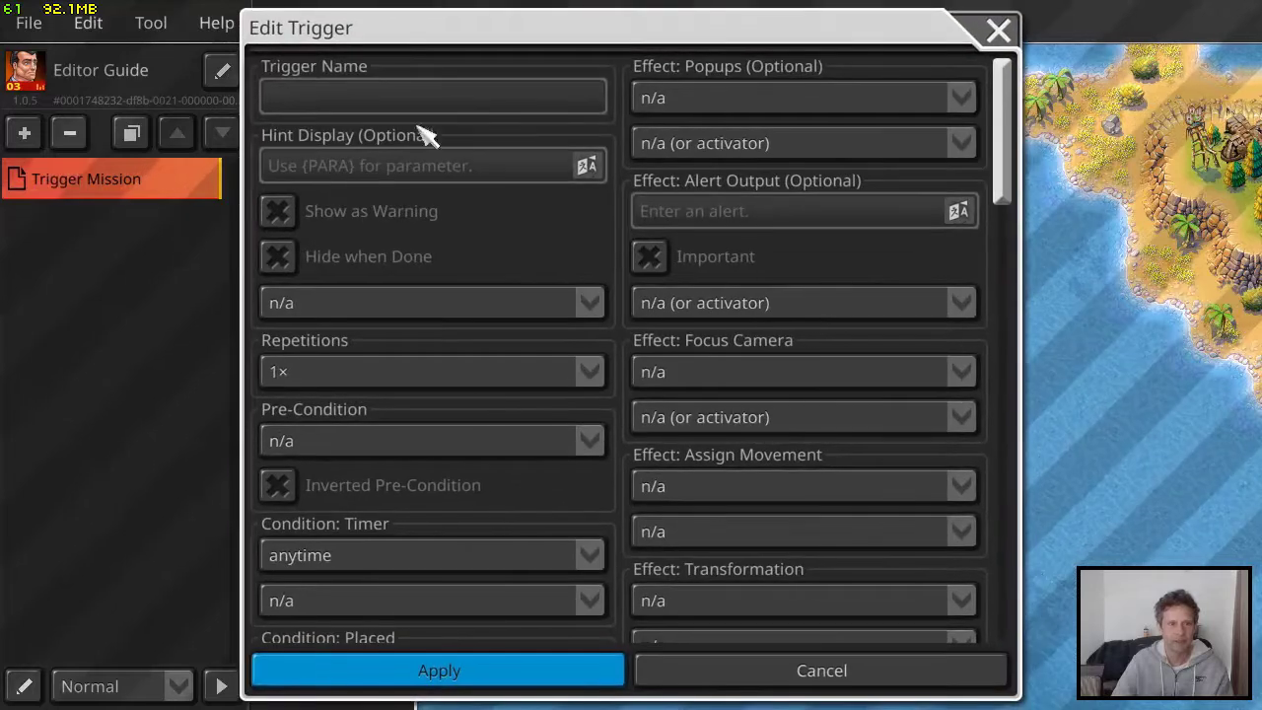
{"action": "left_click", "coordinate": [398, 93]}
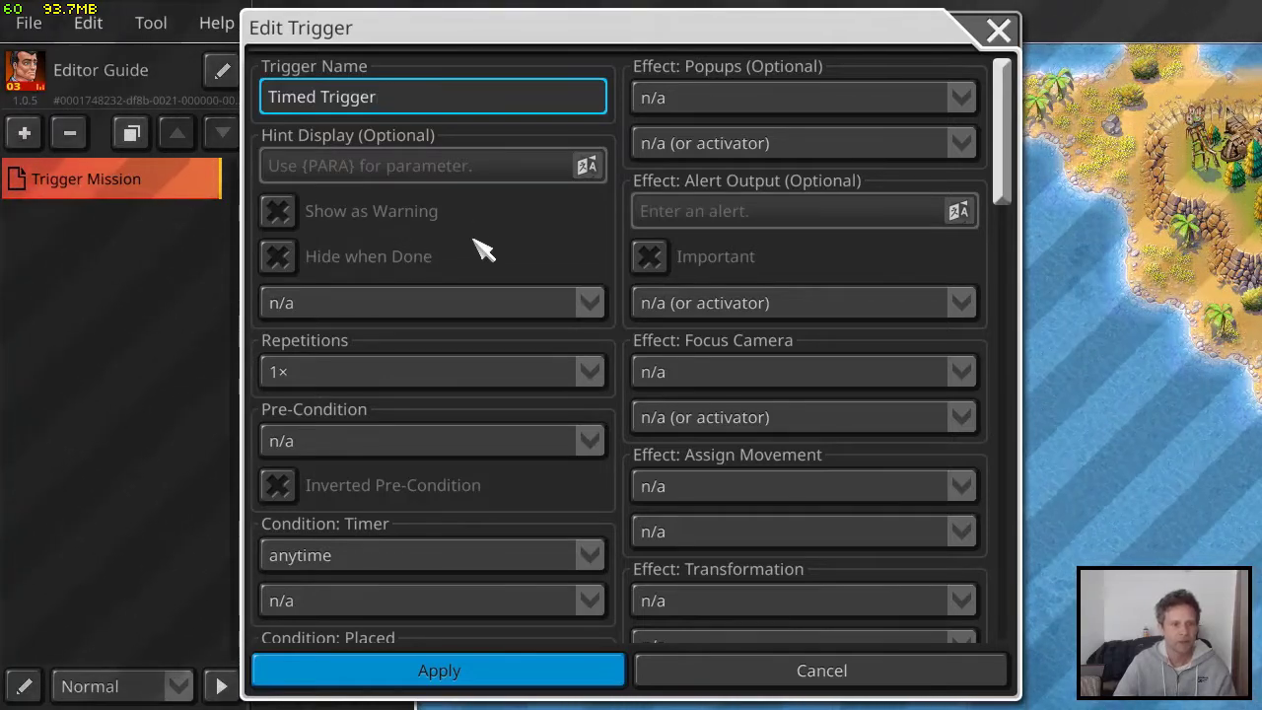
Set the trigger's timer condition to after 00:01 min and leave its repeat interval at n/a
{"action": "scroll", "coordinate": [483, 246], "scroll_direction": "down", "scroll_amount": 1}
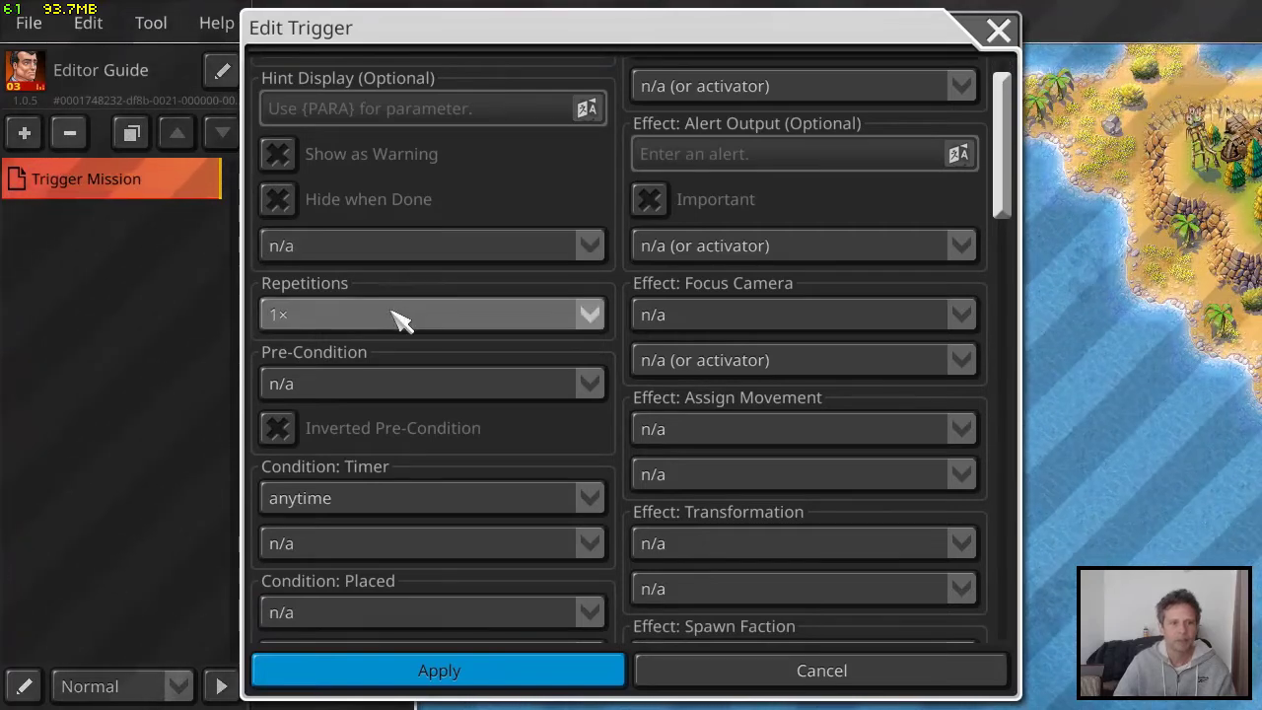
{"action": "scroll", "coordinate": [409, 355], "scroll_direction": "down", "scroll_amount": 3}
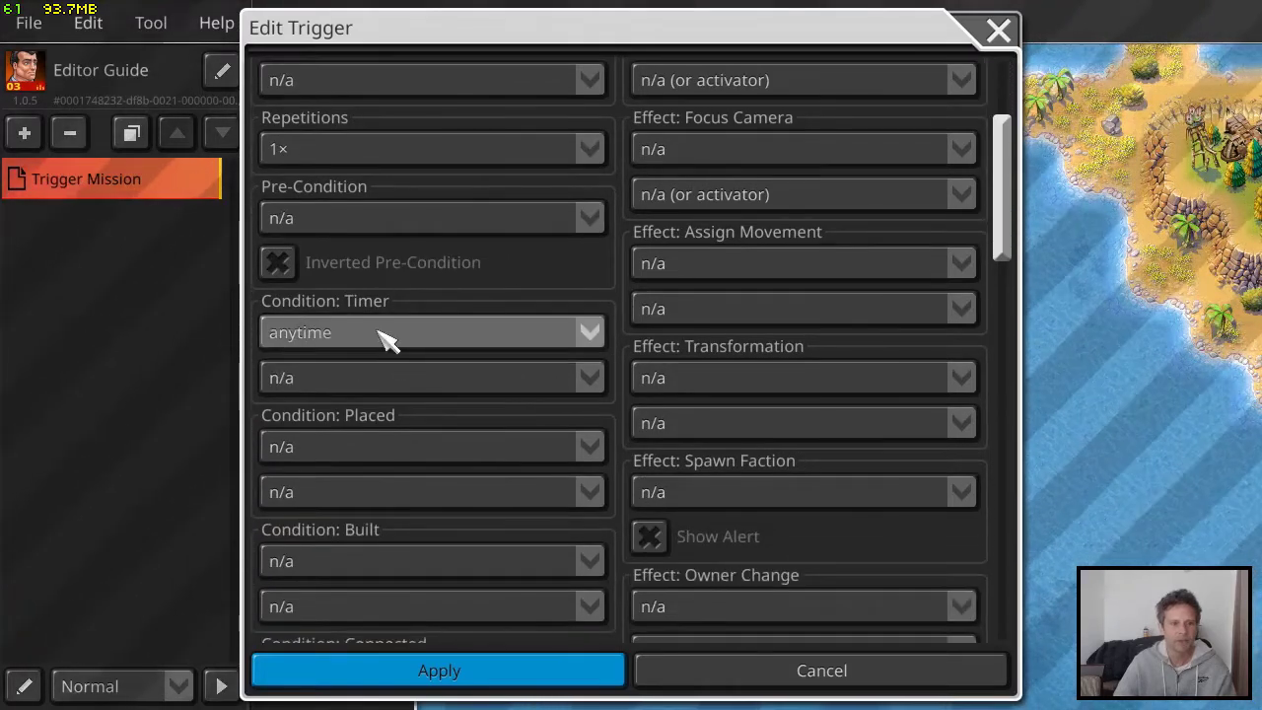
{"action": "left_click", "coordinate": [388, 335]}
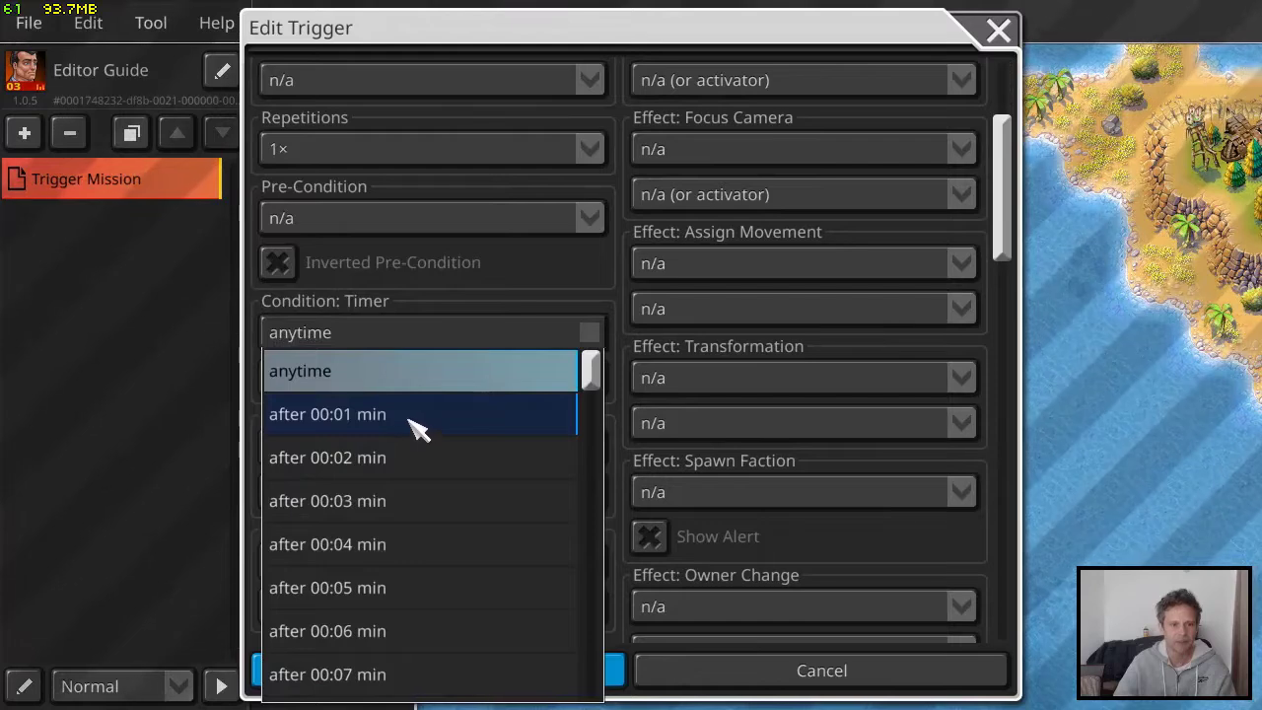
{"action": "left_click", "coordinate": [409, 424]}
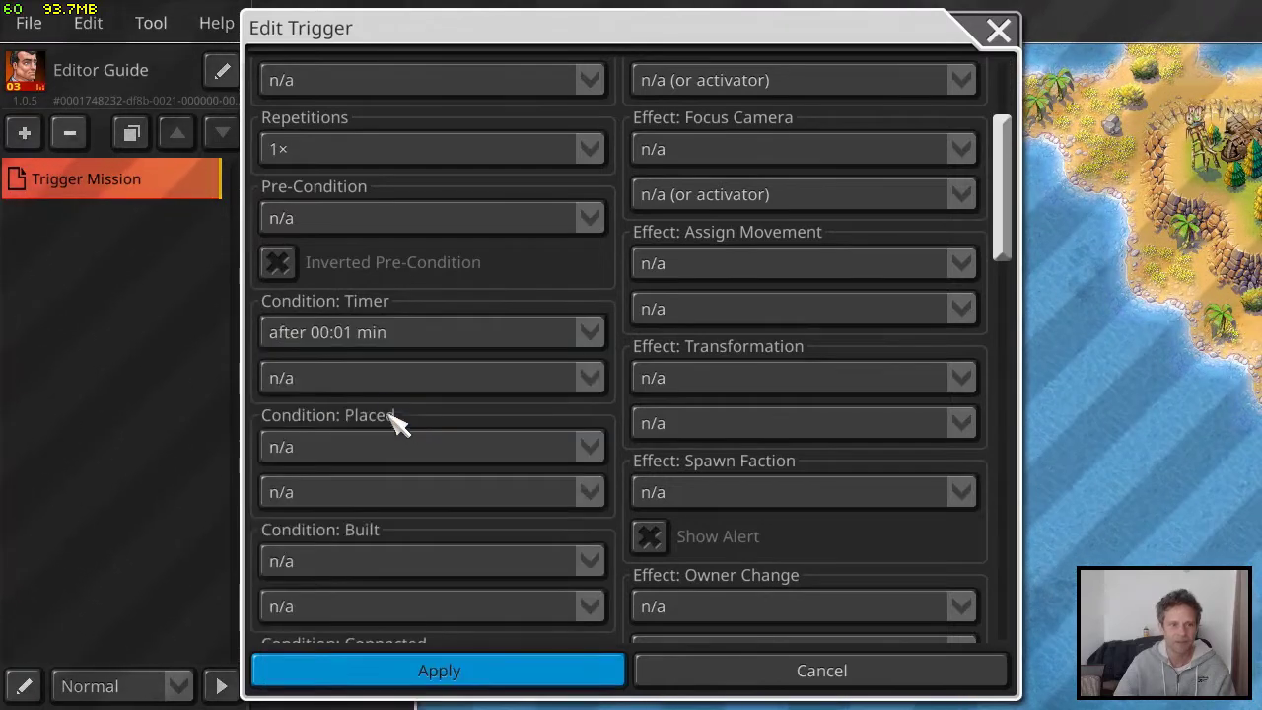
{"action": "left_click", "coordinate": [392, 385]}
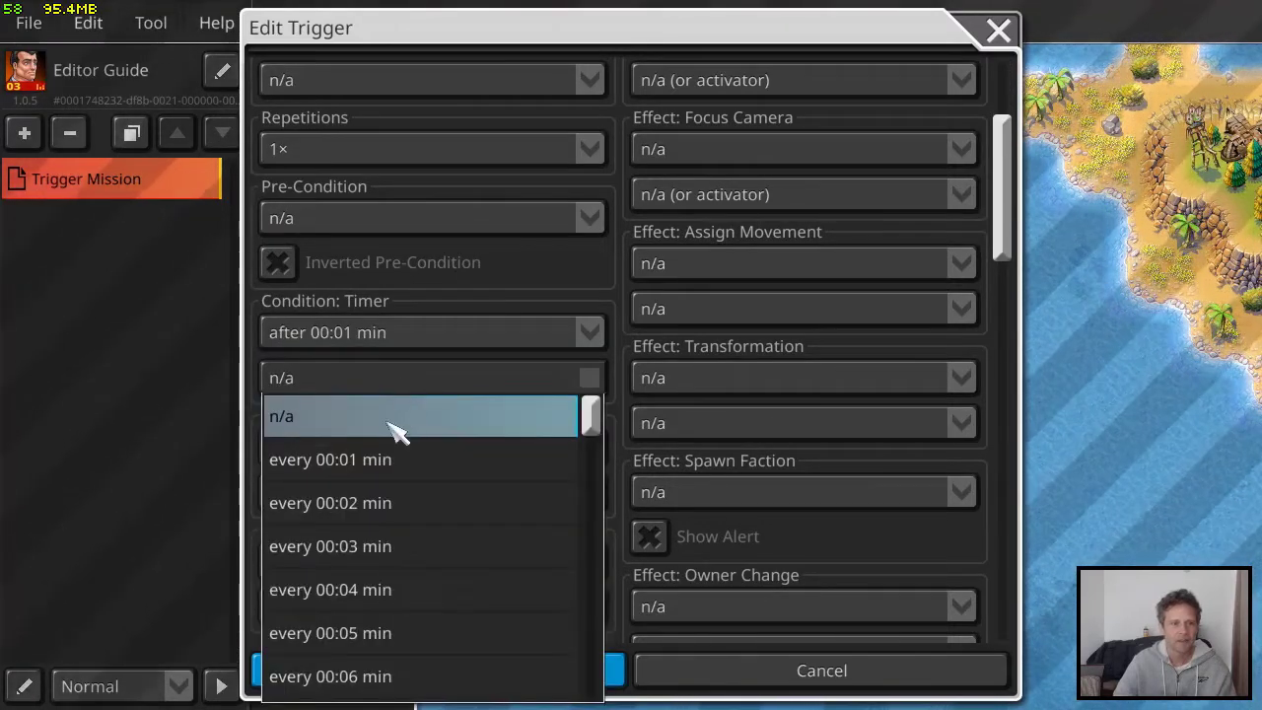
{"action": "left_click_drag", "start_coordinate": [598, 434], "coordinate": [579, 366]}
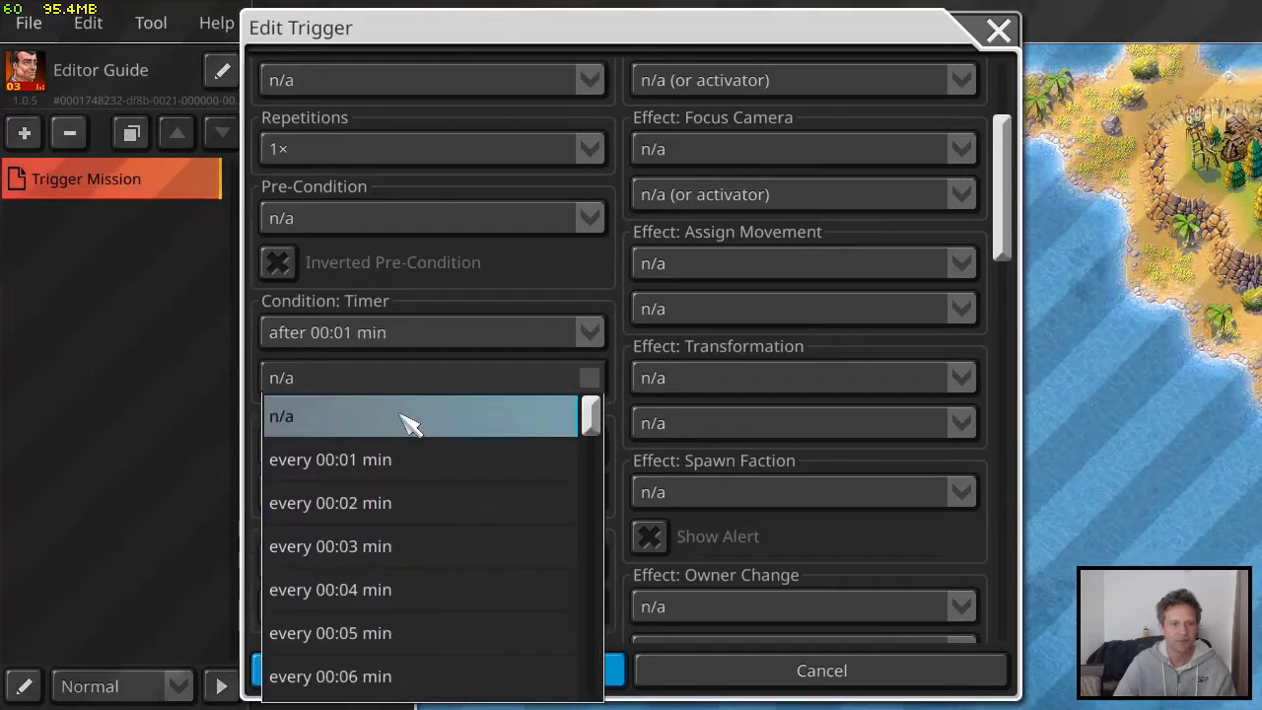
{"action": "left_click", "coordinate": [477, 299]}
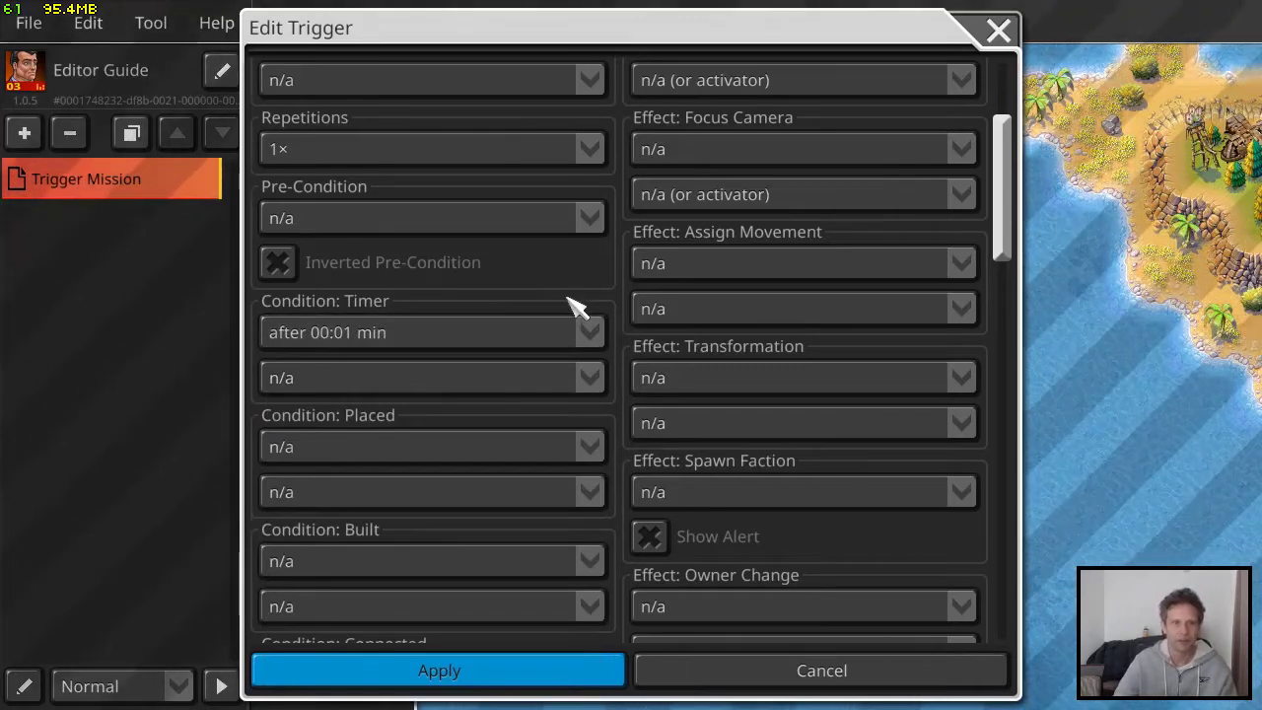
Give the trigger a Quick Popup effect and choose Major Tom as the popup's figure
{"action": "scroll", "coordinate": [577, 301], "scroll_direction": "up", "scroll_amount": 3}
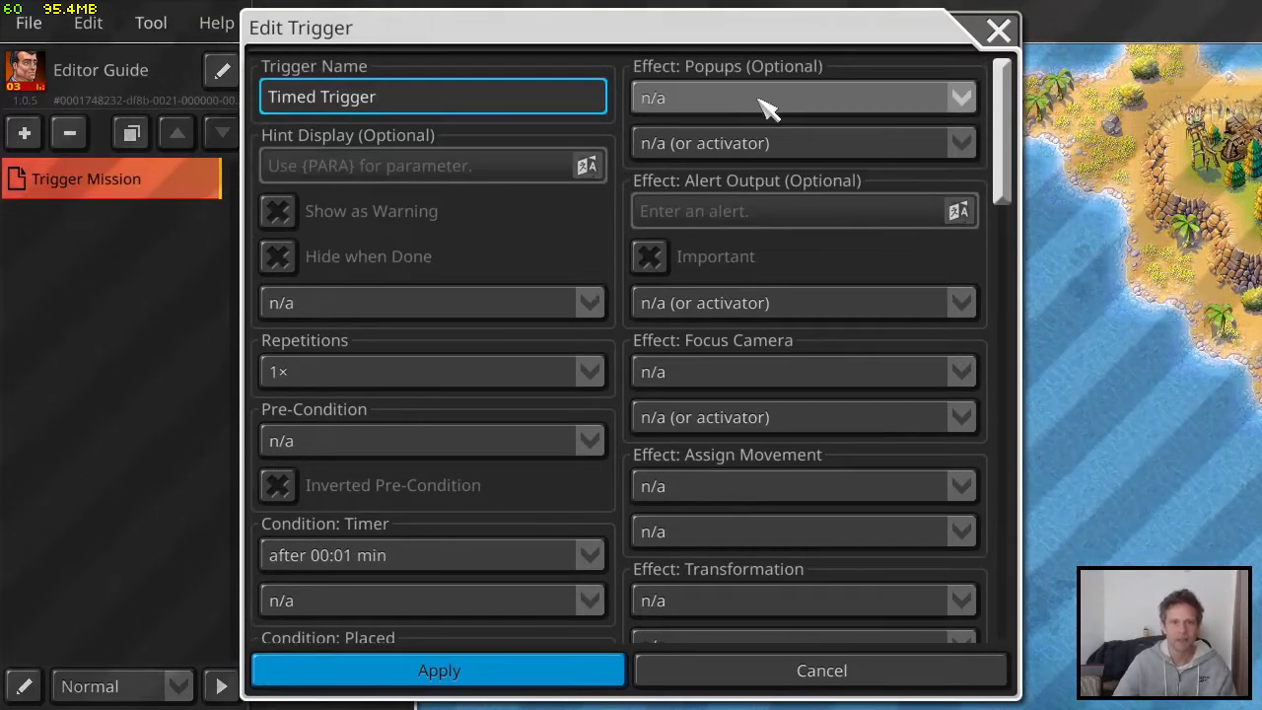
{"action": "left_click", "coordinate": [737, 100]}
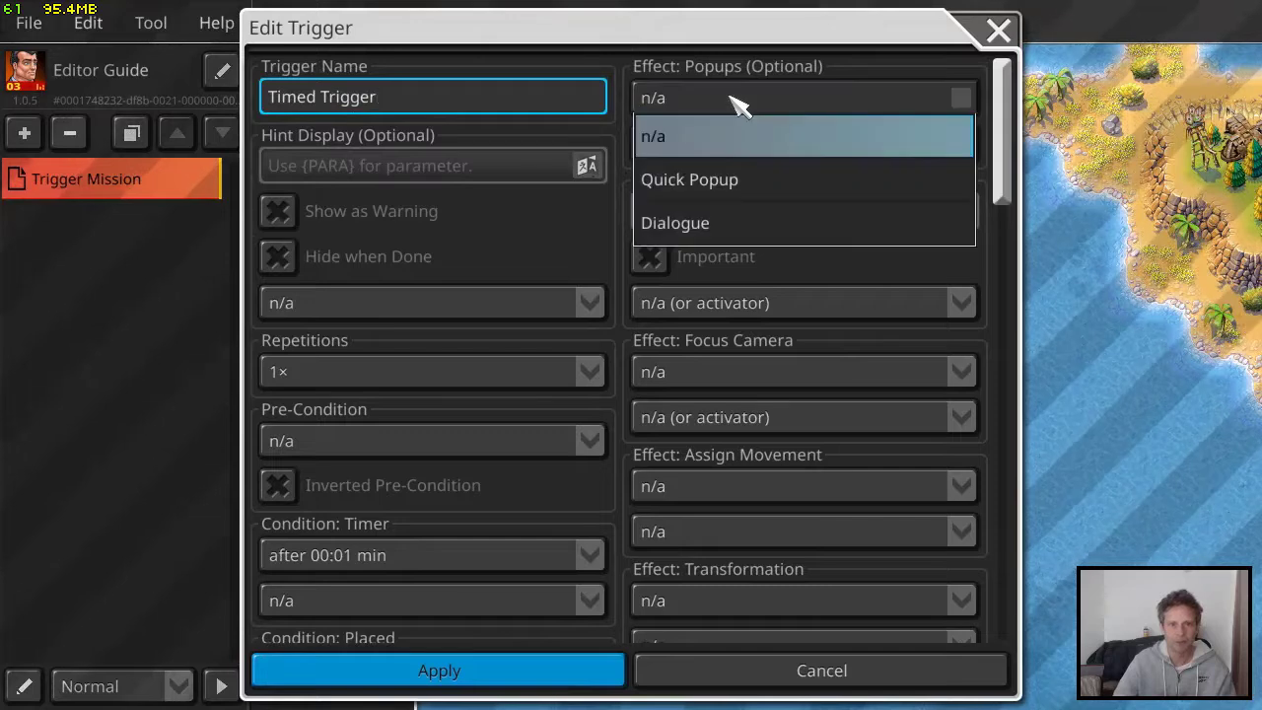
{"action": "left_click", "coordinate": [712, 187]}
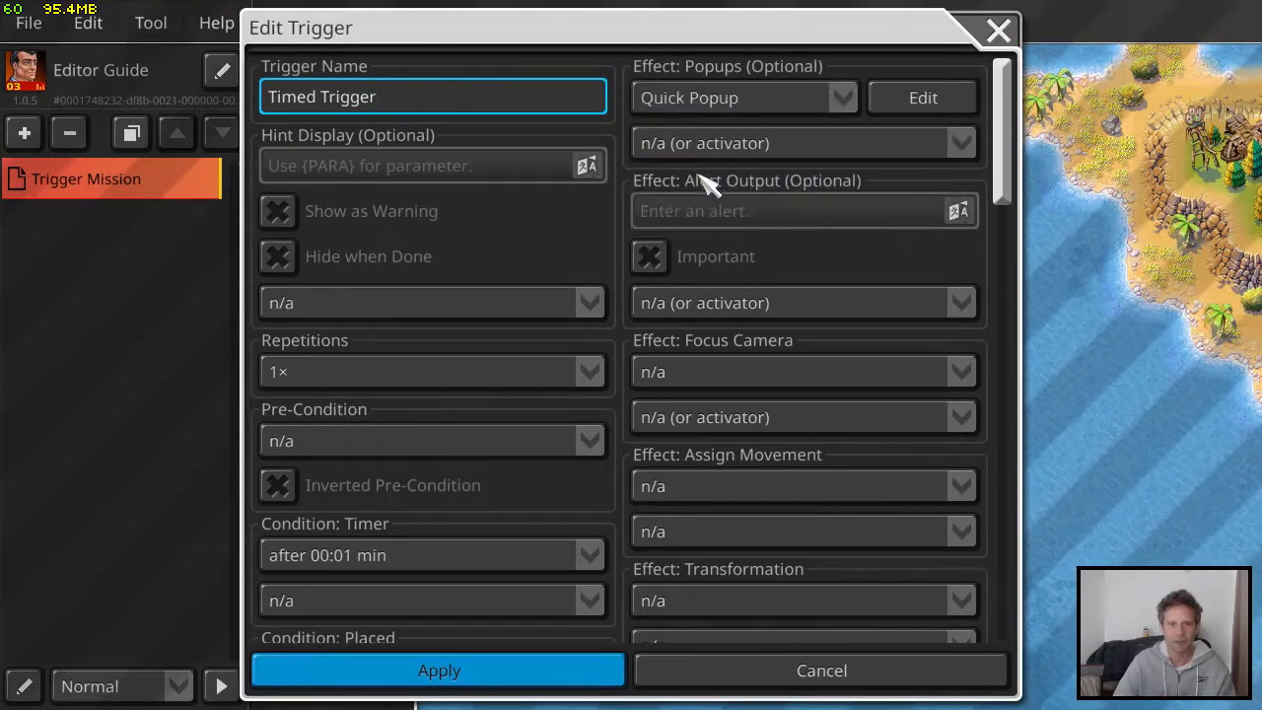
{"action": "left_click", "coordinate": [927, 104]}
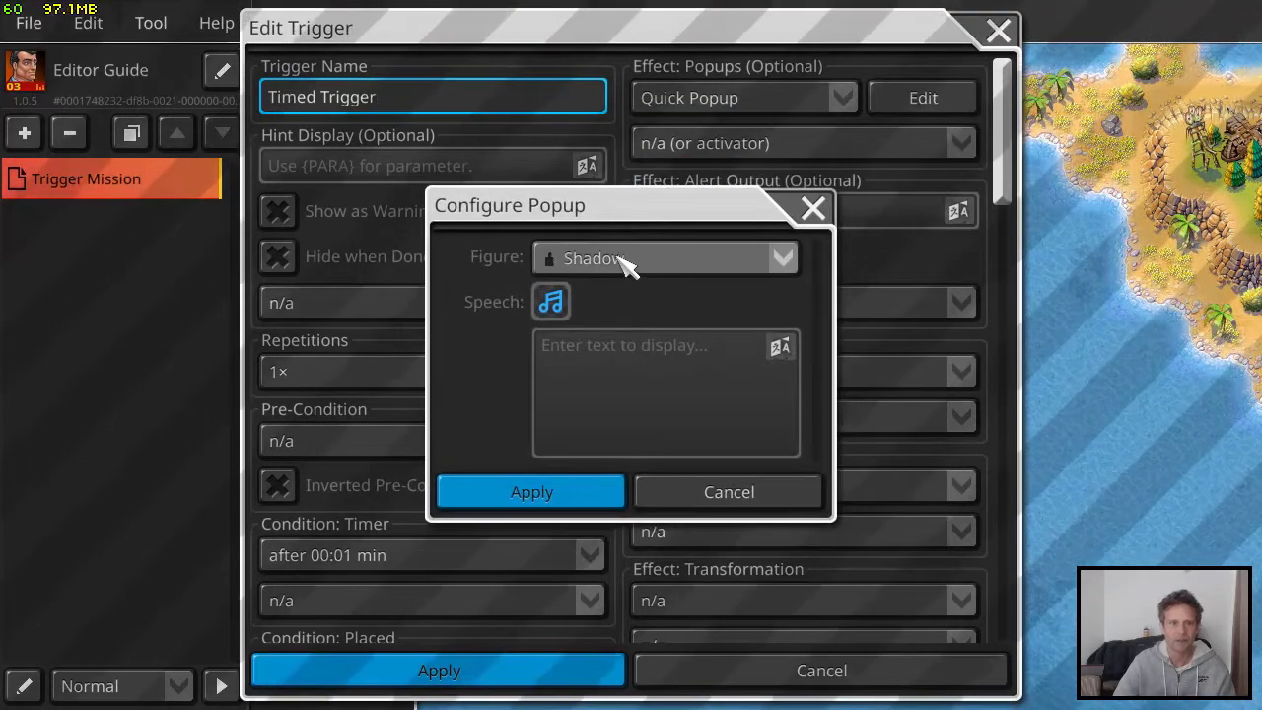
{"action": "left_click", "coordinate": [625, 260]}
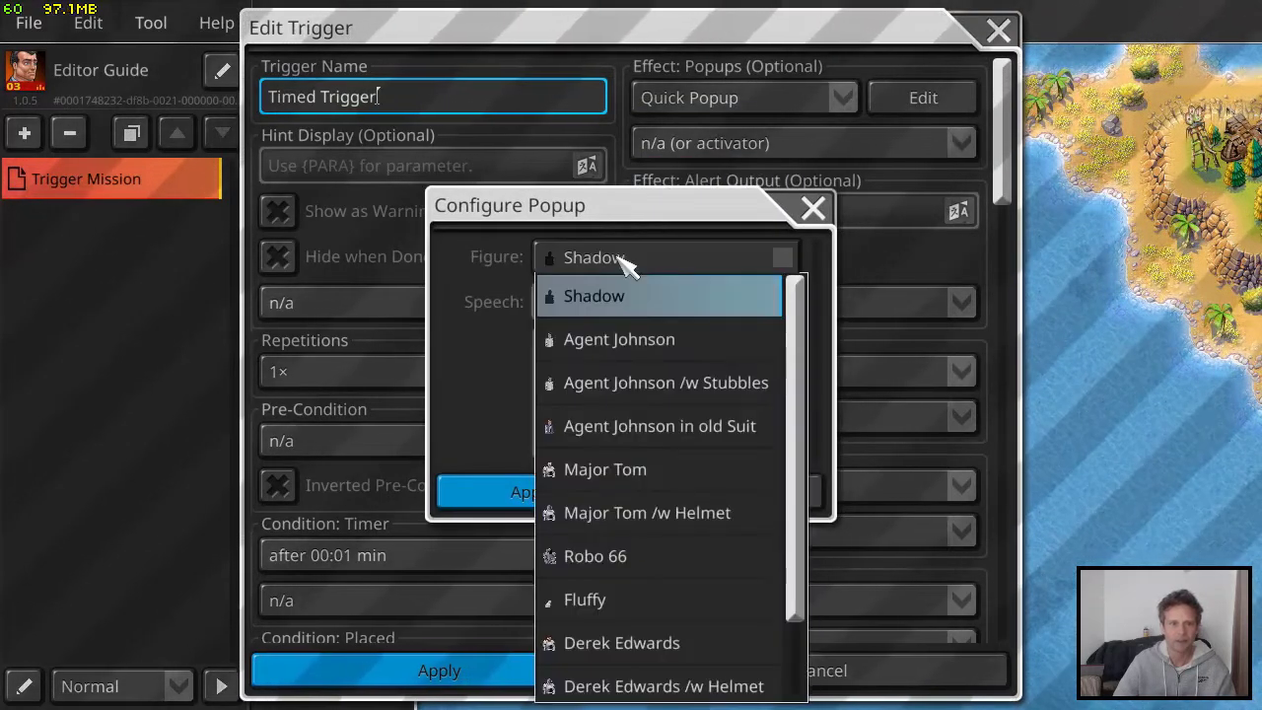
{"action": "left_click", "coordinate": [642, 471]}
Enter "Eliminate the speedboat!" as the popup's display text and apply the popup configuration
{"action": "left_click", "coordinate": [630, 399]}
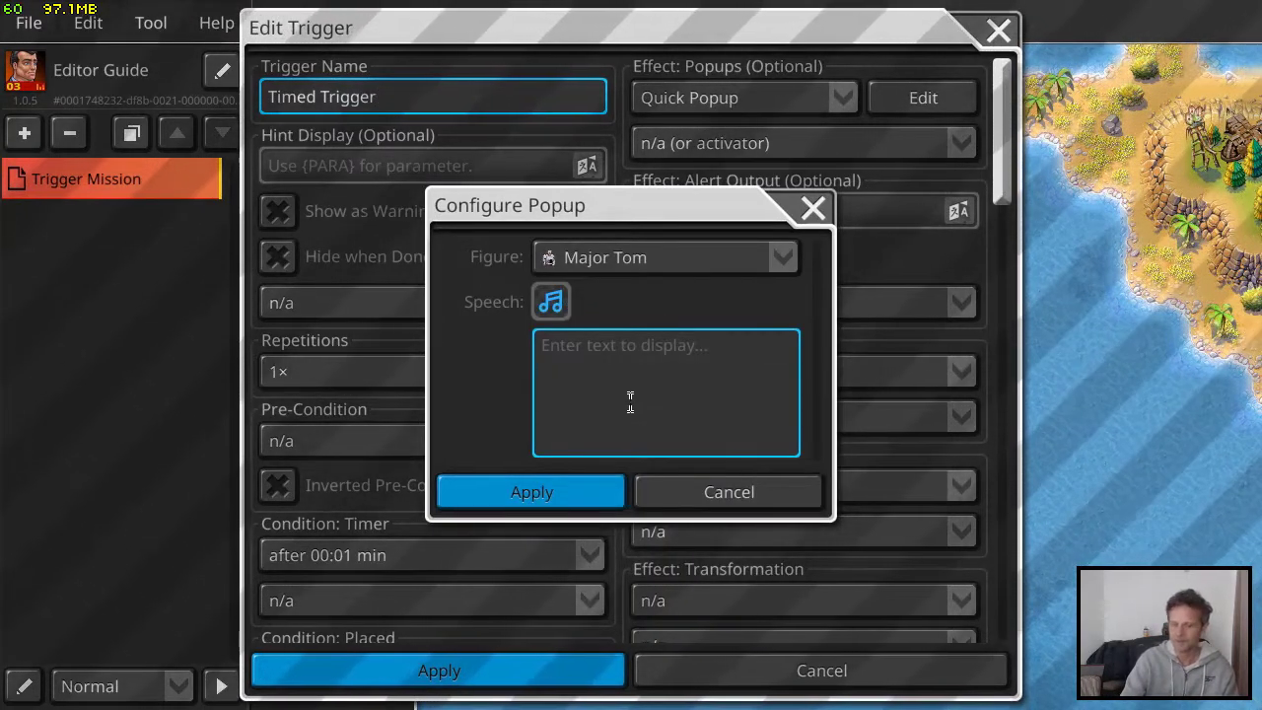
{"action": "type", "text": "Elim"}
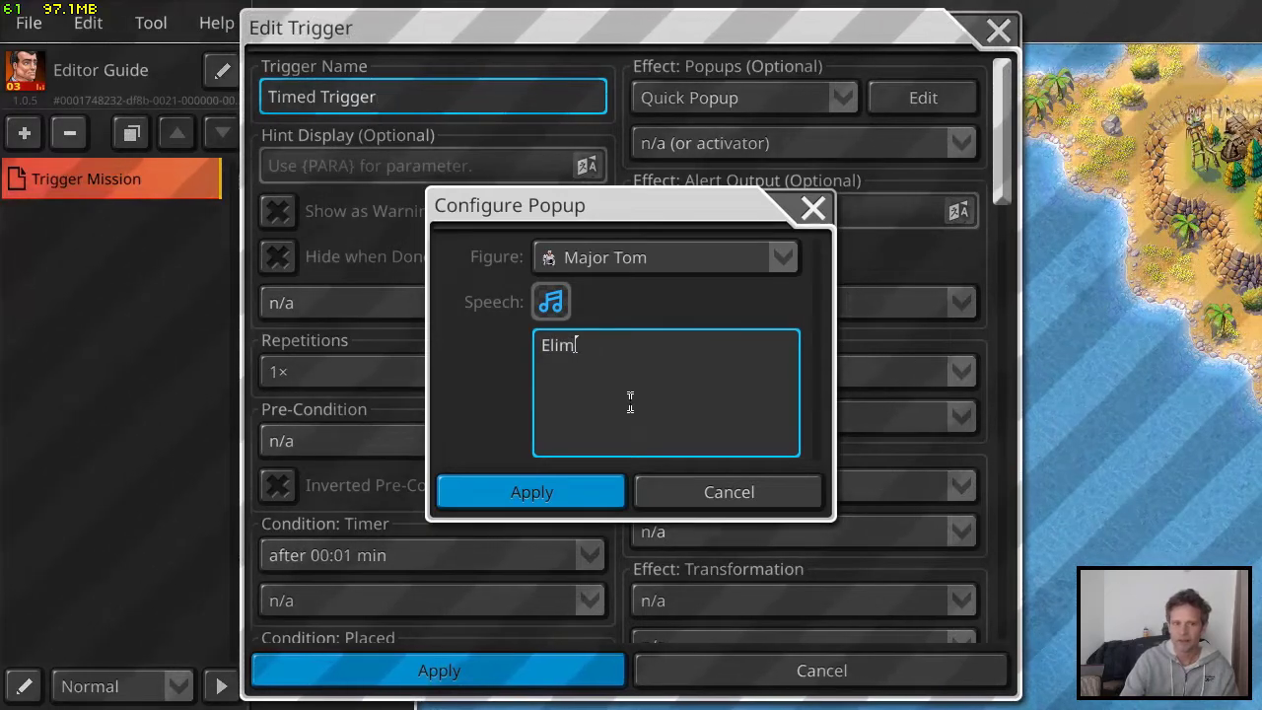
{"action": "type", "text": "inate the speedboat"}
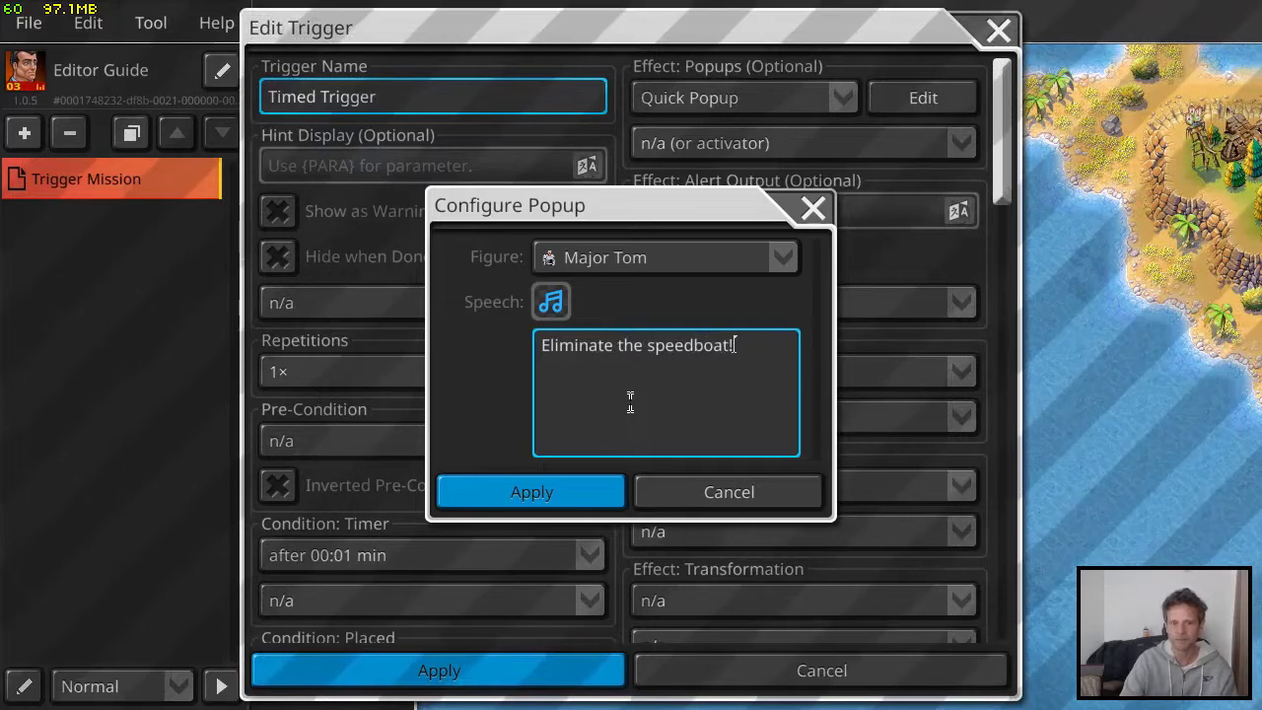
{"action": "type", "text": "!"}
{"action": "left_click", "coordinate": [555, 493]}
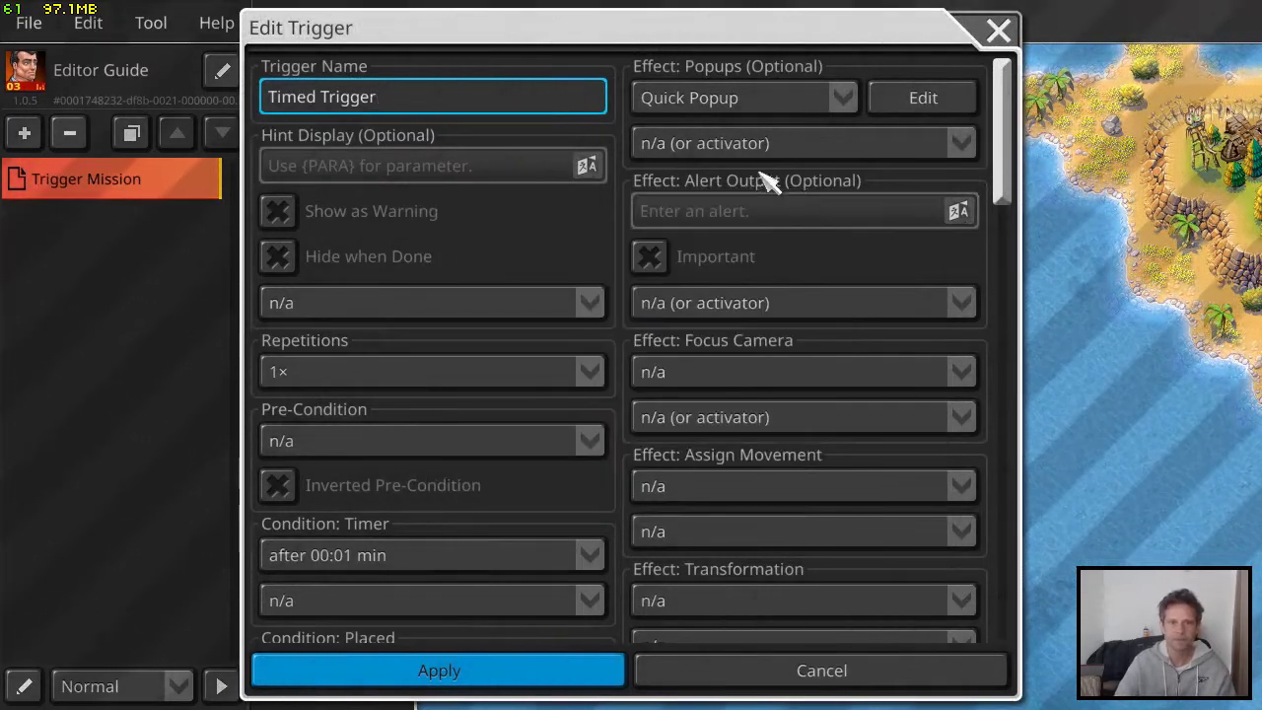
Show the popup to the Pan-Am League, apply the trigger and close the scenario setup
{"action": "left_click", "coordinate": [781, 148]}
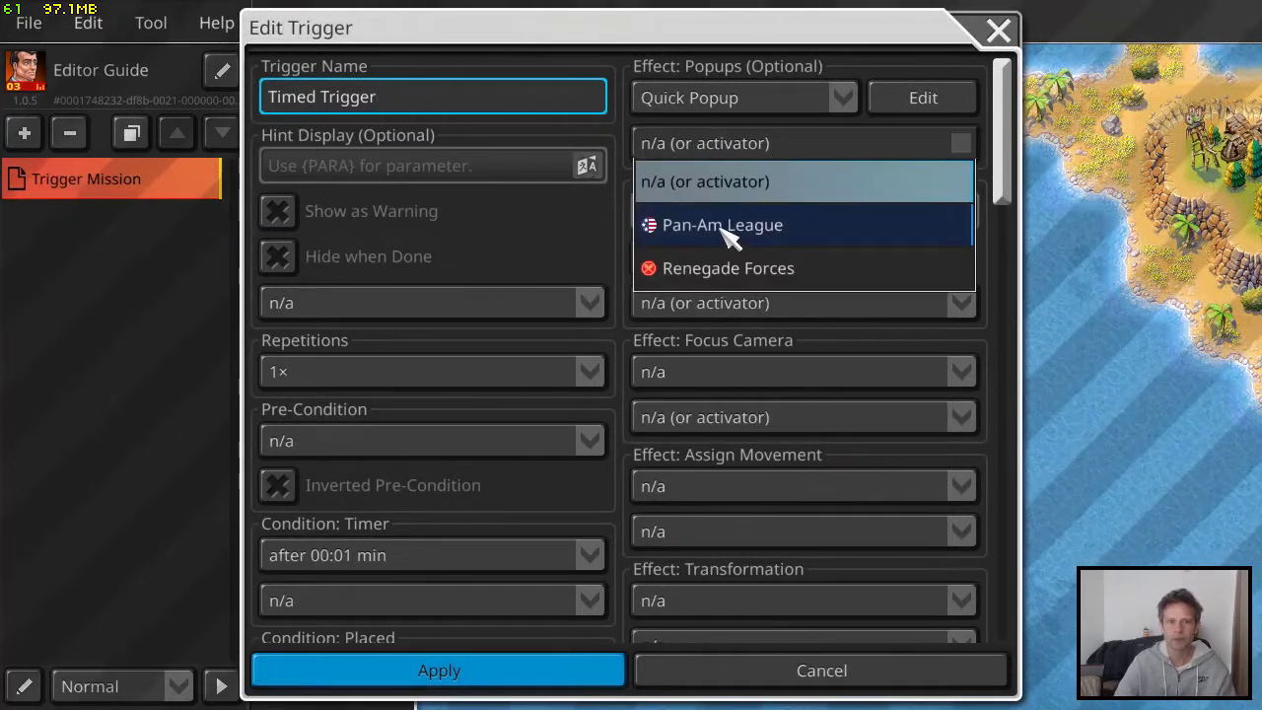
{"action": "left_click", "coordinate": [725, 228]}
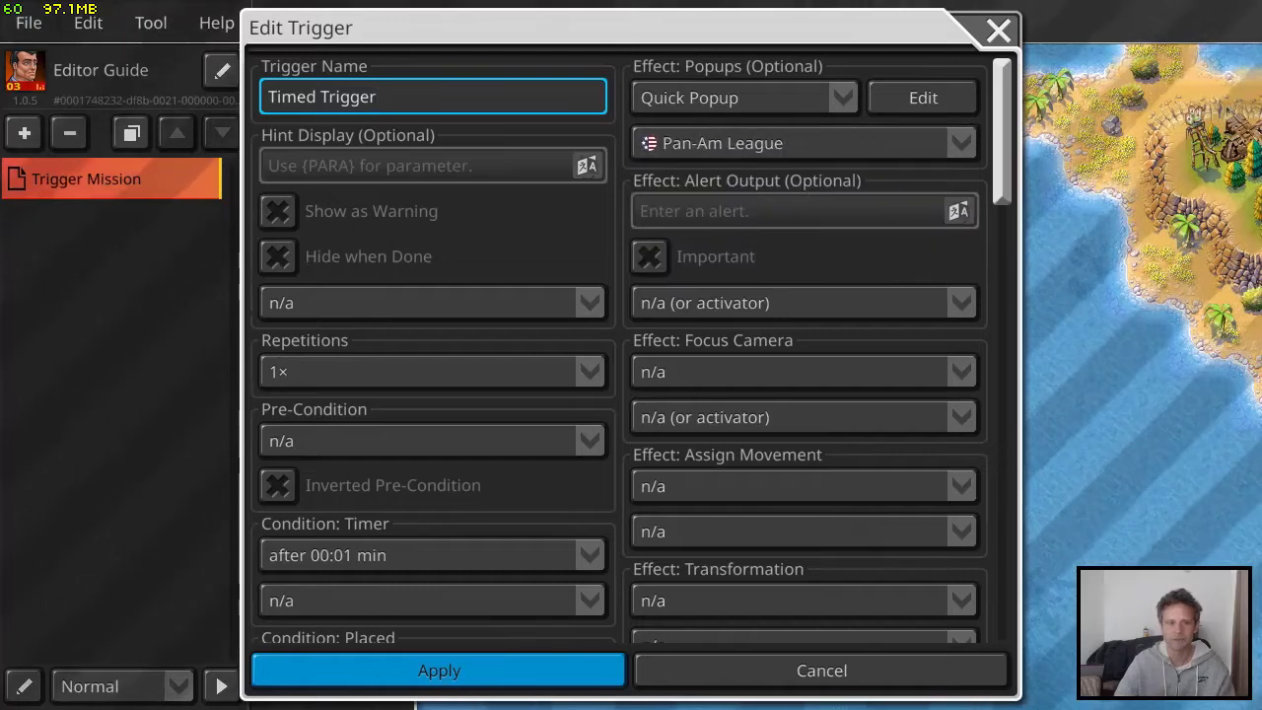
{"action": "left_click", "coordinate": [473, 672]}
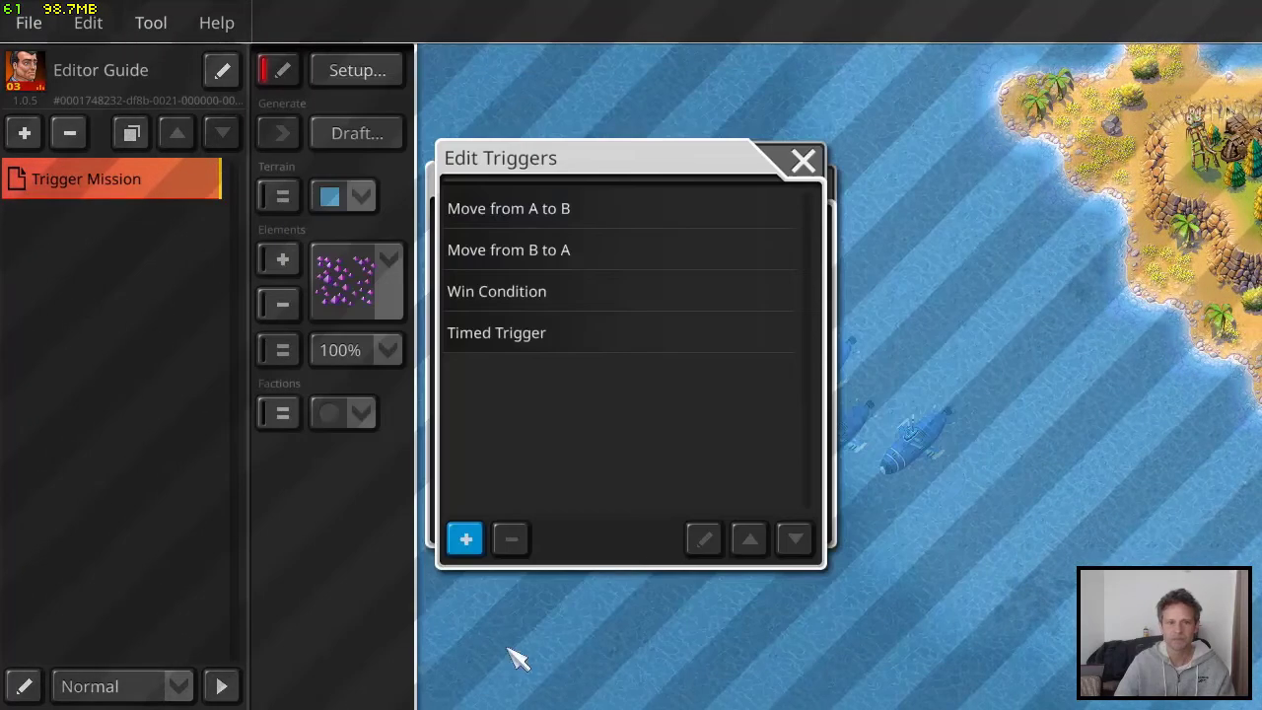
{"action": "left_click", "coordinate": [801, 162]}
{"action": "left_click", "coordinate": [812, 182]}
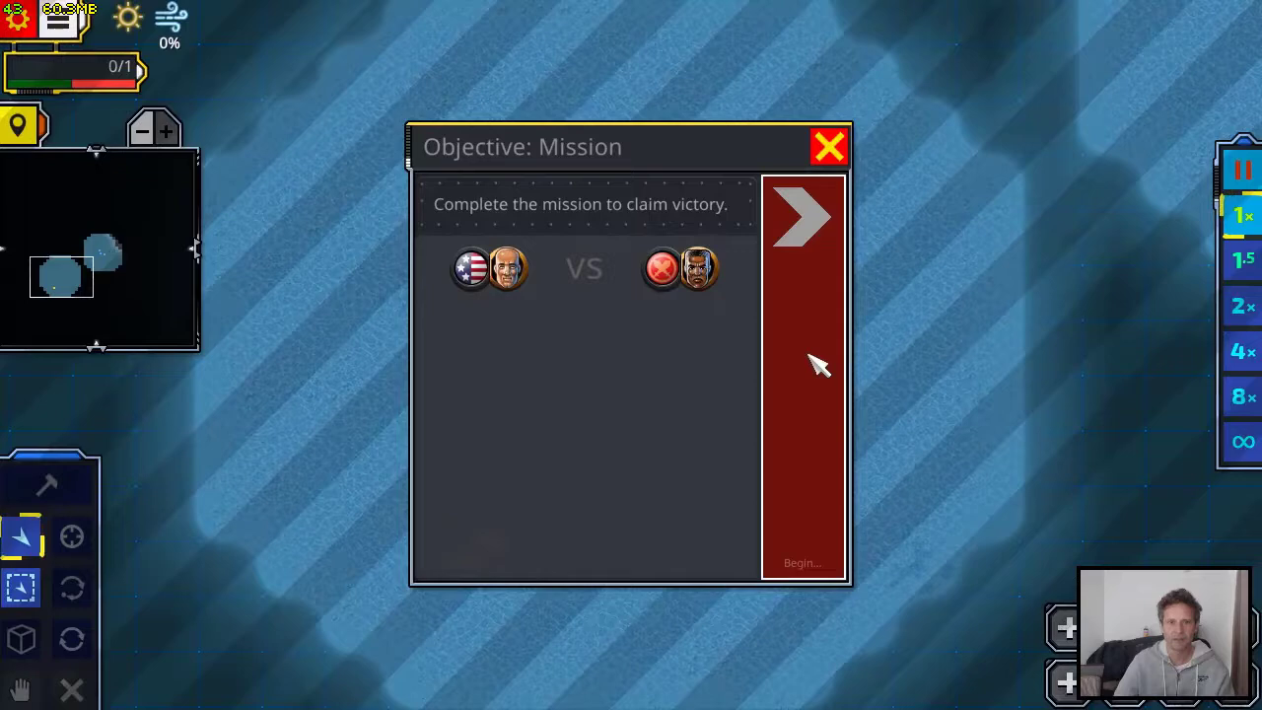
Check the timed popup in a test game of the mission and leave the game to return to the editor
{"action": "left_click", "coordinate": [818, 365]}
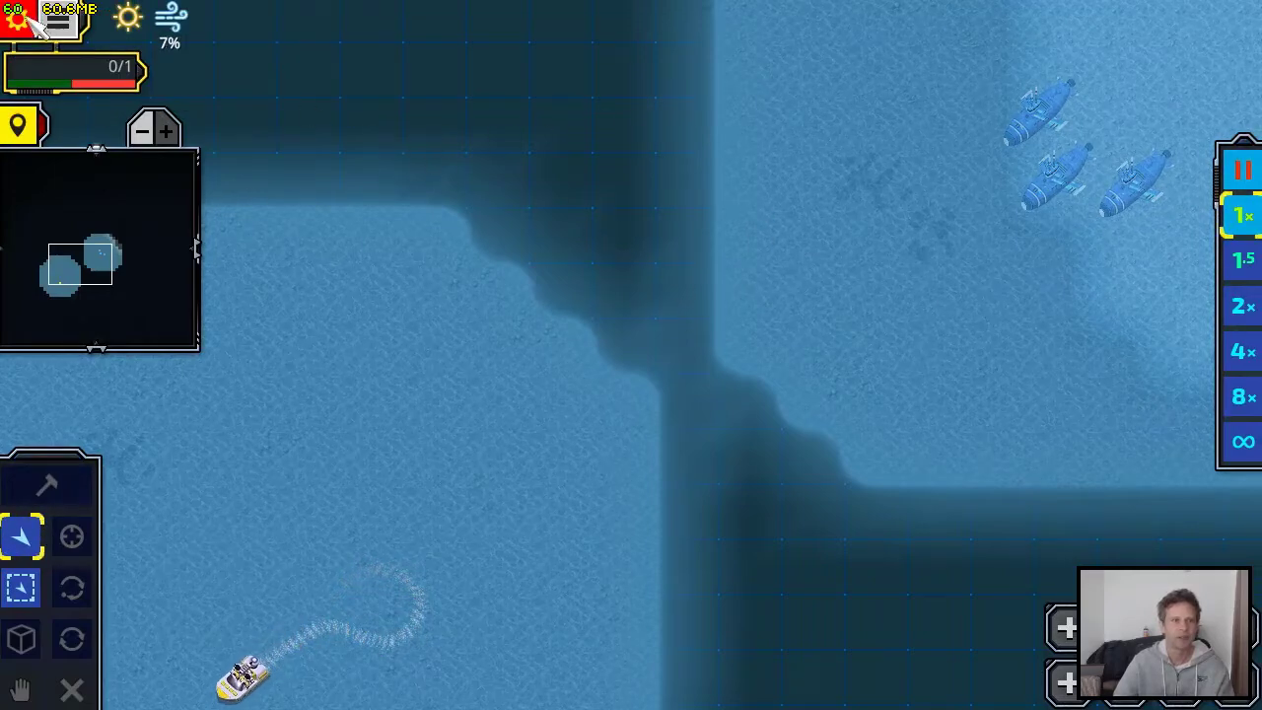
{"action": "key", "text": "Escape"}
{"action": "left_click", "coordinate": [794, 512]}
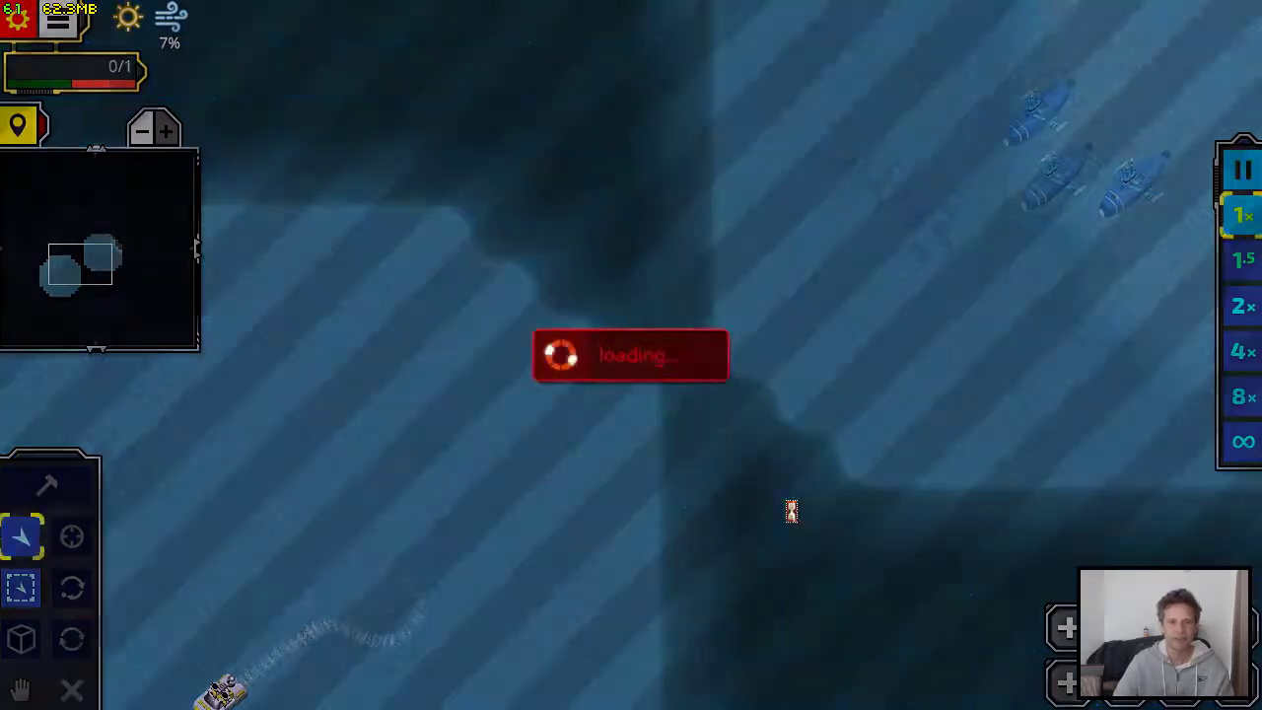
Reopen the Timed Trigger of the Trigger Mission and change its popup effect to Dialogue
{"action": "left_click", "coordinate": [98, 187]}
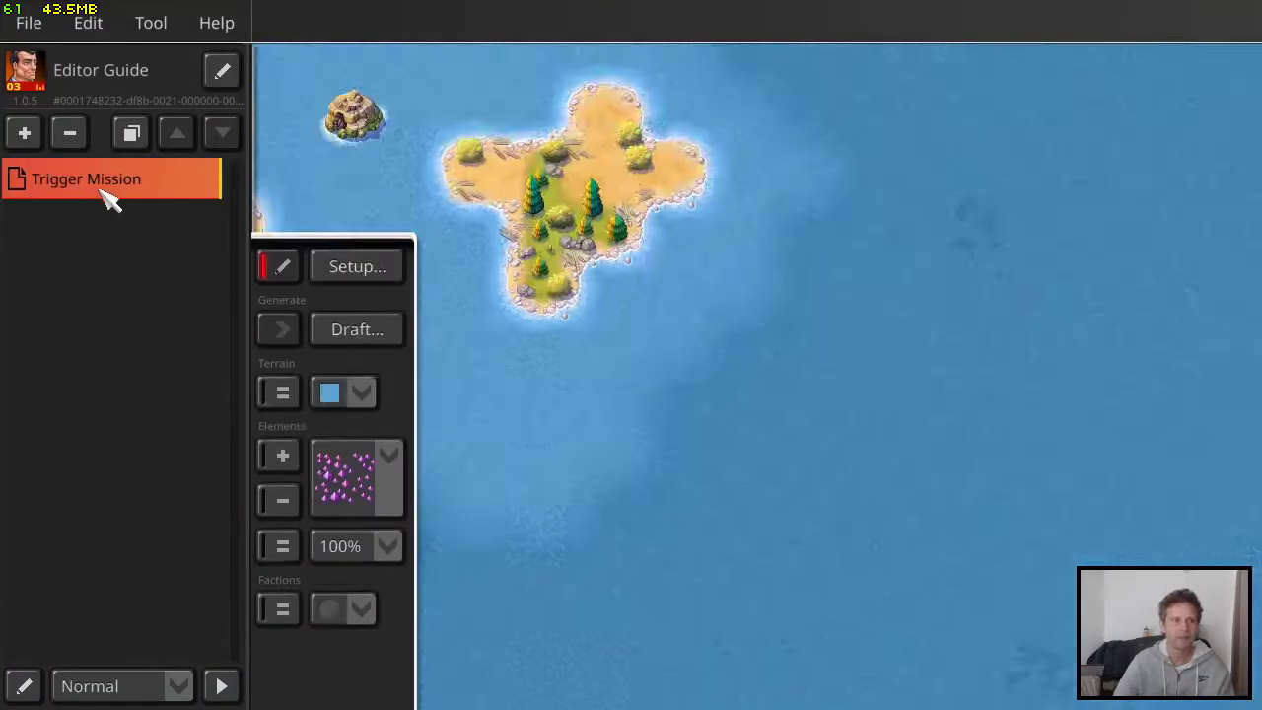
{"action": "left_click", "coordinate": [357, 71]}
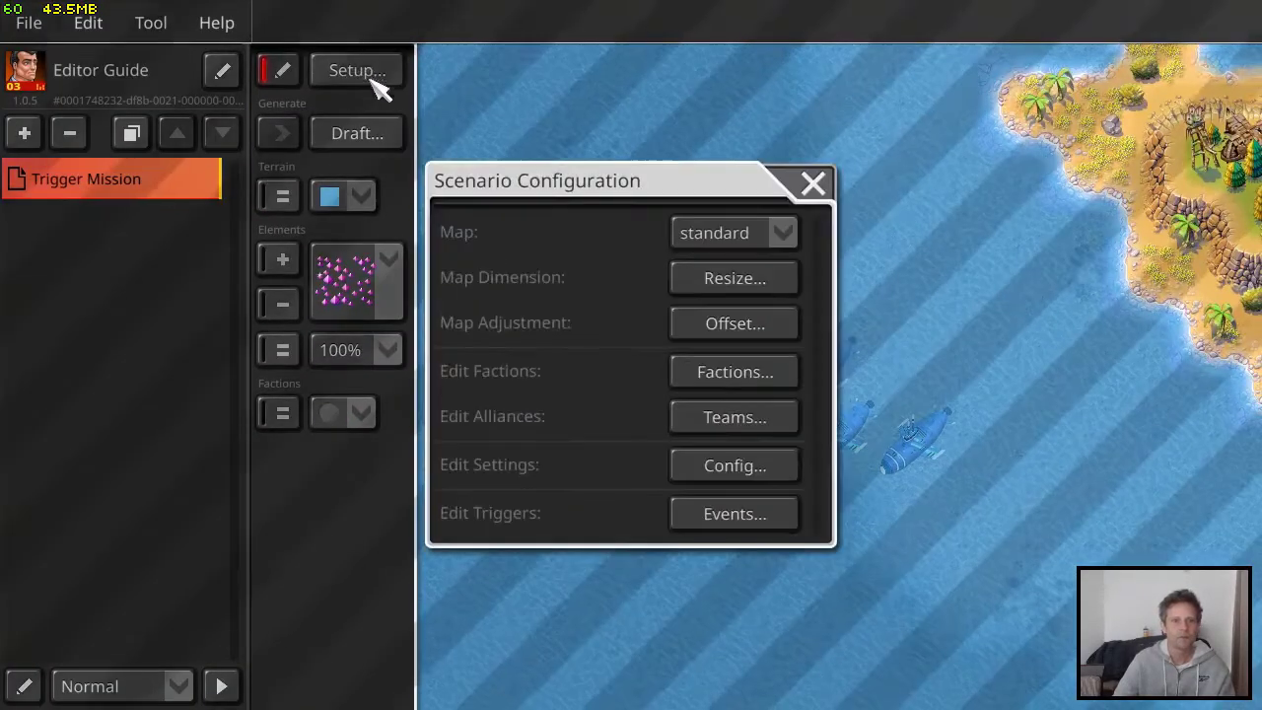
{"action": "left_click", "coordinate": [735, 513]}
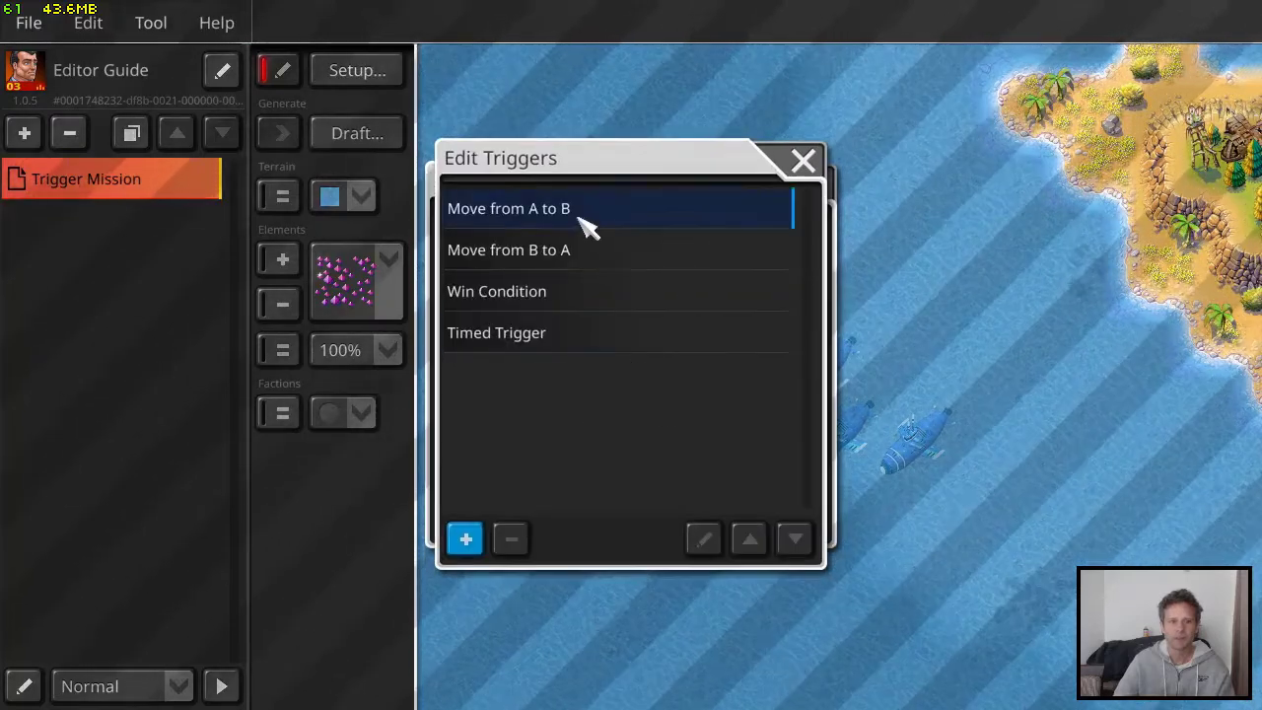
{"action": "left_click", "coordinate": [586, 338]}
{"action": "left_click", "coordinate": [703, 538]}
{"action": "left_click", "coordinate": [807, 97]}
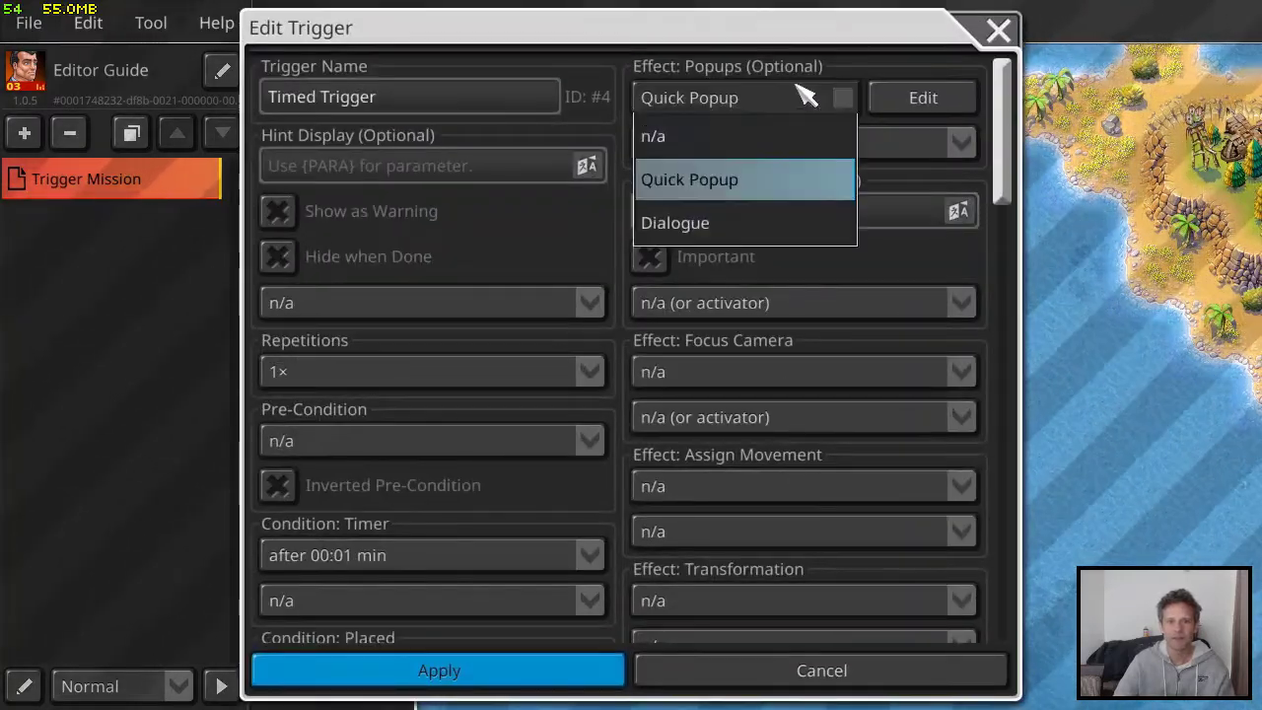
{"action": "left_click", "coordinate": [725, 224]}
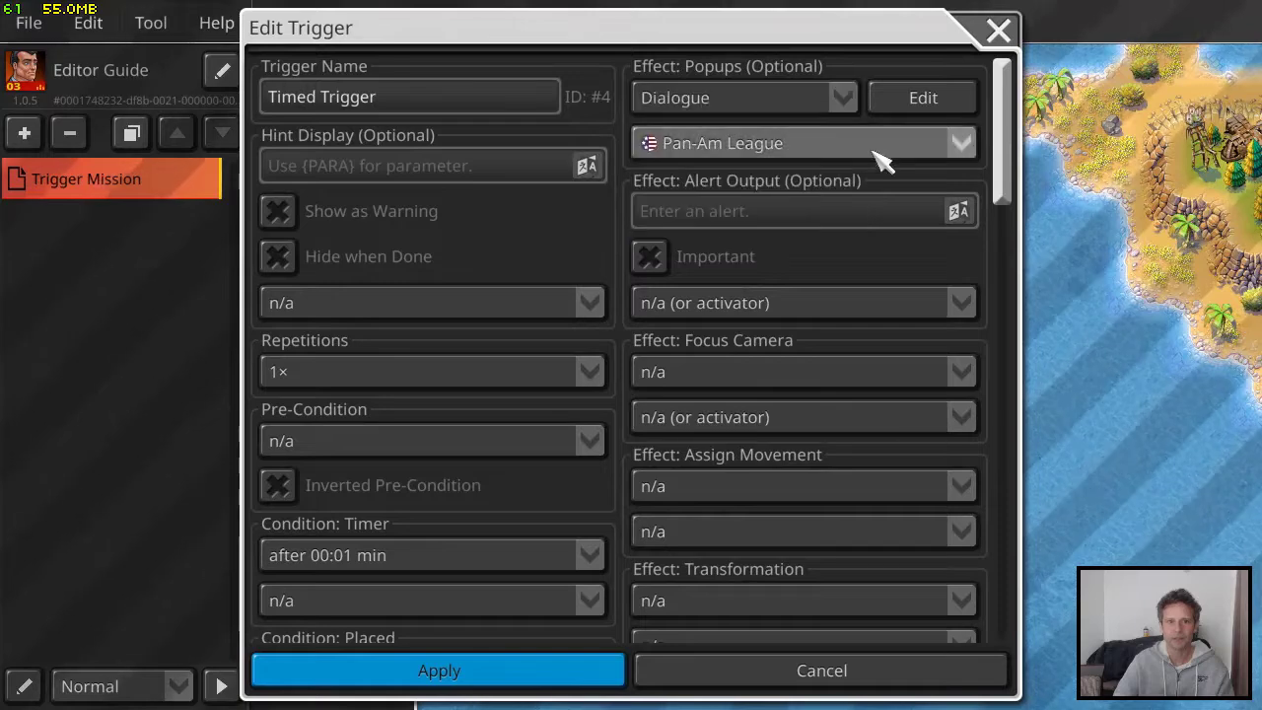
Add a text entry to the Timed Trigger's dialogue with Major Tom as the first figure and no second figure
{"action": "left_click", "coordinate": [917, 99]}
{"action": "left_click", "coordinate": [465, 523]}
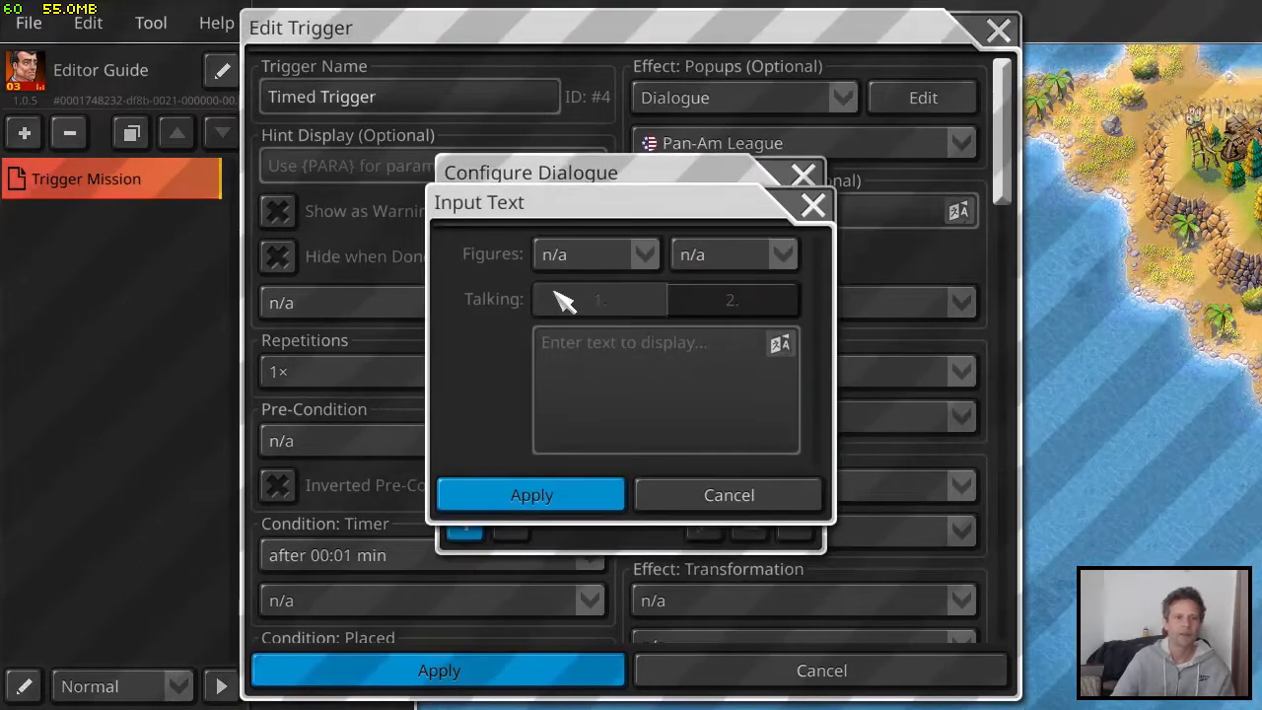
{"action": "left_click", "coordinate": [598, 259]}
{"action": "left_click", "coordinate": [651, 515]}
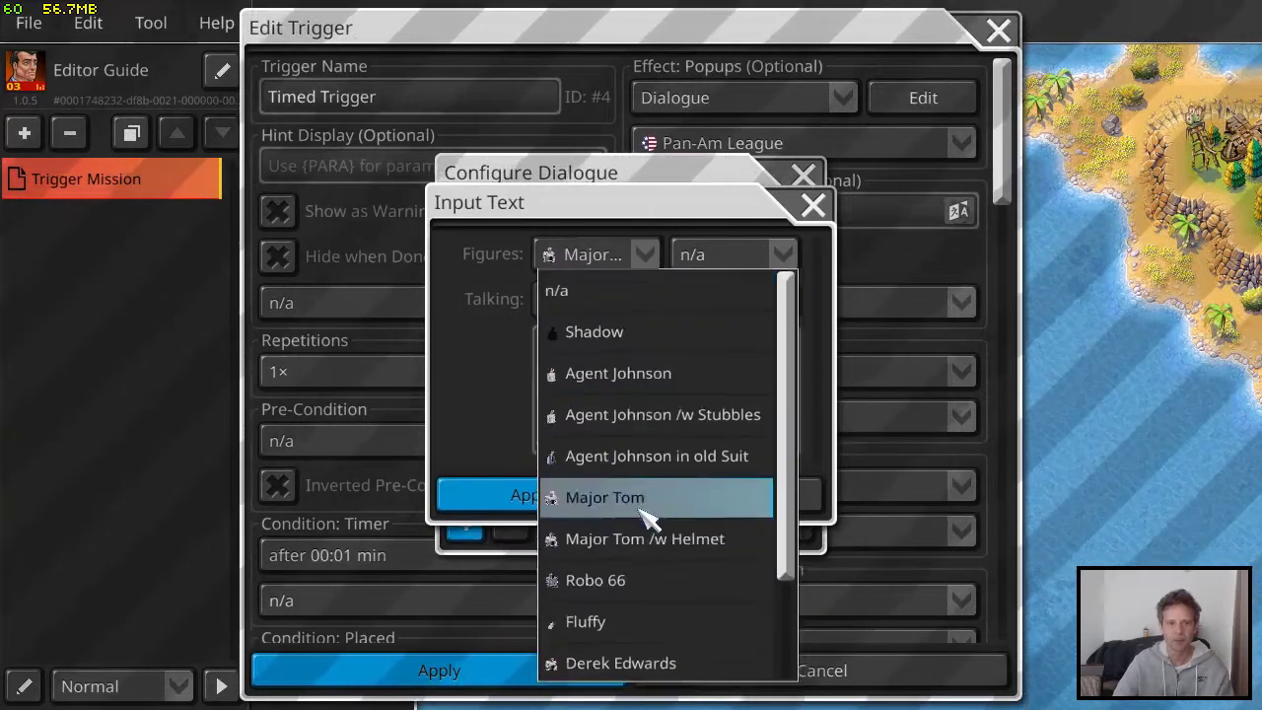
{"action": "left_click", "coordinate": [725, 258]}
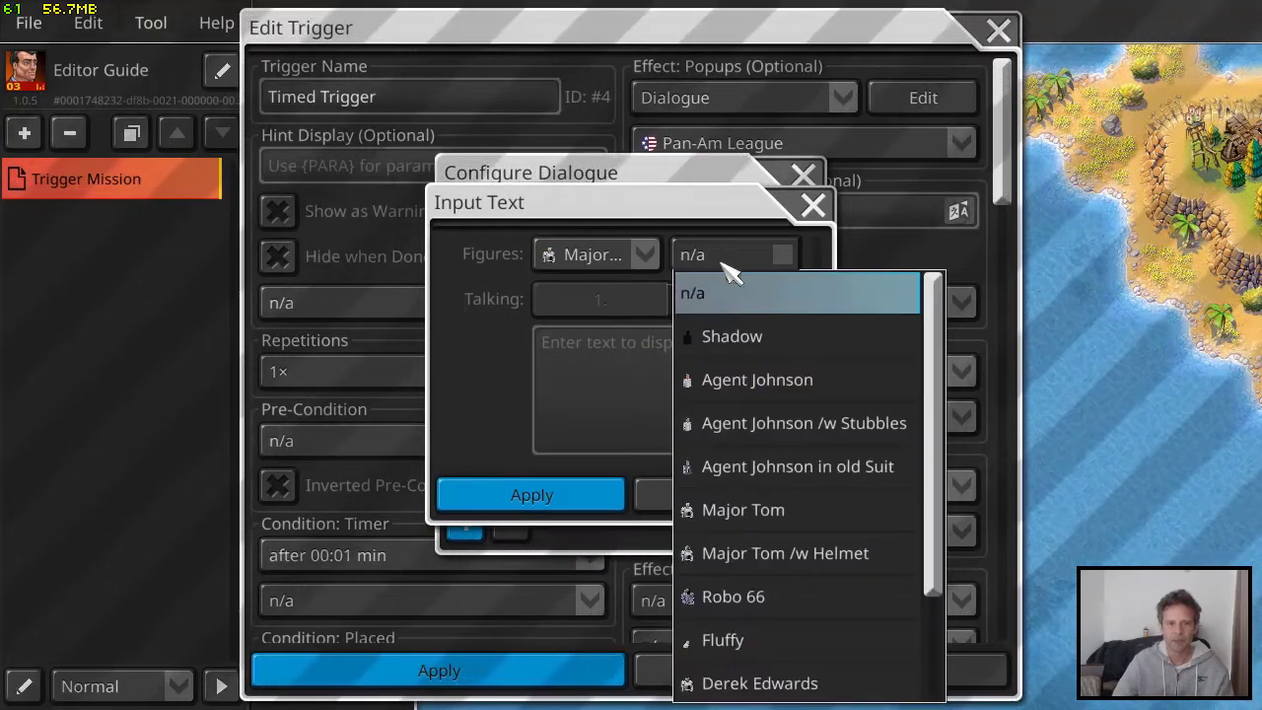
{"action": "left_click", "coordinate": [617, 377]}
Enter "Eliminate the speedboat!" as the dialogue text, apply the entry and trigger, and close the scenario setup
{"action": "left_click", "coordinate": [617, 377]}
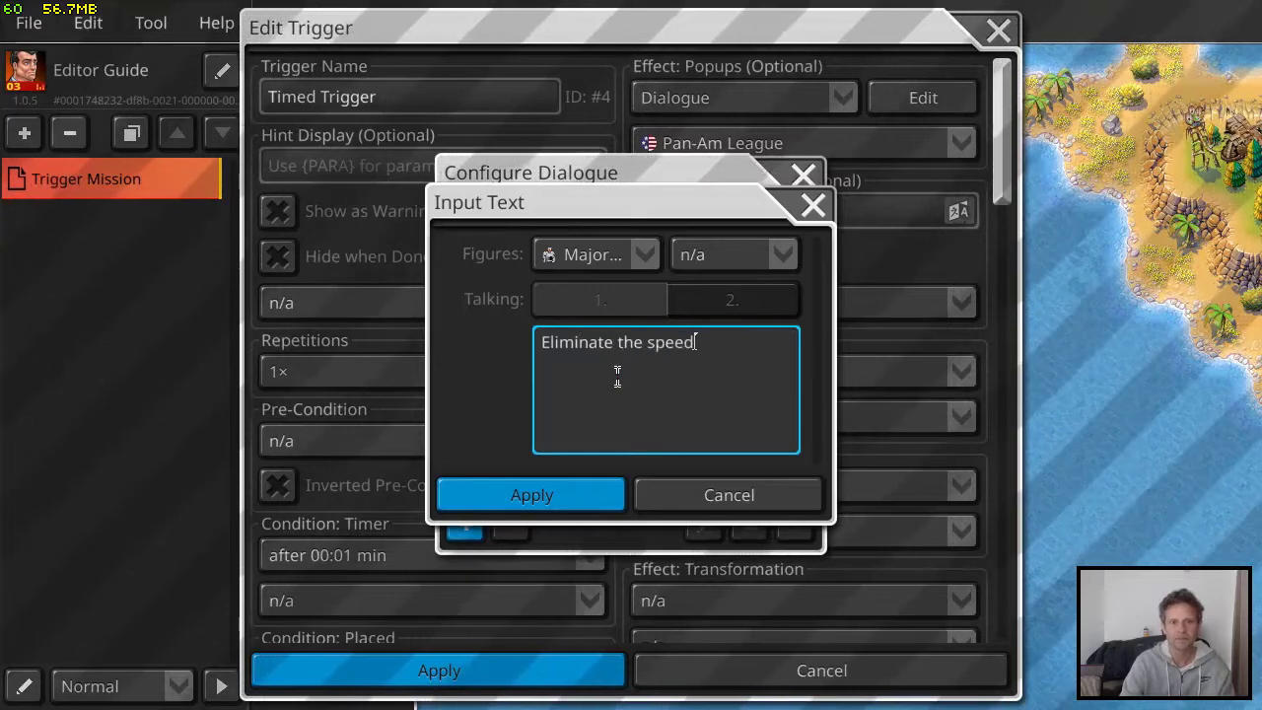
{"action": "type", "text": "Eliminate the speedboat!"}
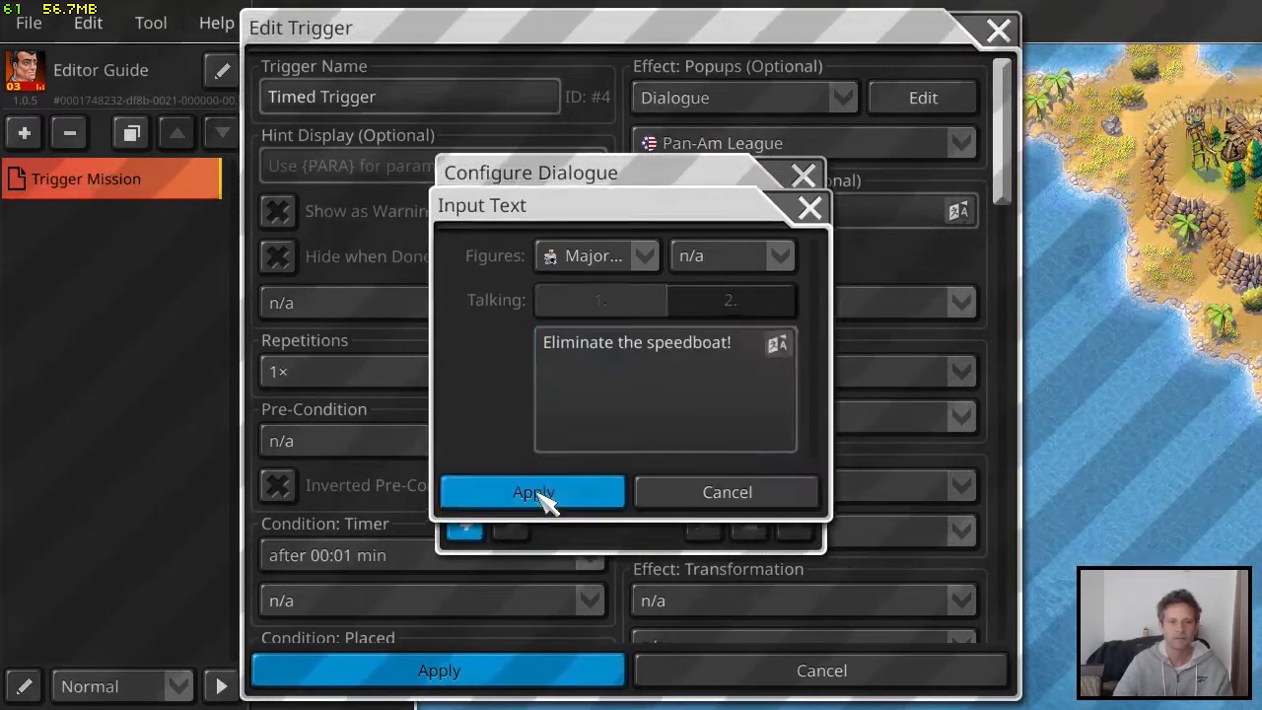
{"action": "left_click", "coordinate": [544, 497]}
{"action": "left_click", "coordinate": [800, 177]}
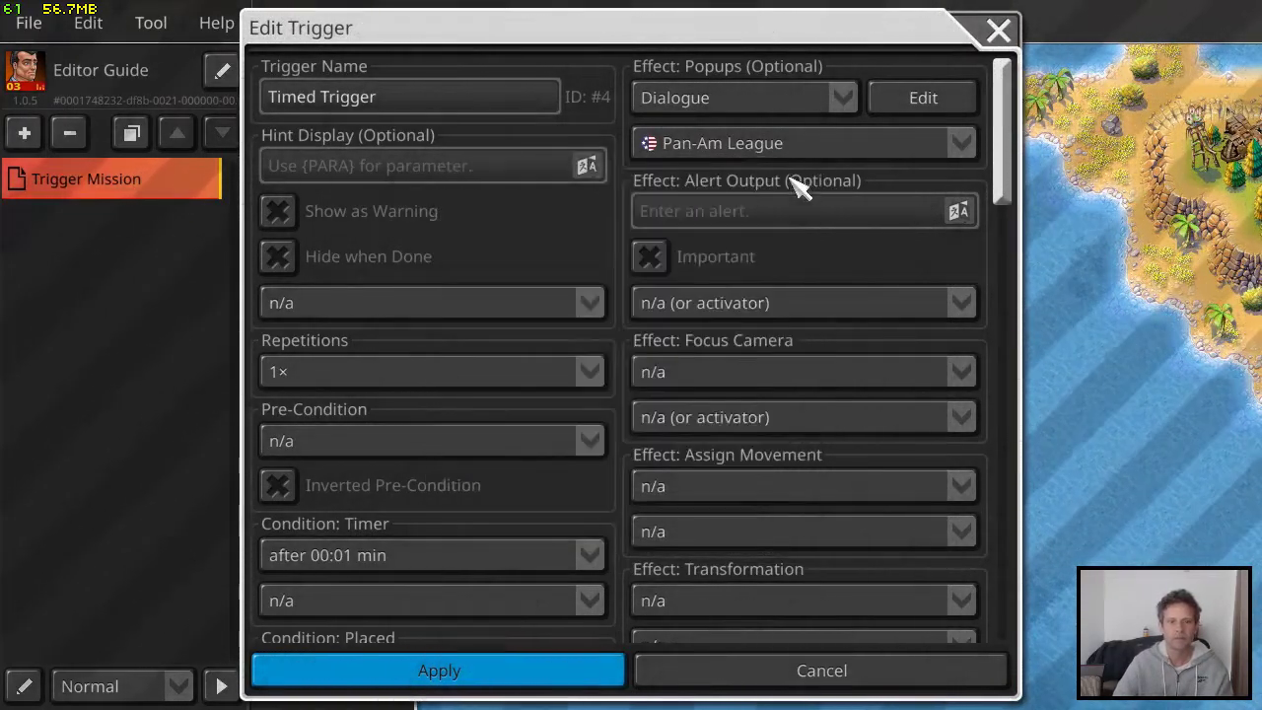
{"action": "left_click", "coordinate": [493, 681]}
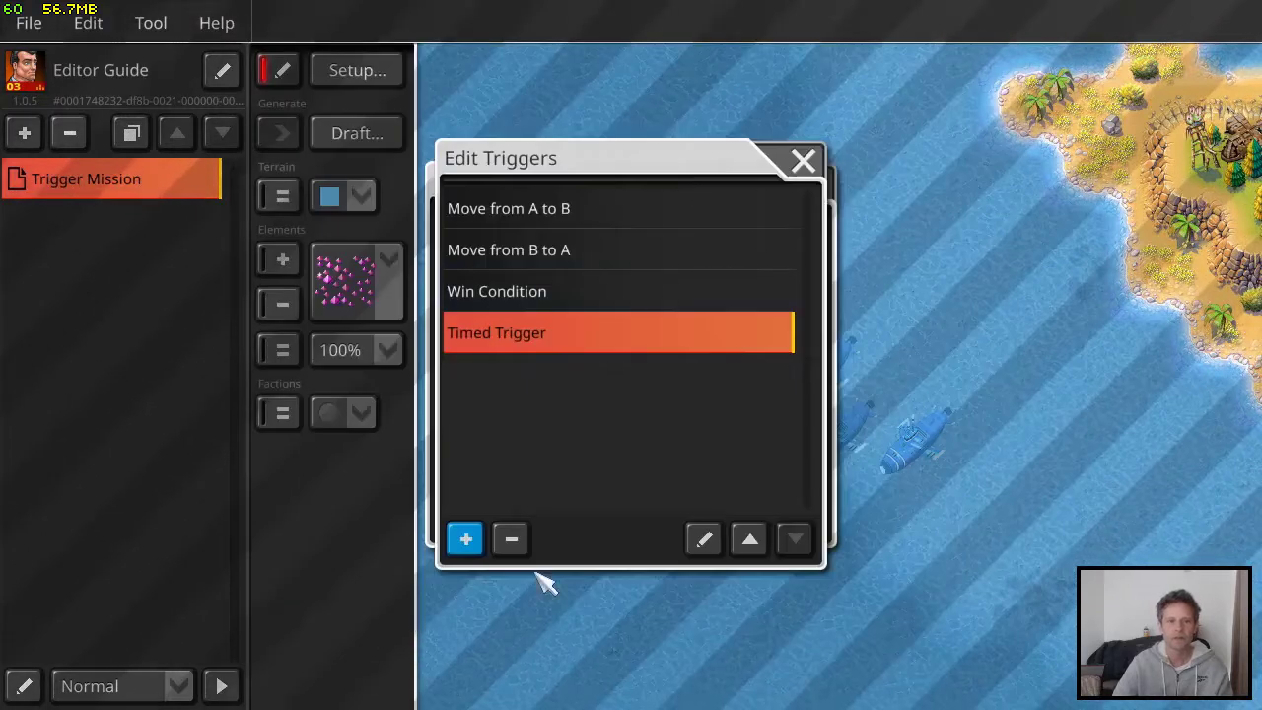
{"action": "left_click", "coordinate": [802, 160]}
{"action": "left_click", "coordinate": [814, 183]}
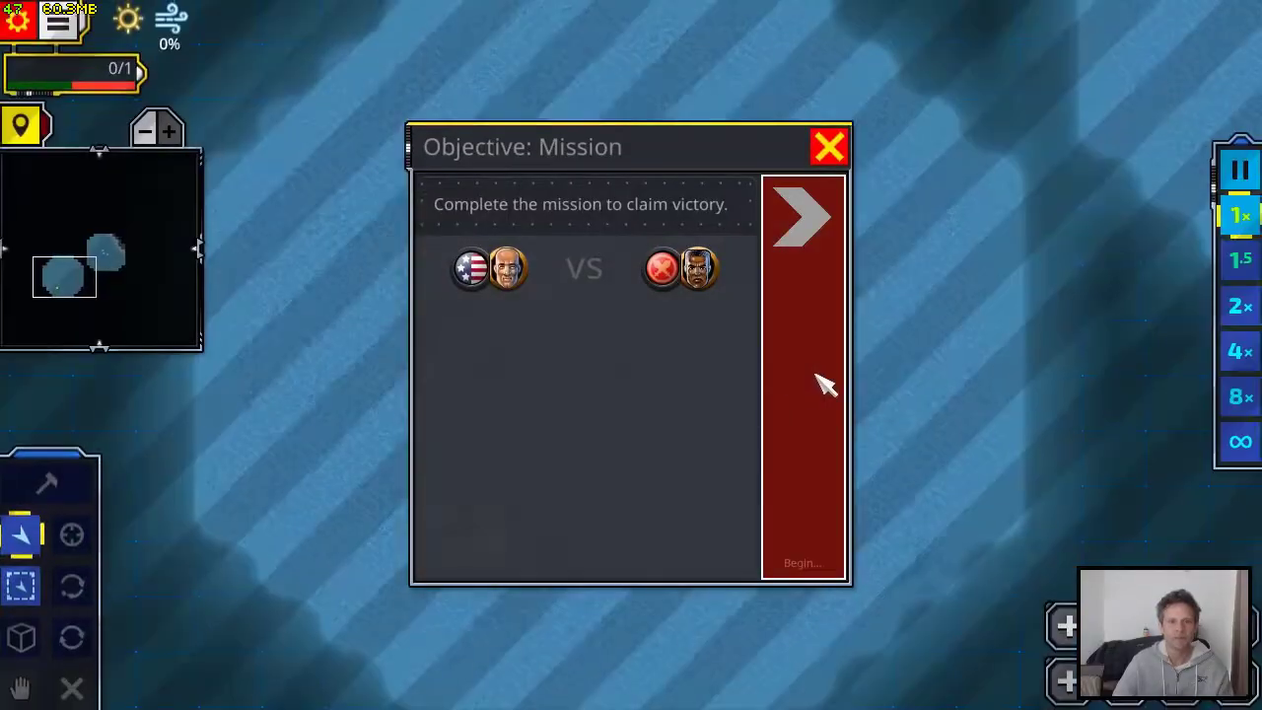
Check the timed dialogue and the speedboat's movement in a test game, and leave the game to return to the editor
{"action": "left_click", "coordinate": [820, 386]}
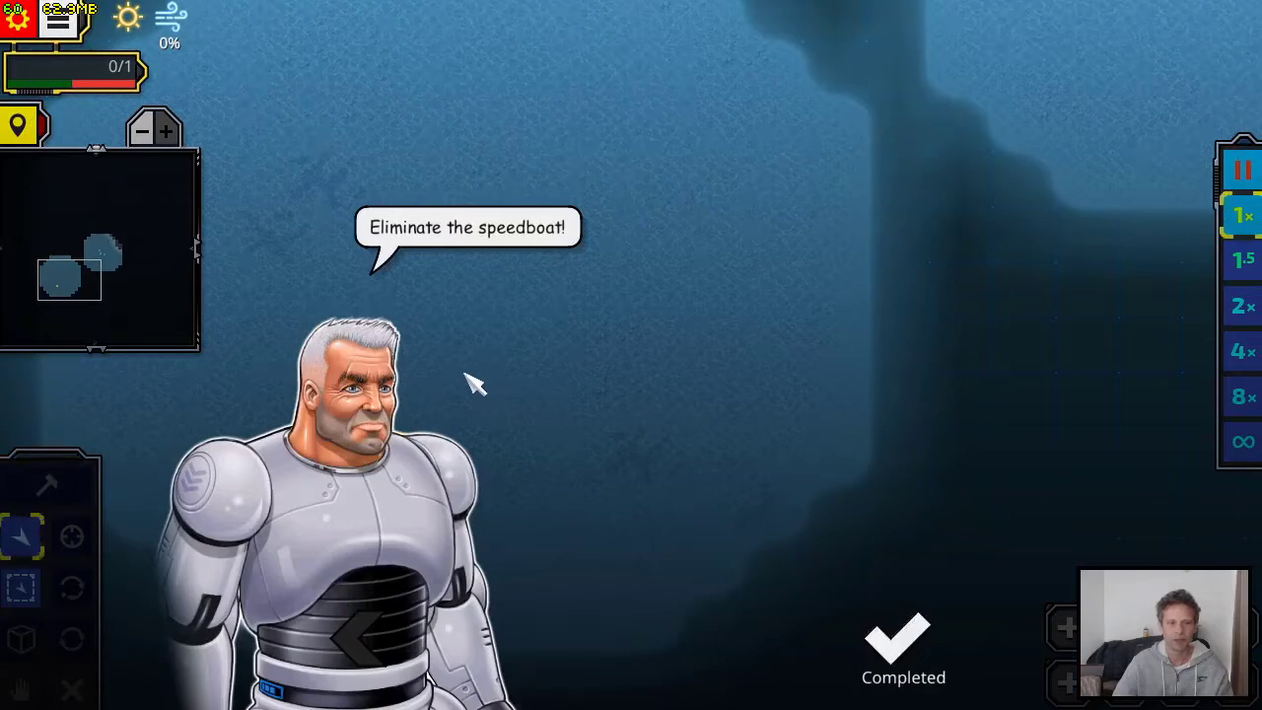
{"action": "left_click", "coordinate": [899, 651]}
{"action": "left_click_drag", "start_coordinate": [558, 515], "coordinate": [744, 469]}
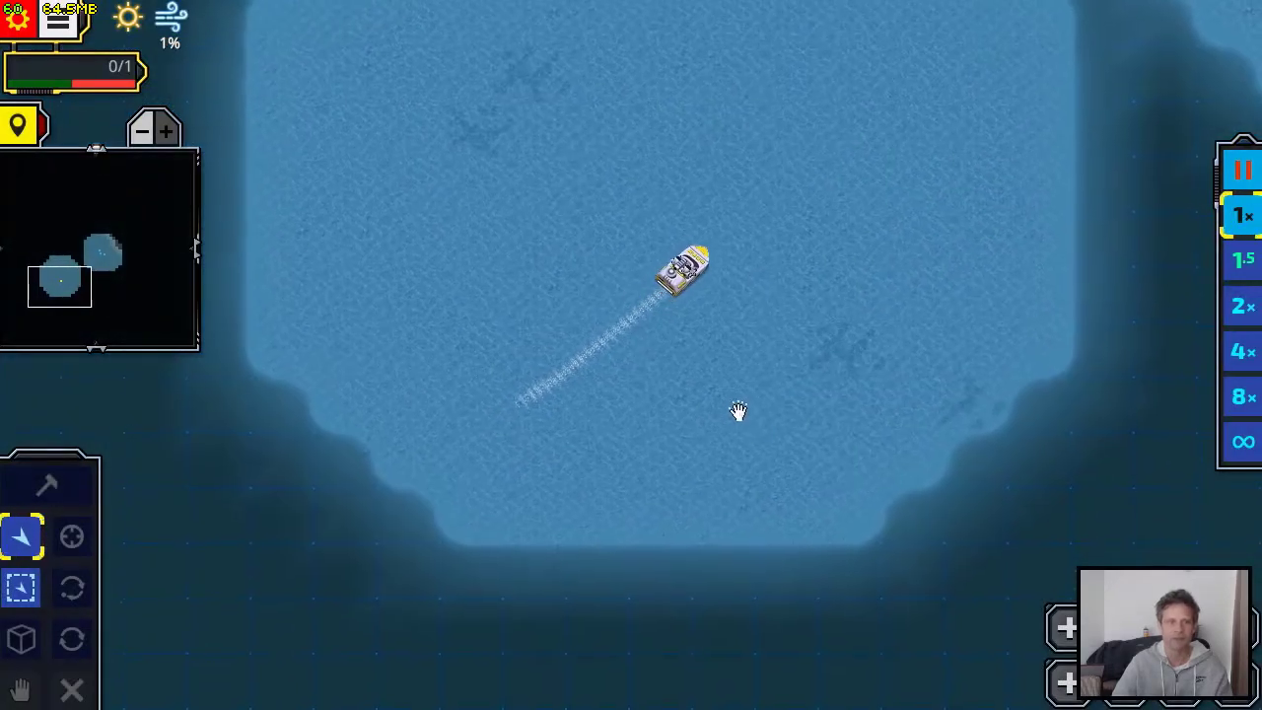
{"action": "key", "text": "Escape"}
{"action": "left_click", "coordinate": [764, 510]}
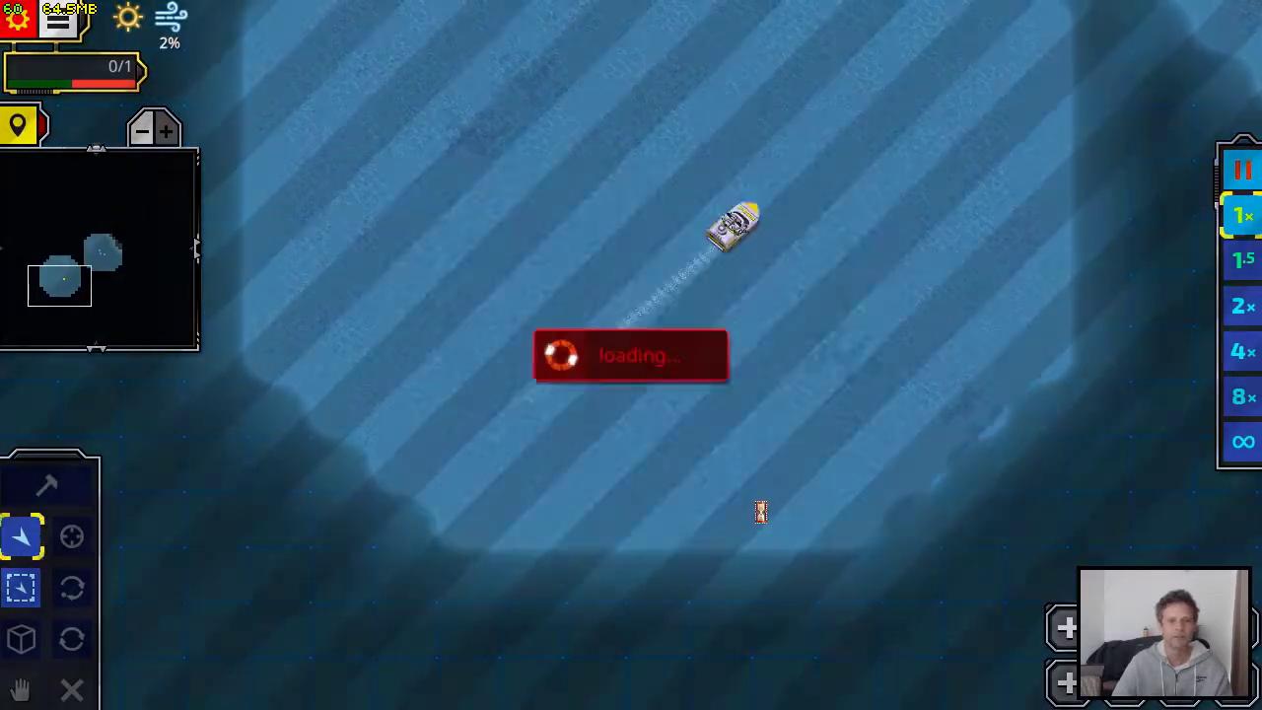
Run the Trigger Mission again, complete its opening dialogue and leave the game
{"action": "left_click", "coordinate": [112, 183]}
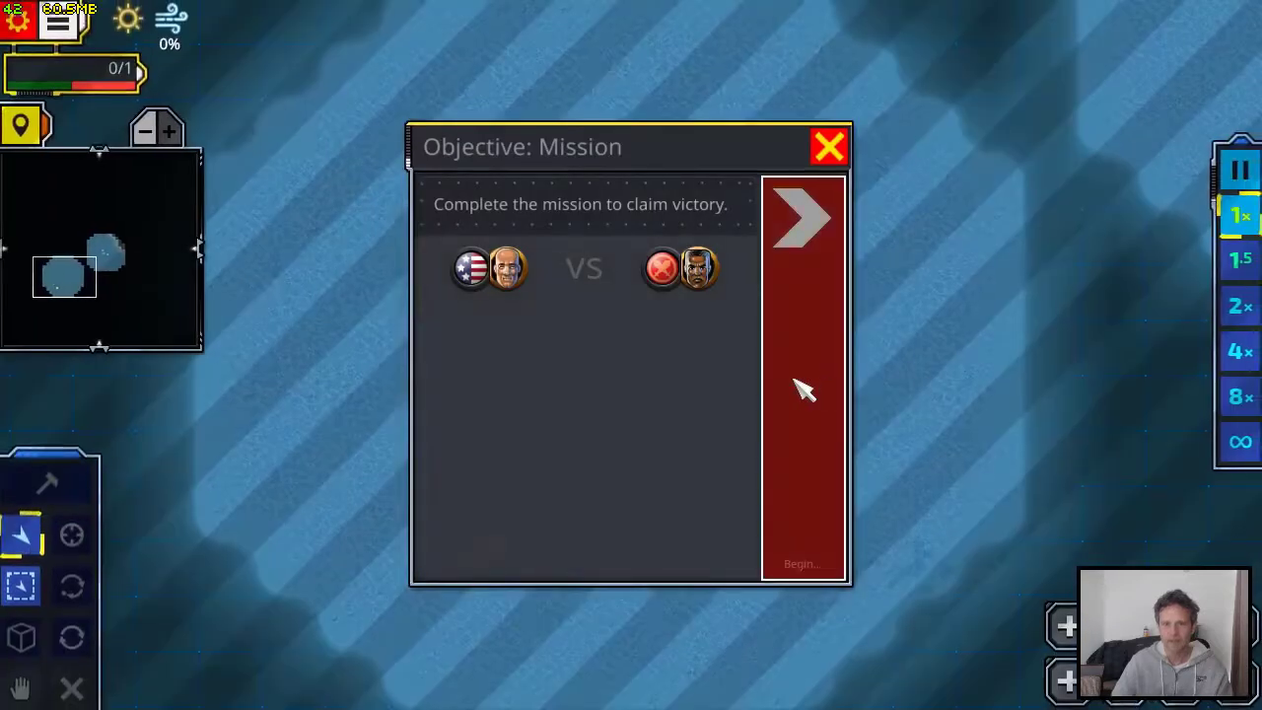
{"action": "left_click", "coordinate": [803, 388]}
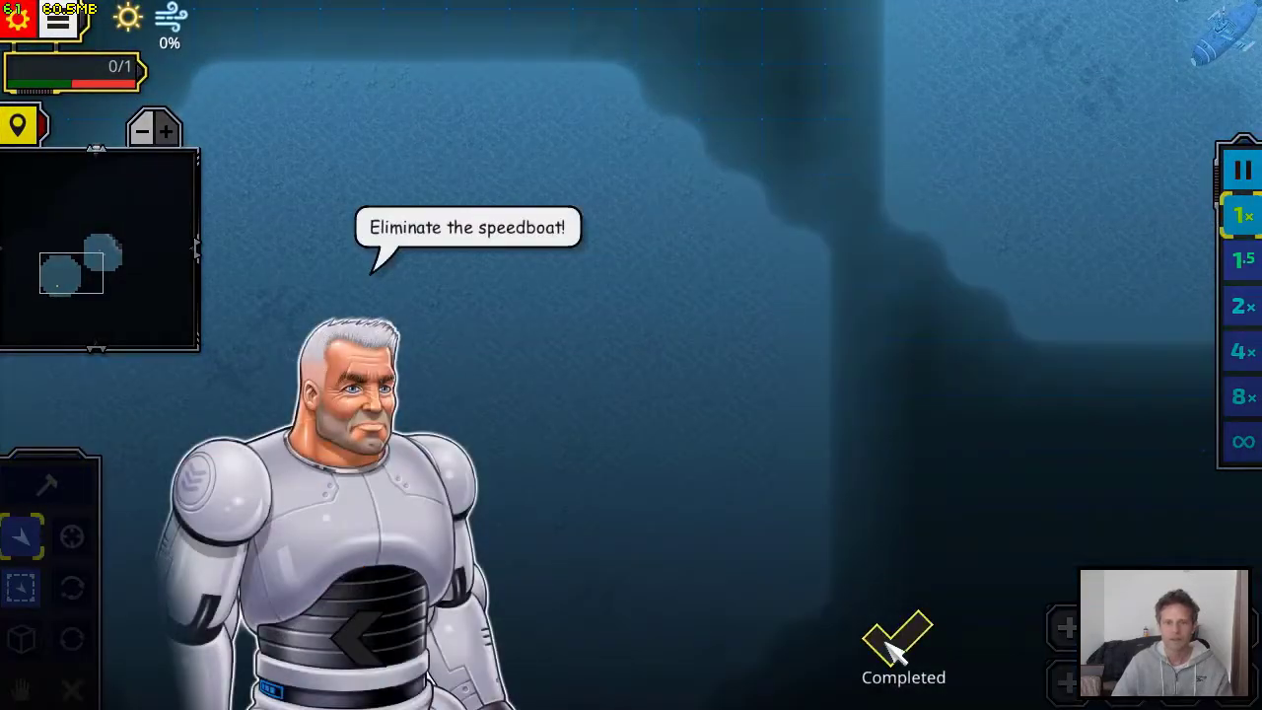
{"action": "left_click", "coordinate": [895, 643]}
{"action": "key", "text": "Escape"}
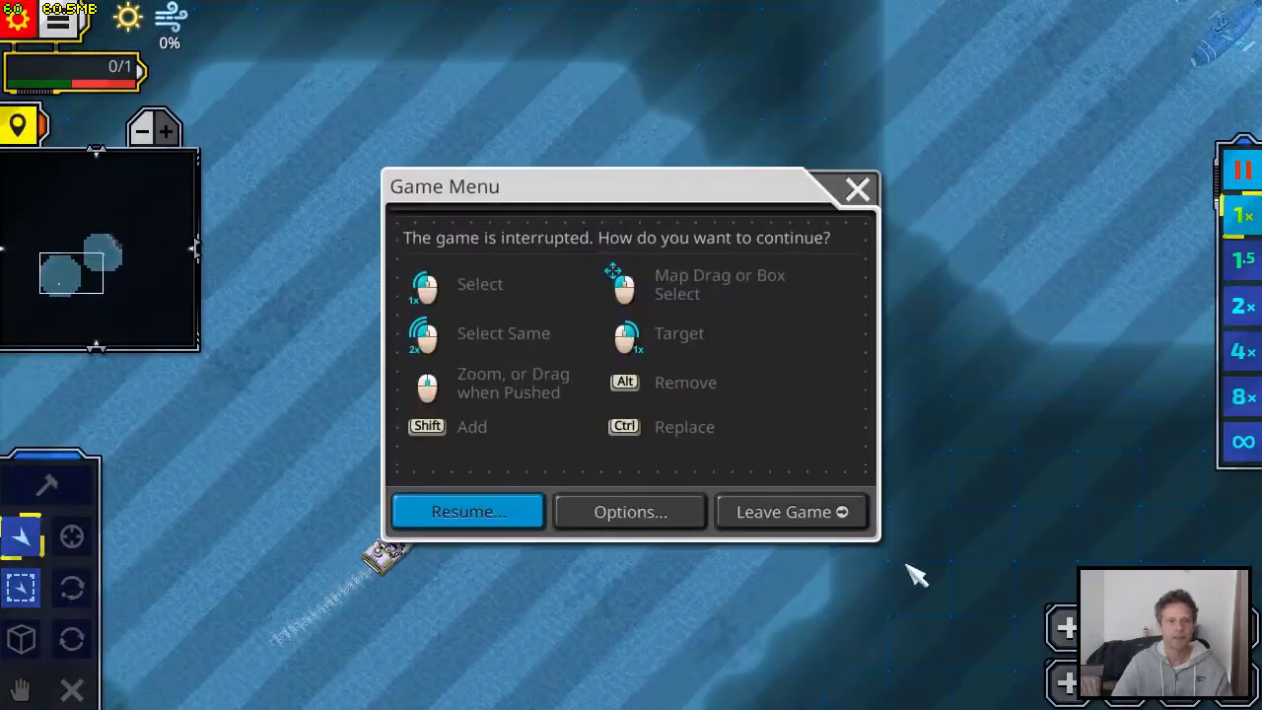
{"action": "left_click", "coordinate": [795, 515]}
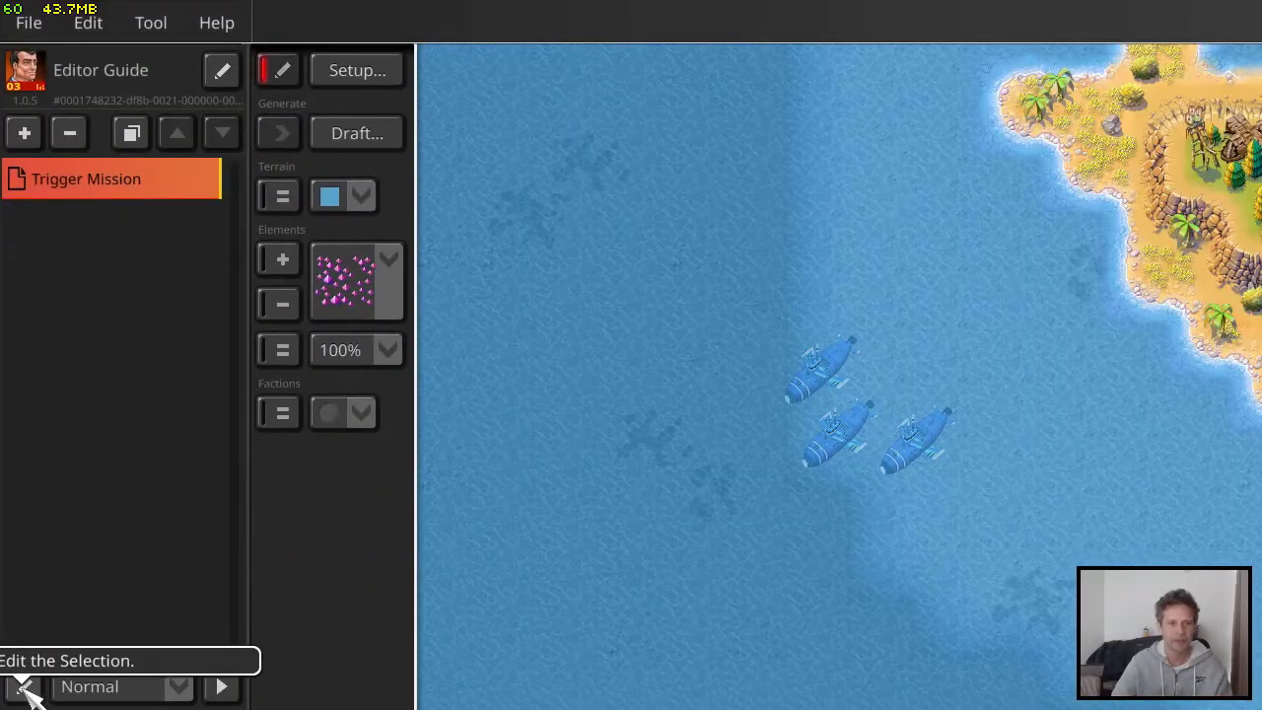
Reopen the Win Condition trigger and enter "Eliminate the enemy!" as its hint display
{"action": "left_click", "coordinate": [370, 67]}
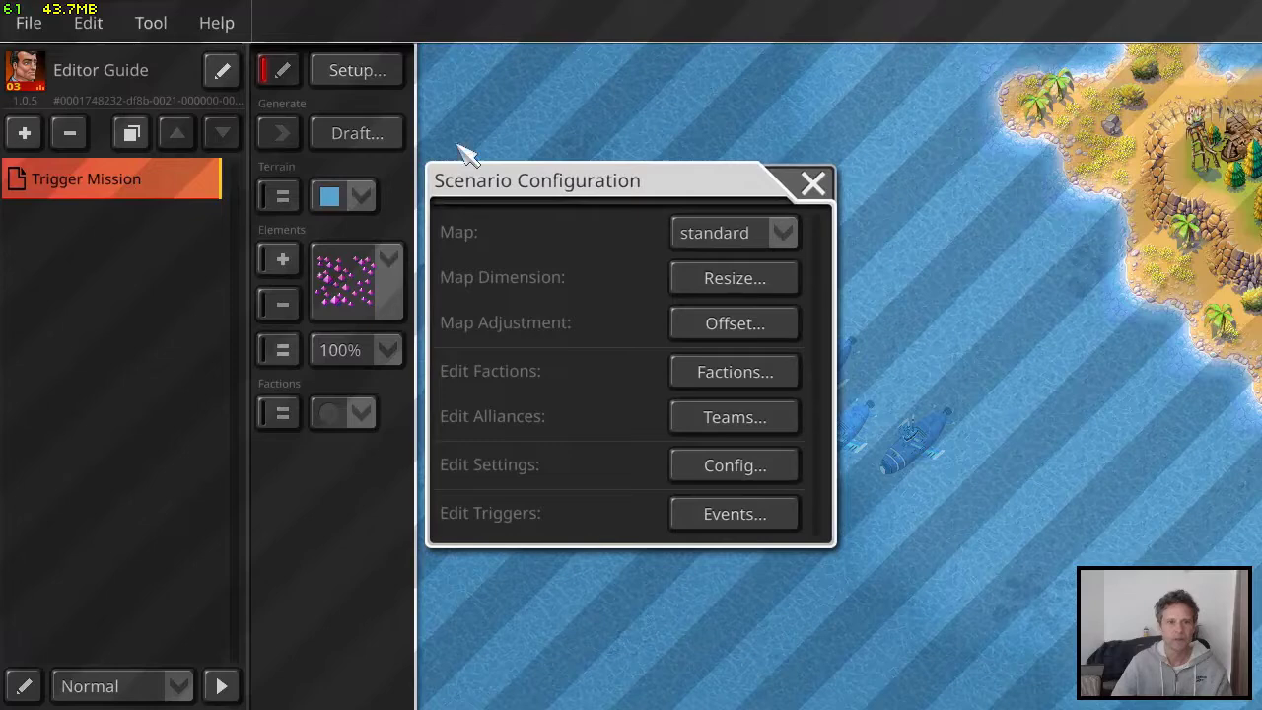
{"action": "left_click", "coordinate": [746, 524]}
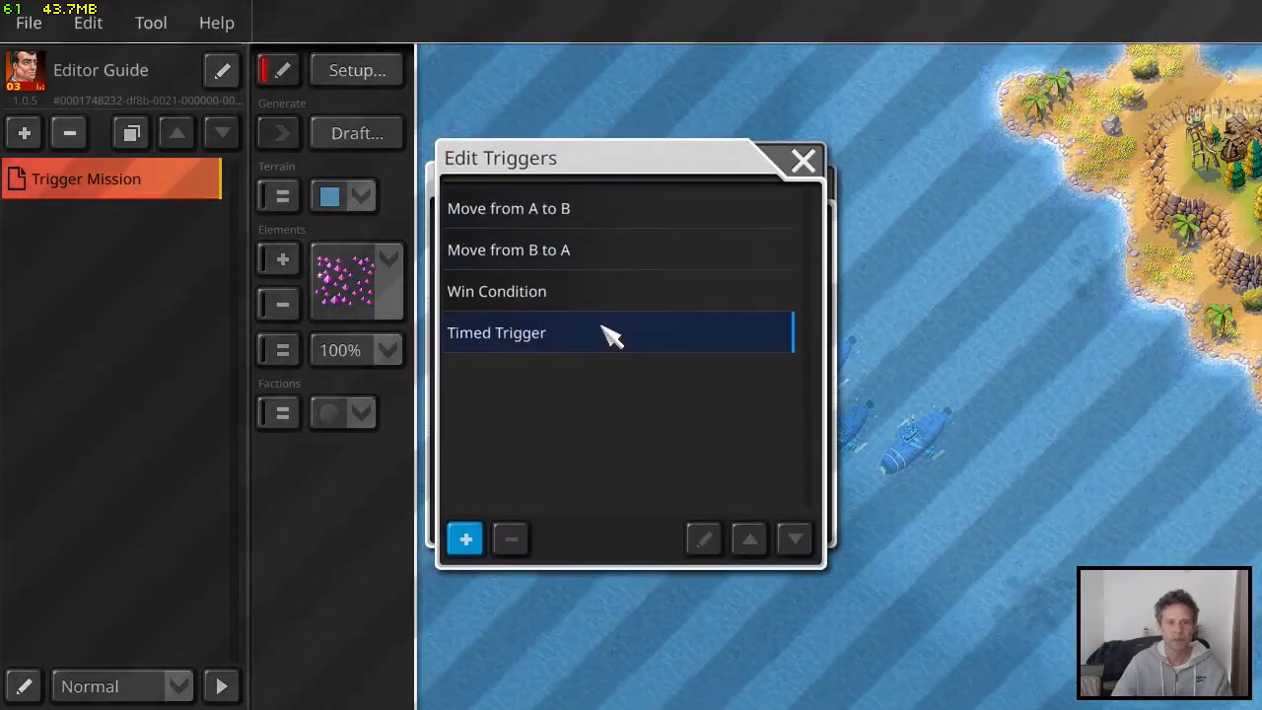
{"action": "left_click", "coordinate": [584, 296]}
{"action": "left_click", "coordinate": [703, 538]}
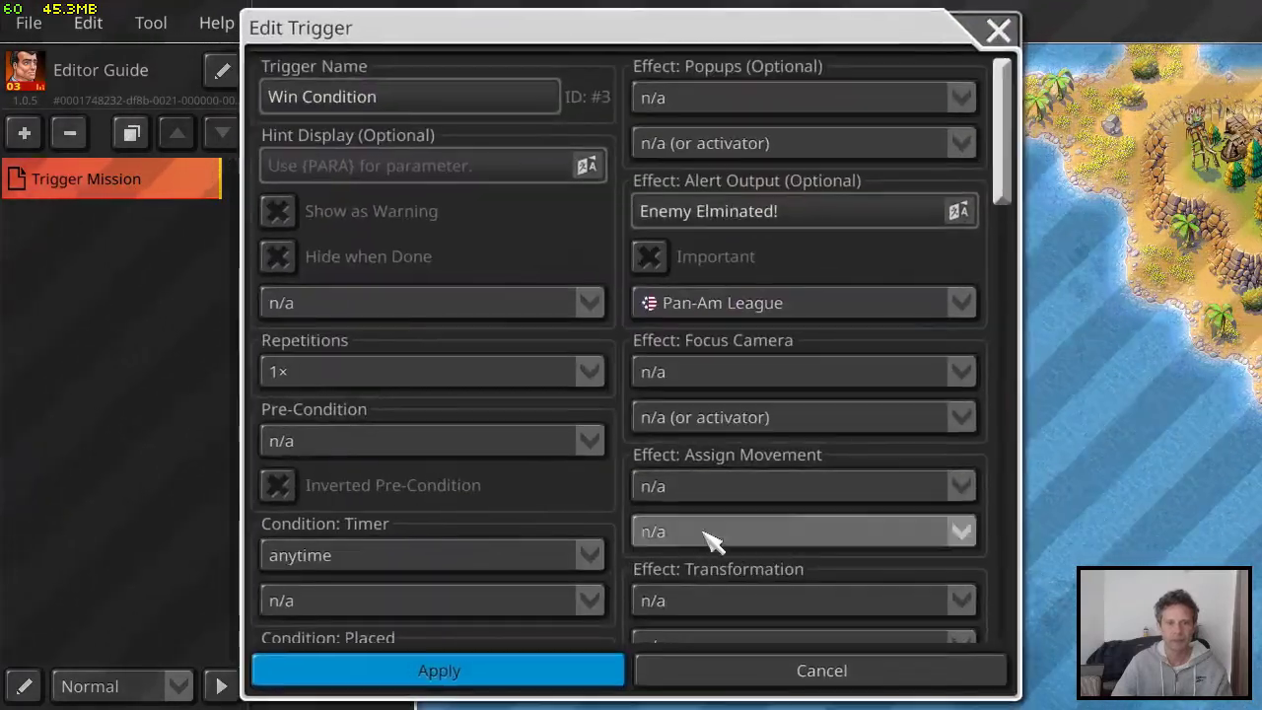
{"action": "left_click", "coordinate": [358, 168]}
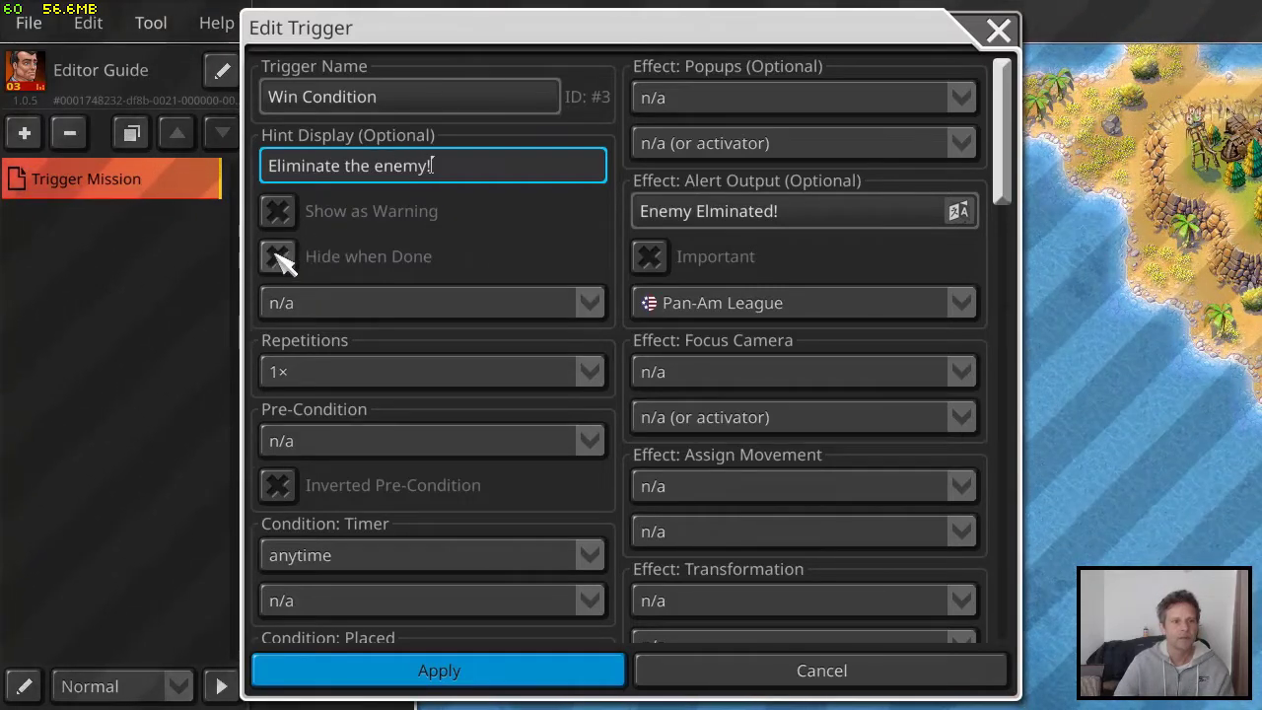
Show the hint to the Pan-Am League, apply the Win Condition trigger and close the scenario setup
{"action": "left_click", "coordinate": [379, 313]}
{"action": "left_click", "coordinate": [408, 390]}
{"action": "left_click", "coordinate": [484, 674]}
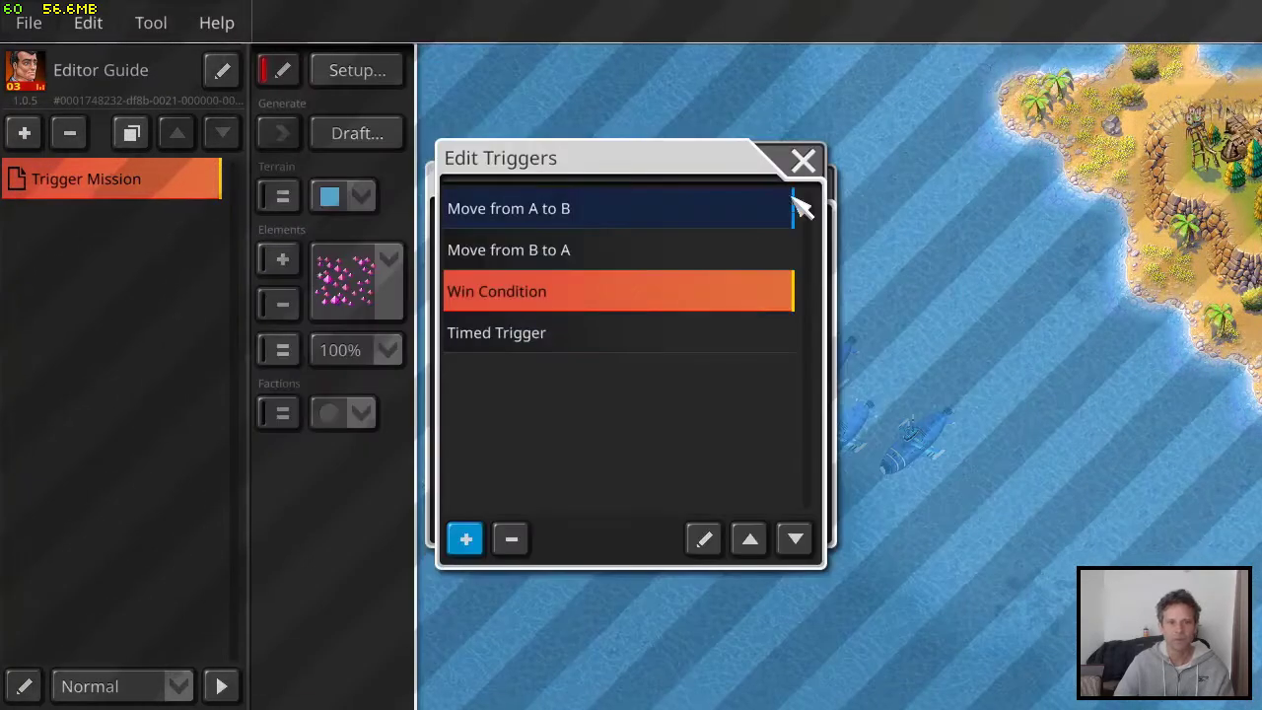
{"action": "left_click", "coordinate": [803, 163]}
{"action": "left_click", "coordinate": [826, 183]}
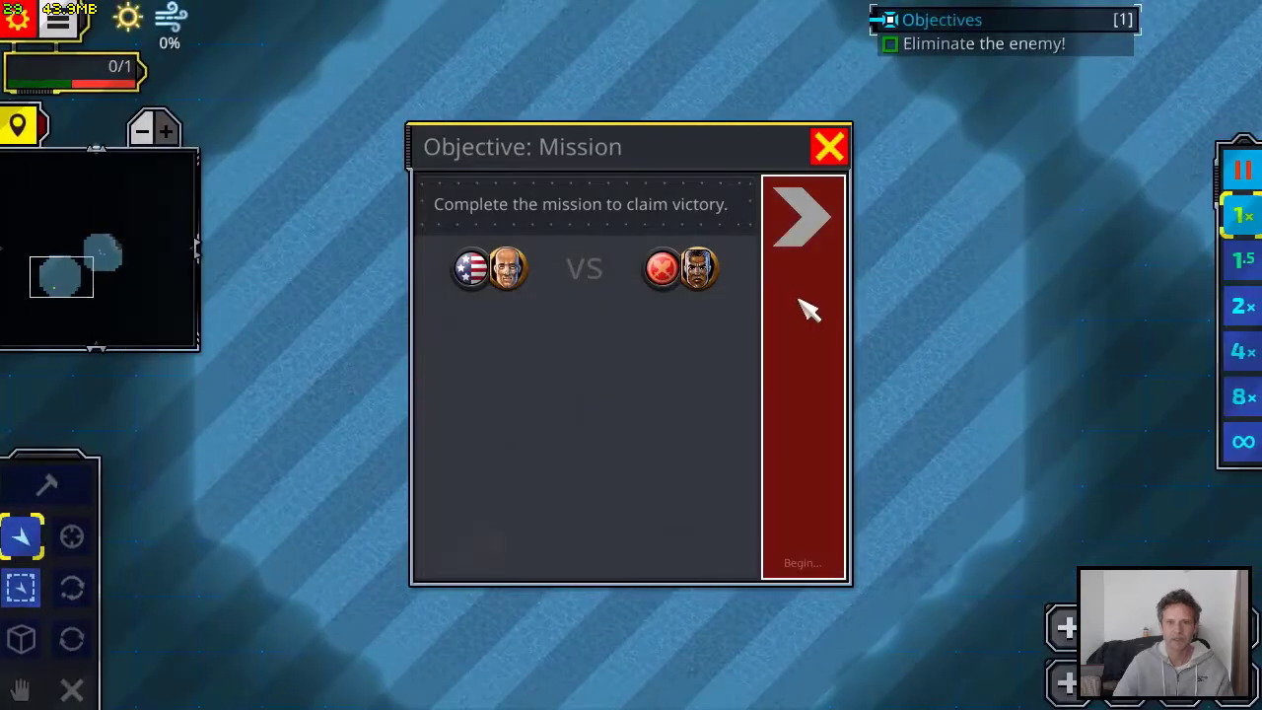
Check the objective hint in a test game of the mission, complete the dialogue and leave the game
{"action": "left_click", "coordinate": [810, 312]}
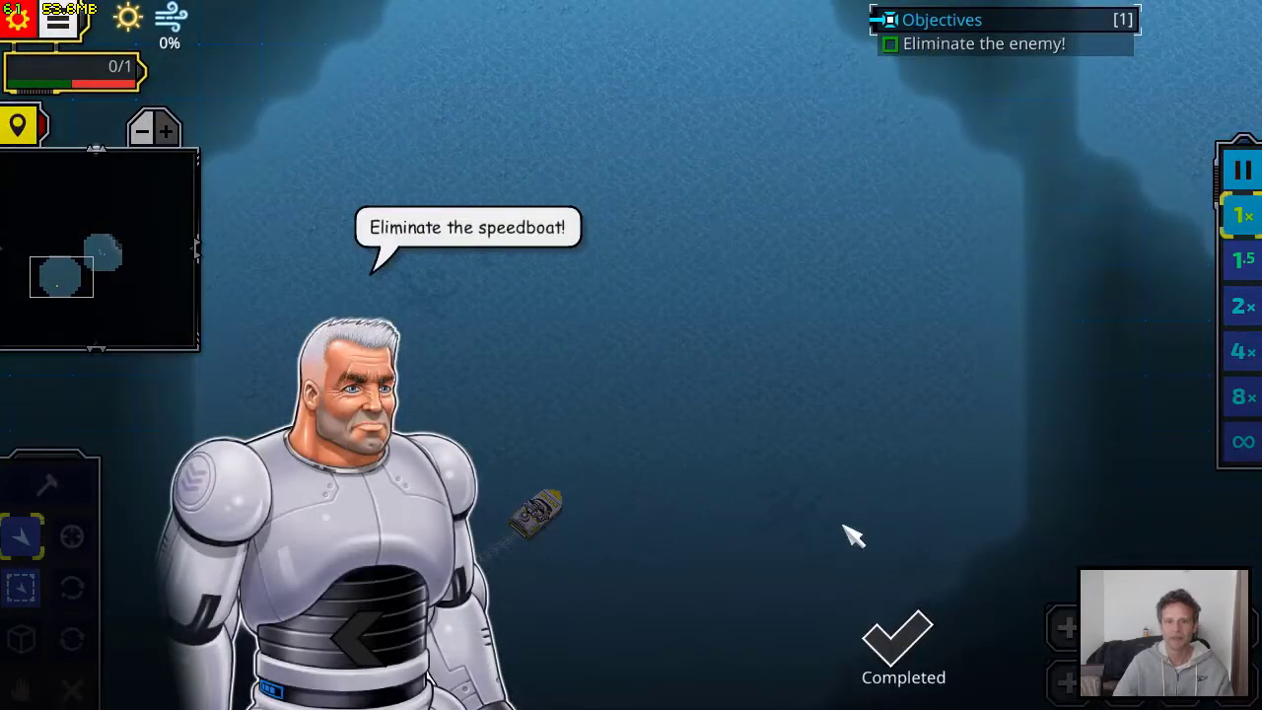
{"action": "left_click", "coordinate": [874, 652]}
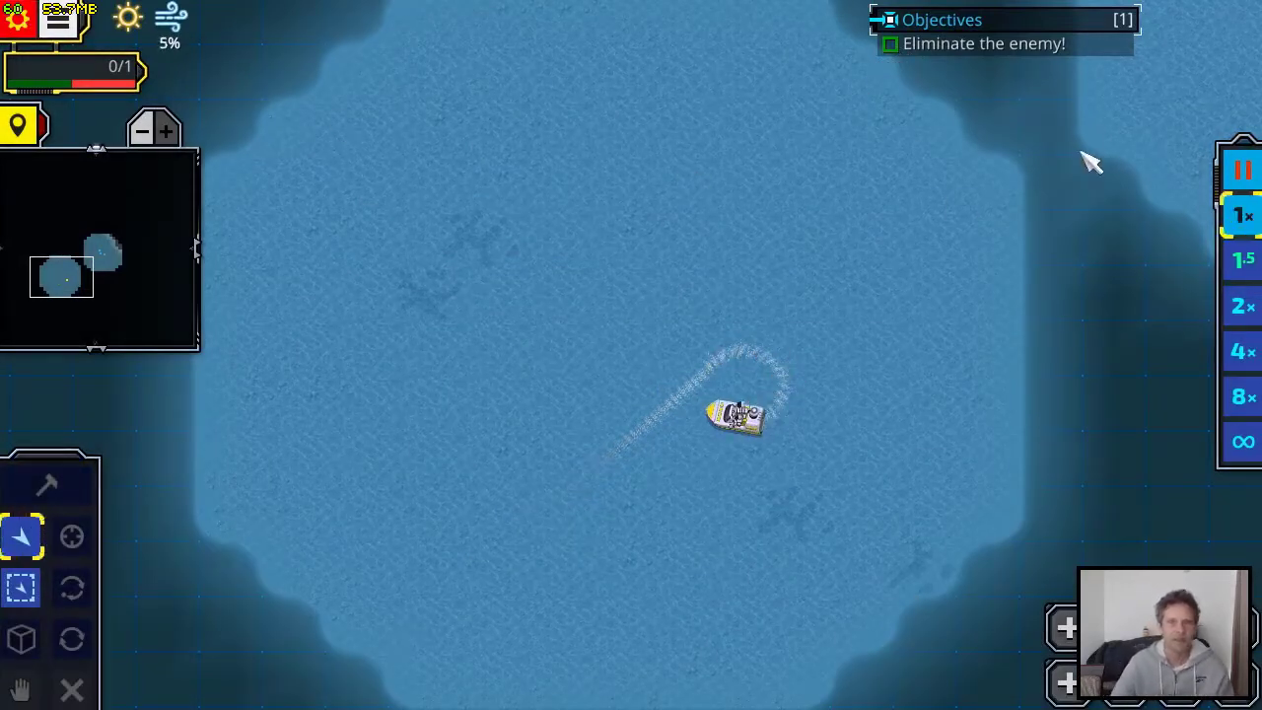
{"action": "left_click", "coordinate": [57, 19]}
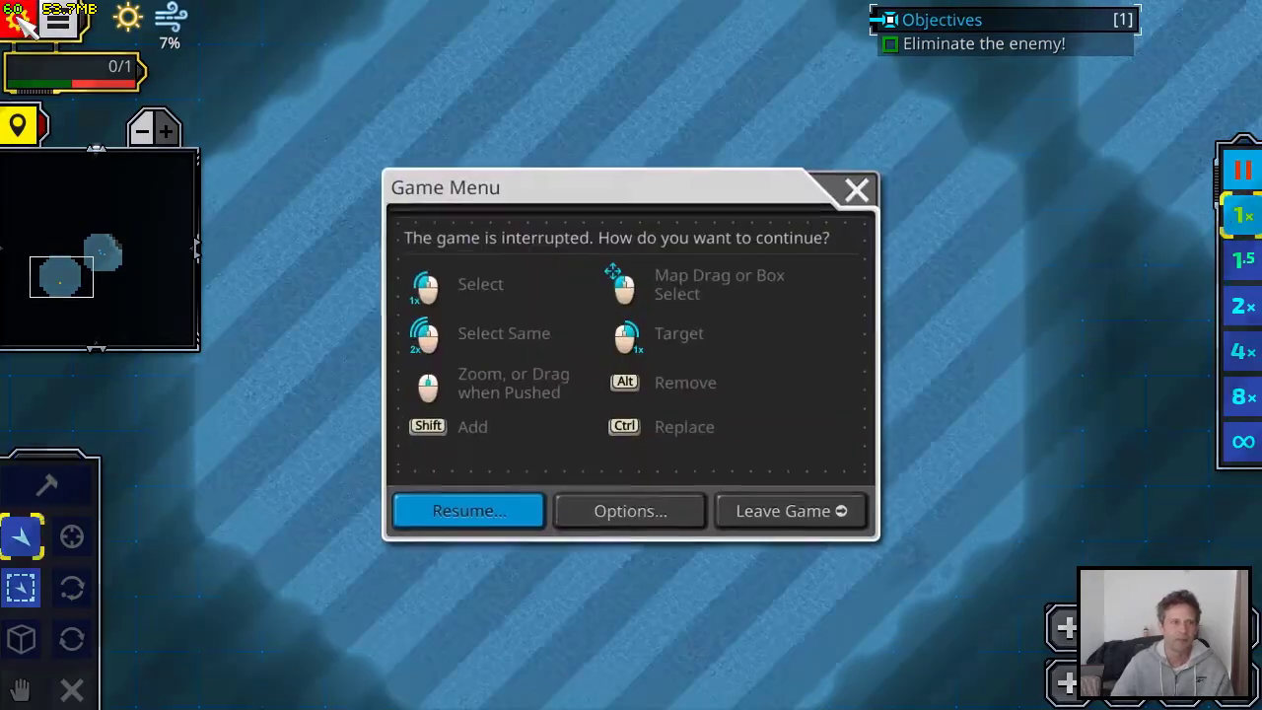
{"action": "left_click", "coordinate": [795, 515]}
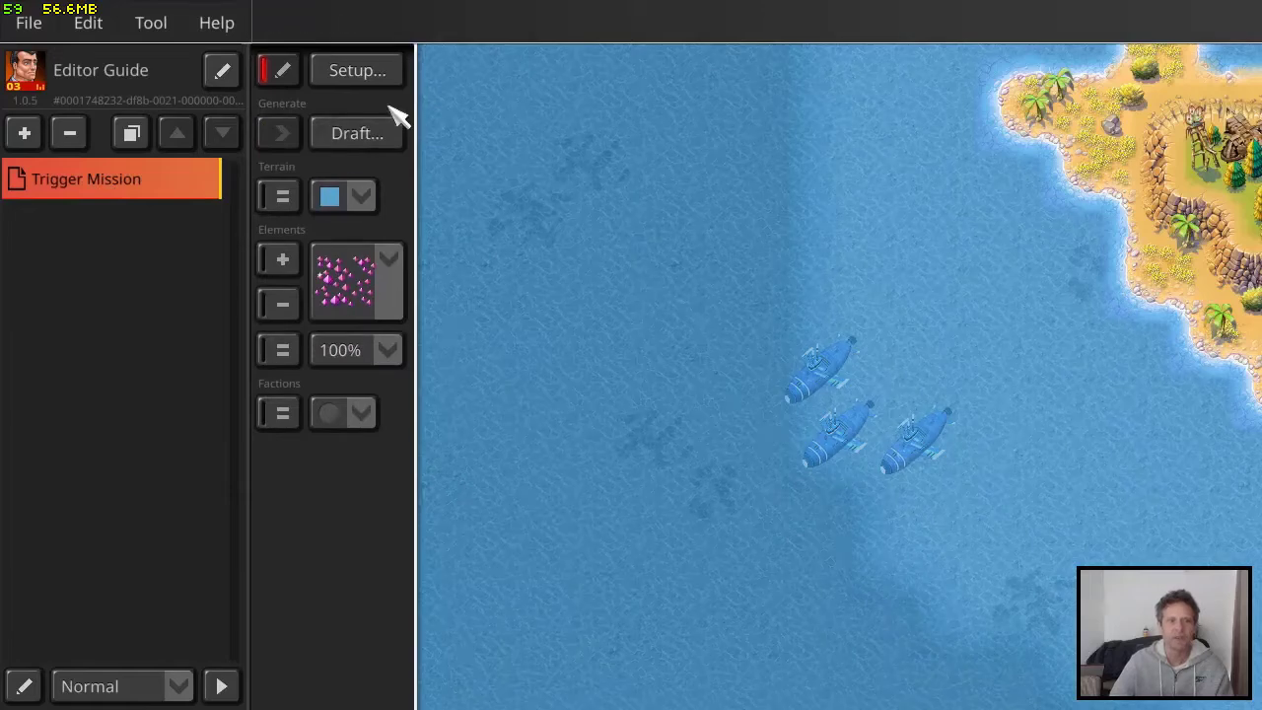
Reopen the Timed Trigger and examine which triggers can serve as its pre-condition
{"action": "left_click", "coordinate": [367, 71]}
{"action": "left_click", "coordinate": [740, 510]}
{"action": "left_click", "coordinate": [591, 340]}
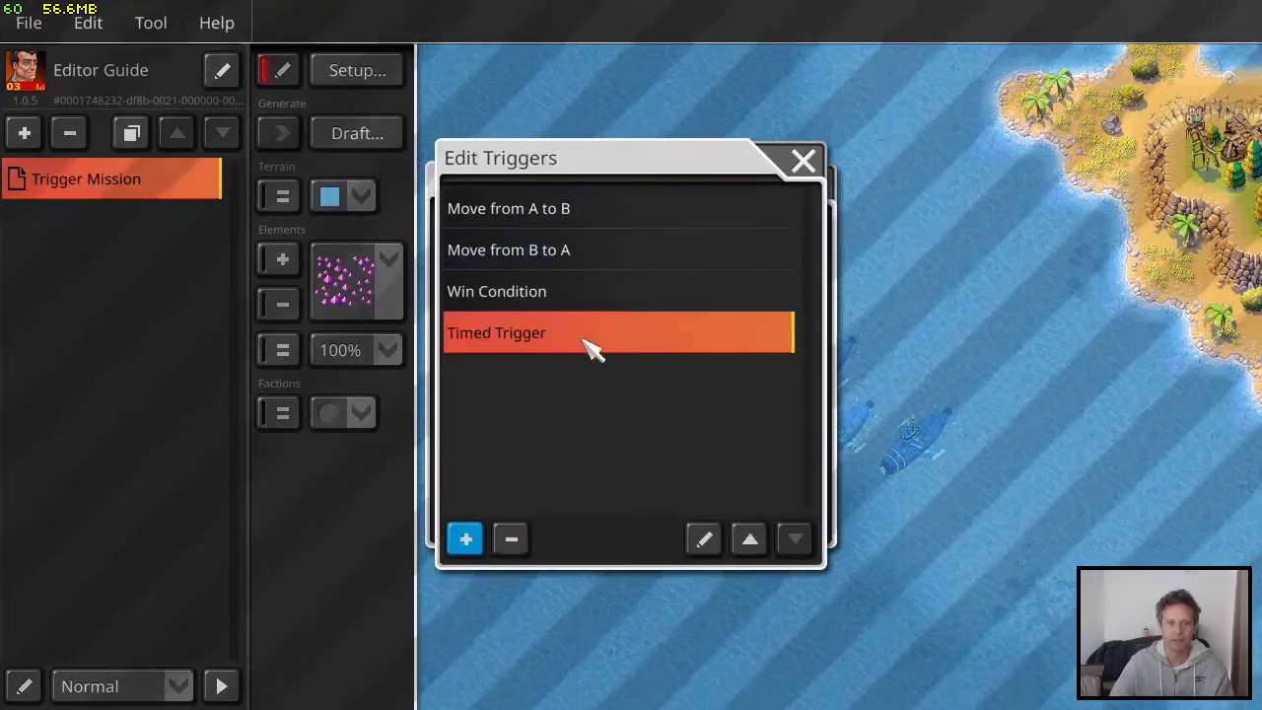
{"action": "left_click", "coordinate": [707, 539]}
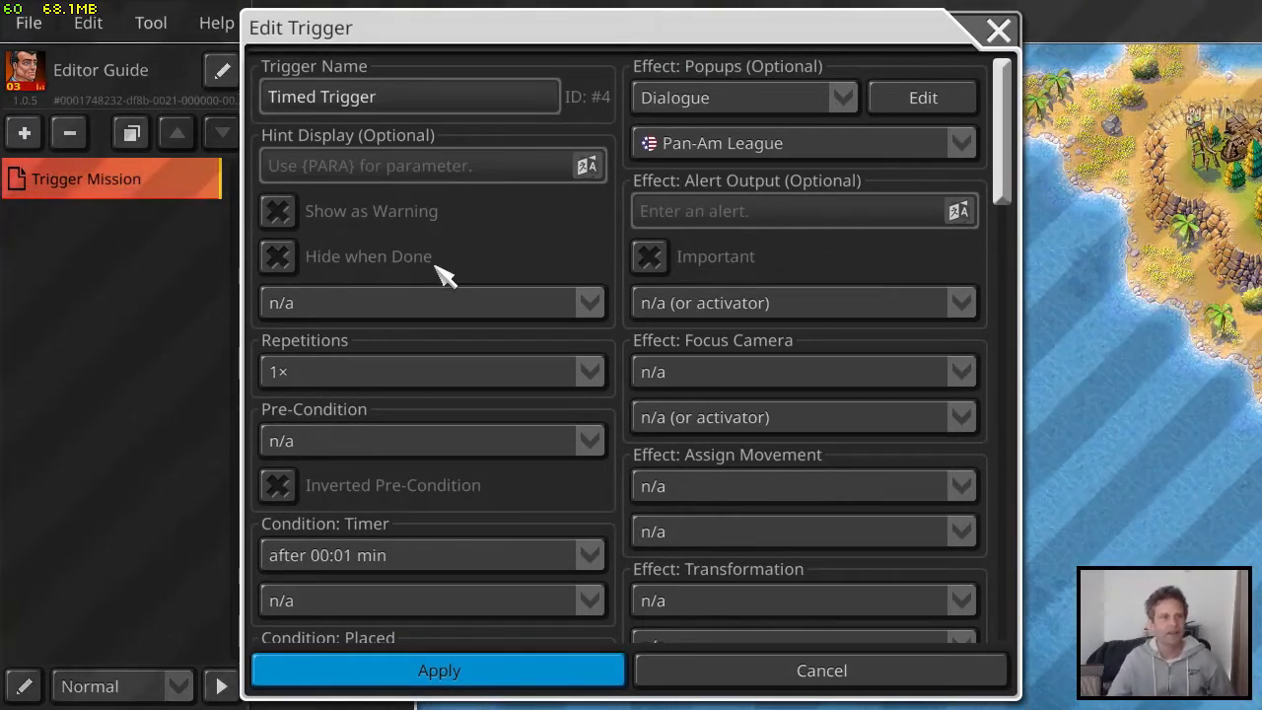
{"action": "left_click", "coordinate": [390, 446]}
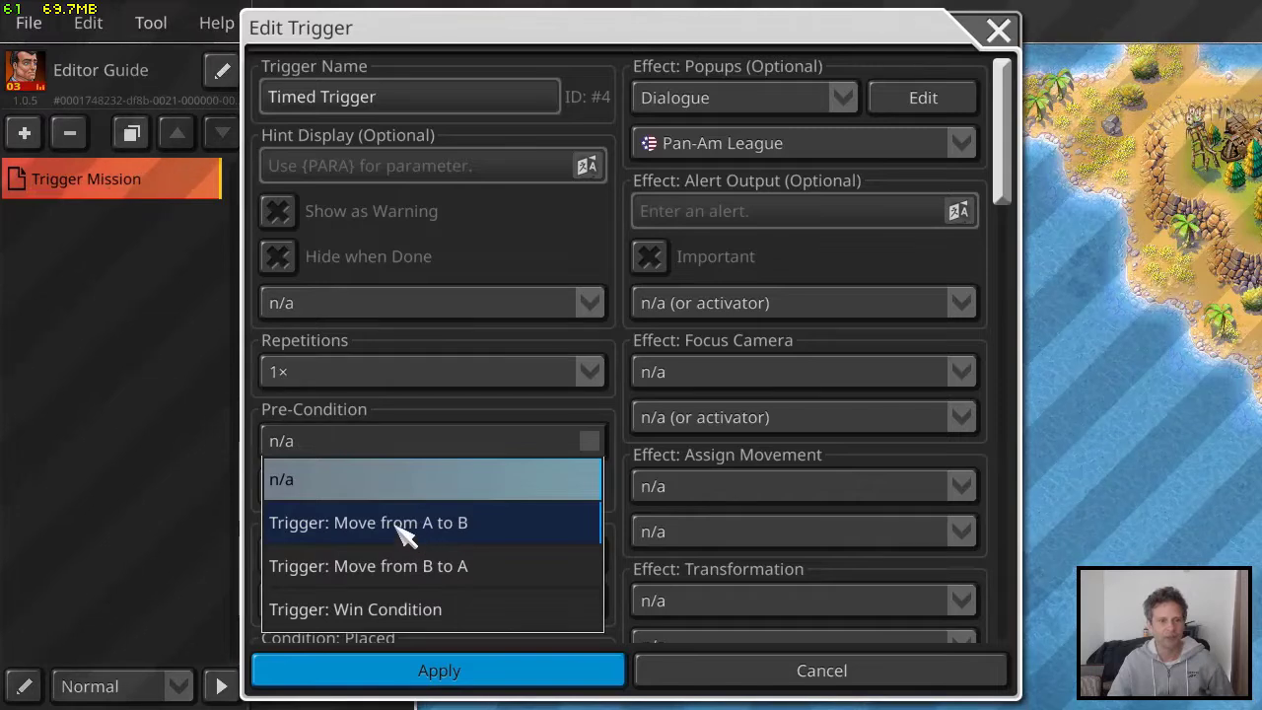
{"action": "left_click", "coordinate": [502, 234]}
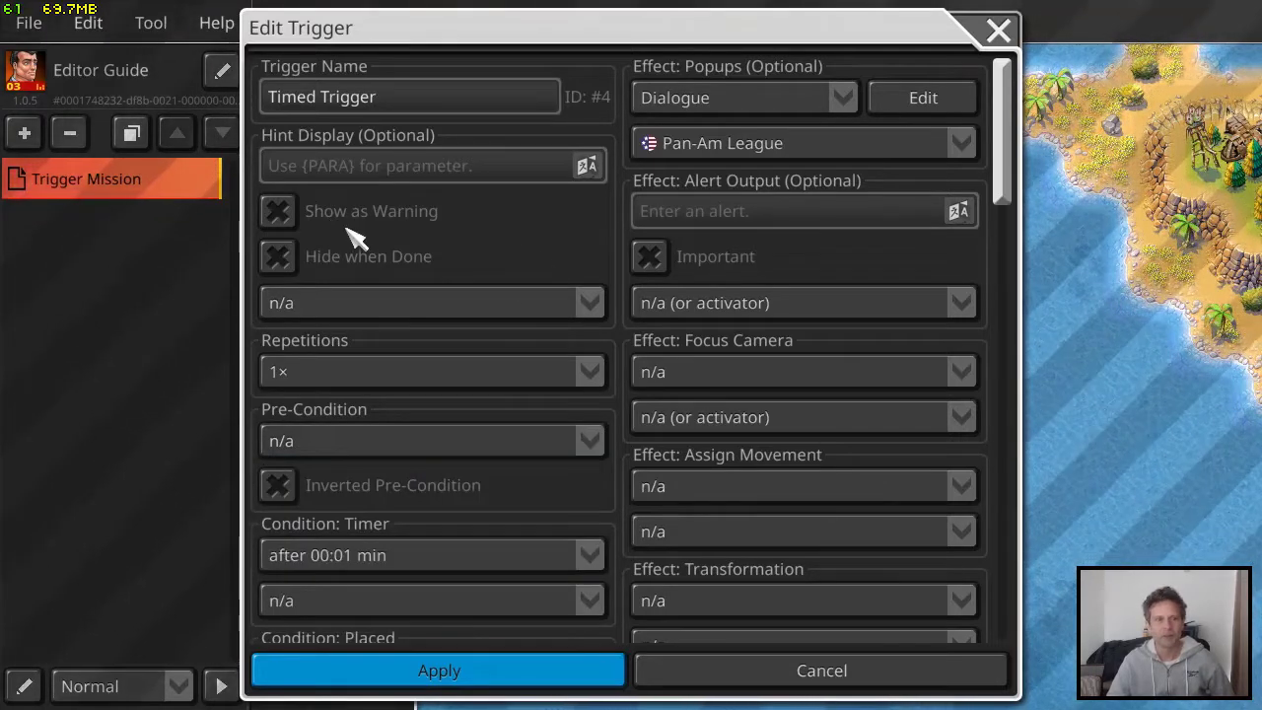
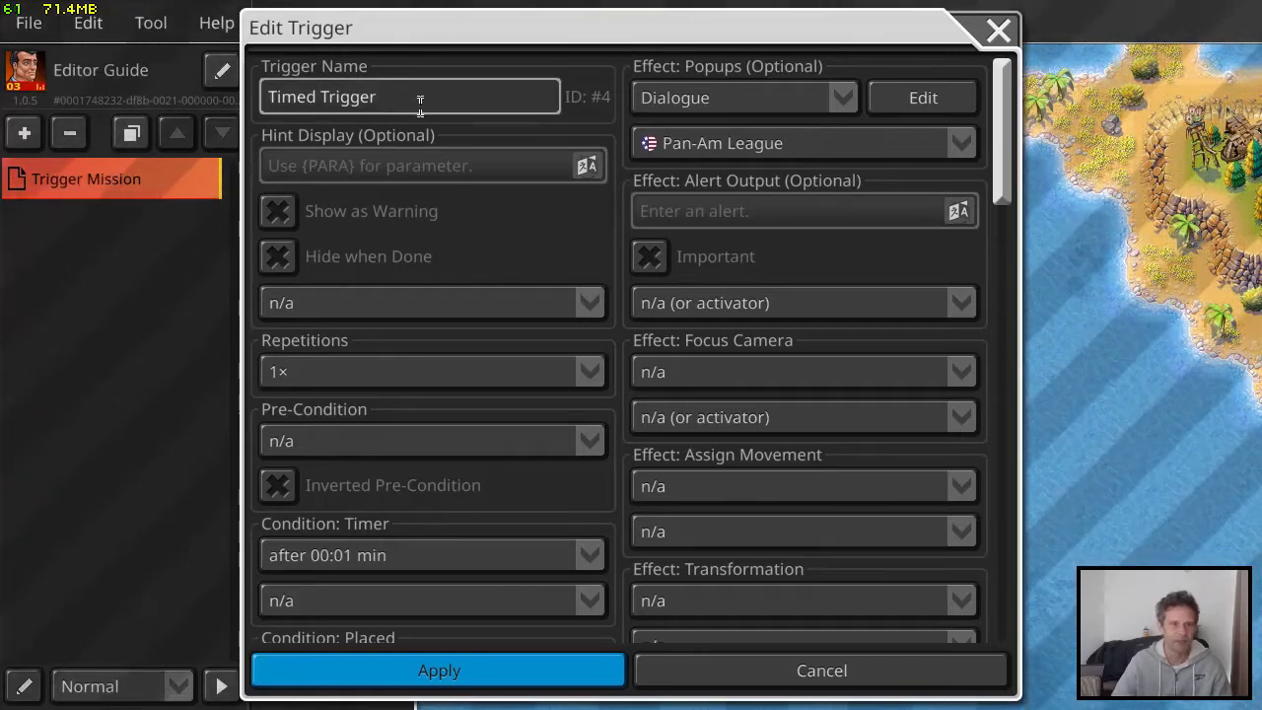
Close the Timed Trigger and examine the hint display options of the Win Condition trigger, leaving it without applying changes
{"action": "left_click", "coordinate": [989, 32]}
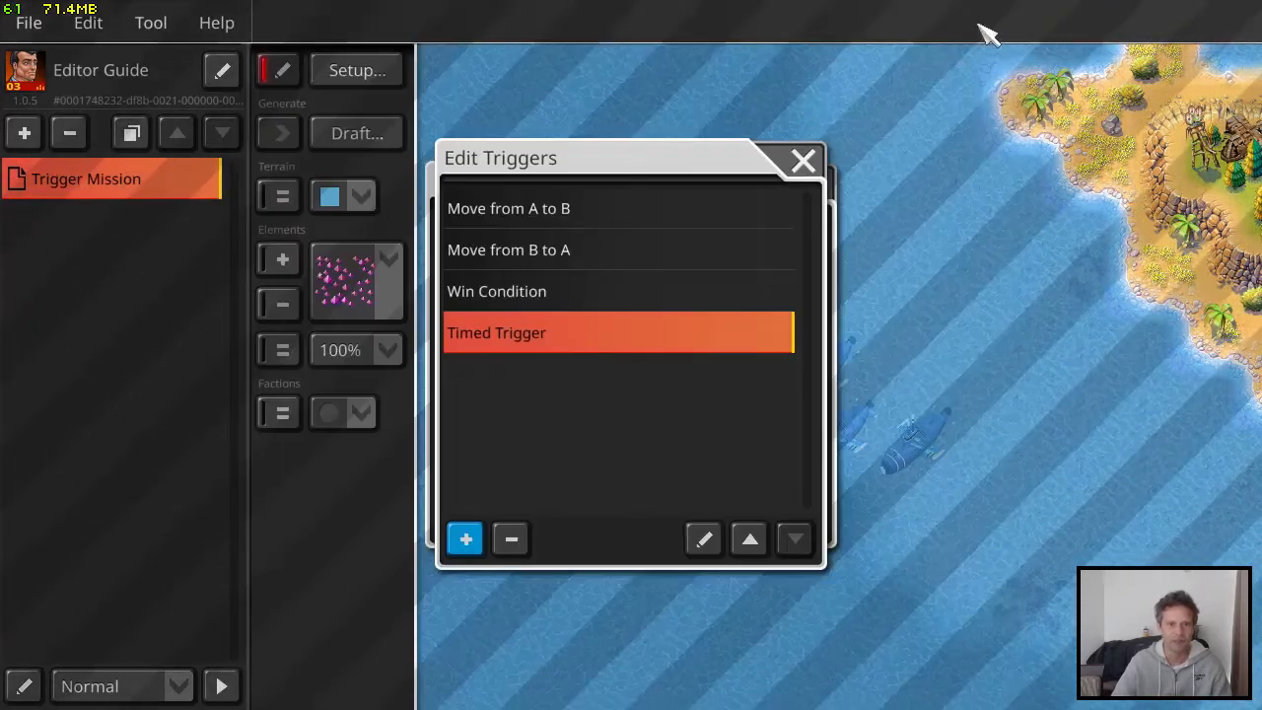
{"action": "left_click", "coordinate": [553, 296]}
{"action": "left_click", "coordinate": [704, 538]}
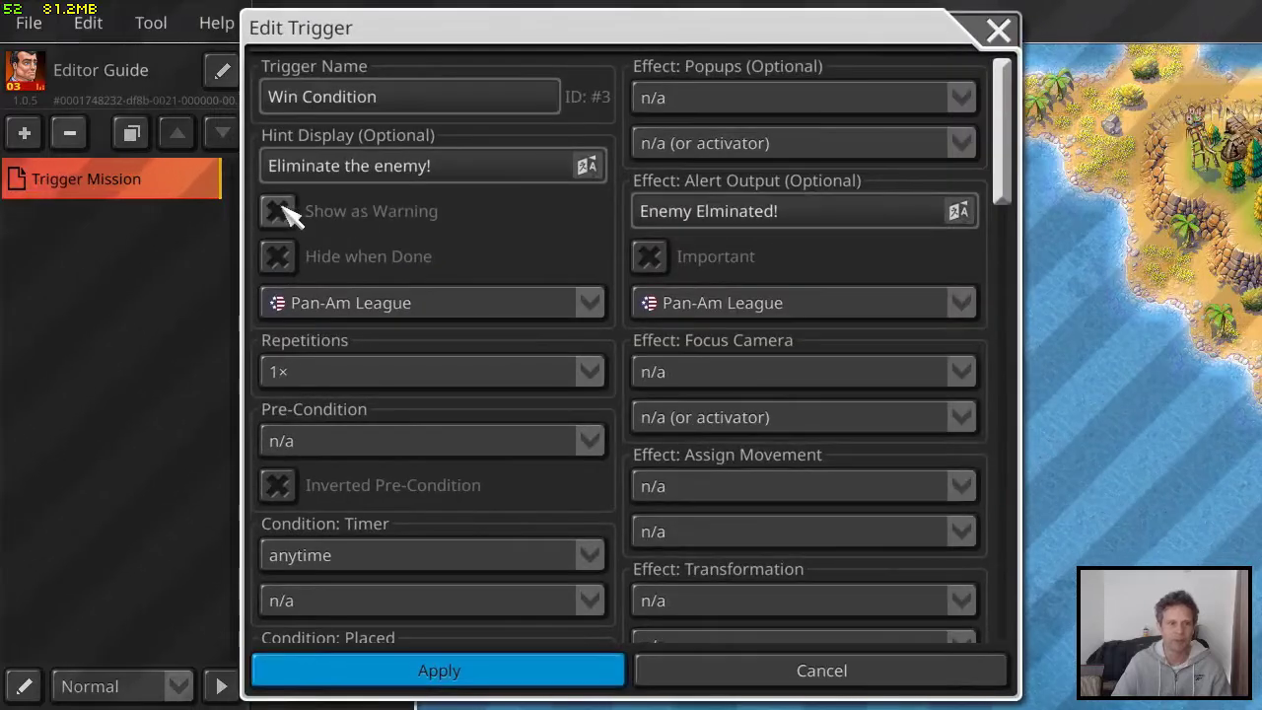
{"action": "left_click", "coordinate": [279, 257]}
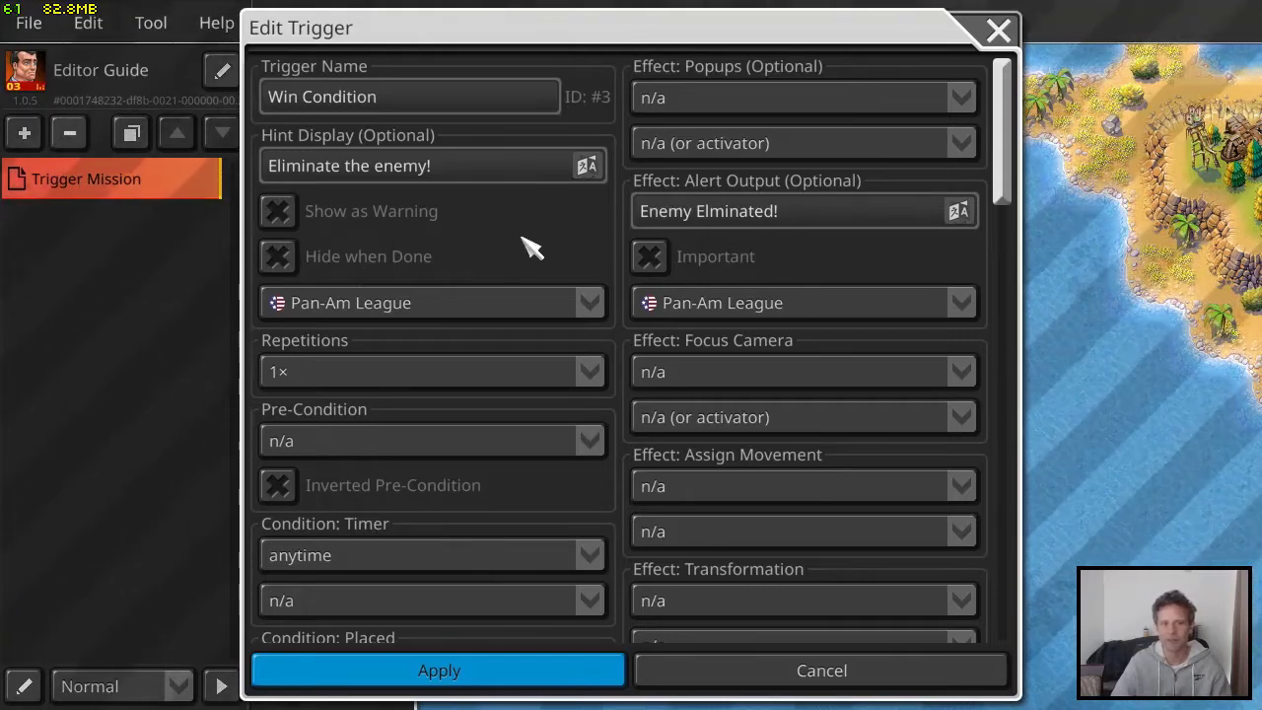
{"action": "left_click", "coordinate": [708, 684]}
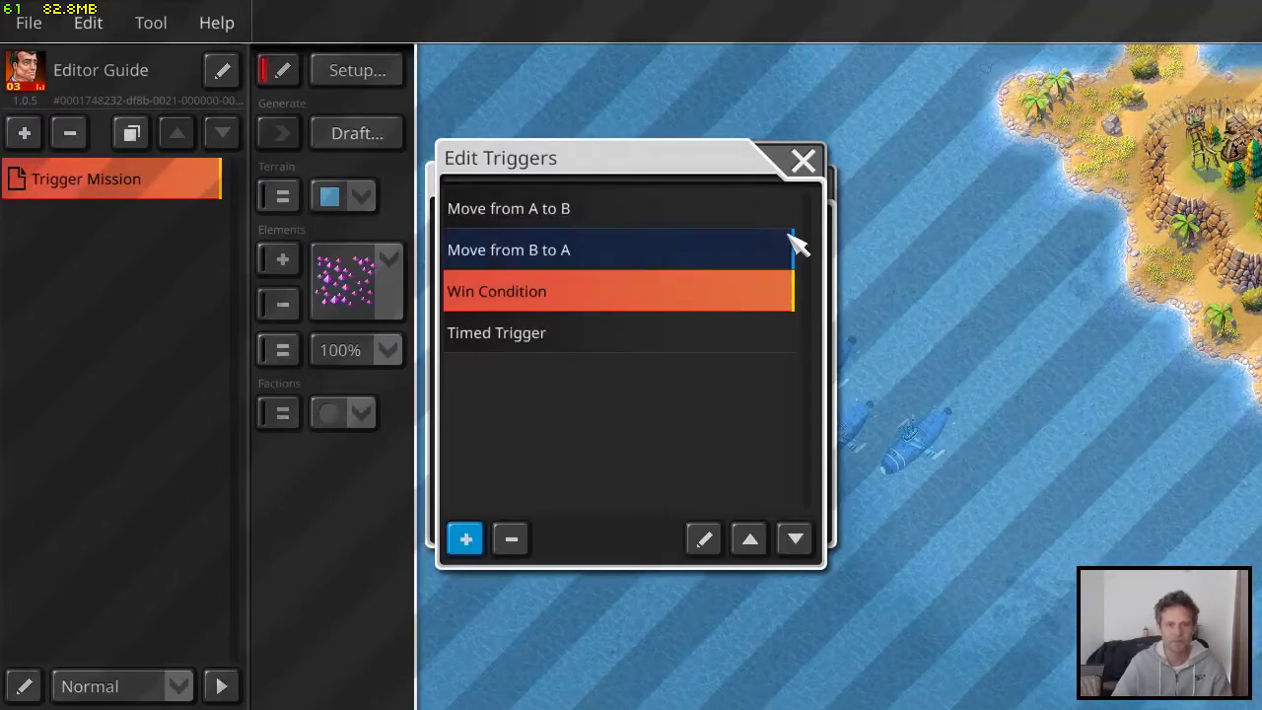
Reopen the Timed Trigger and switch its popup effect to Quick Popup
{"action": "left_click", "coordinate": [569, 337]}
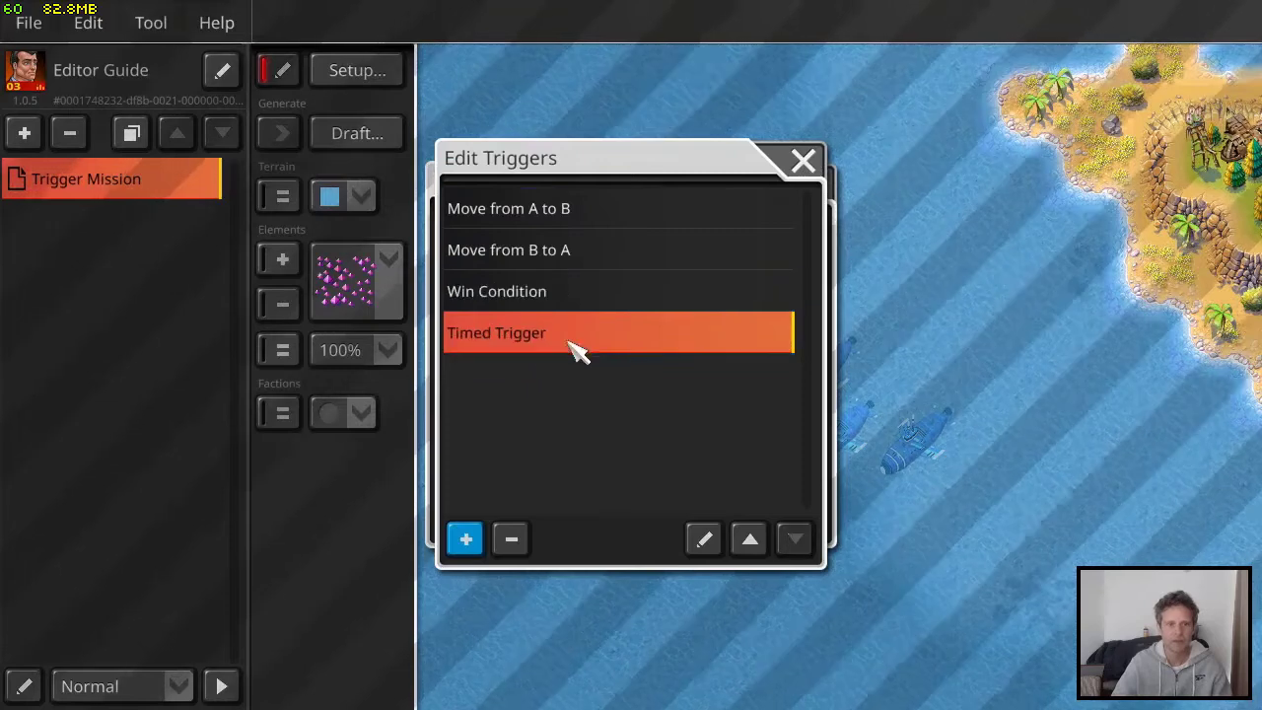
{"action": "left_click", "coordinate": [703, 539]}
{"action": "left_click", "coordinate": [808, 99]}
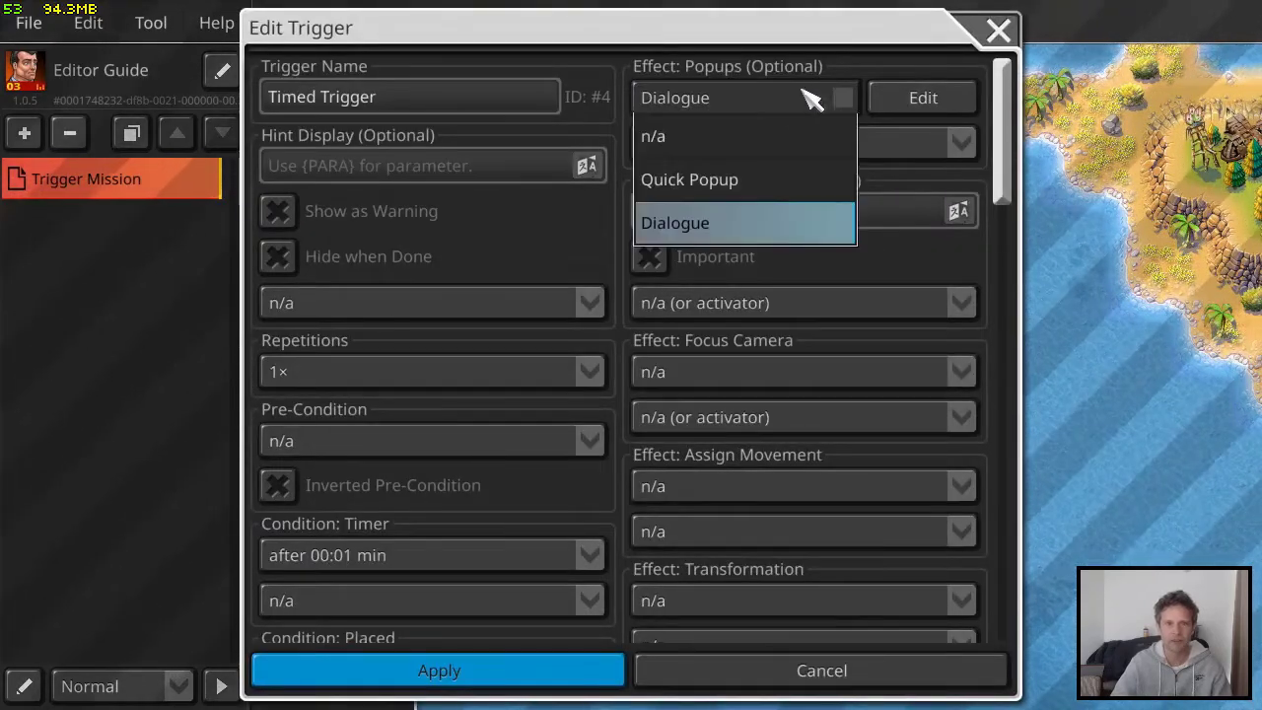
{"action": "left_click", "coordinate": [754, 189]}
Configure the quick popup with the text "Eliminate the speedboat!" and apply it
{"action": "left_click", "coordinate": [919, 97]}
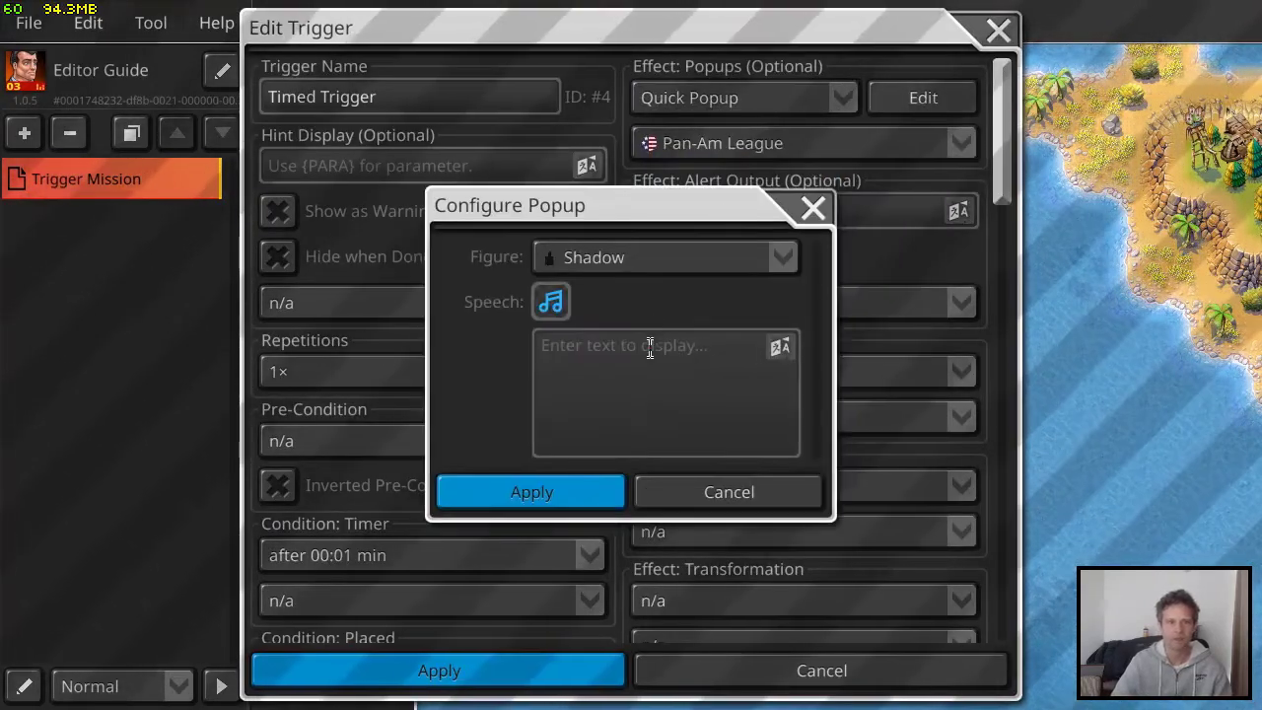
{"action": "left_click", "coordinate": [653, 392]}
{"action": "type", "text": "Elmi"}
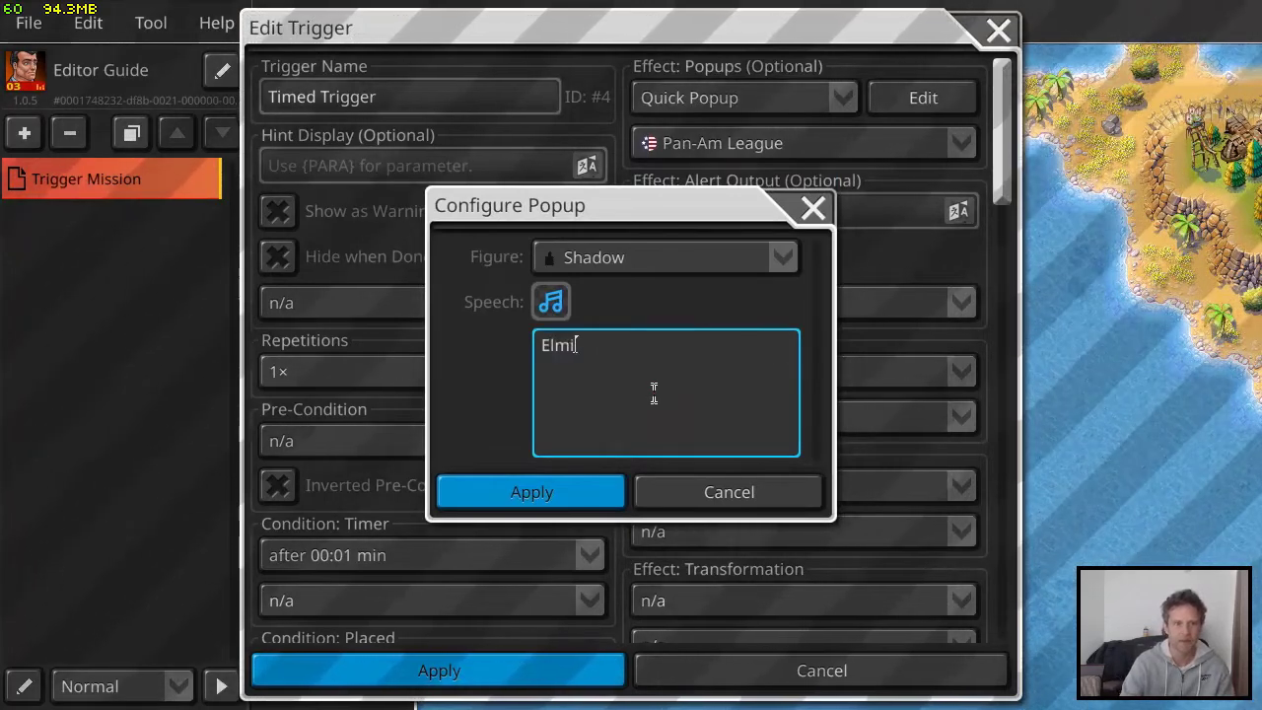
{"action": "key", "text": "BackSpace"}
{"action": "key", "text": "BackSpace"}
{"action": "key", "text": "BackSpace"}
{"action": "type", "text": "liminate"}
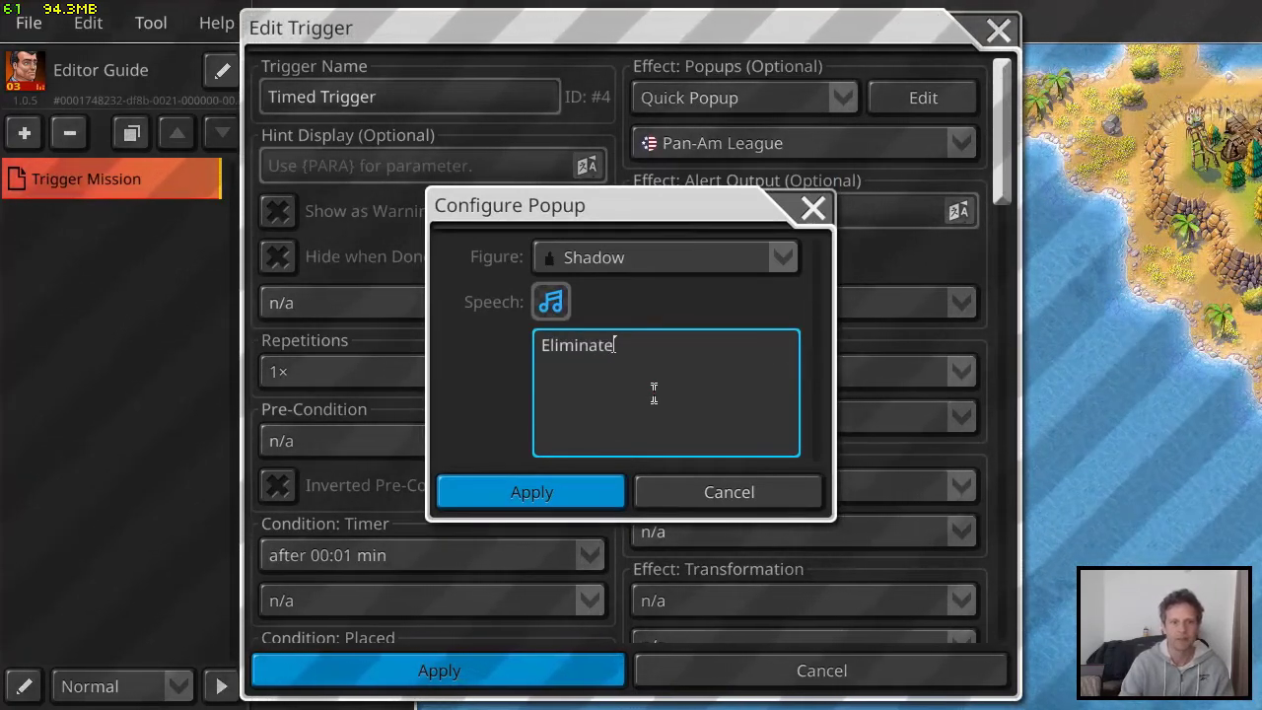
{"action": "type", "text": " the speedboat"}
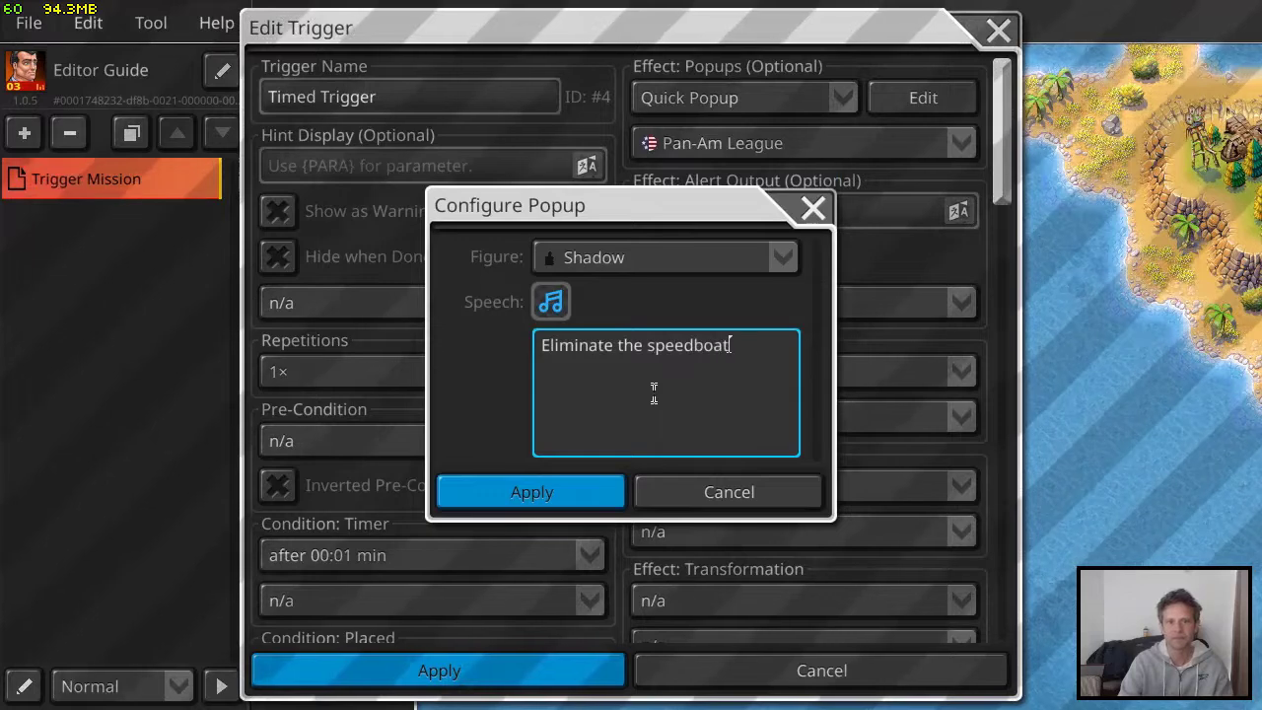
{"action": "type", "text": "!"}
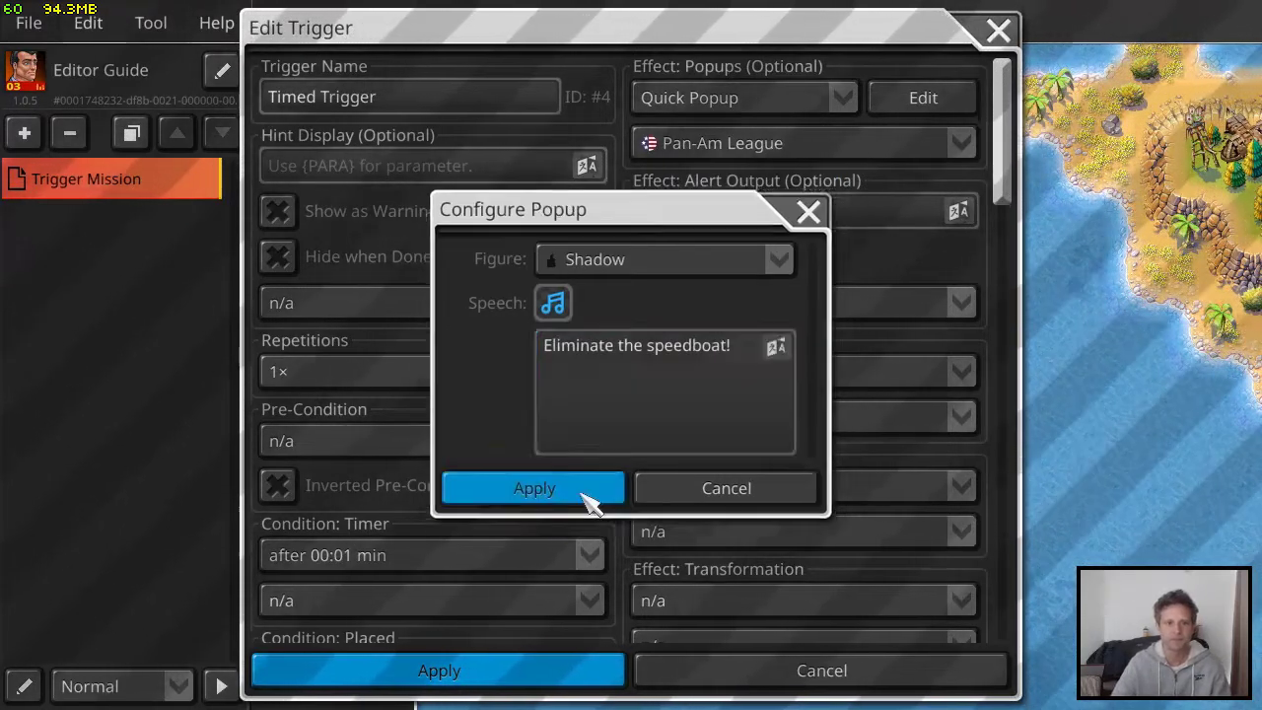
{"action": "left_click", "coordinate": [583, 490]}
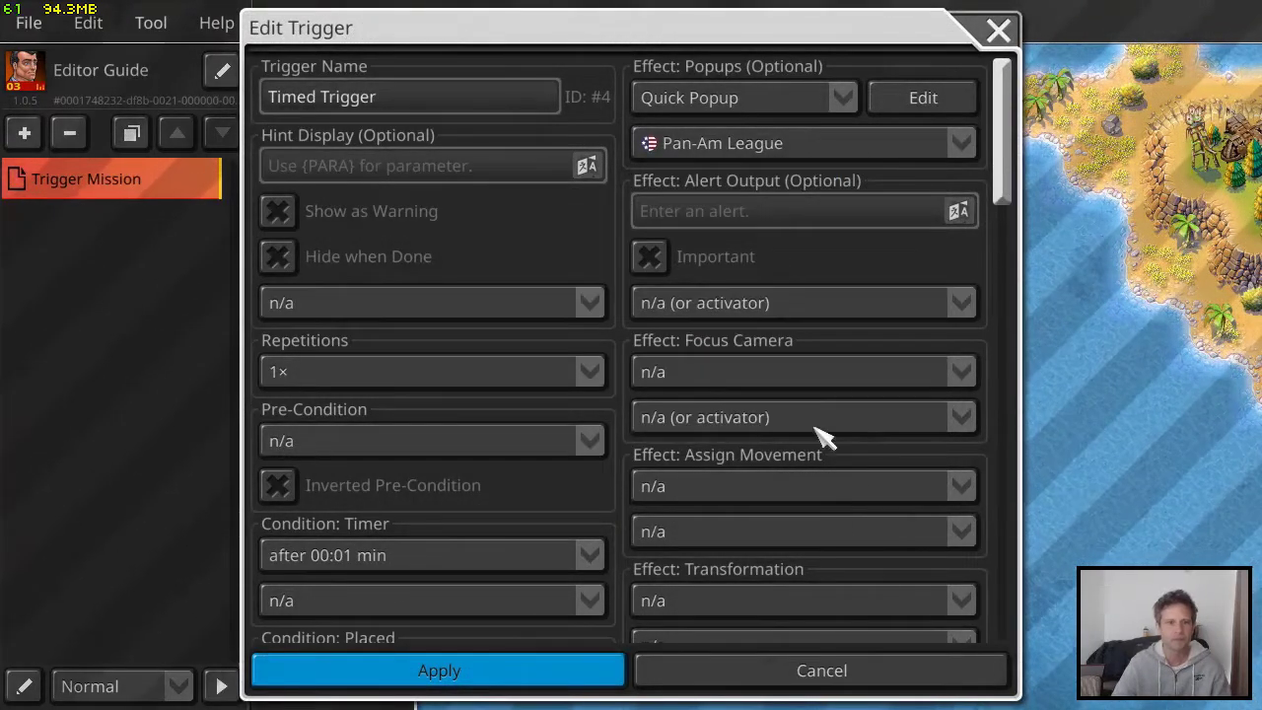
Look over the Timed Trigger's further conditions and effects, and apply the trigger
{"action": "scroll", "coordinate": [797, 404], "scroll_direction": "down", "scroll_amount": 1}
{"action": "scroll", "coordinate": [433, 288], "scroll_direction": "down", "scroll_amount": 5}
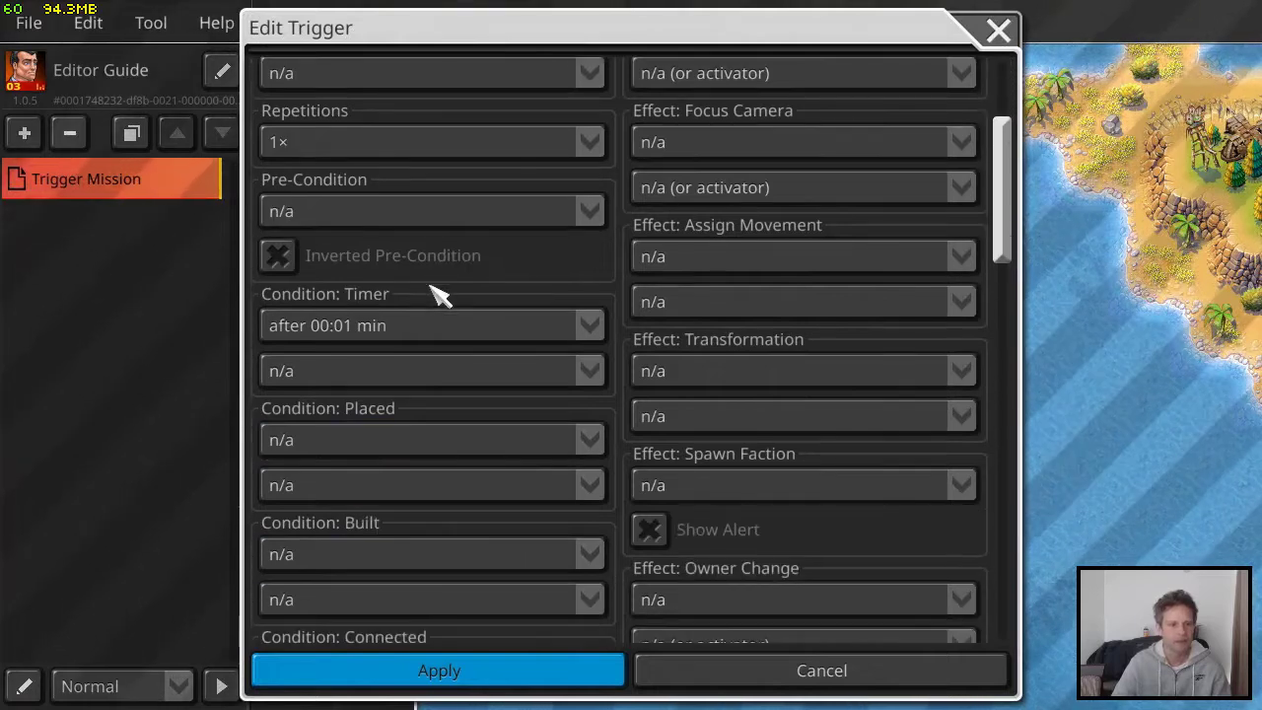
{"action": "scroll", "coordinate": [538, 372], "scroll_direction": "down", "scroll_amount": 1}
{"action": "scroll", "coordinate": [528, 370], "scroll_direction": "down", "scroll_amount": 3}
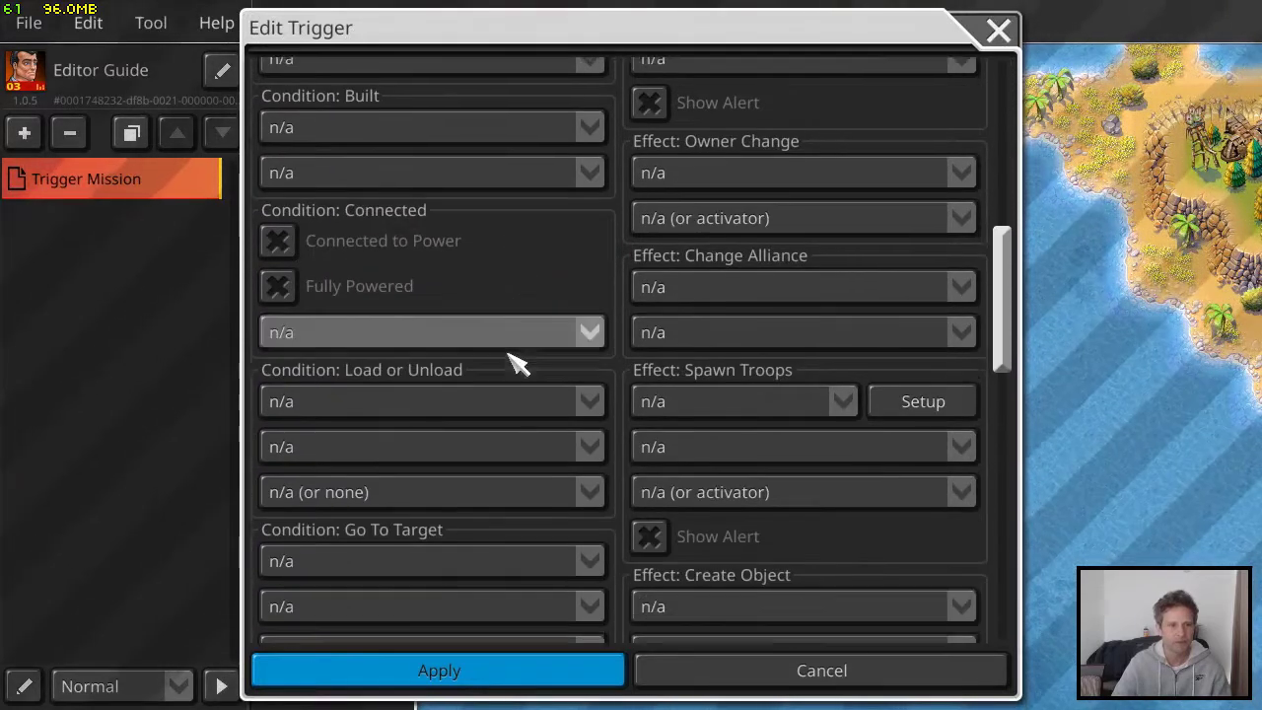
{"action": "left_click", "coordinate": [557, 674]}
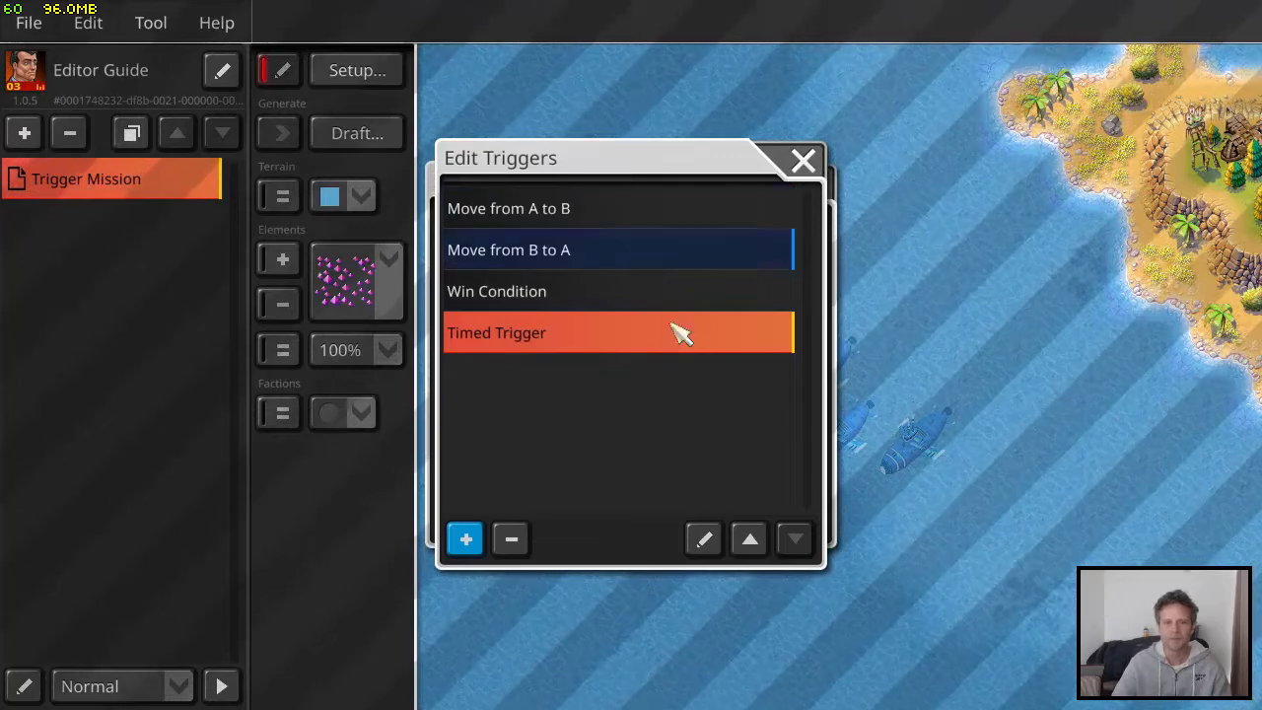
Add a new trigger, look through its available conditions and effects, and name it "Place a Landmine"
{"action": "left_click", "coordinate": [467, 539]}
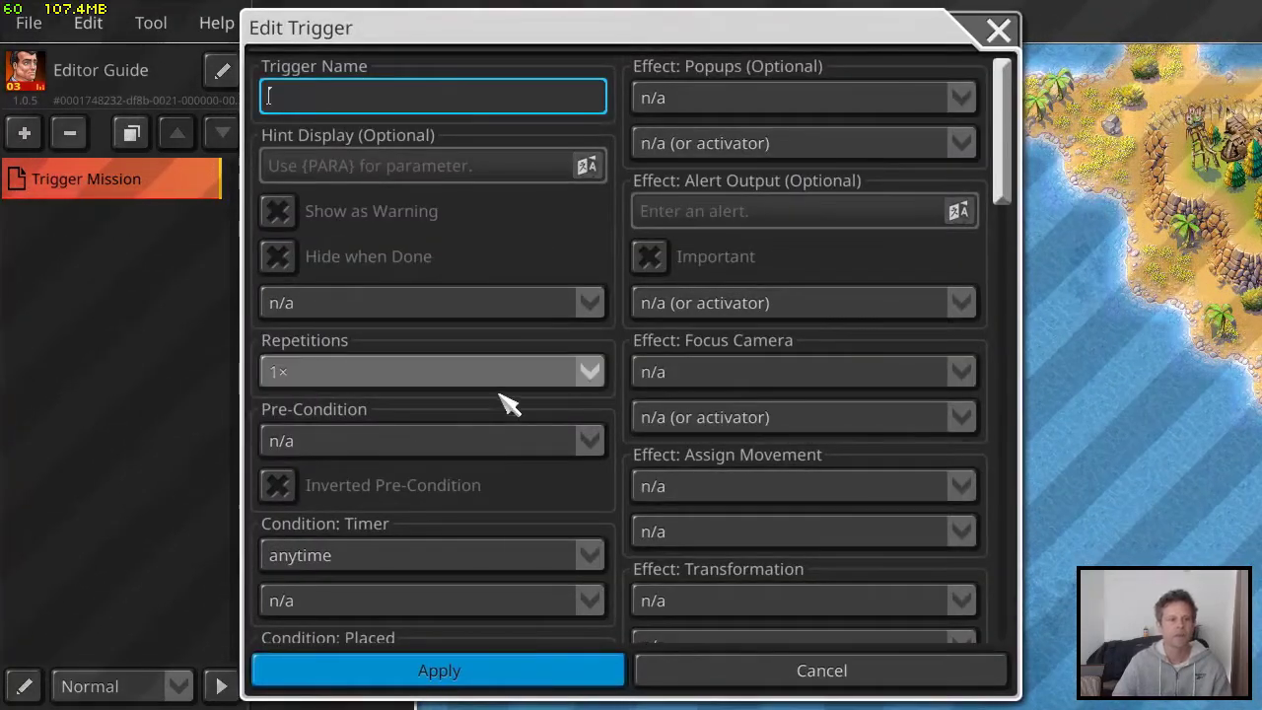
{"action": "scroll", "coordinate": [506, 399], "scroll_direction": "down", "scroll_amount": 5}
{"action": "scroll", "coordinate": [510, 394], "scroll_direction": "down", "scroll_amount": 5}
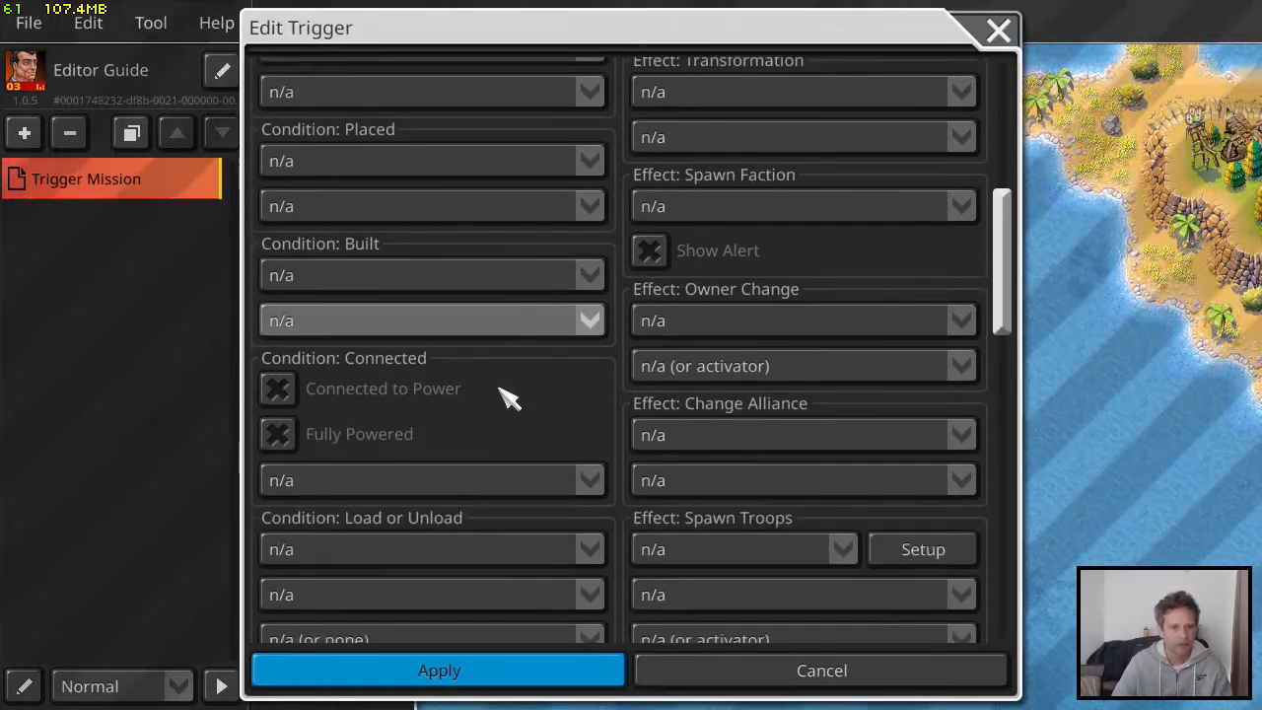
{"action": "scroll", "coordinate": [486, 394], "scroll_direction": "down", "scroll_amount": 3}
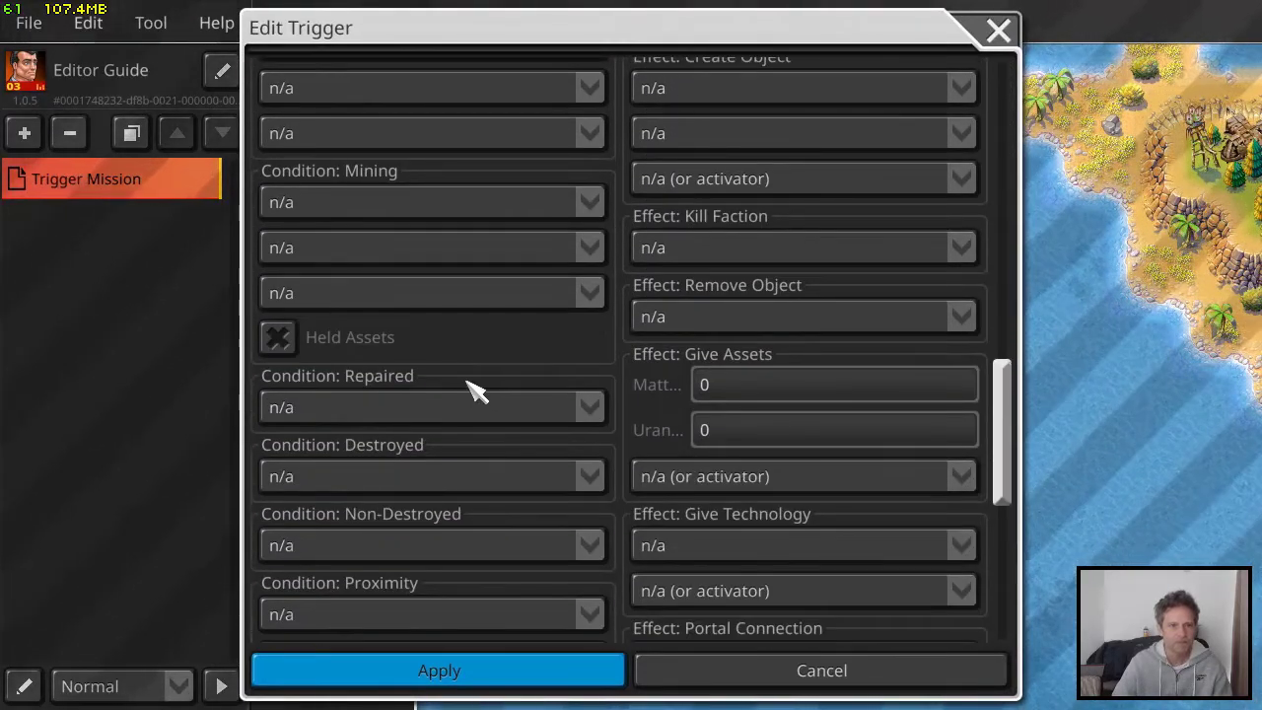
{"action": "scroll", "coordinate": [475, 391], "scroll_direction": "down", "scroll_amount": 3}
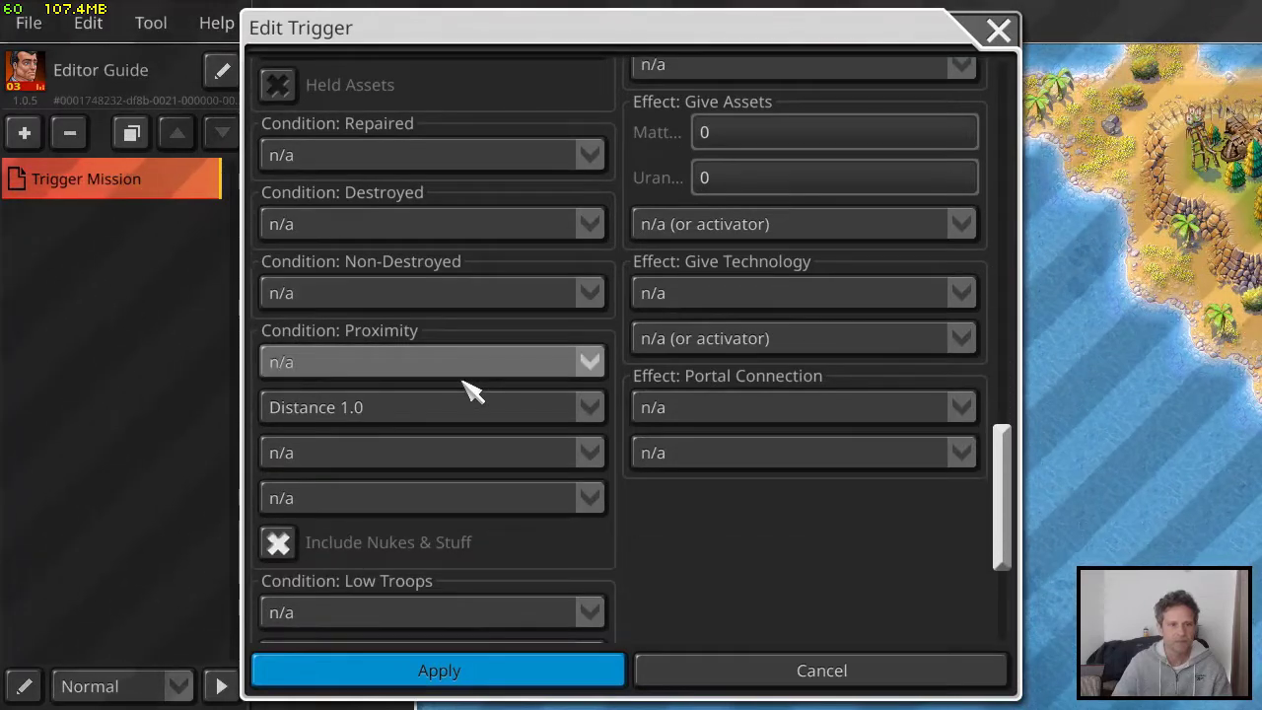
{"action": "scroll", "coordinate": [471, 390], "scroll_direction": "down", "scroll_amount": 3}
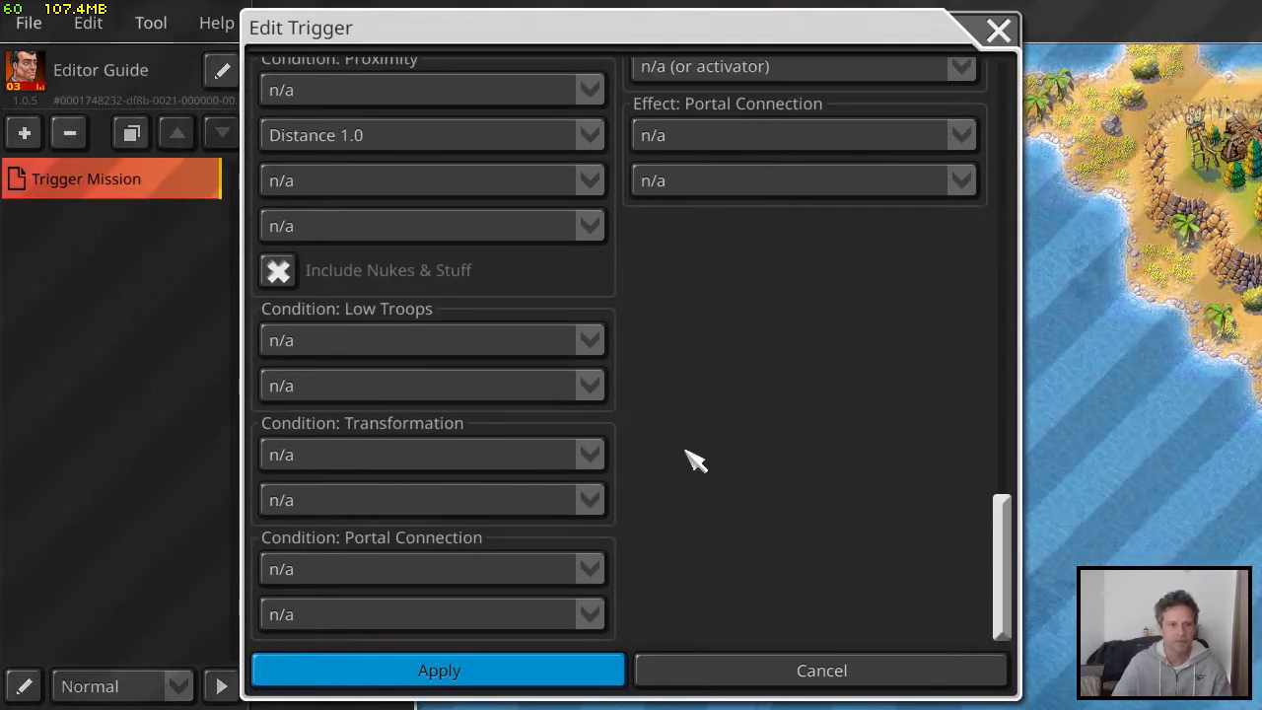
{"action": "scroll", "coordinate": [680, 464], "scroll_direction": "up", "scroll_amount": 15}
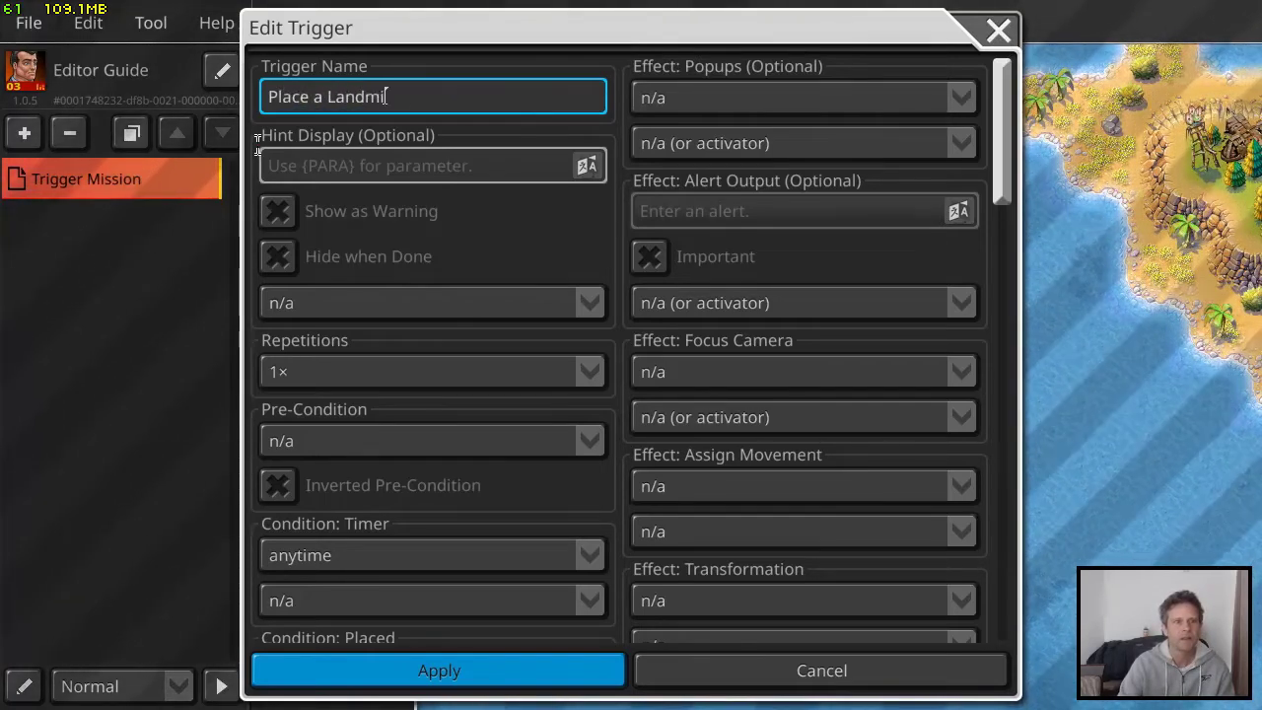
Enter "Place landmine: {PARA}" as the new trigger's hint display and set its repetitions to 2×
{"action": "left_click", "coordinate": [440, 167]}
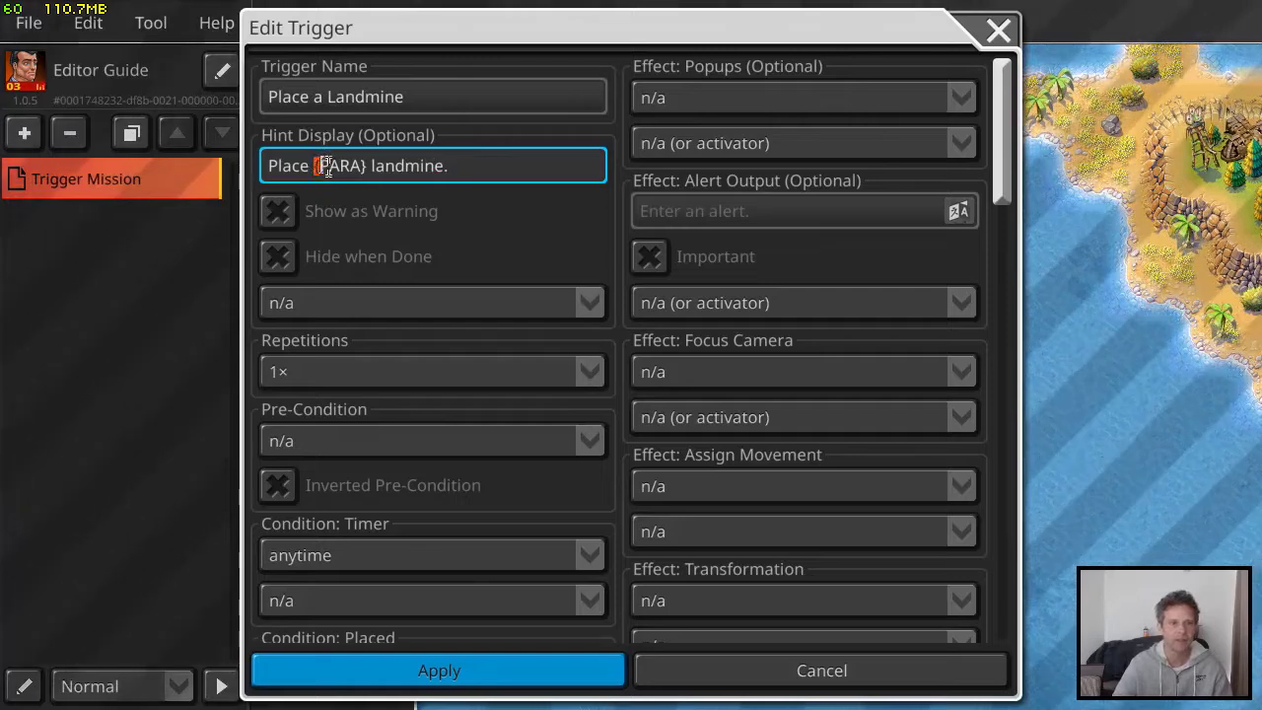
{"action": "key", "text": "BackSpace"}
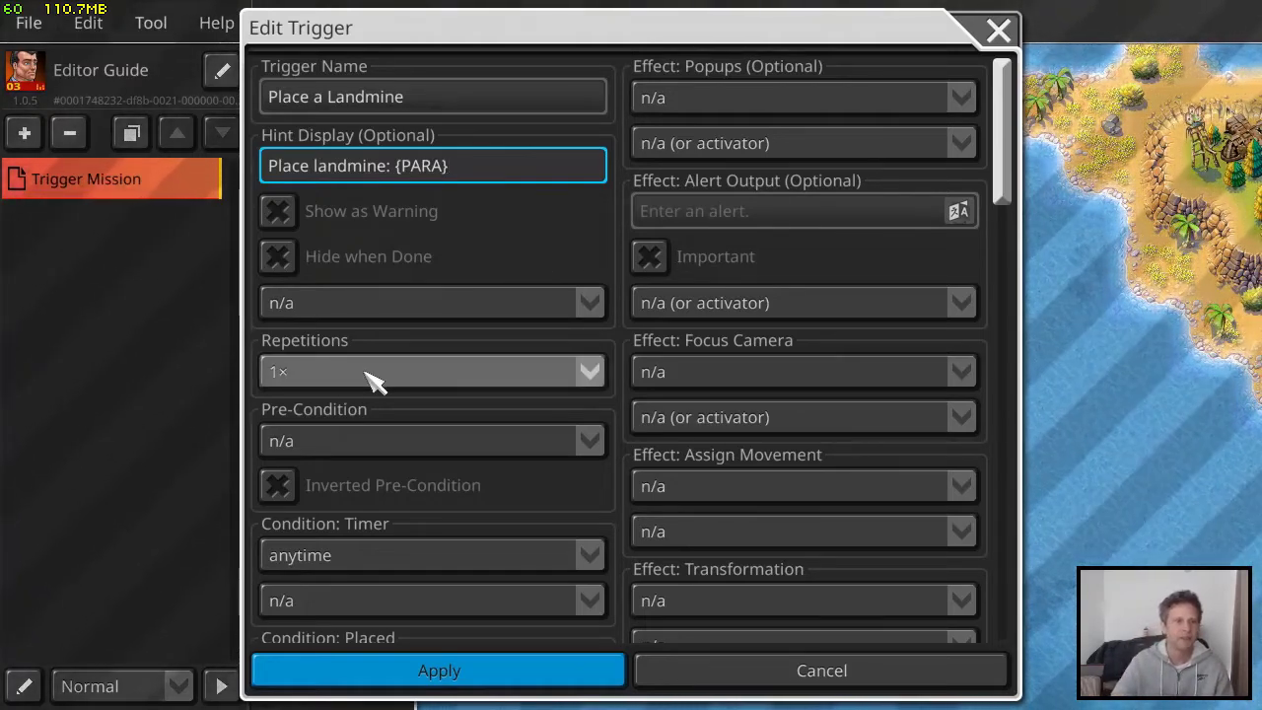
{"action": "scroll", "coordinate": [409, 346], "scroll_direction": "down", "scroll_amount": 1}
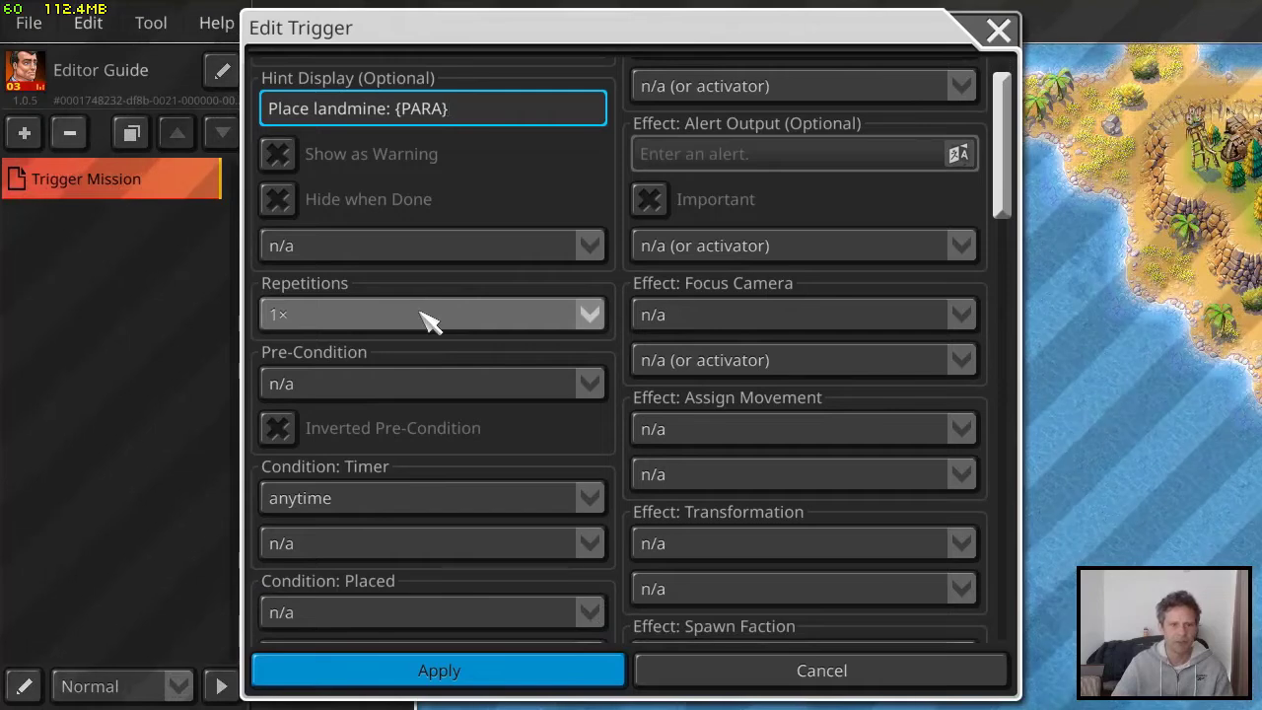
{"action": "left_click", "coordinate": [422, 316]}
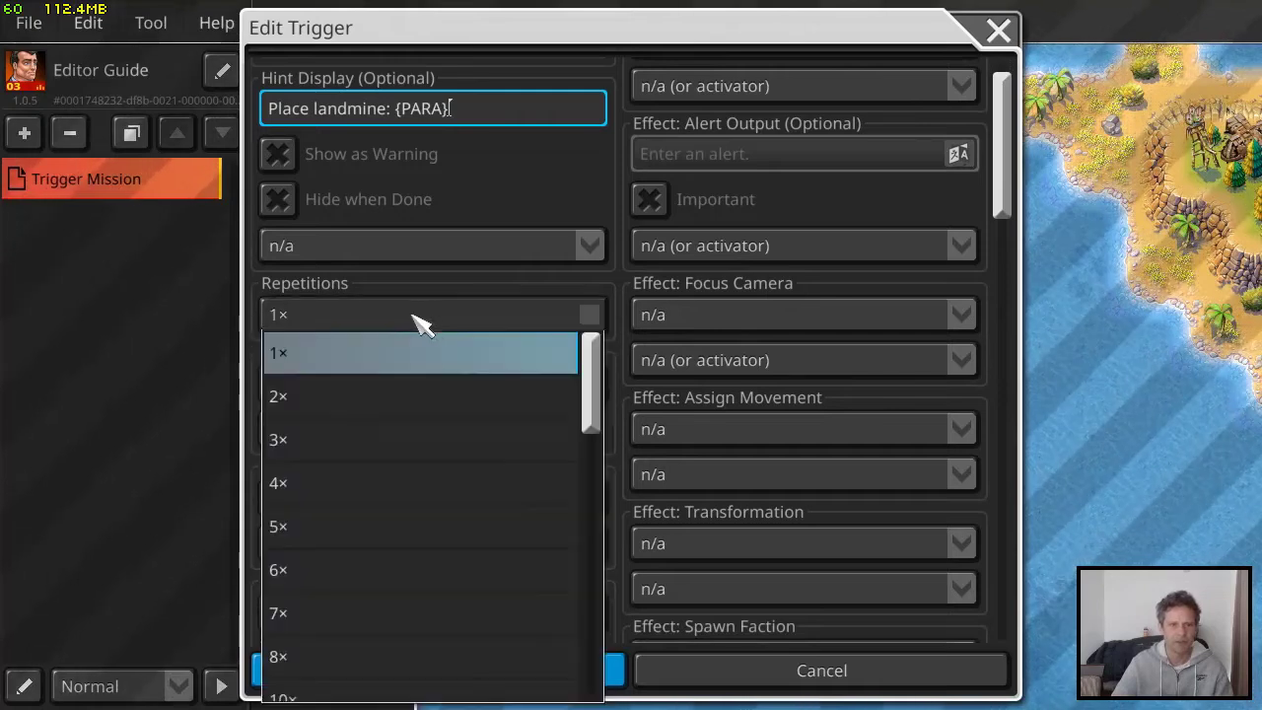
{"action": "left_click", "coordinate": [378, 401]}
{"action": "scroll", "coordinate": [431, 365], "scroll_direction": "down", "scroll_amount": 7}
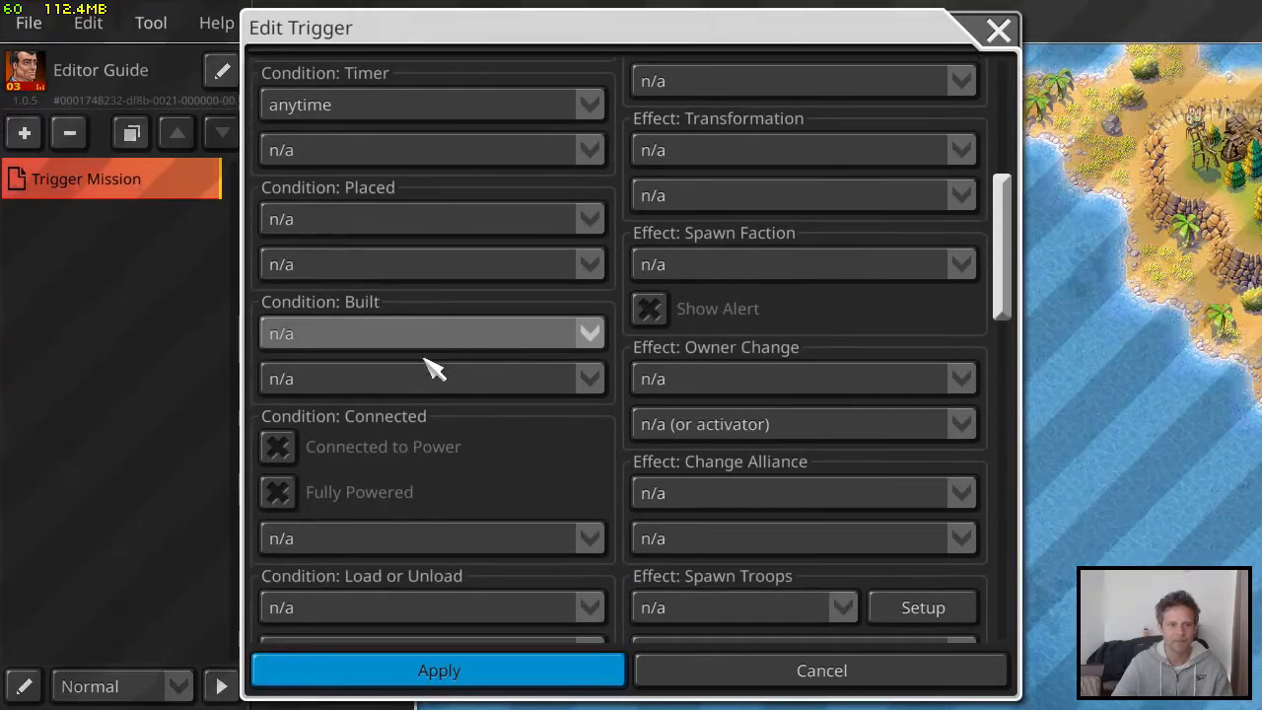
{"action": "left_click", "coordinate": [428, 335]}
{"action": "scroll", "coordinate": [463, 444], "scroll_direction": "down", "scroll_amount": 15}
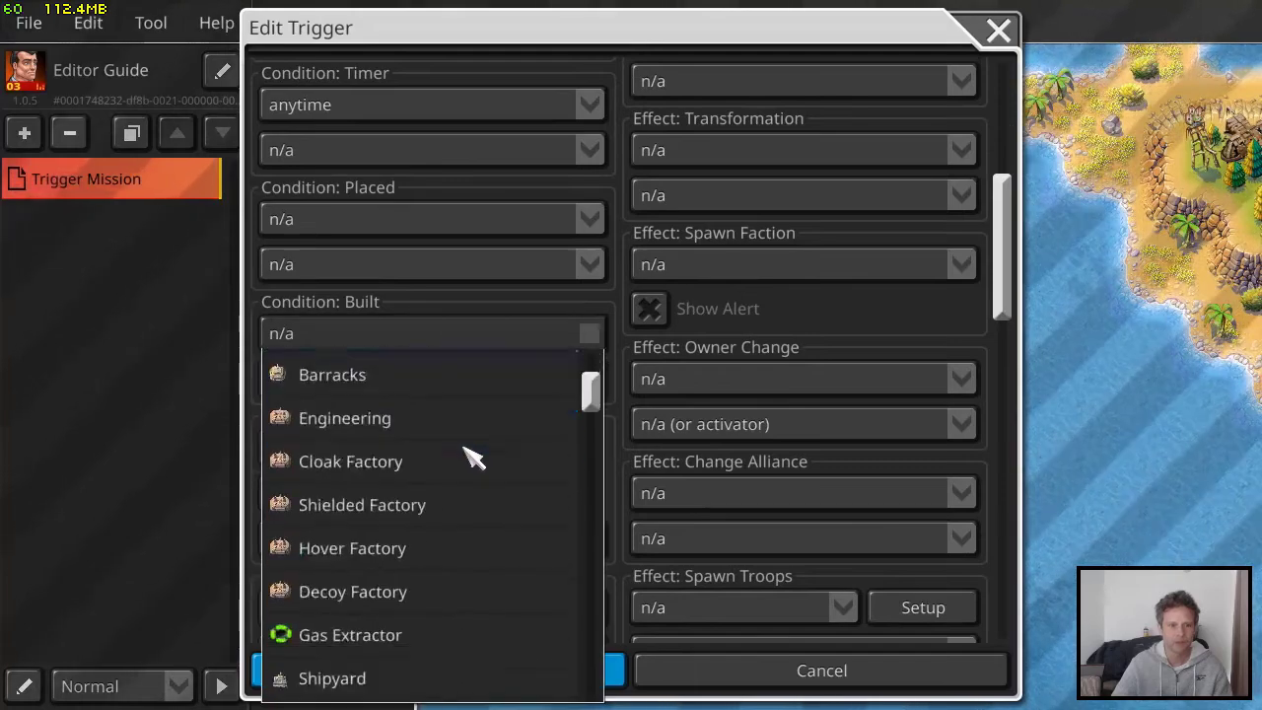
{"action": "scroll", "coordinate": [463, 468], "scroll_direction": "down", "scroll_amount": 6}
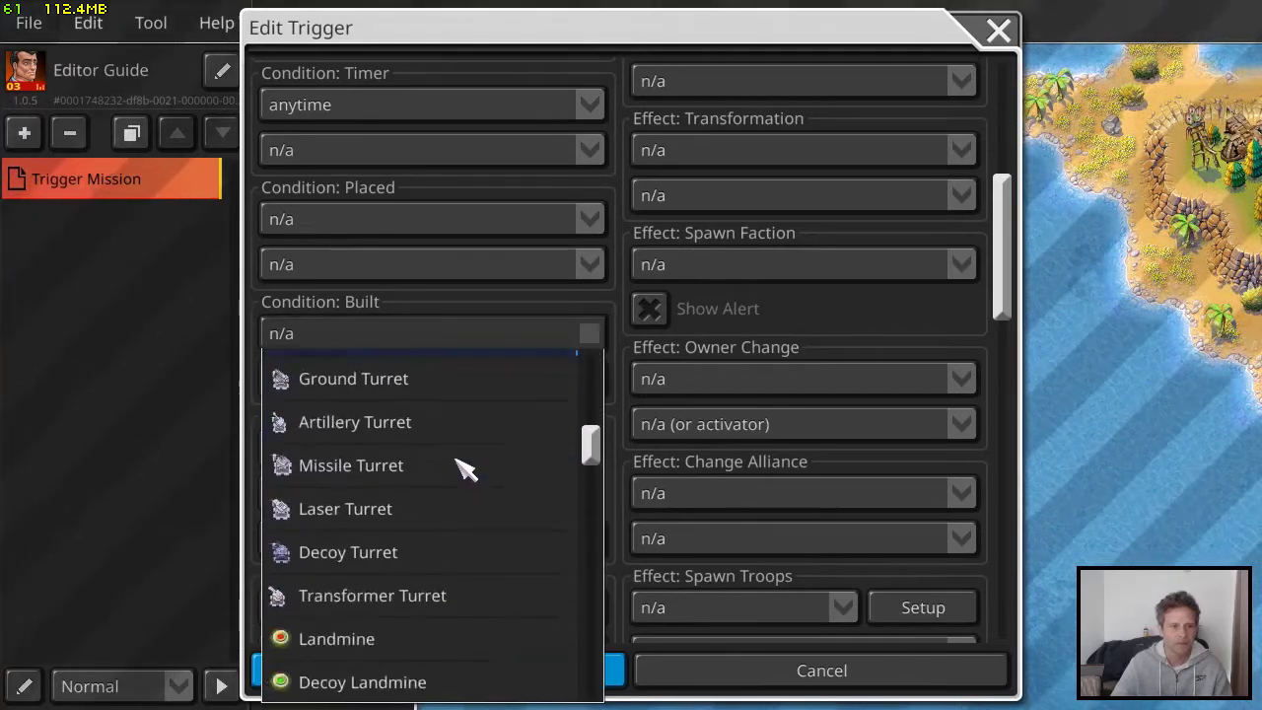
{"action": "left_click", "coordinate": [385, 415]}
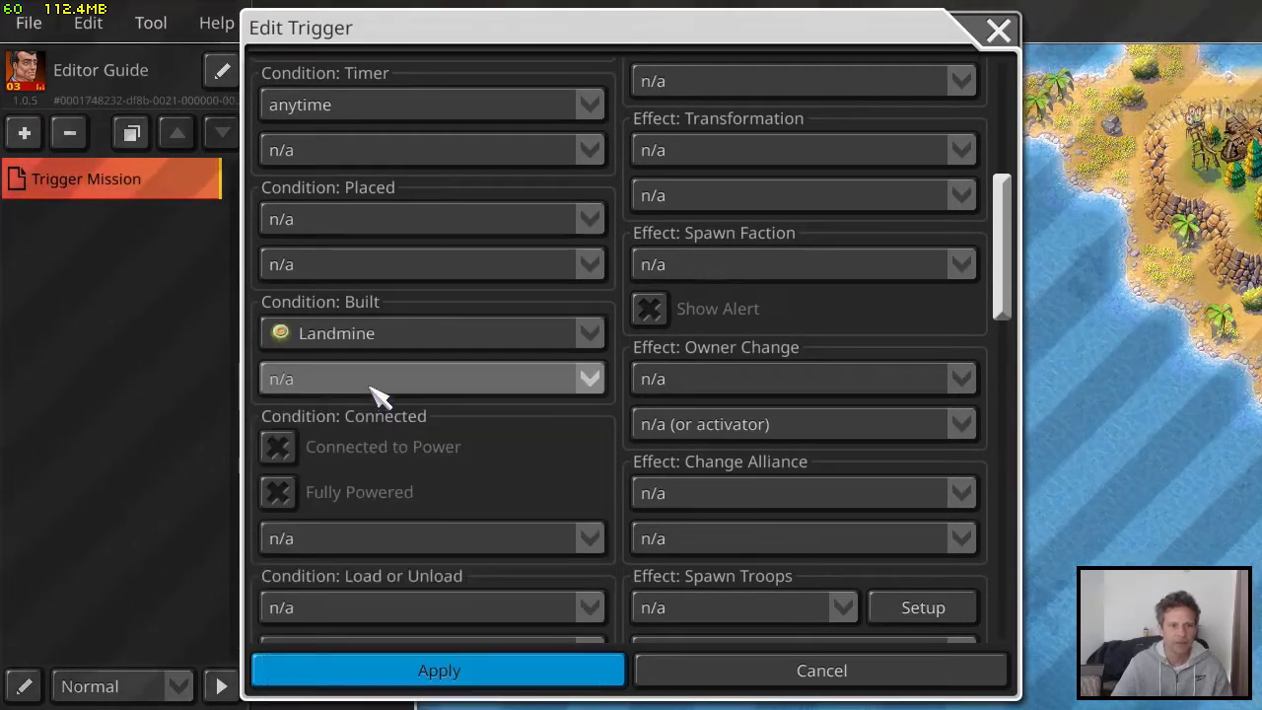
{"action": "left_click", "coordinate": [384, 335]}
{"action": "scroll", "coordinate": [442, 460], "scroll_direction": "up", "scroll_amount": 10}
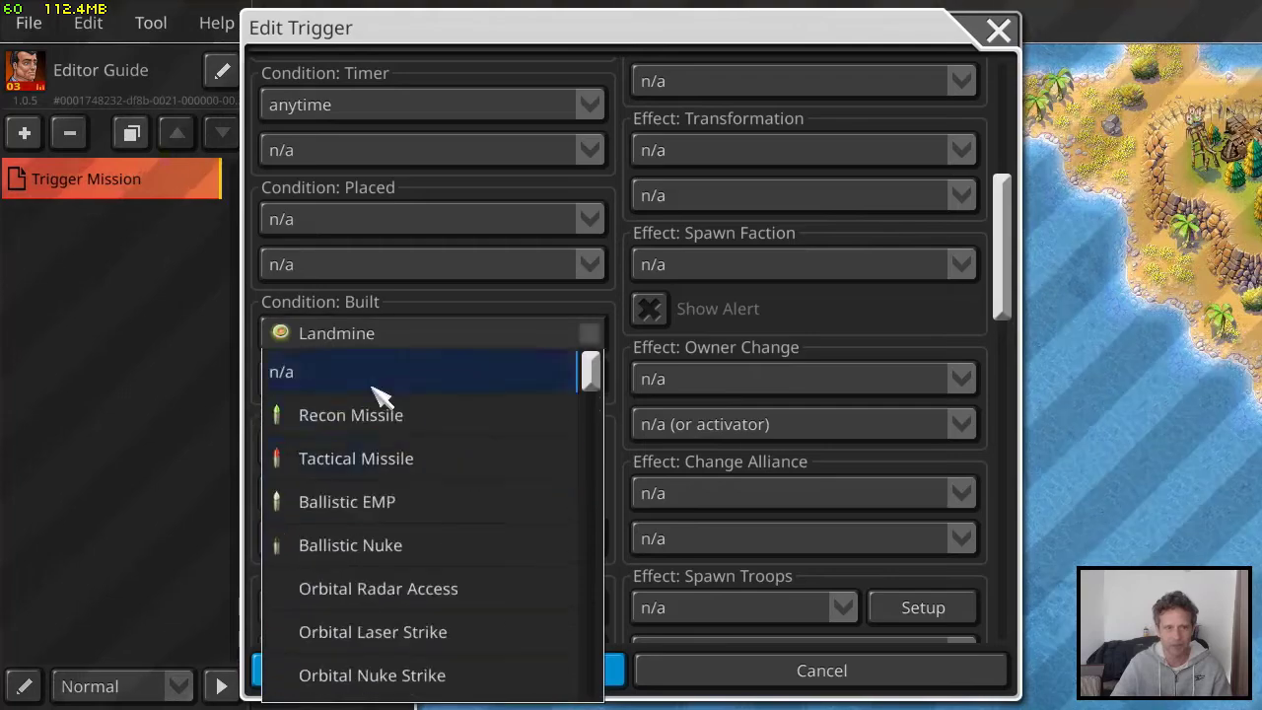
{"action": "left_click", "coordinate": [372, 371]}
Set the trigger's Placed condition to a Landmine placed by the Pan-Am League
{"action": "left_click", "coordinate": [384, 225]}
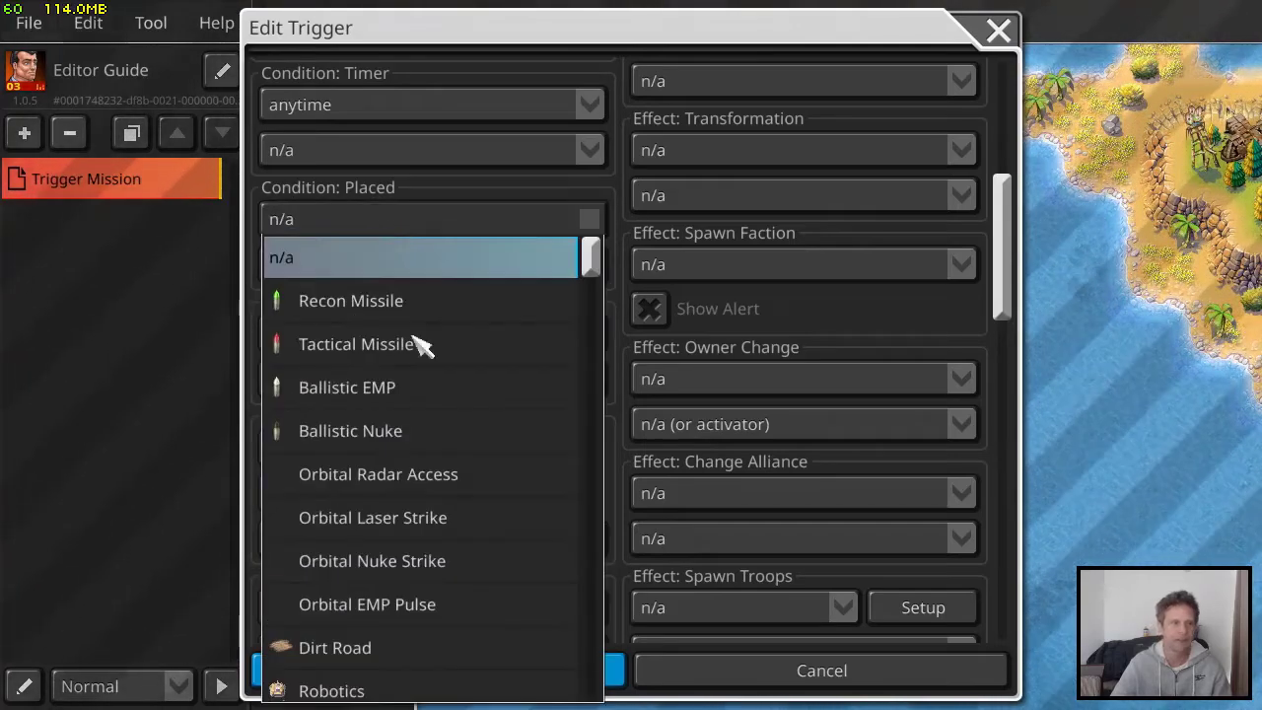
{"action": "scroll", "coordinate": [454, 424], "scroll_direction": "down", "scroll_amount": 10}
{"action": "scroll", "coordinate": [446, 439], "scroll_direction": "down", "scroll_amount": 9}
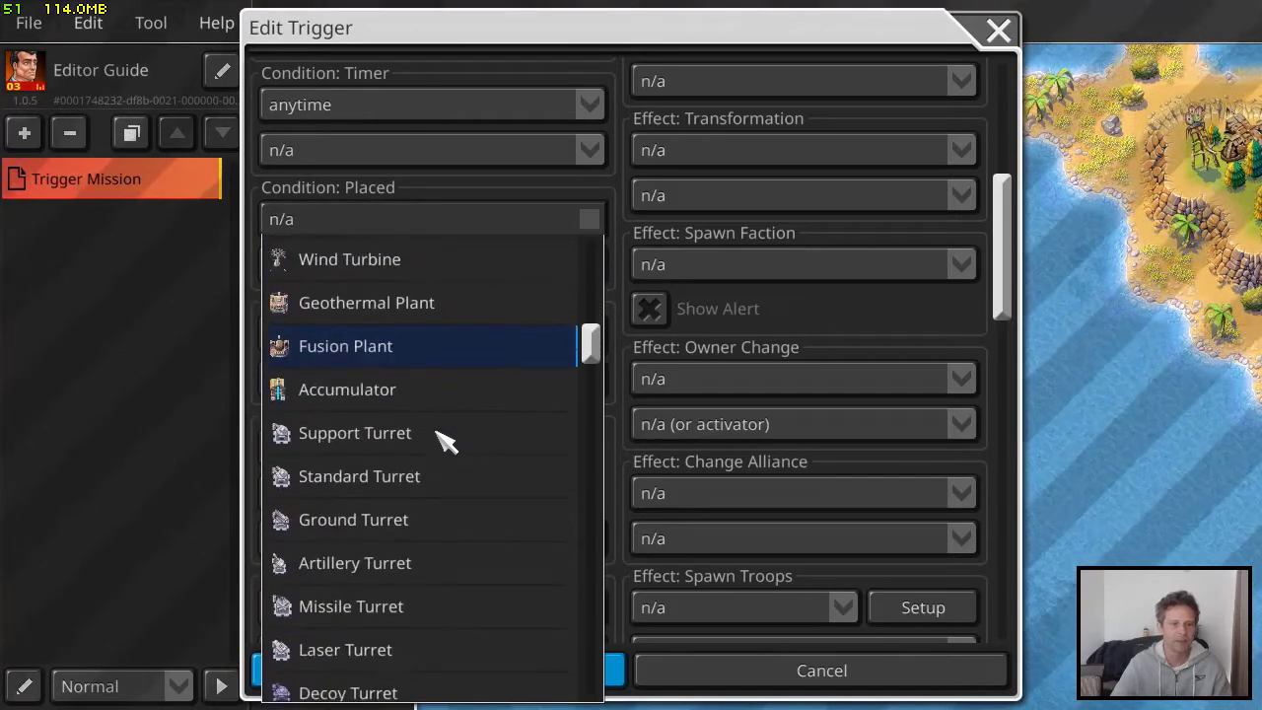
{"action": "left_click", "coordinate": [360, 320]}
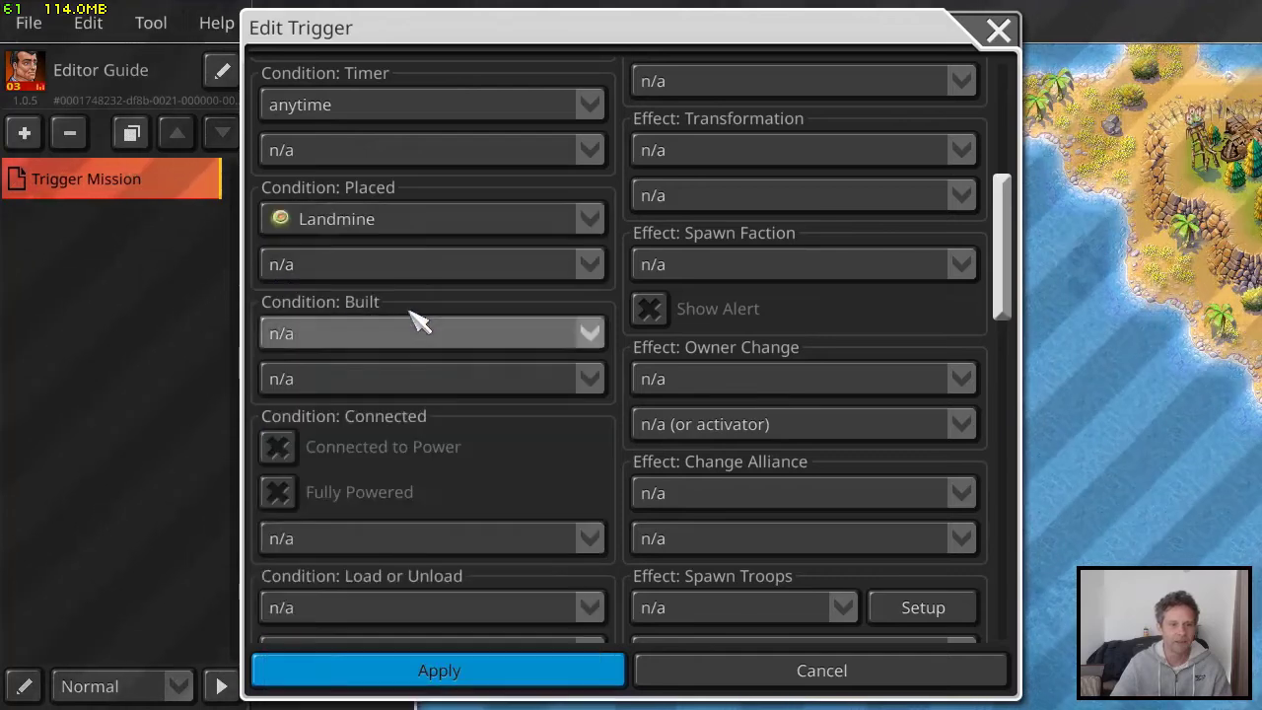
{"action": "scroll", "coordinate": [437, 395], "scroll_direction": "up", "scroll_amount": 5}
{"action": "left_click", "coordinate": [394, 502]}
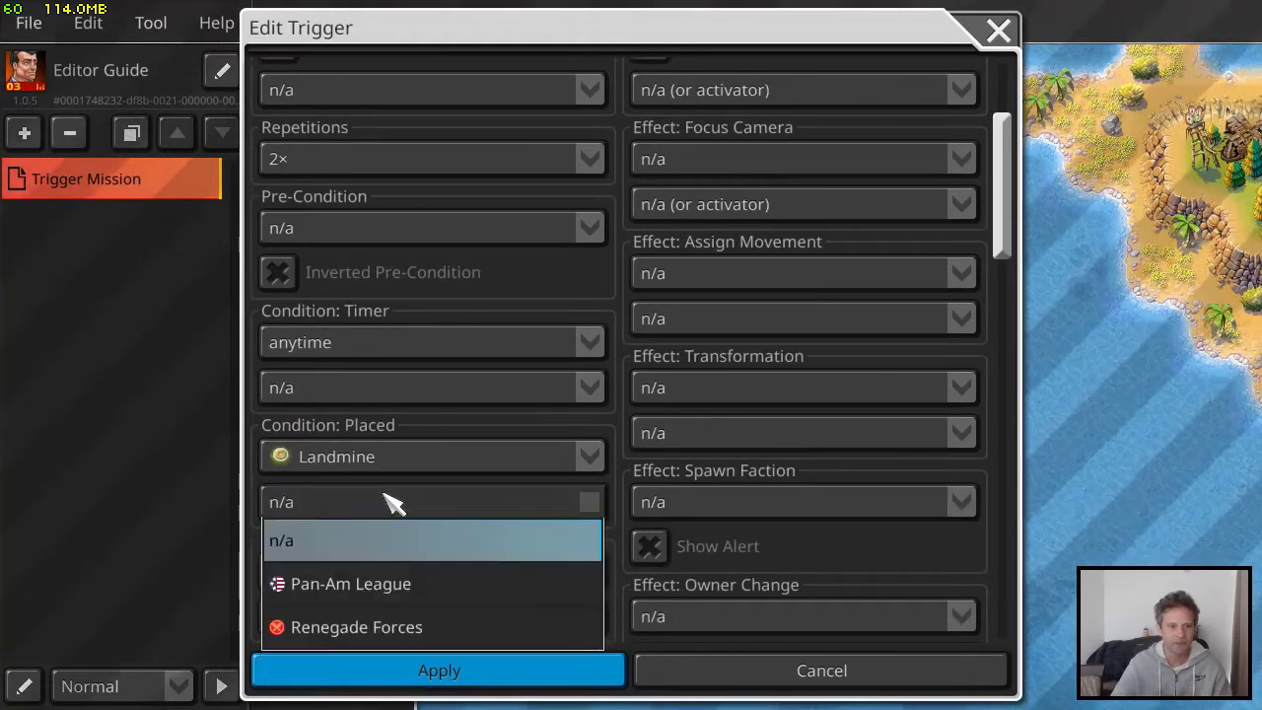
{"action": "left_click", "coordinate": [397, 599]}
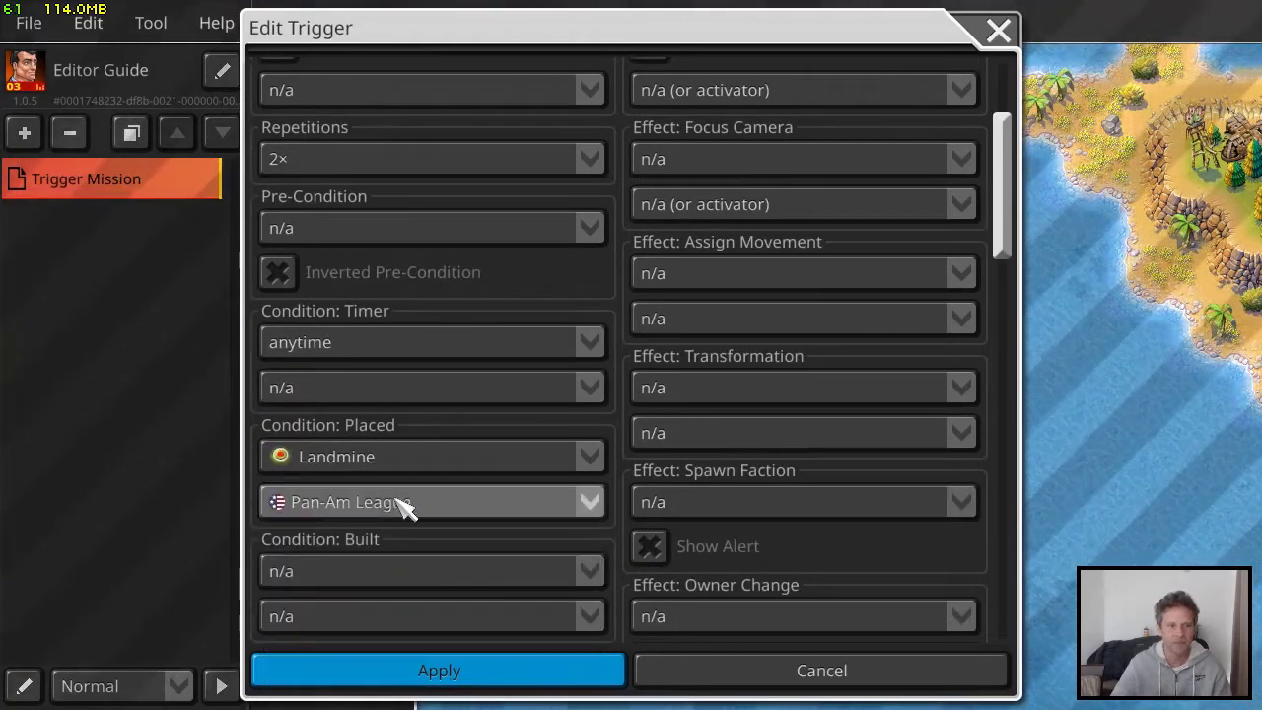
Give the landmine trigger the alert output "Landmines placed!" for the Pan-Am League and apply the trigger
{"action": "scroll", "coordinate": [540, 503], "scroll_direction": "up", "scroll_amount": 4}
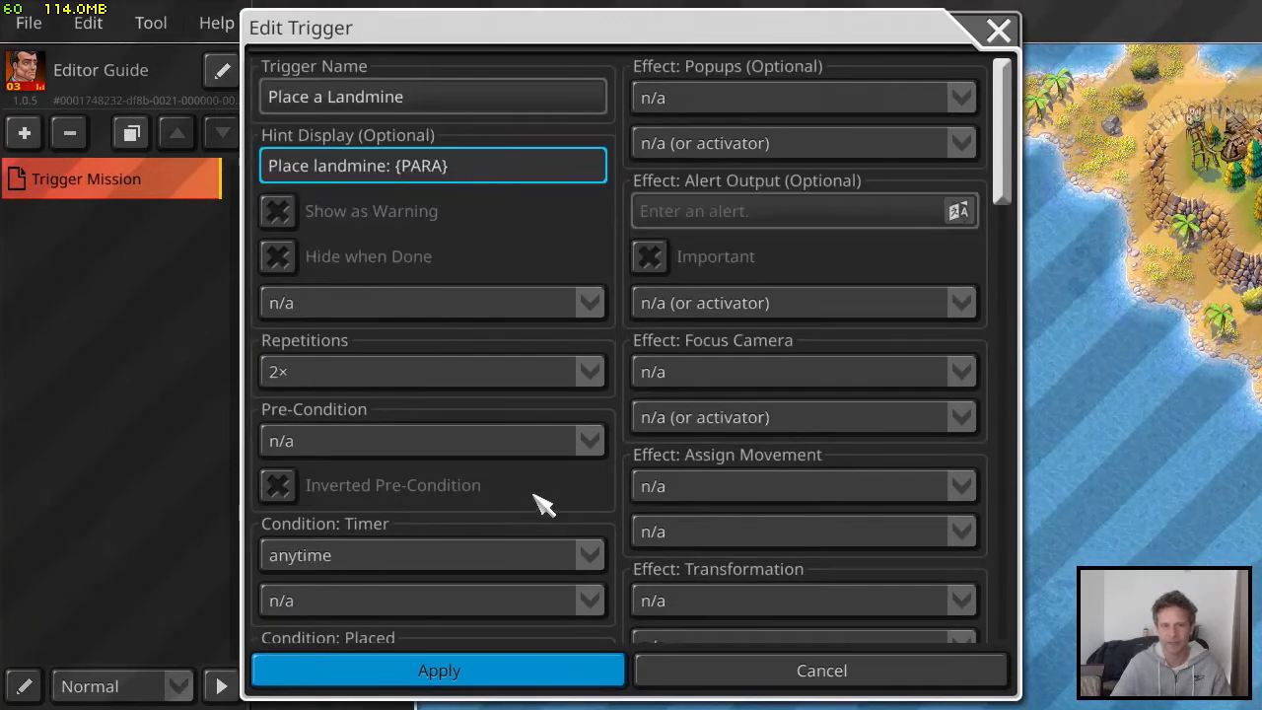
{"action": "left_click", "coordinate": [725, 212]}
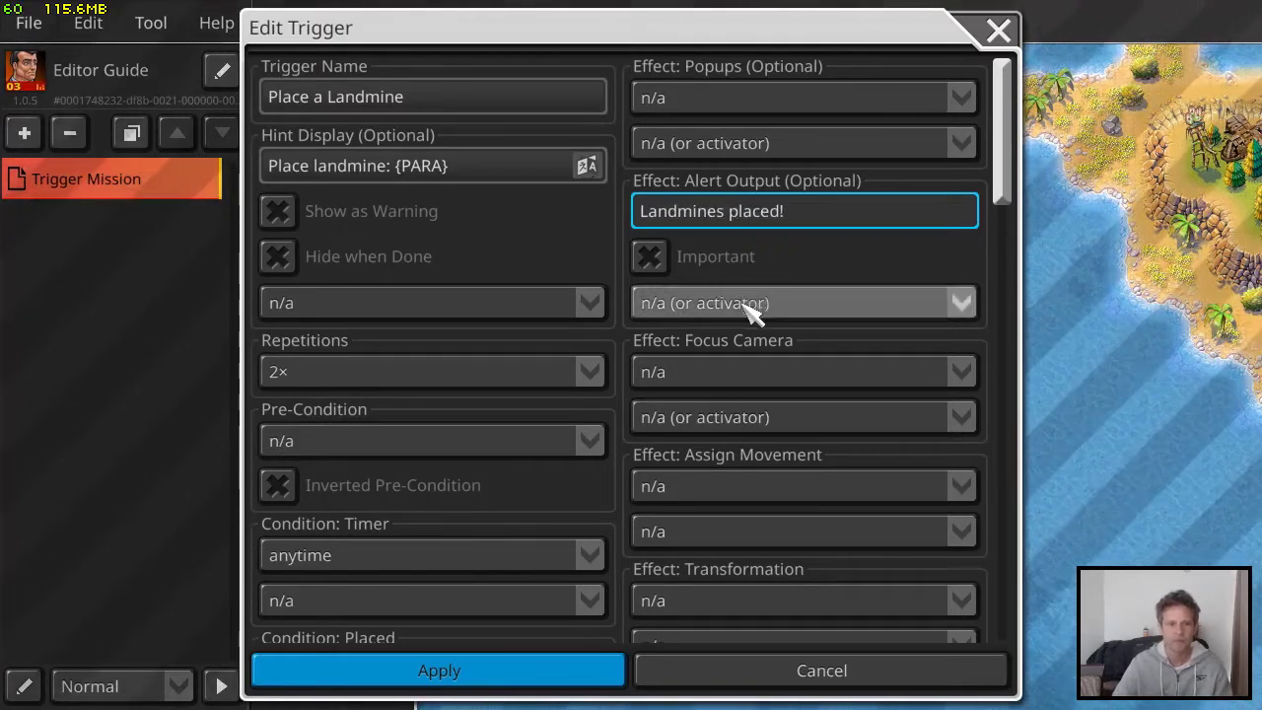
{"action": "left_click", "coordinate": [749, 304]}
{"action": "left_click", "coordinate": [756, 394]}
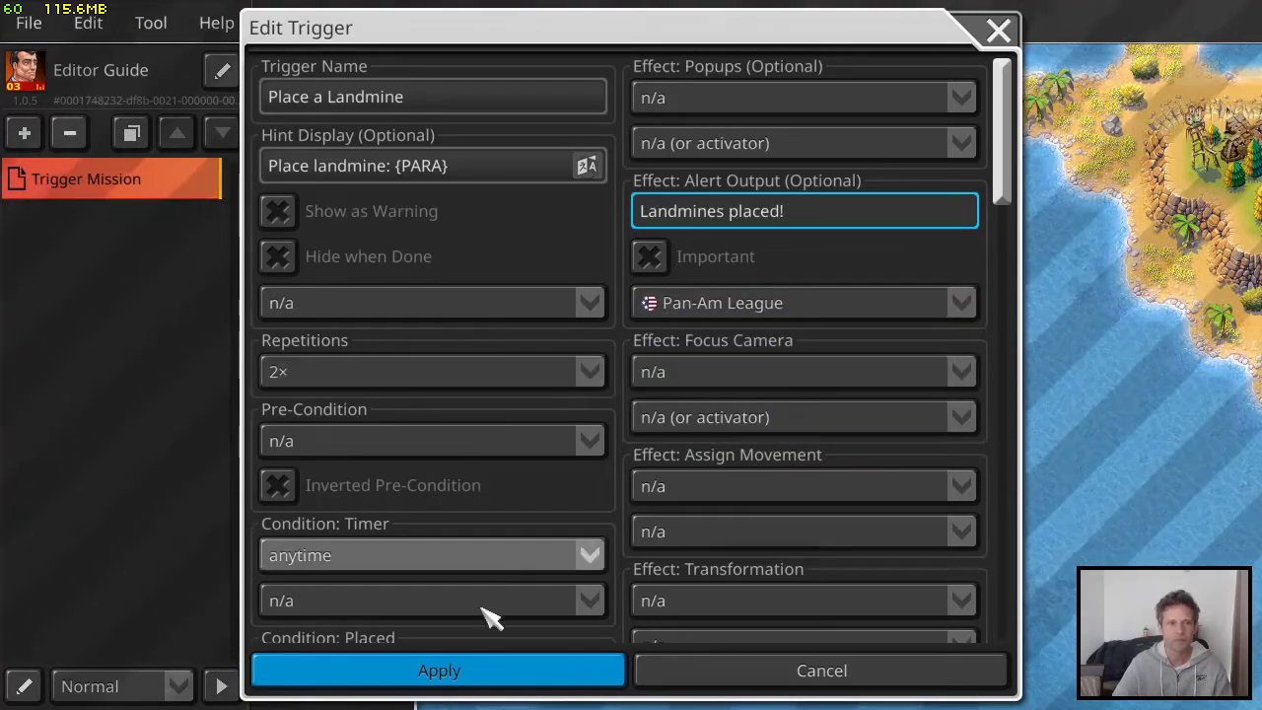
{"action": "left_click", "coordinate": [500, 682]}
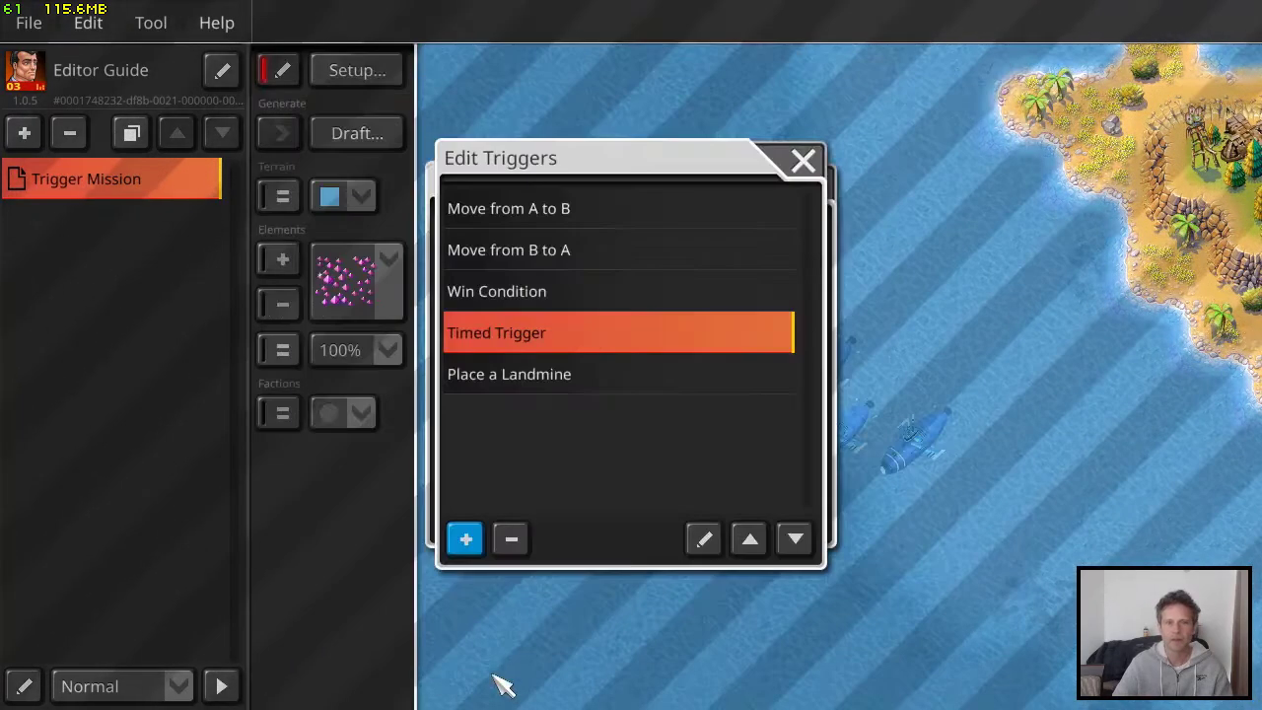
{"action": "left_click", "coordinate": [809, 160]}
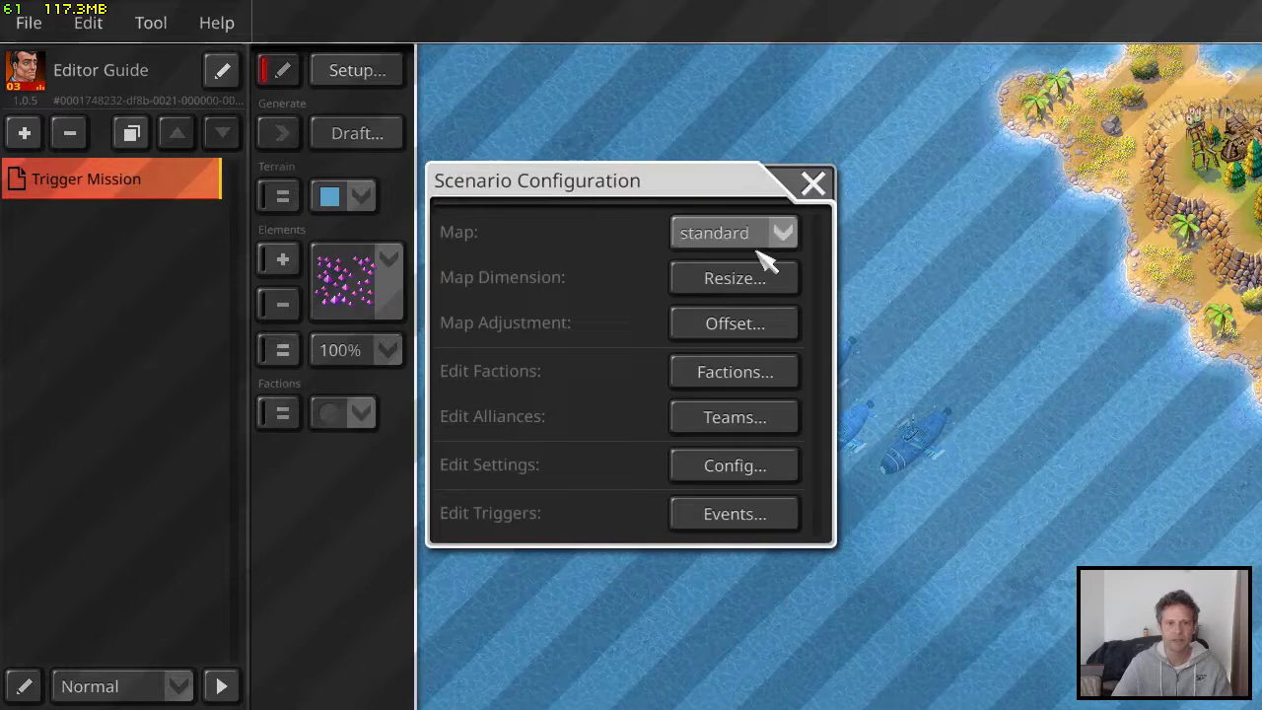
Set the Pan-Am League faction's Matter to 1000 and close the scenario configuration
{"action": "left_click", "coordinate": [730, 373]}
{"action": "left_click", "coordinate": [561, 199]}
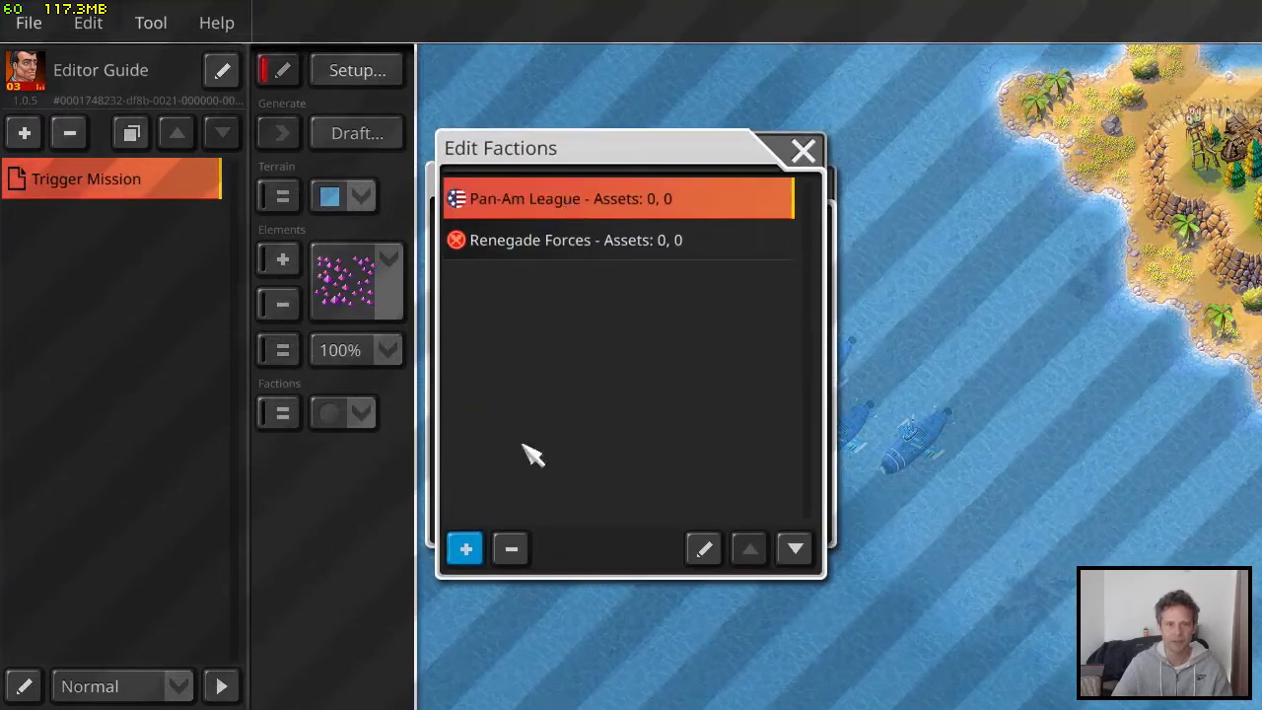
{"action": "left_click", "coordinate": [703, 548]}
{"action": "left_click", "coordinate": [572, 461]}
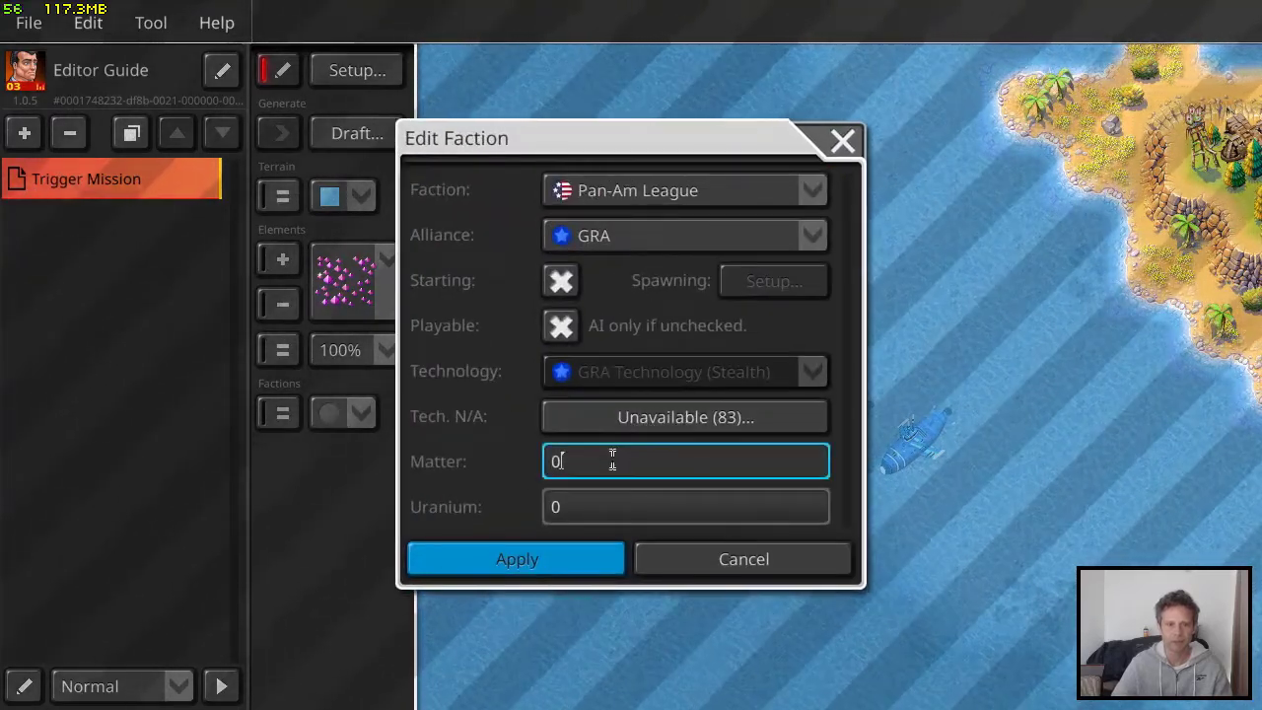
{"action": "double_click", "coordinate": [572, 461]}
{"action": "type", "text": "1000"}
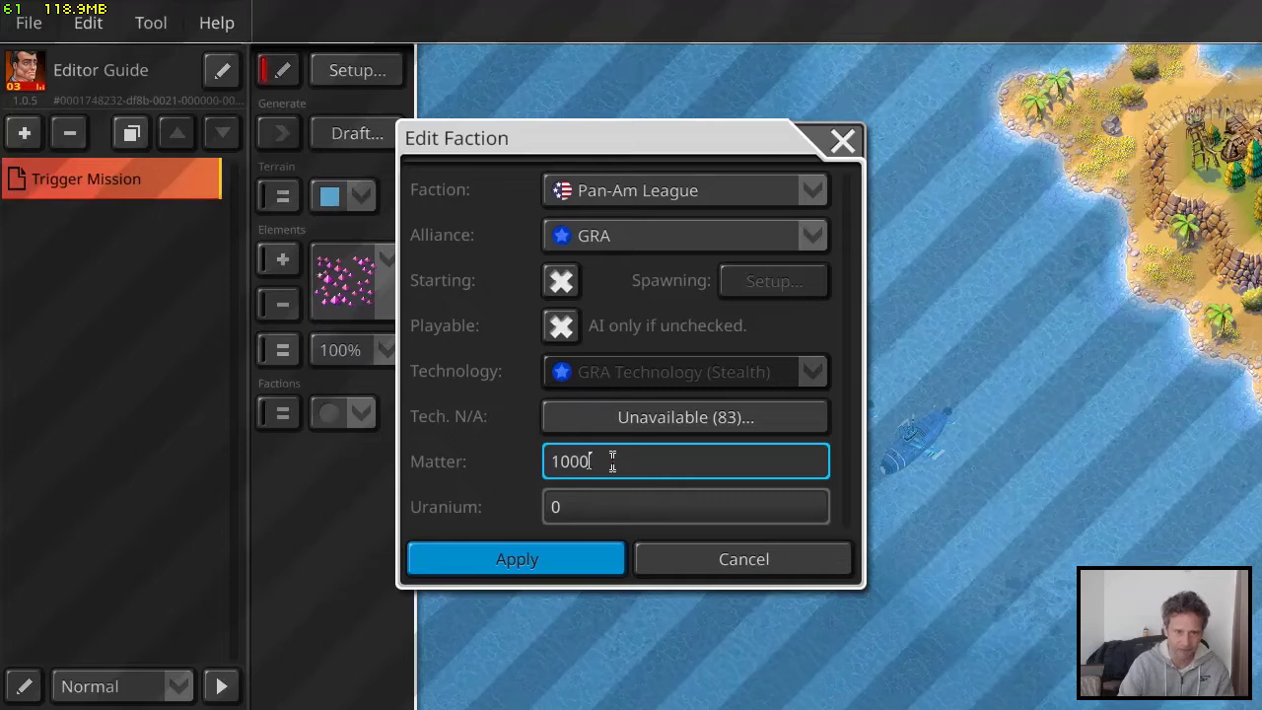
{"action": "left_click", "coordinate": [591, 558]}
{"action": "left_click", "coordinate": [804, 150]}
{"action": "left_click", "coordinate": [813, 180]}
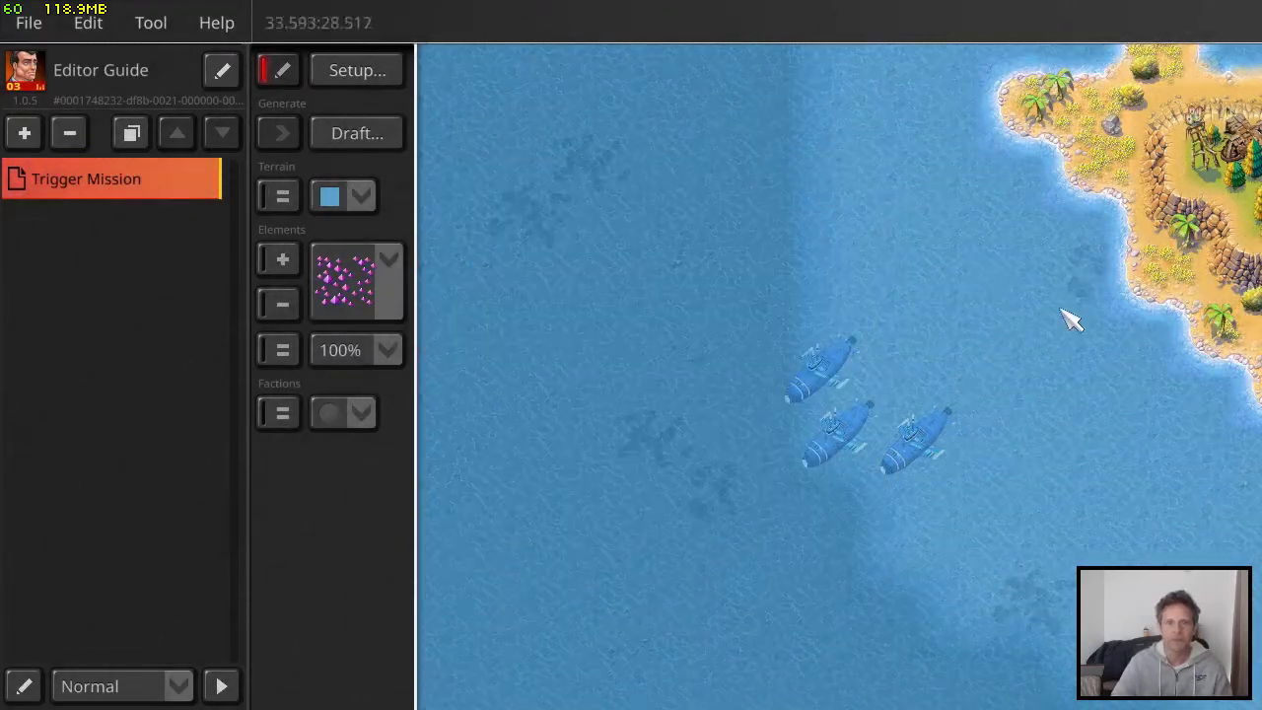
Paint Earth terrain along the island's southwestern shore to extend the beach into the water
{"action": "middle_click_drag", "start_coordinate": [1065, 315], "coordinate": [474, 332]}
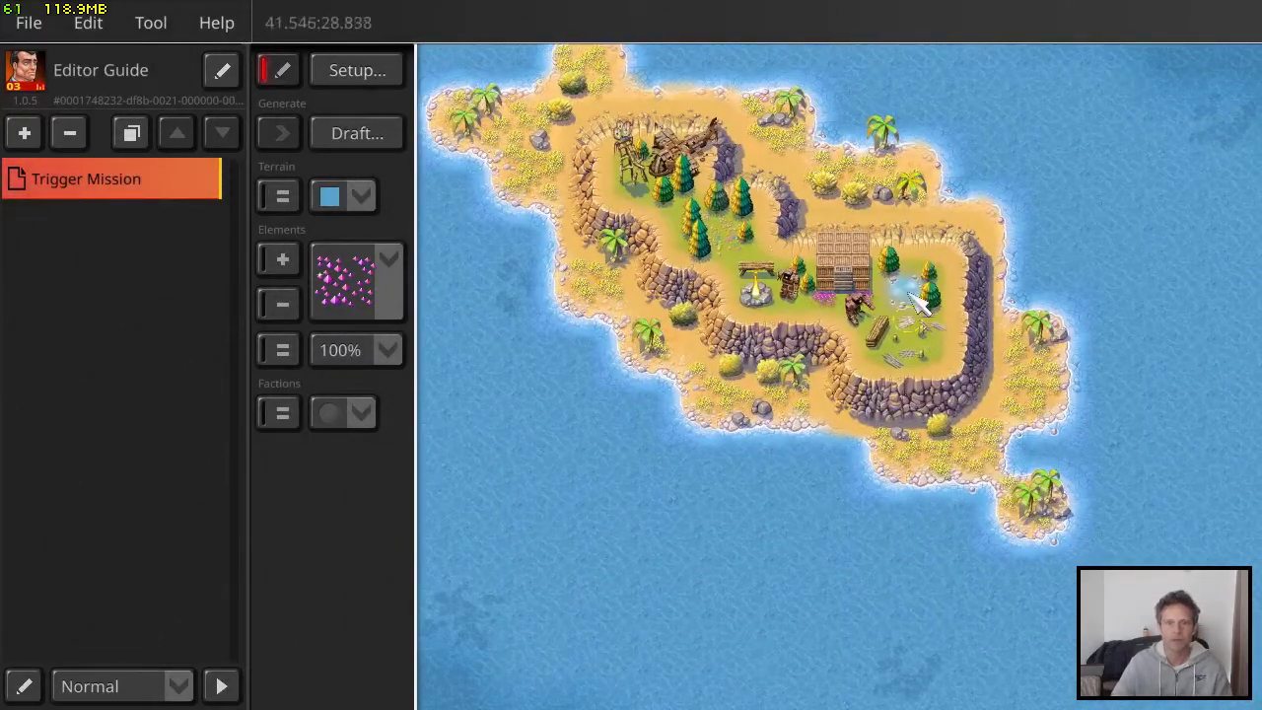
{"action": "left_click", "coordinate": [355, 198]}
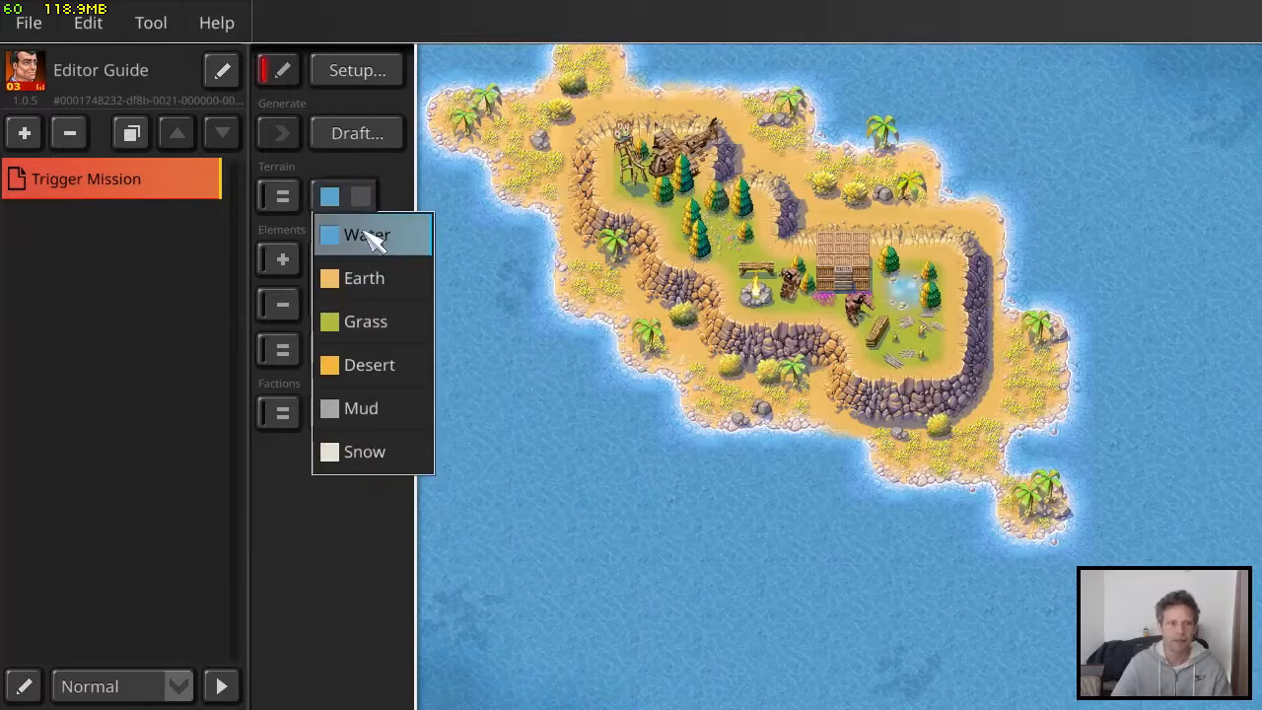
{"action": "left_click", "coordinate": [375, 278]}
{"action": "mouse_move", "coordinate": [766, 468]}
{"action": "left_mouse_down"}
{"action": "mouse_move", "coordinate": [631, 433]}
{"action": "mouse_move", "coordinate": [726, 484]}
{"action": "mouse_move", "coordinate": [779, 480]}
{"action": "mouse_move", "coordinate": [611, 444]}
{"action": "mouse_move", "coordinate": [601, 368]}
{"action": "left_mouse_up"}
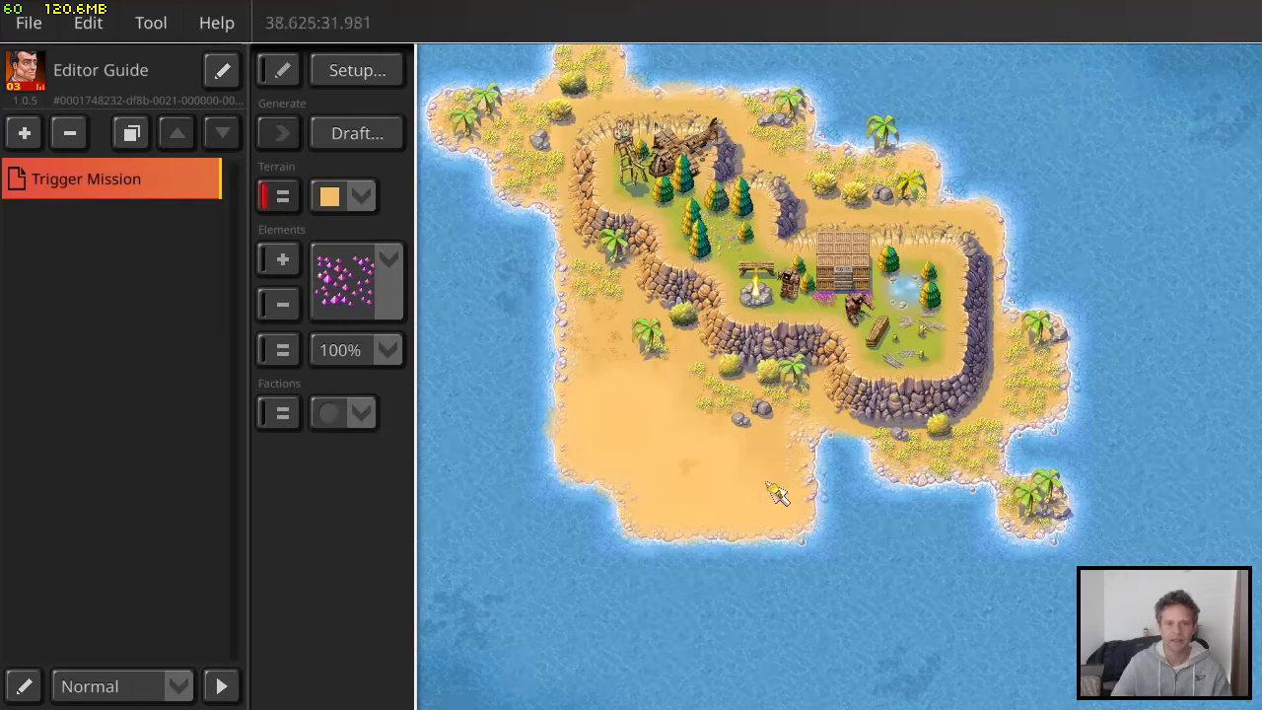
{"action": "left_click_drag", "start_coordinate": [777, 493], "coordinate": [833, 464]}
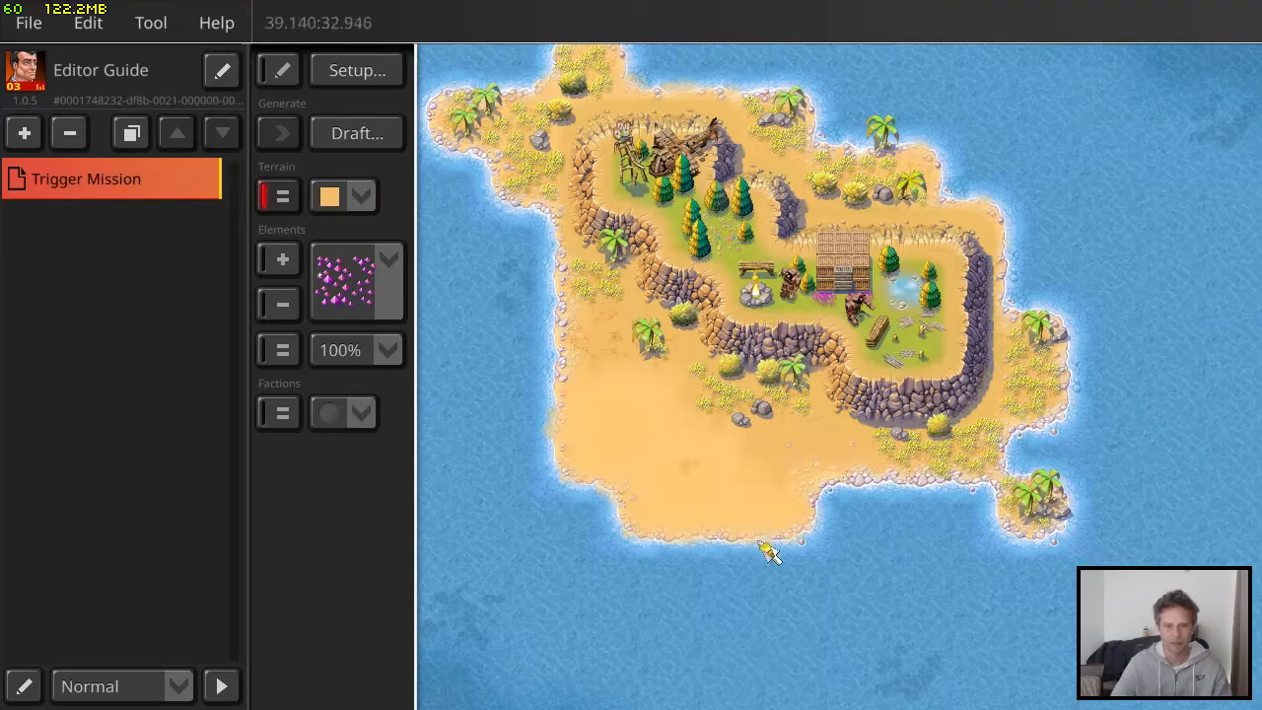
{"action": "left_click_drag", "start_coordinate": [769, 552], "coordinate": [839, 510]}
Save the scenario and start a test run, dismissing the verification dialog
{"action": "left_click", "coordinate": [35, 24]}
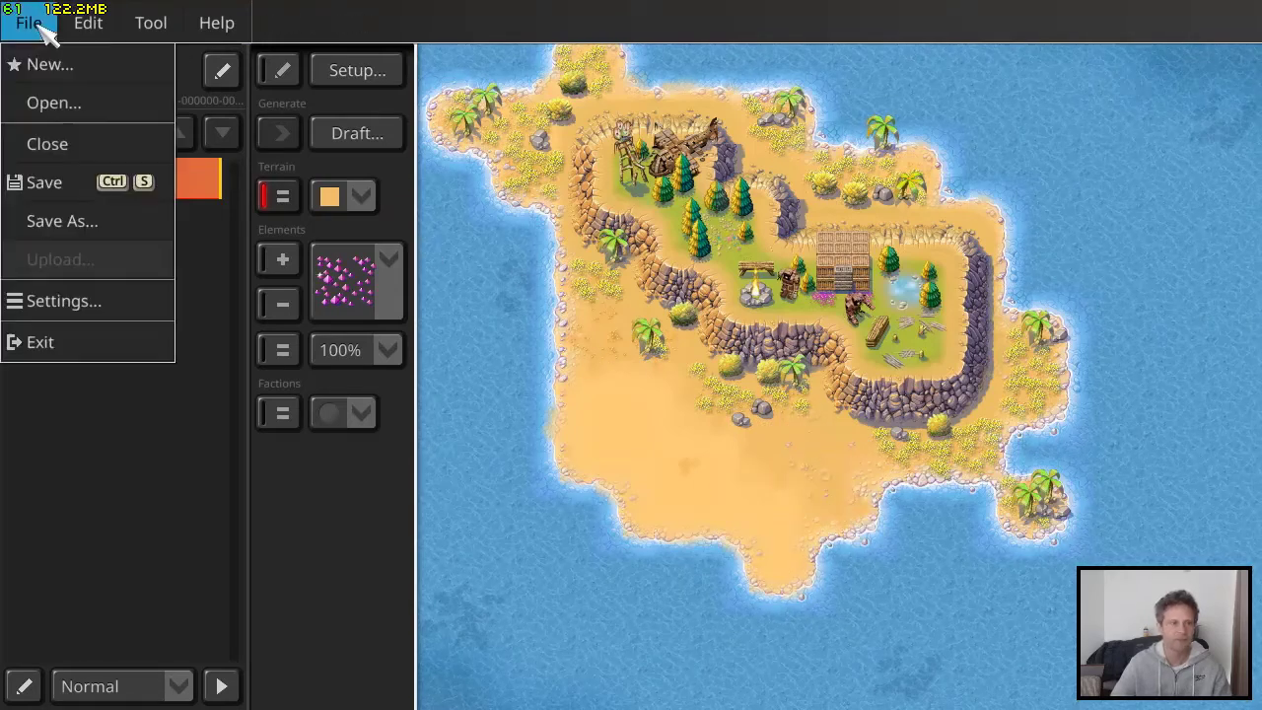
{"action": "left_click", "coordinate": [76, 182]}
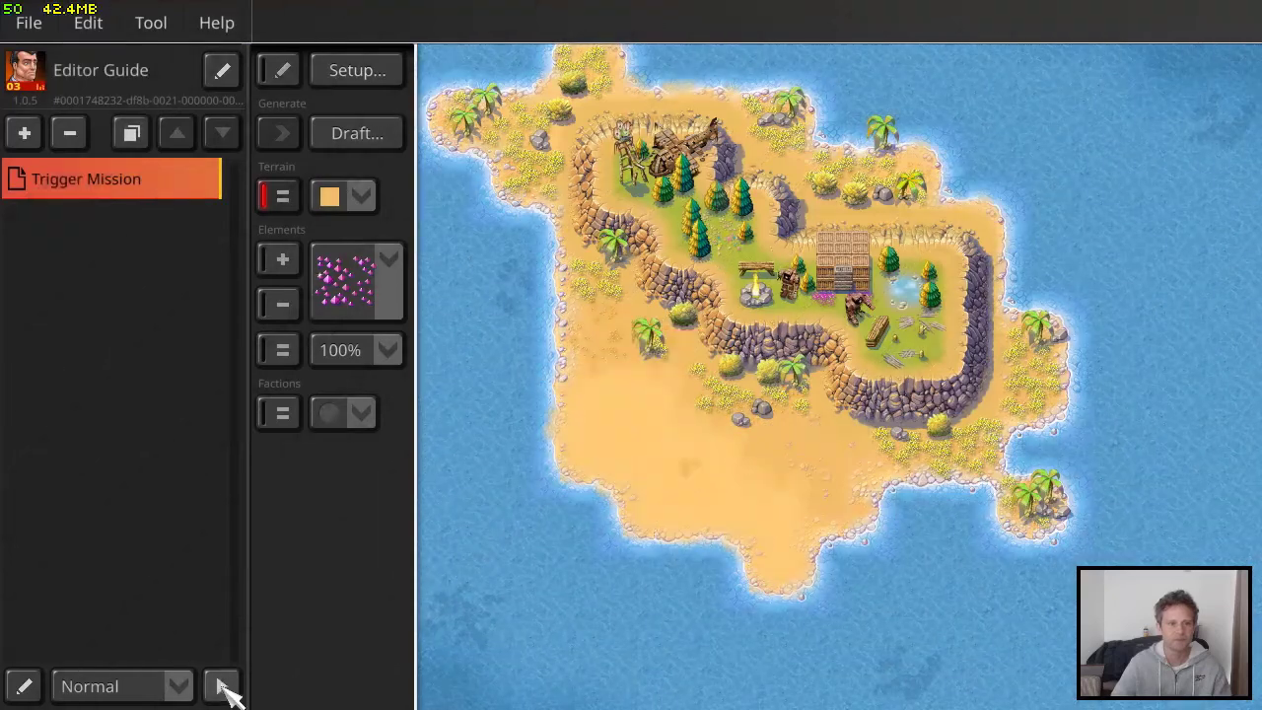
{"action": "left_click", "coordinate": [222, 687]}
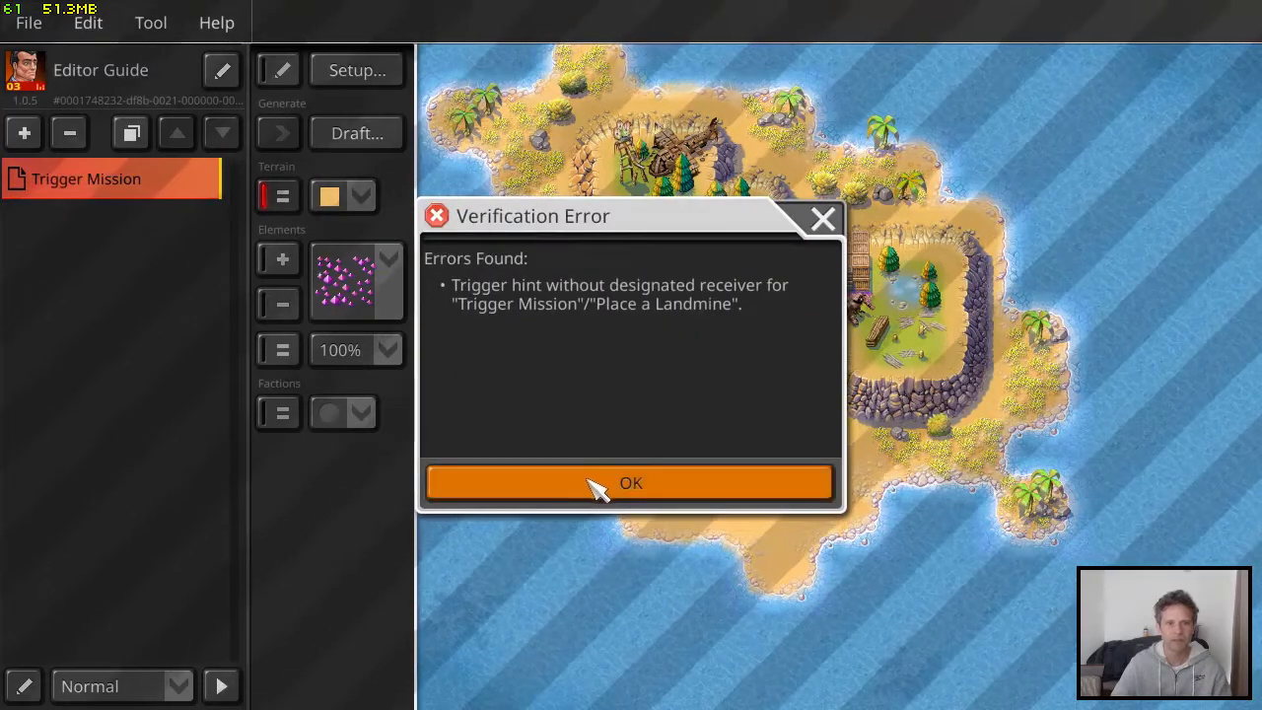
{"action": "left_click", "coordinate": [525, 476]}
Make the Pan-Am League the receiver of the Place a Landmine trigger's hint and enable Hide when Done
{"action": "left_click", "coordinate": [356, 70]}
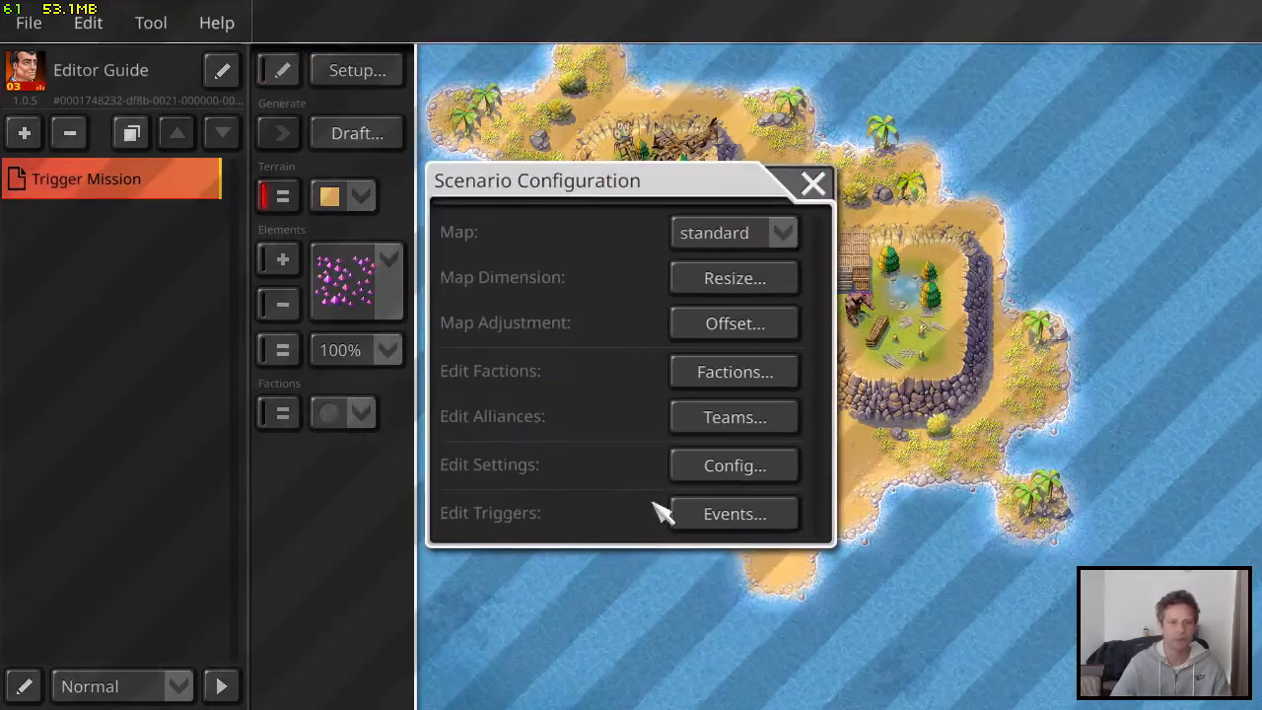
{"action": "left_click", "coordinate": [749, 518]}
{"action": "left_click", "coordinate": [621, 379]}
{"action": "left_click", "coordinate": [702, 538]}
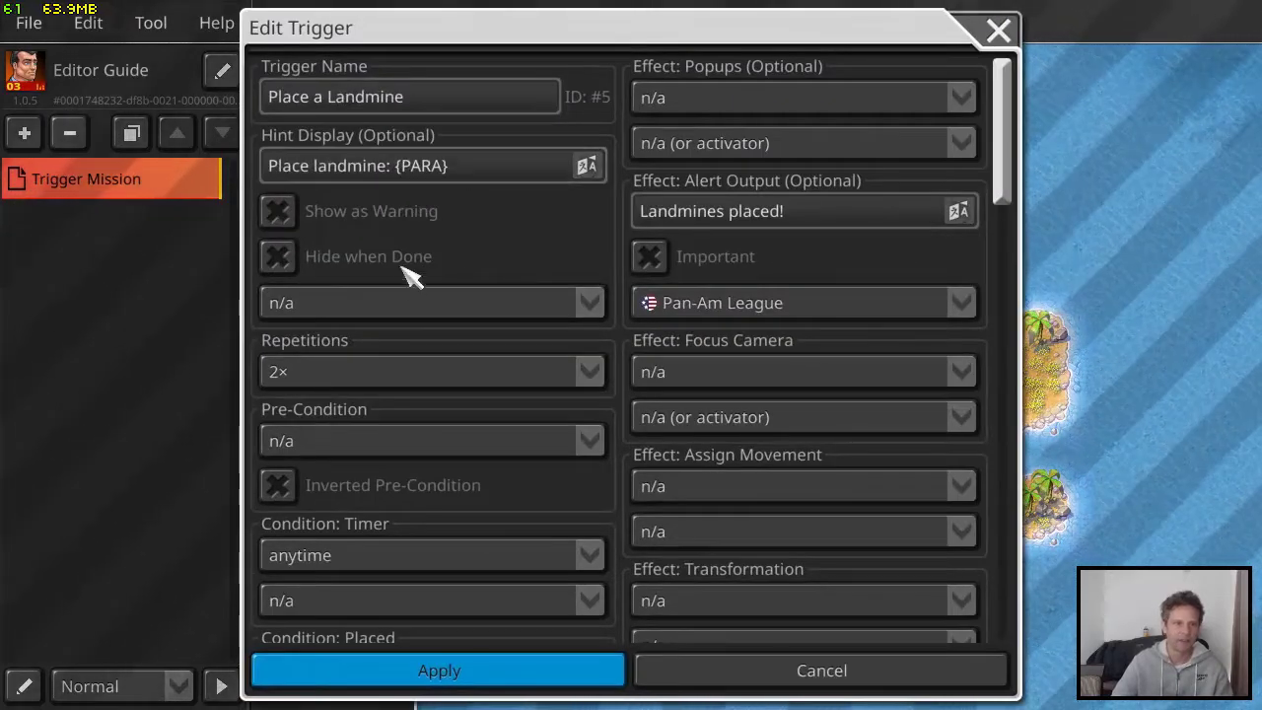
{"action": "left_click", "coordinate": [406, 306]}
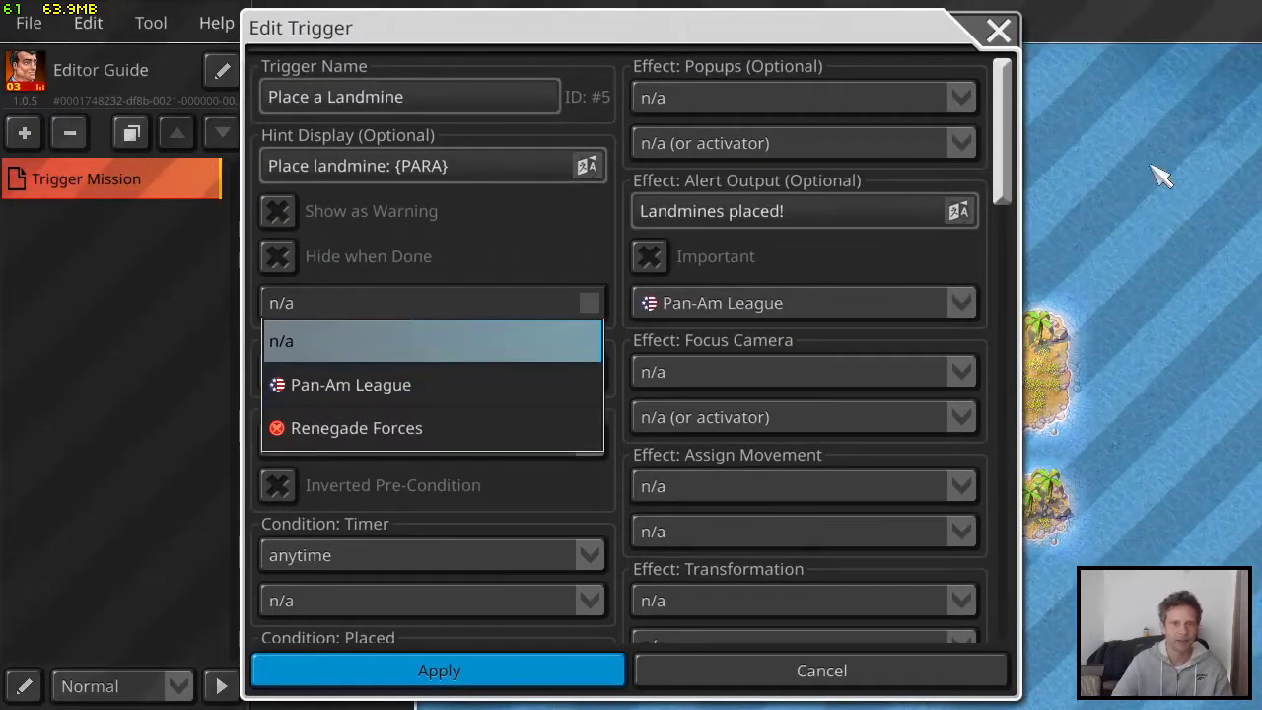
{"action": "left_click", "coordinate": [373, 390]}
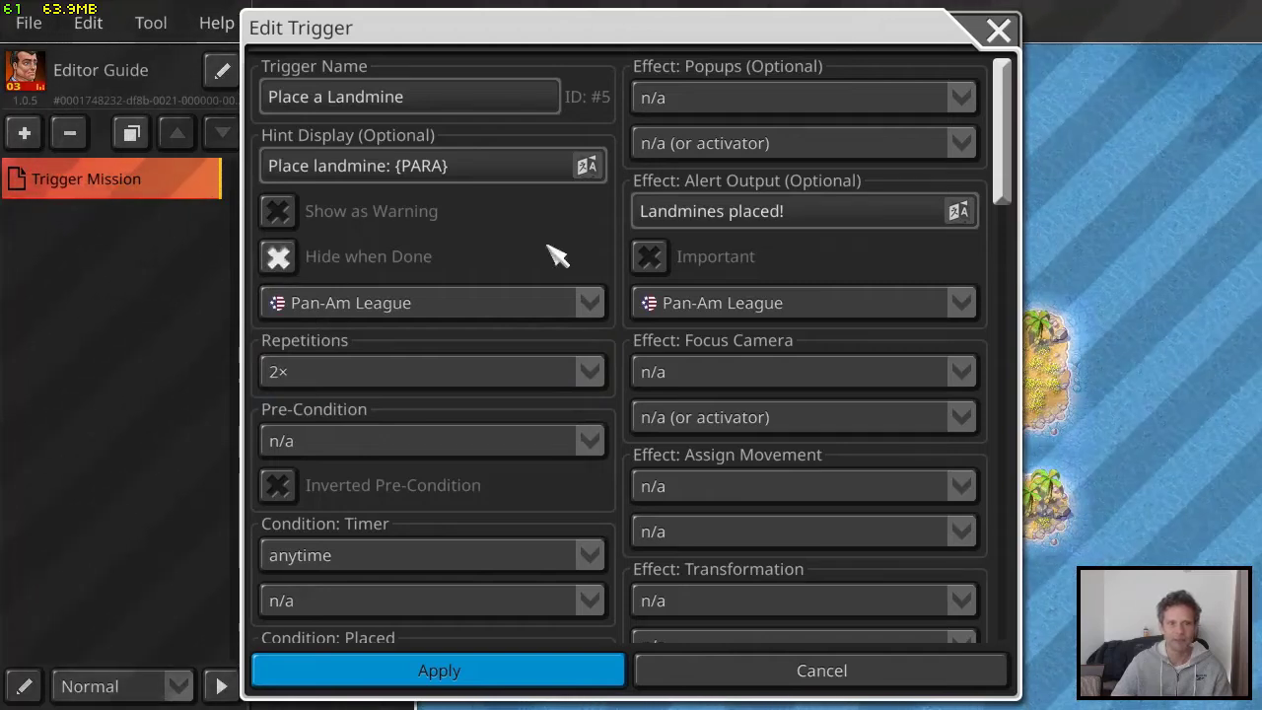
{"action": "left_click", "coordinate": [507, 670]}
{"action": "left_click", "coordinate": [808, 161]}
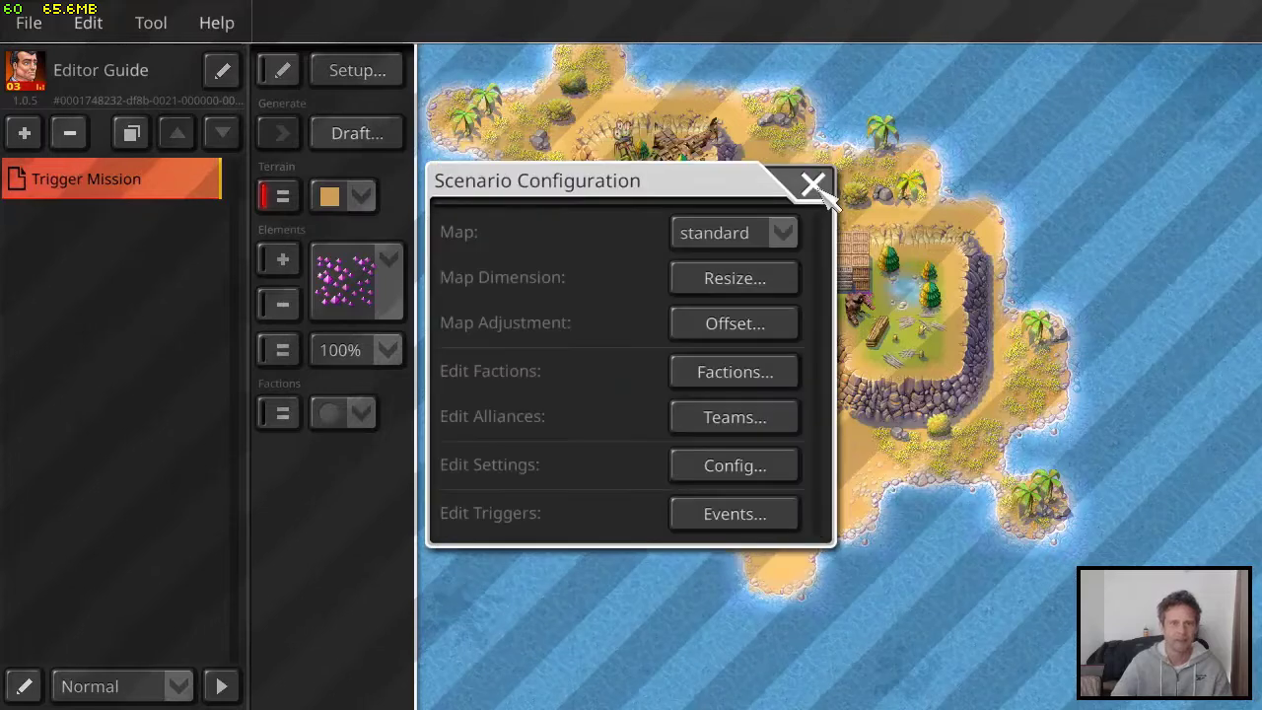
{"action": "left_click", "coordinate": [814, 186]}
Save and test-play the mission, check the objectives, send one attack submarine toward the beach, and leave the game
{"action": "key", "text": "Down"}
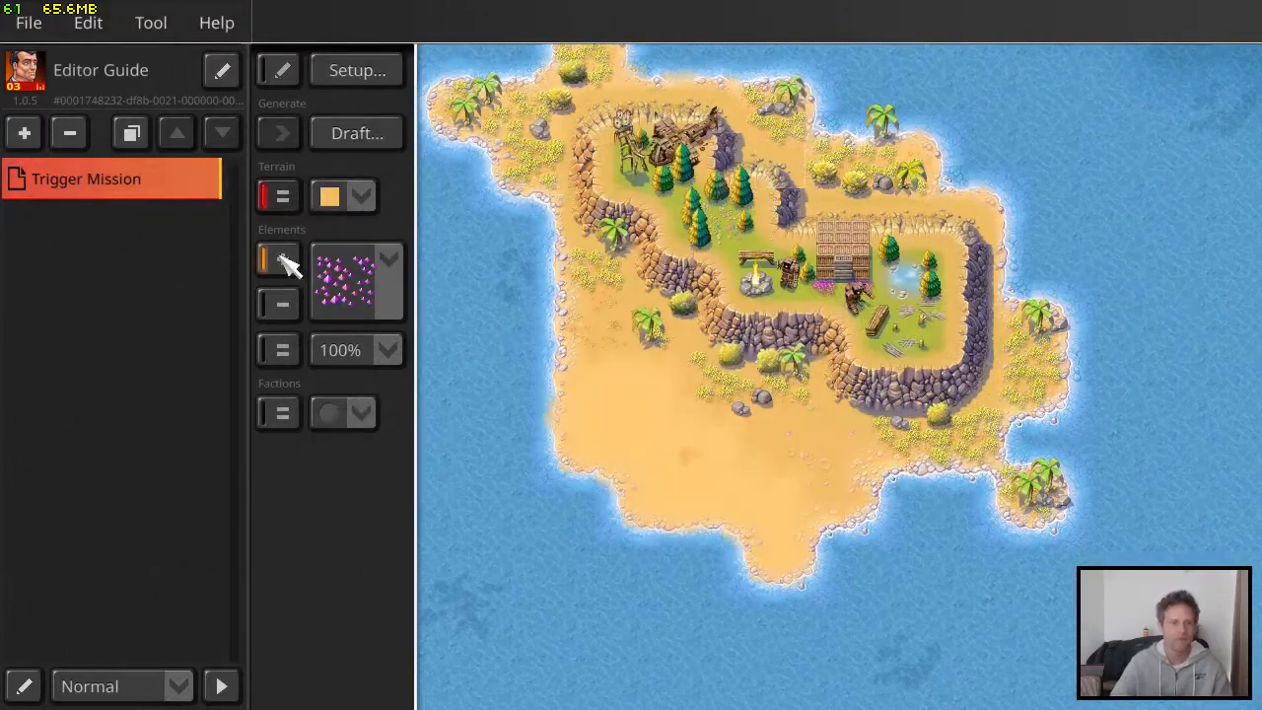
{"action": "key", "text": "ctrl+s"}
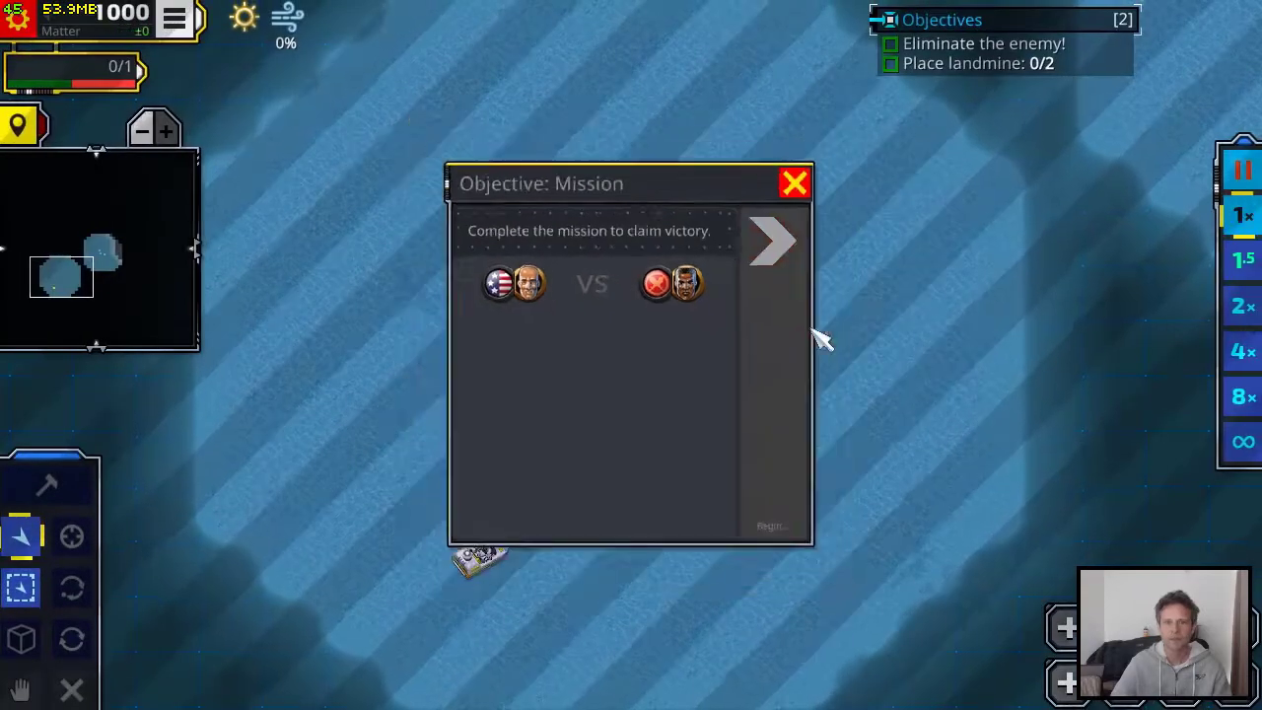
{"action": "left_click", "coordinate": [809, 331]}
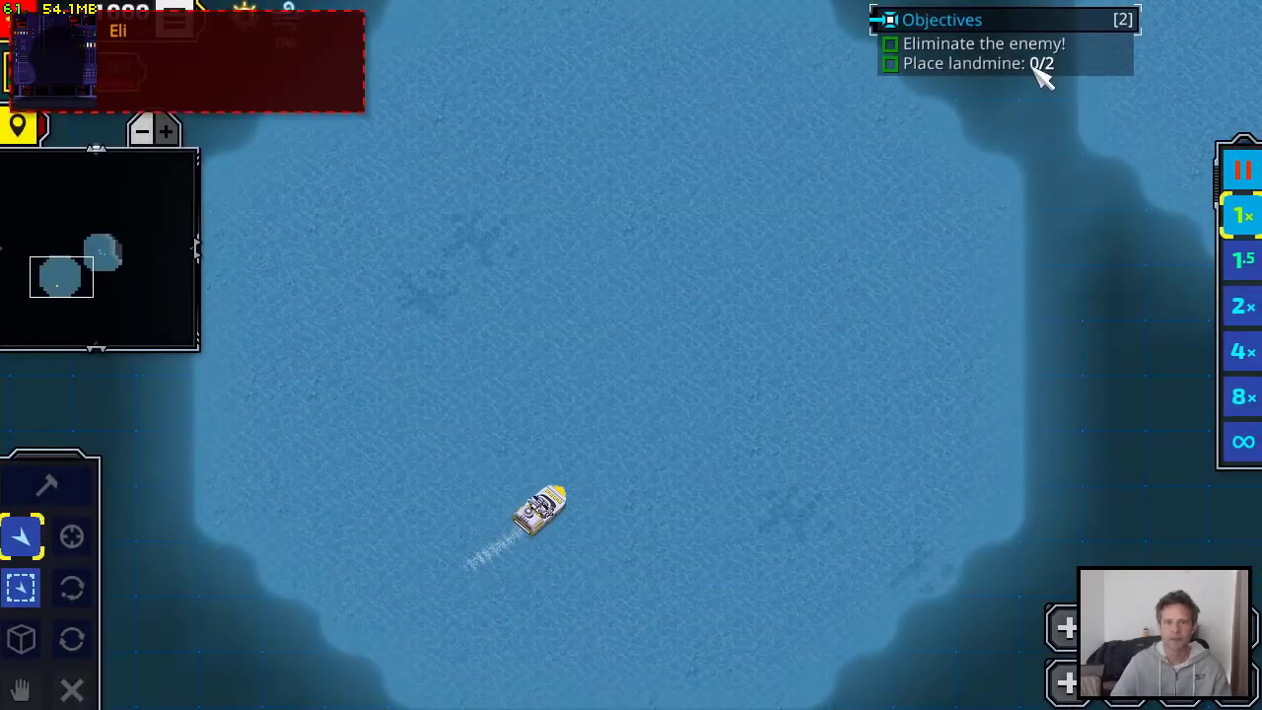
{"action": "right_click_drag", "start_coordinate": [1020, 116], "coordinate": [507, 279]}
{"action": "right_click_drag", "start_coordinate": [835, 301], "coordinate": [555, 429]}
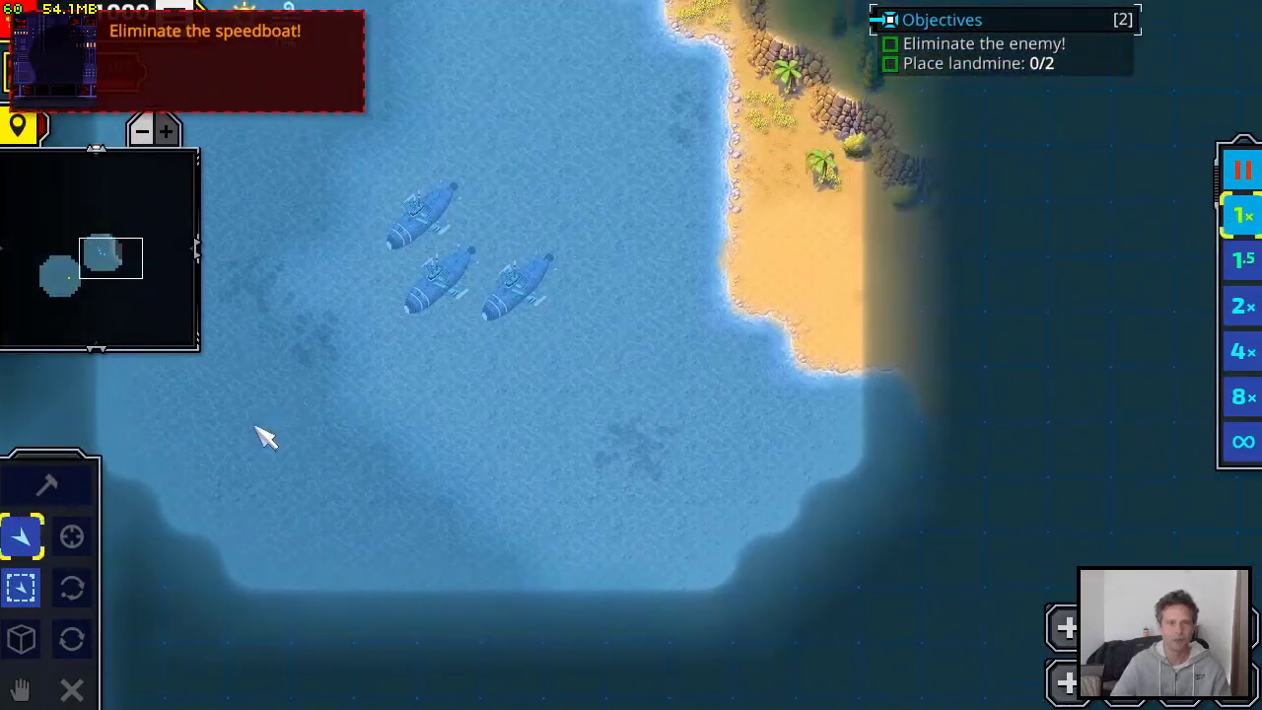
{"action": "left_click", "coordinate": [516, 292]}
{"action": "right_click", "coordinate": [684, 323]}
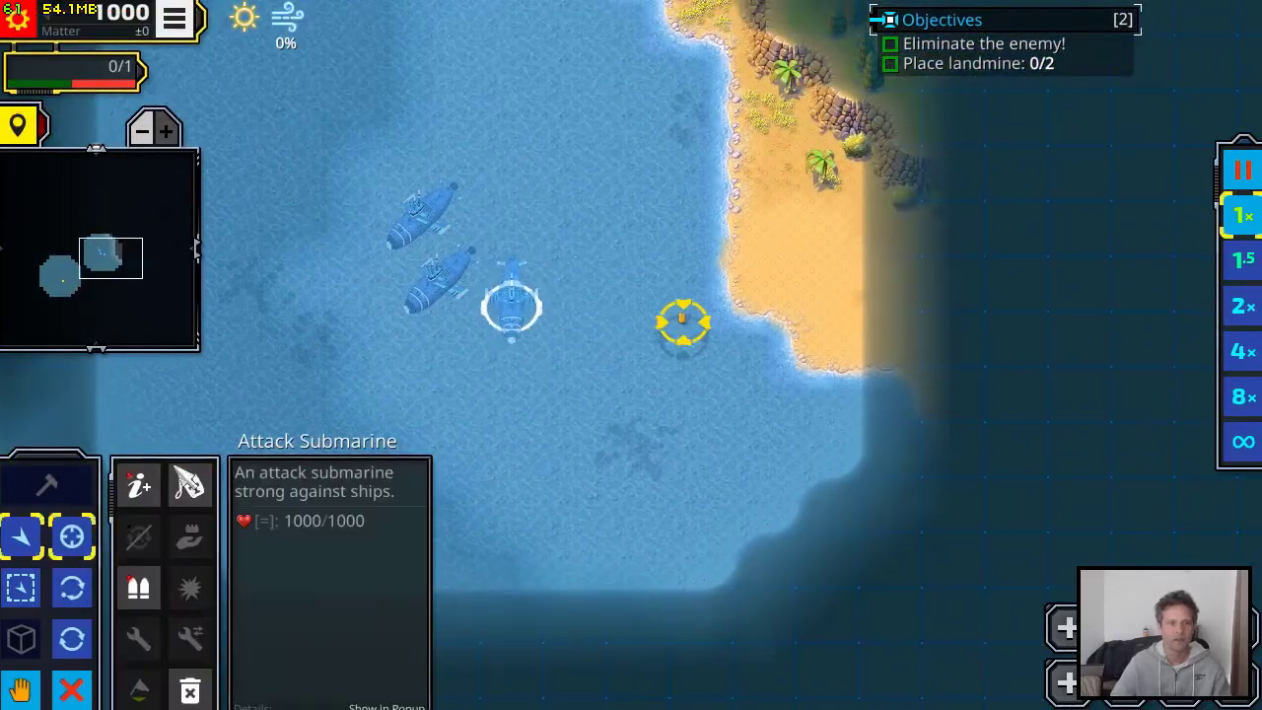
{"action": "left_click", "coordinate": [174, 18]}
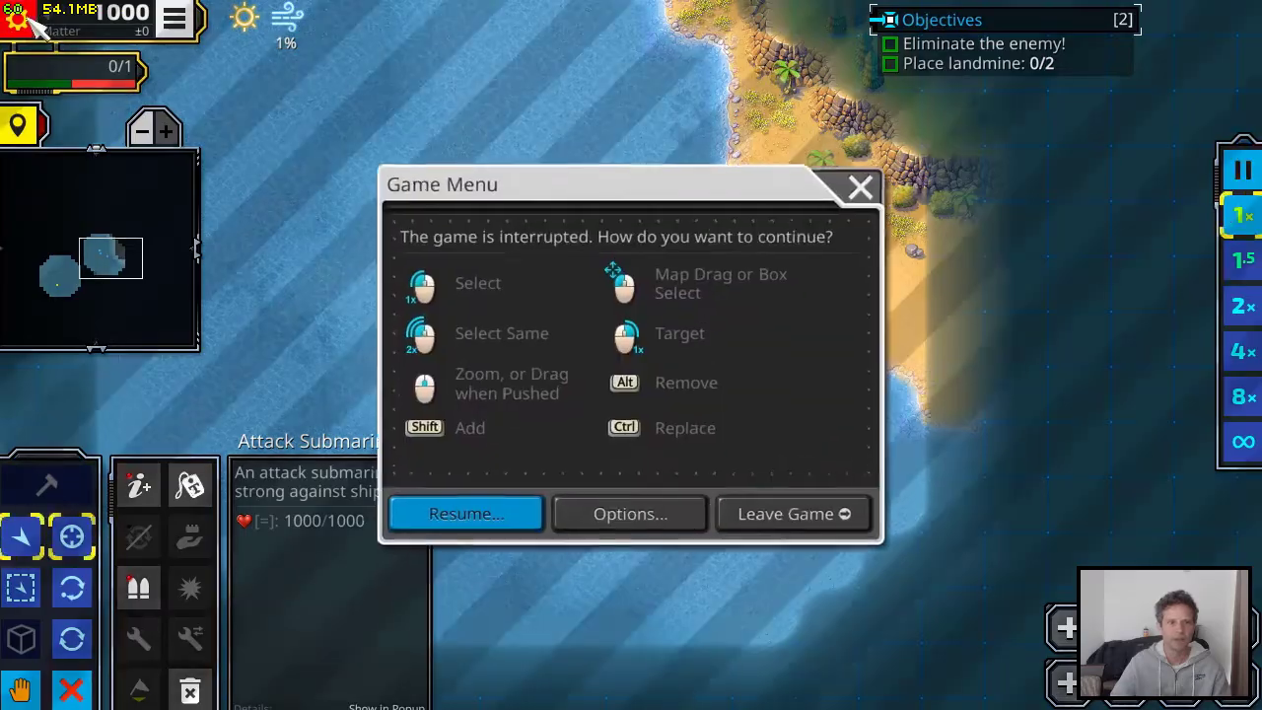
{"action": "left_click", "coordinate": [774, 511]}
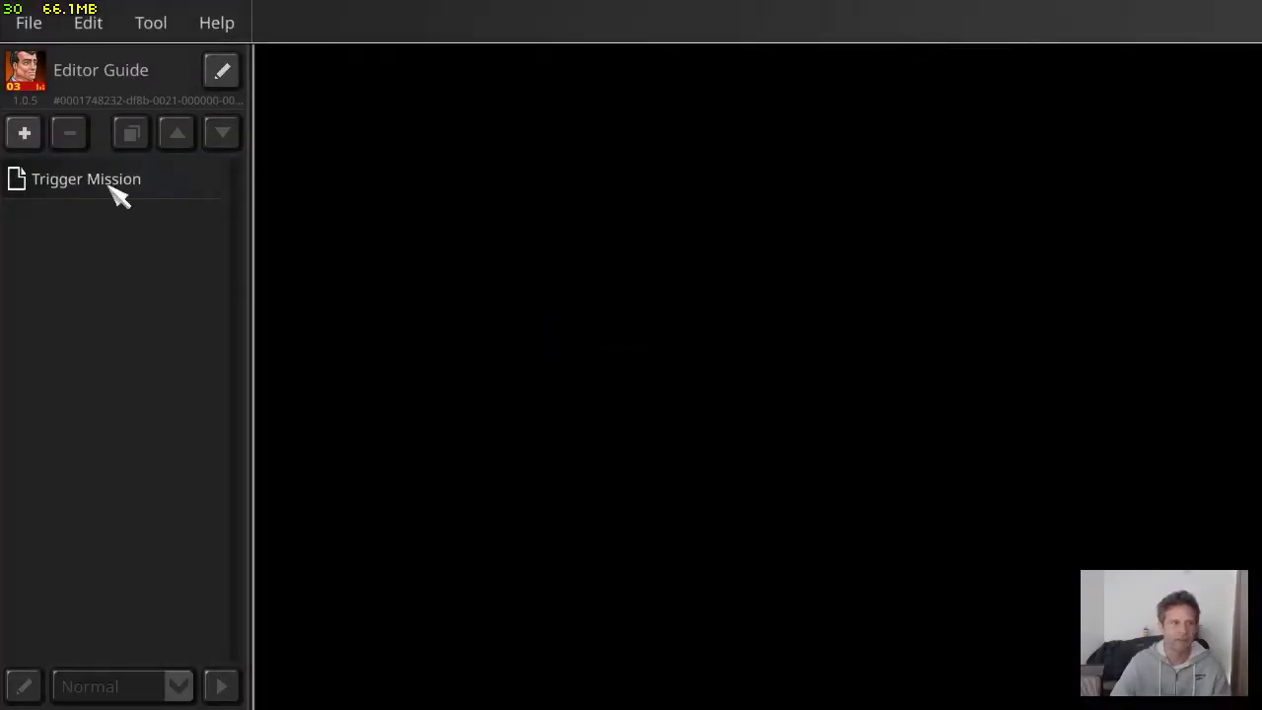
Reopen Trigger Mission and enable Building on Map in its configuration settings
{"action": "left_click", "coordinate": [75, 187]}
{"action": "left_click", "coordinate": [373, 83]}
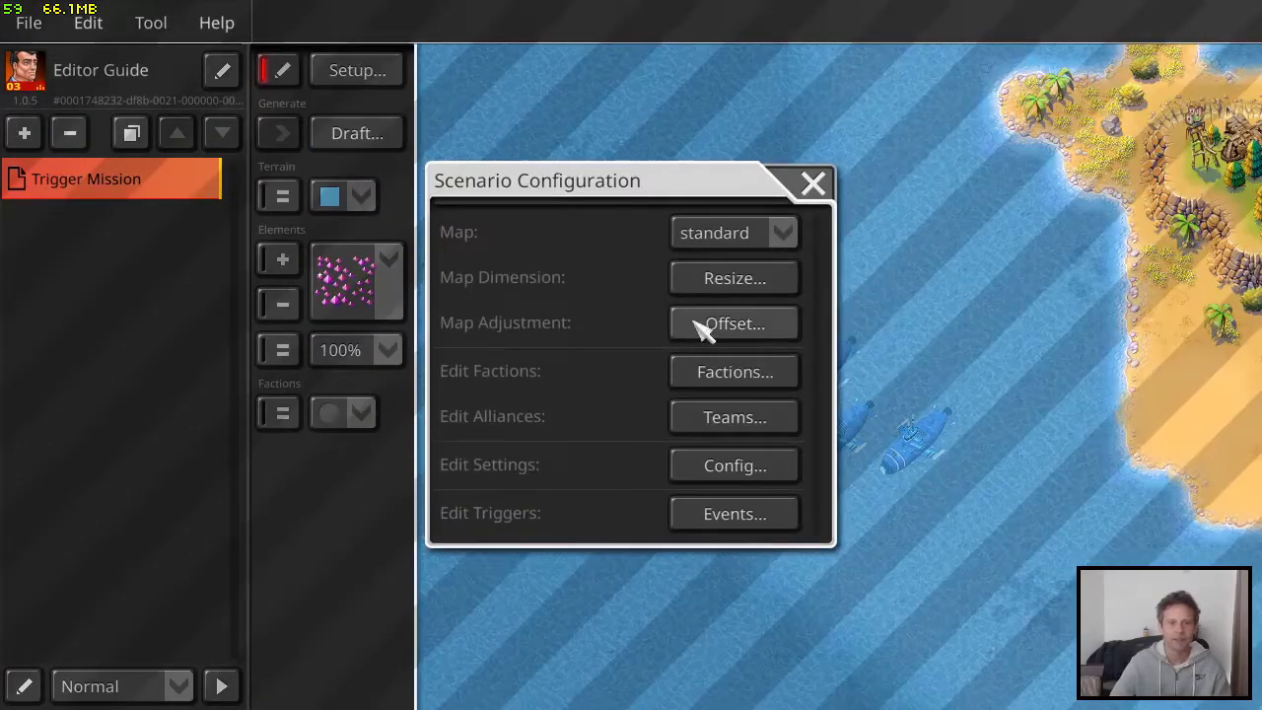
{"action": "left_click", "coordinate": [735, 466]}
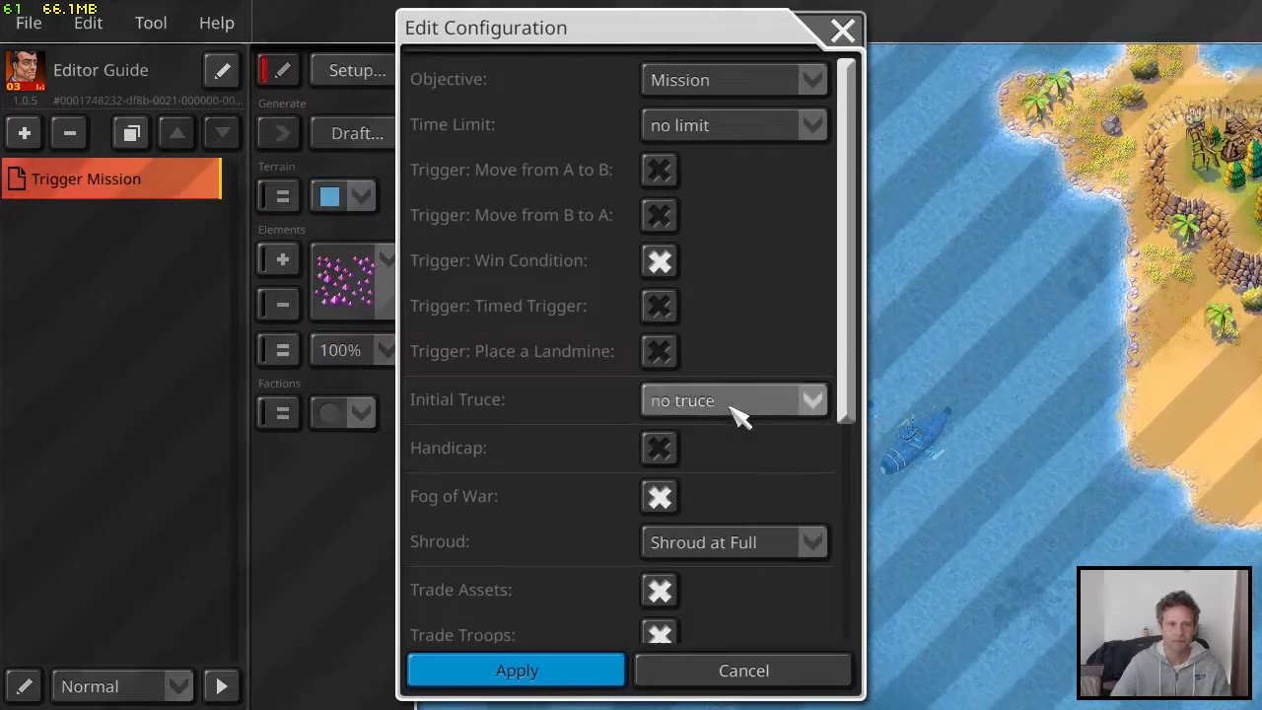
{"action": "scroll", "coordinate": [749, 460], "scroll_direction": "down", "scroll_amount": 3}
{"action": "scroll", "coordinate": [742, 459], "scroll_direction": "down", "scroll_amount": 3}
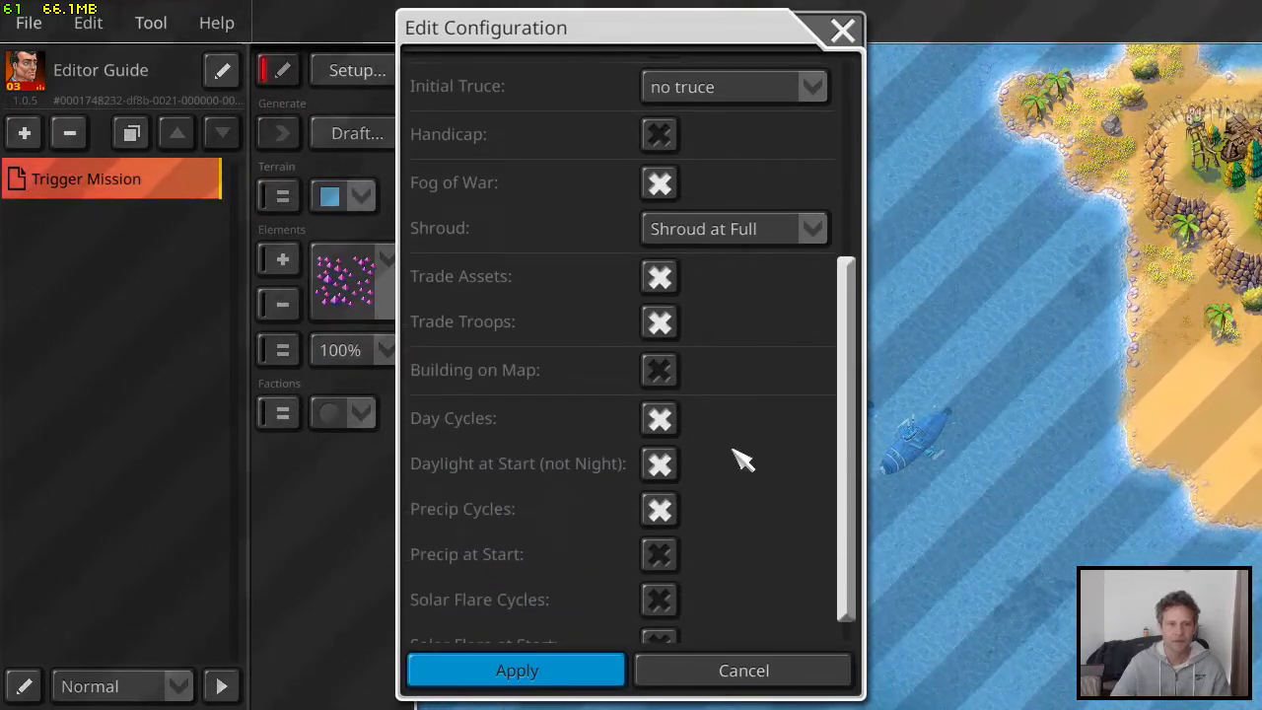
{"action": "left_click", "coordinate": [659, 370]}
{"action": "left_click", "coordinate": [582, 667]}
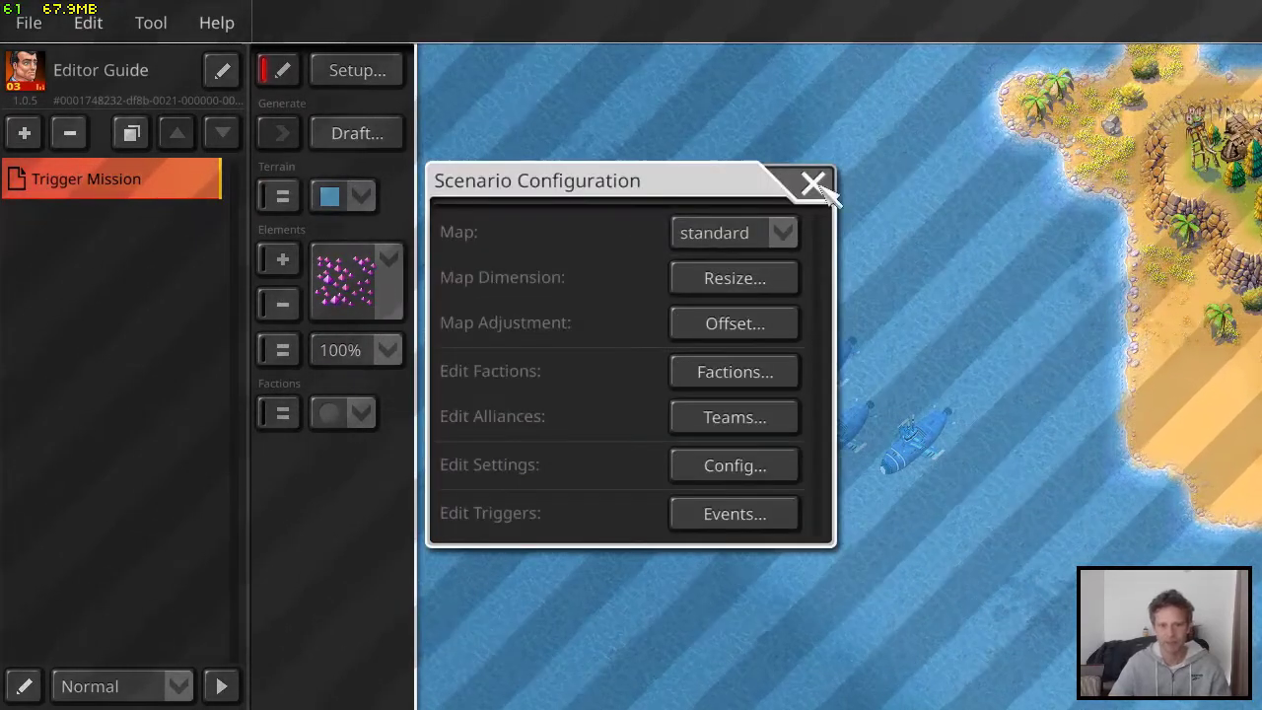
{"action": "left_click", "coordinate": [816, 183]}
Place one builder unit for the Pan-Am League (complete) faction on the island's beach
{"action": "left_click", "coordinate": [359, 414]}
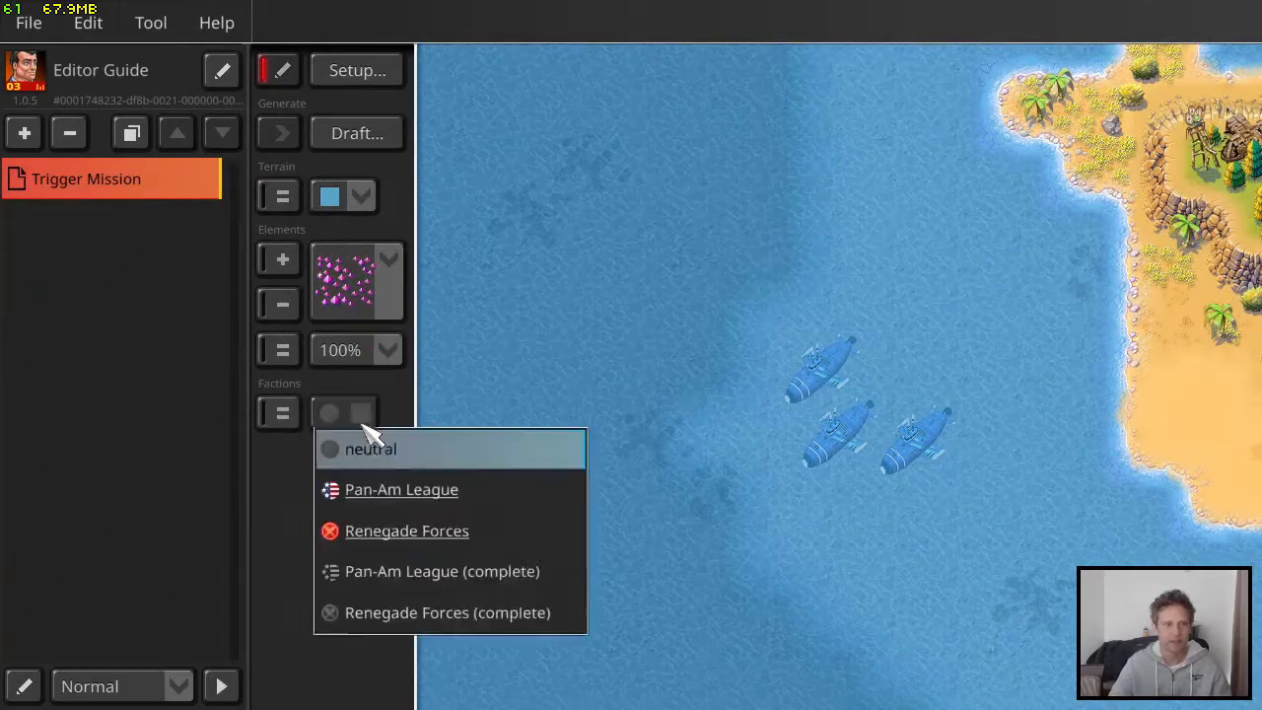
{"action": "left_click", "coordinate": [438, 583]}
{"action": "left_click", "coordinate": [389, 259]}
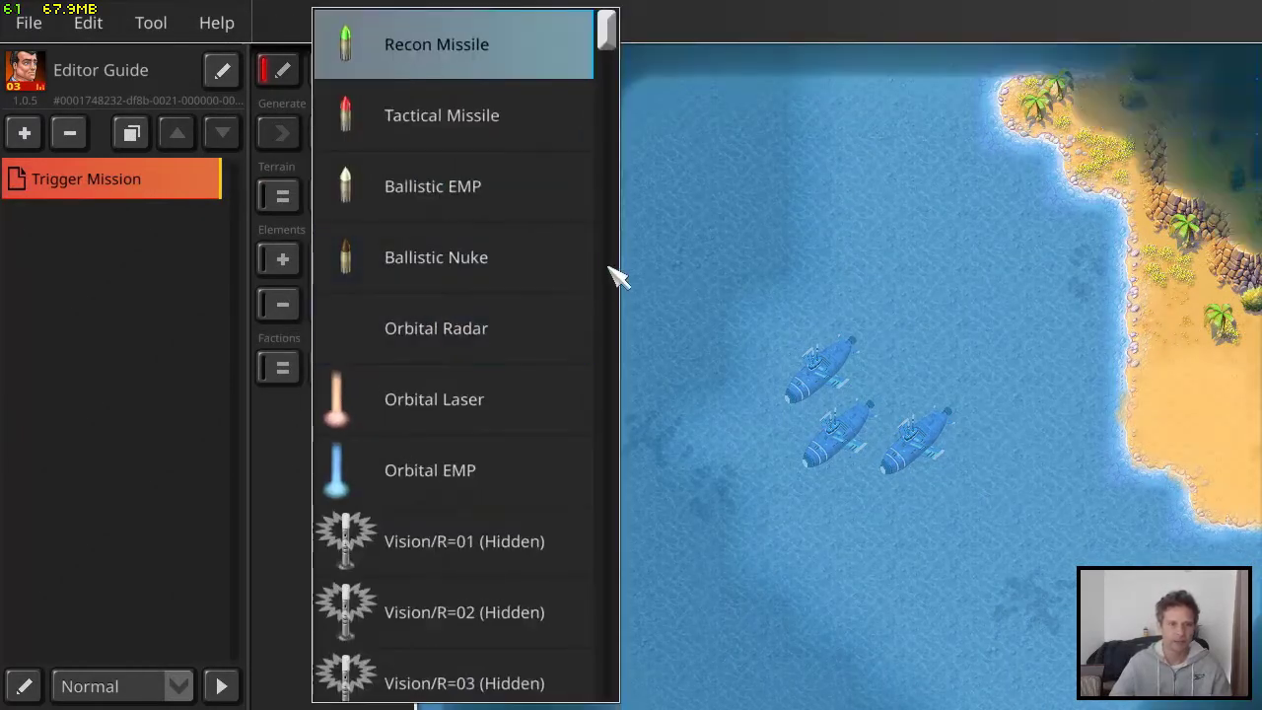
{"action": "left_click_drag", "start_coordinate": [614, 273], "coordinate": [605, 347]}
{"action": "left_click", "coordinate": [486, 306]}
{"action": "right_click_drag", "start_coordinate": [1110, 391], "coordinate": [924, 409]}
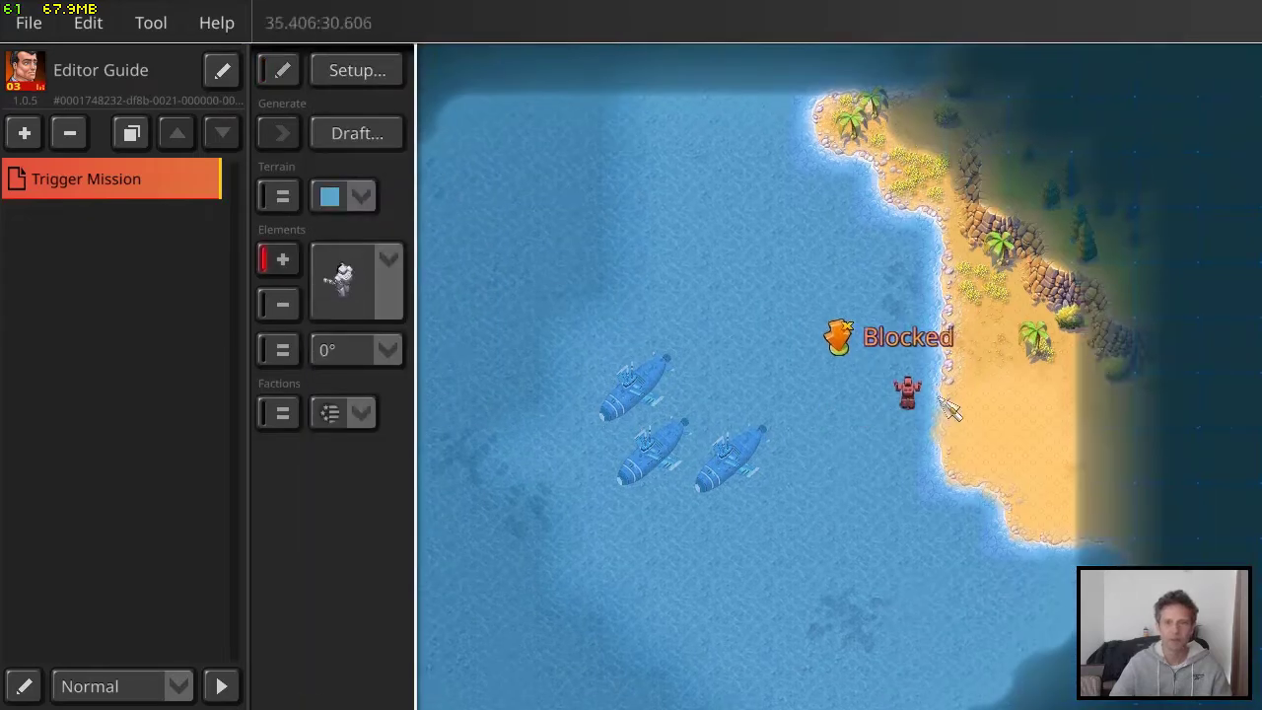
{"action": "left_click", "coordinate": [986, 406]}
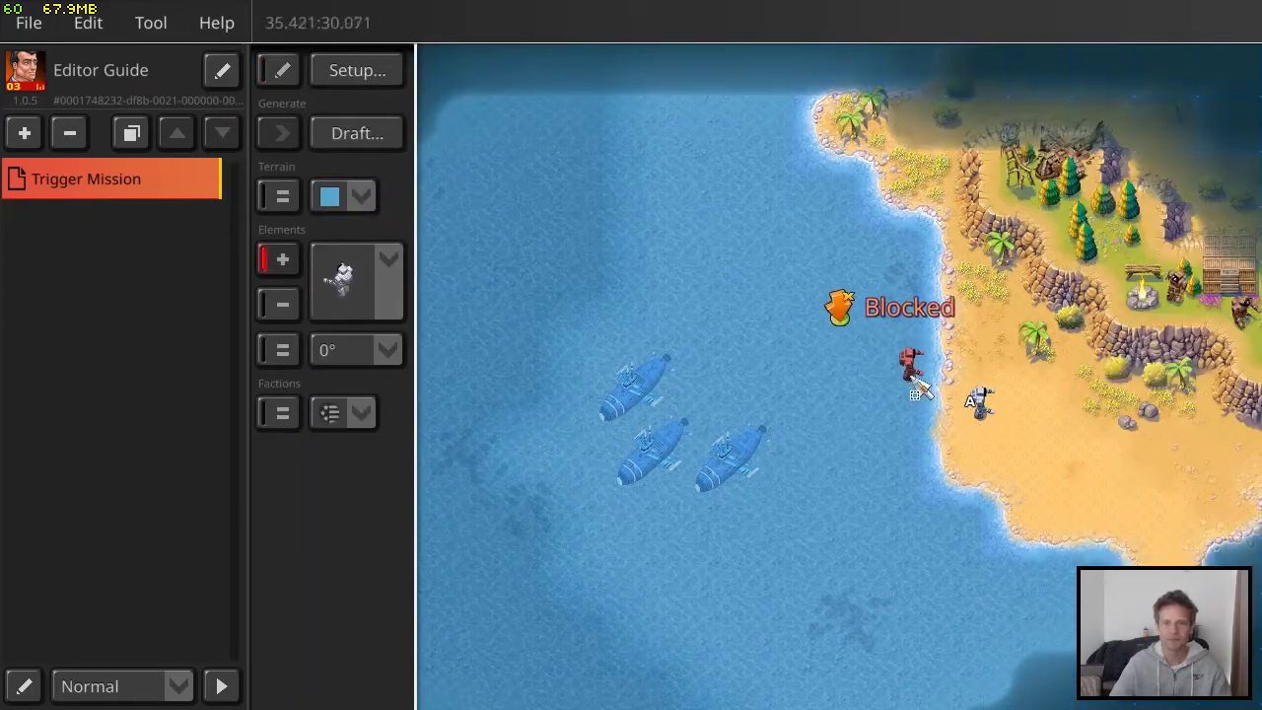
Test-play the mission and have the builder place two landmines side by side on the beach
{"action": "left_click", "coordinate": [222, 686]}
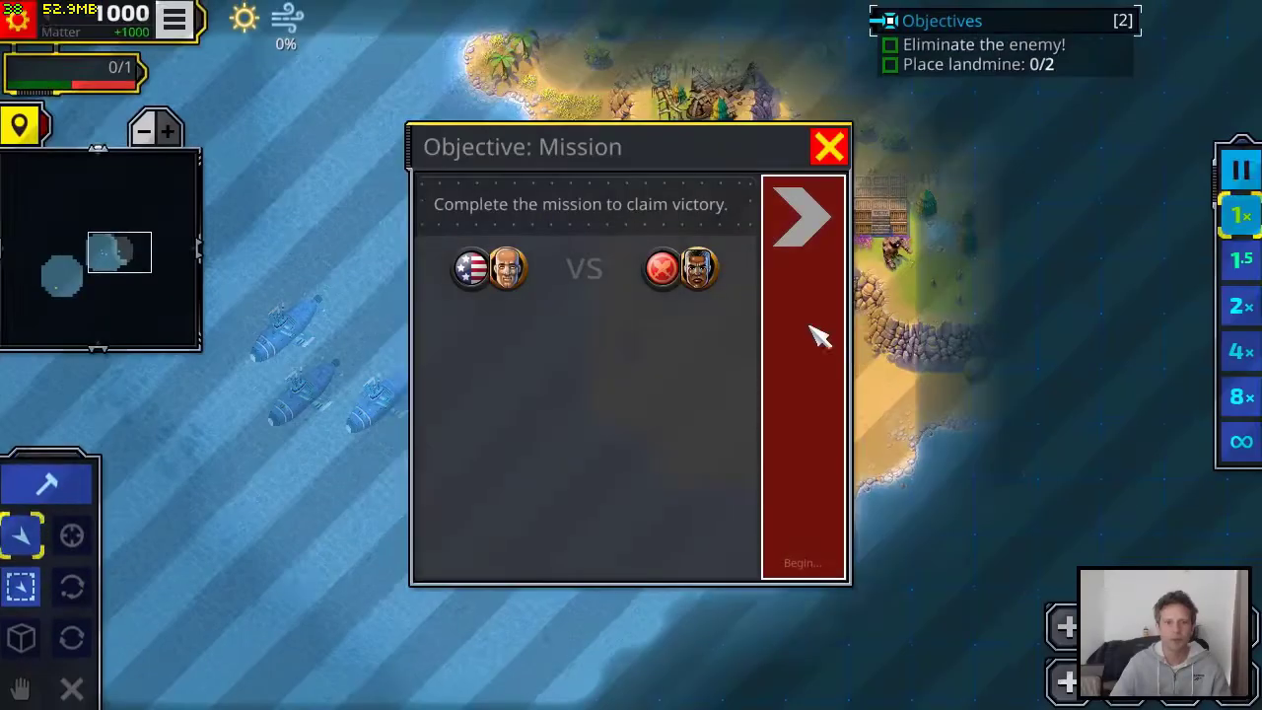
{"action": "left_click", "coordinate": [812, 332]}
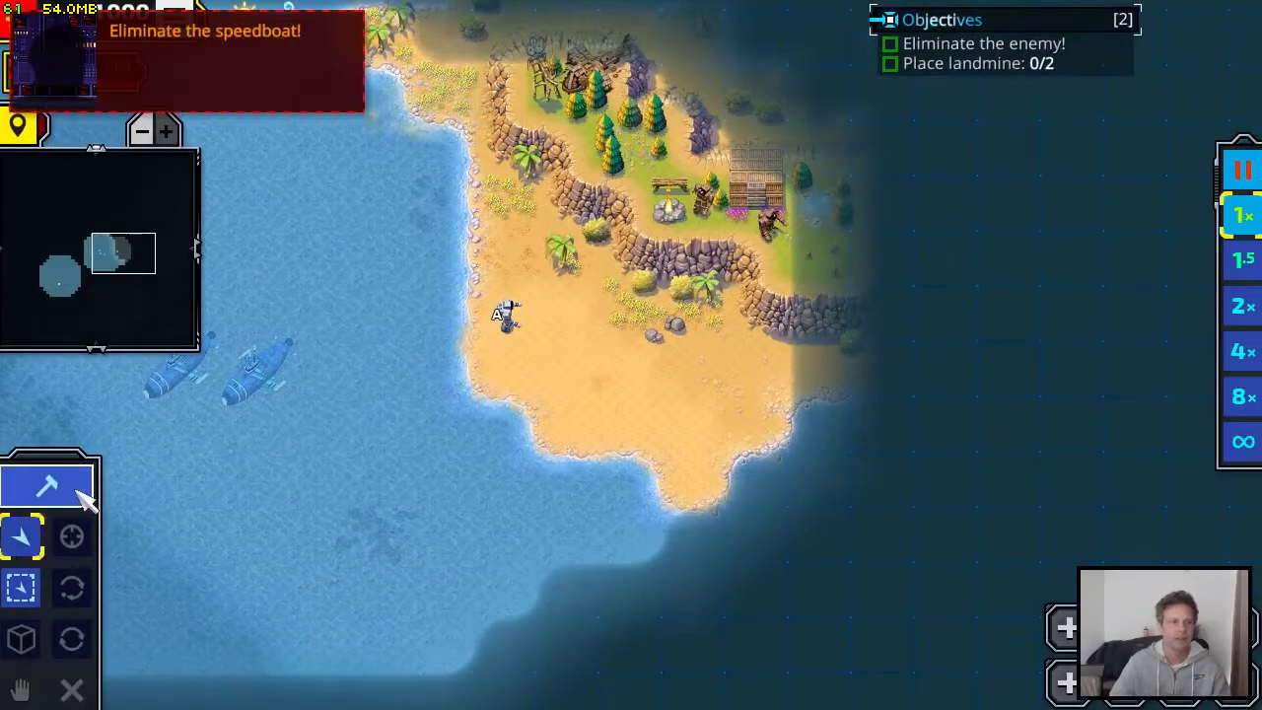
{"action": "left_click", "coordinate": [85, 485]}
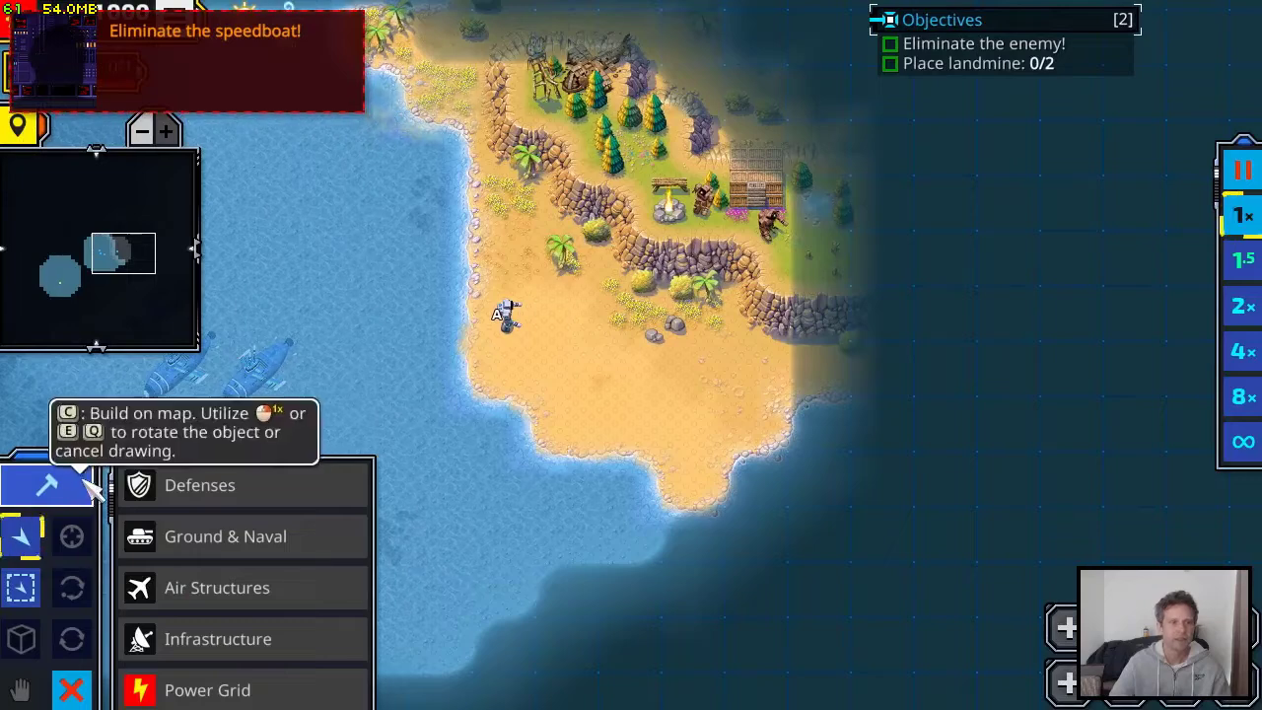
{"action": "left_click", "coordinate": [258, 493]}
{"action": "right_click", "coordinate": [295, 625]}
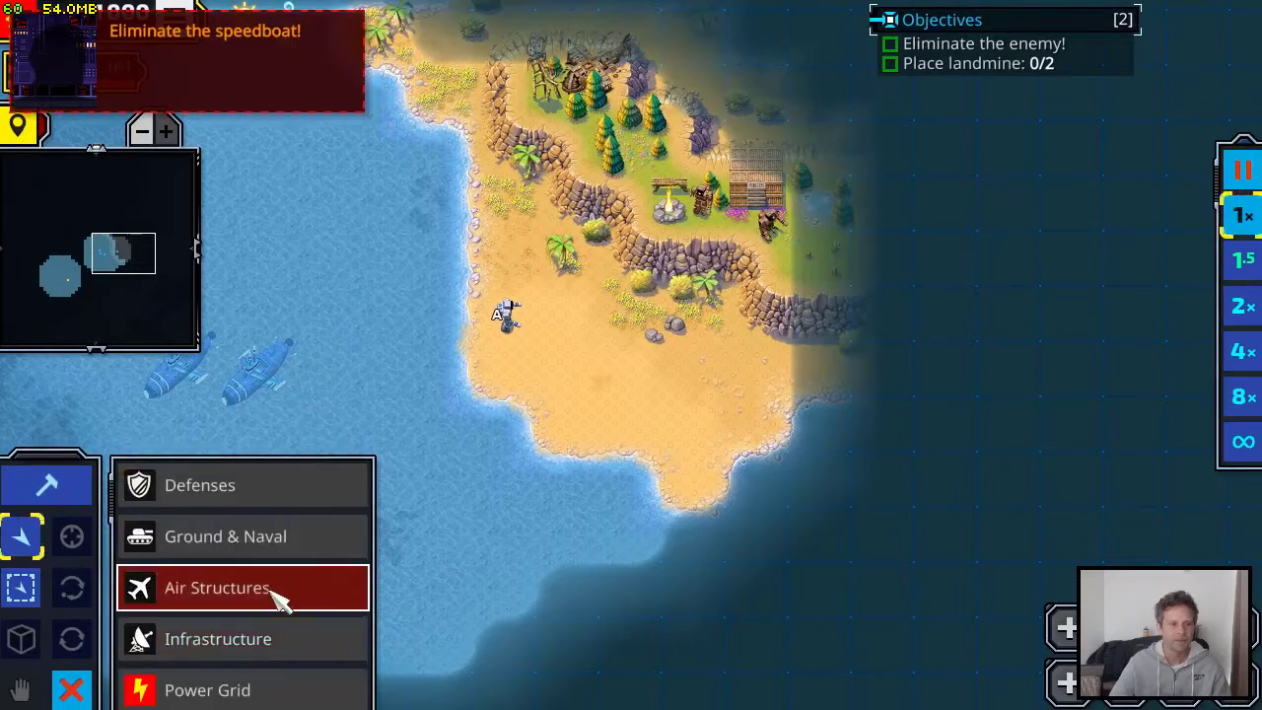
{"action": "left_click", "coordinate": [268, 493]}
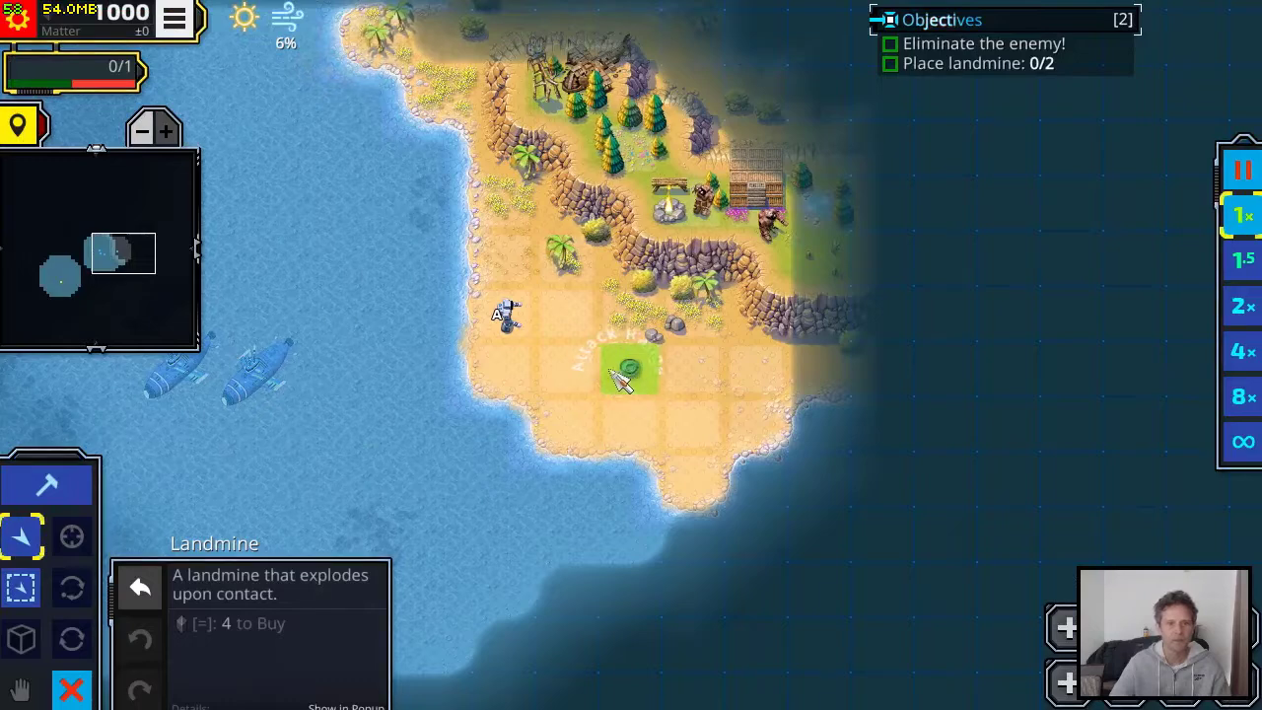
{"action": "left_click", "coordinate": [570, 372]}
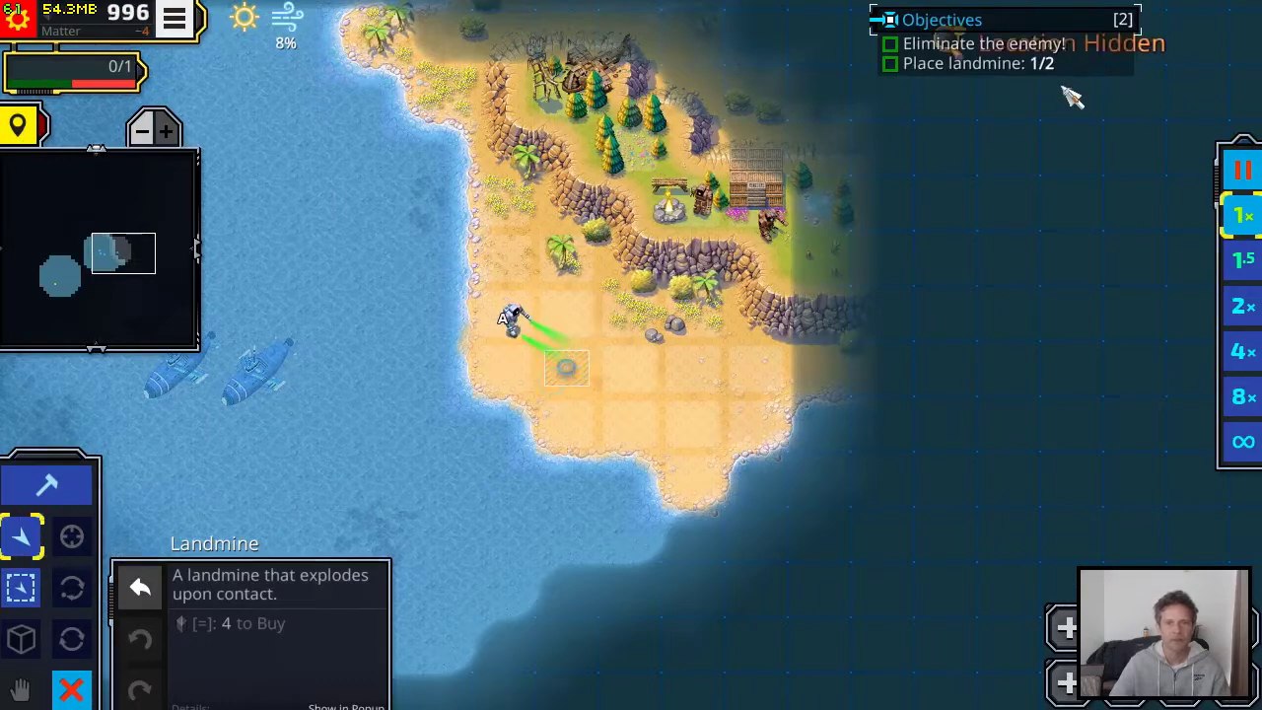
{"action": "left_click", "coordinate": [630, 367]}
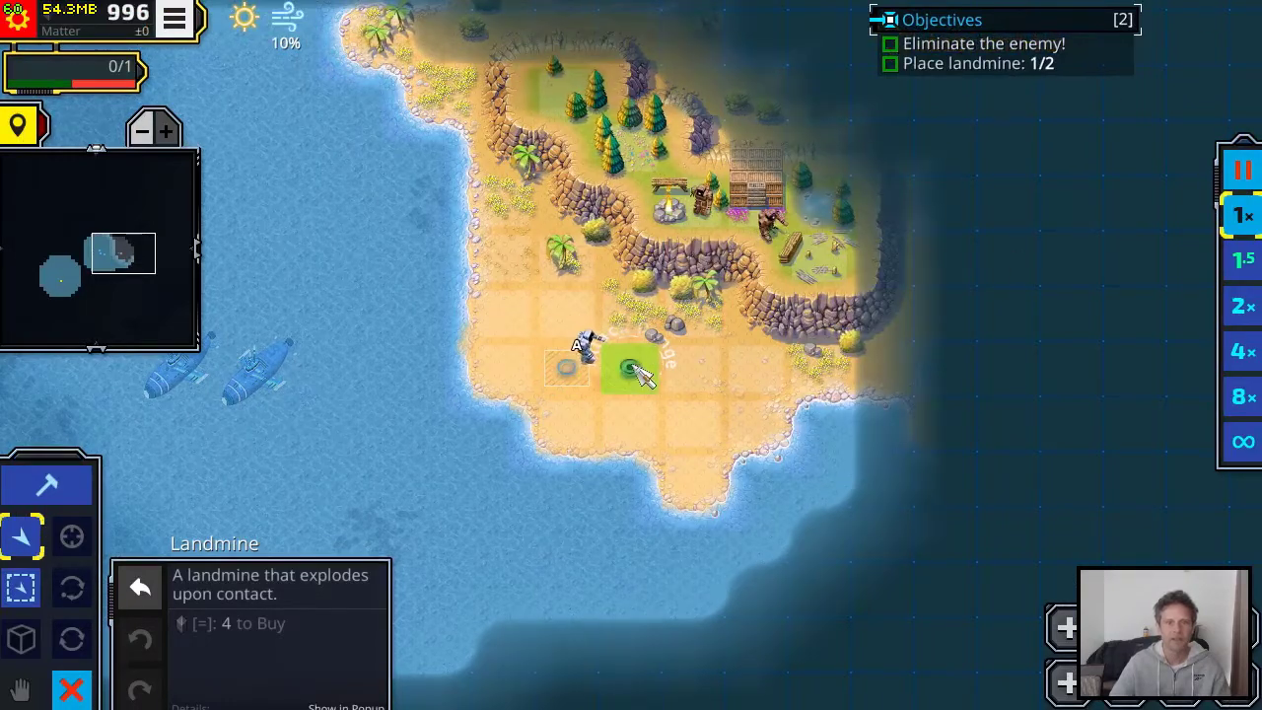
{"action": "right_click", "coordinate": [737, 385]}
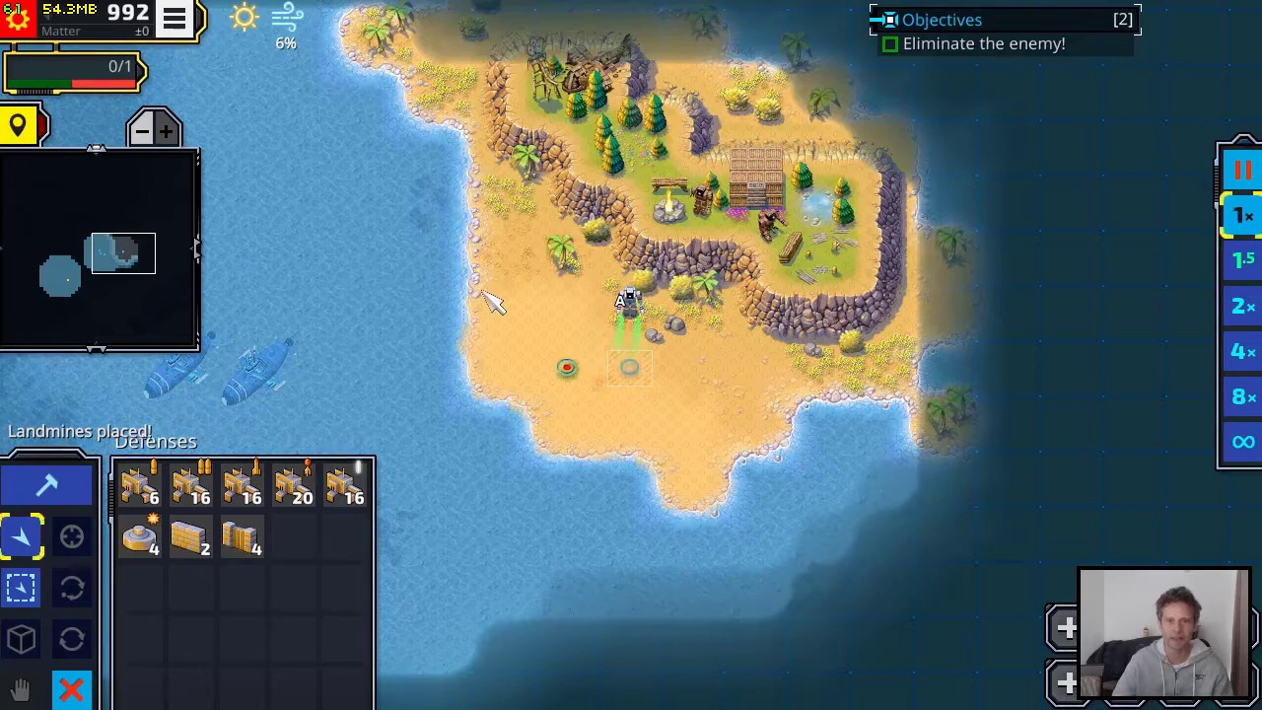
Check the patrolling speedboat west of the submarines and leave the game
{"action": "left_click_drag", "start_coordinate": [523, 286], "coordinate": [740, 222]}
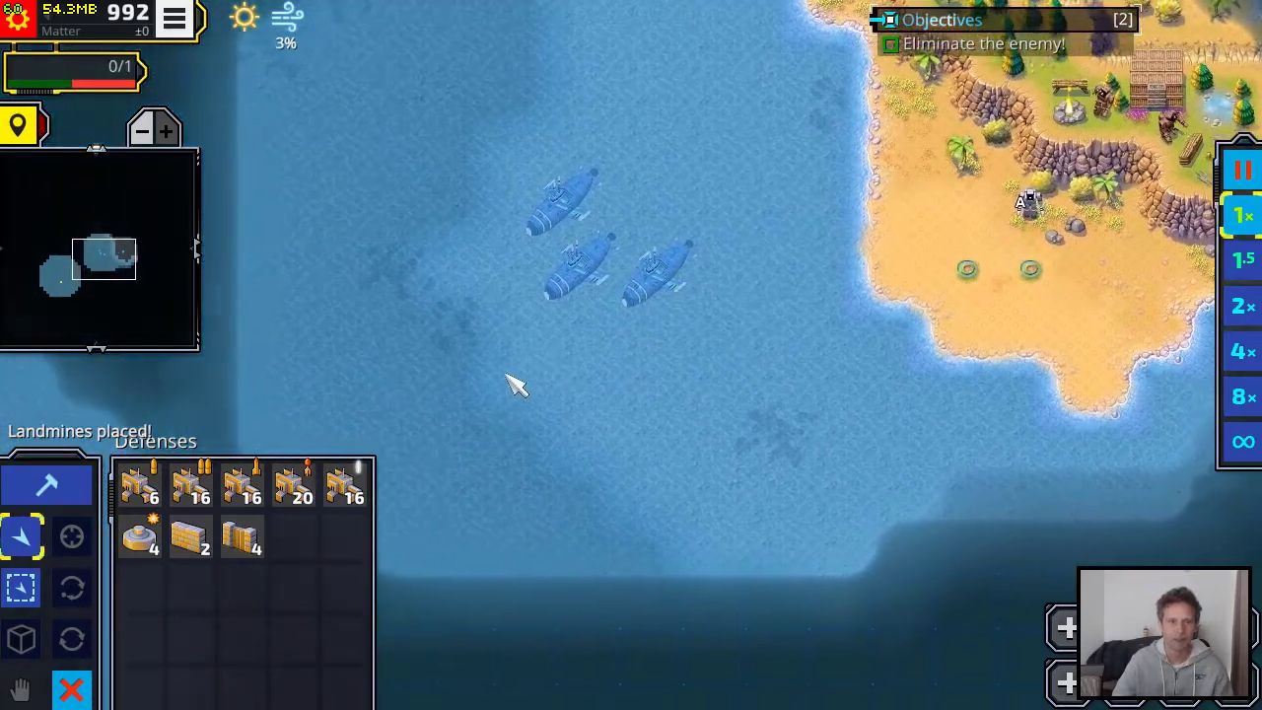
{"action": "left_click_drag", "start_coordinate": [535, 381], "coordinate": [718, 246]}
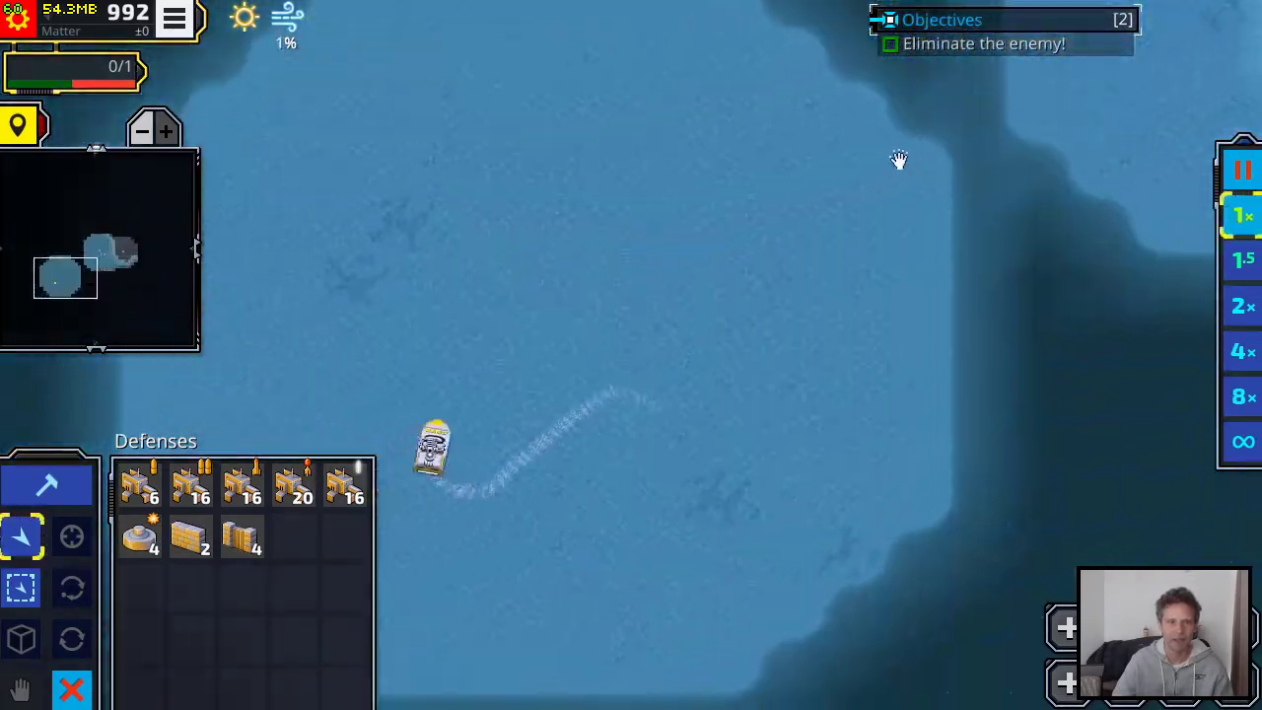
{"action": "key", "text": "Escape"}
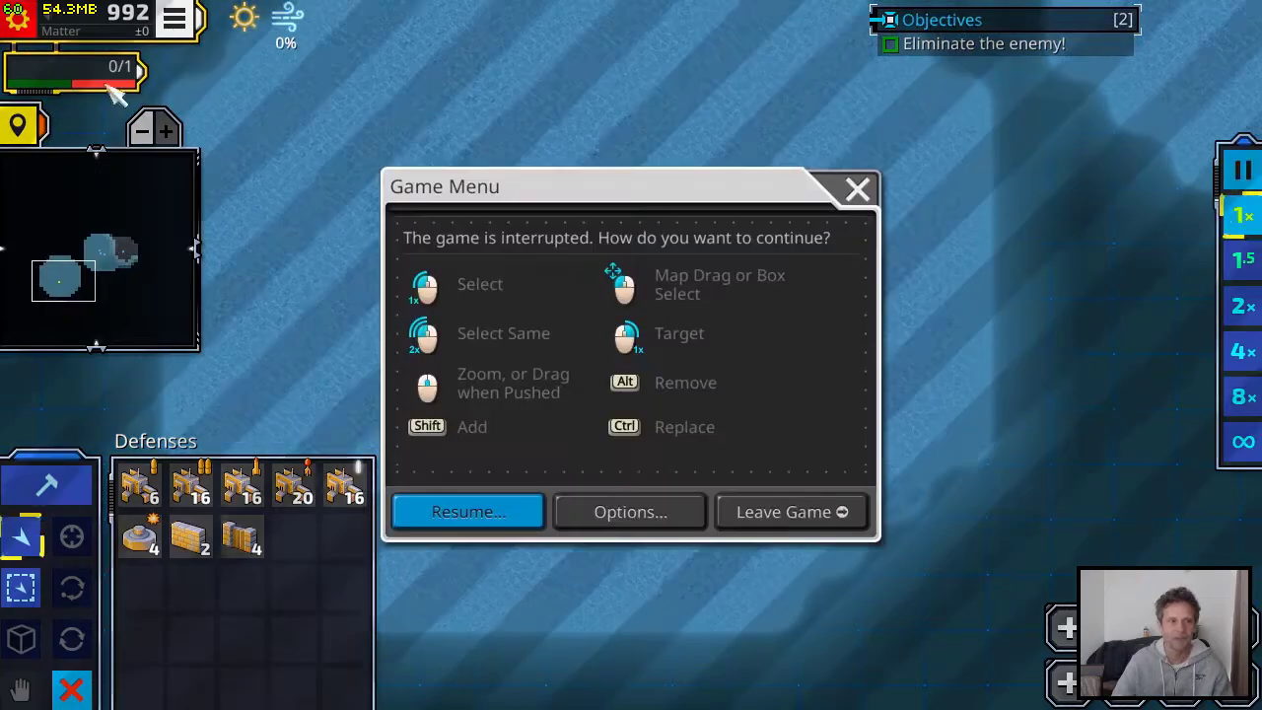
{"action": "left_click", "coordinate": [784, 508]}
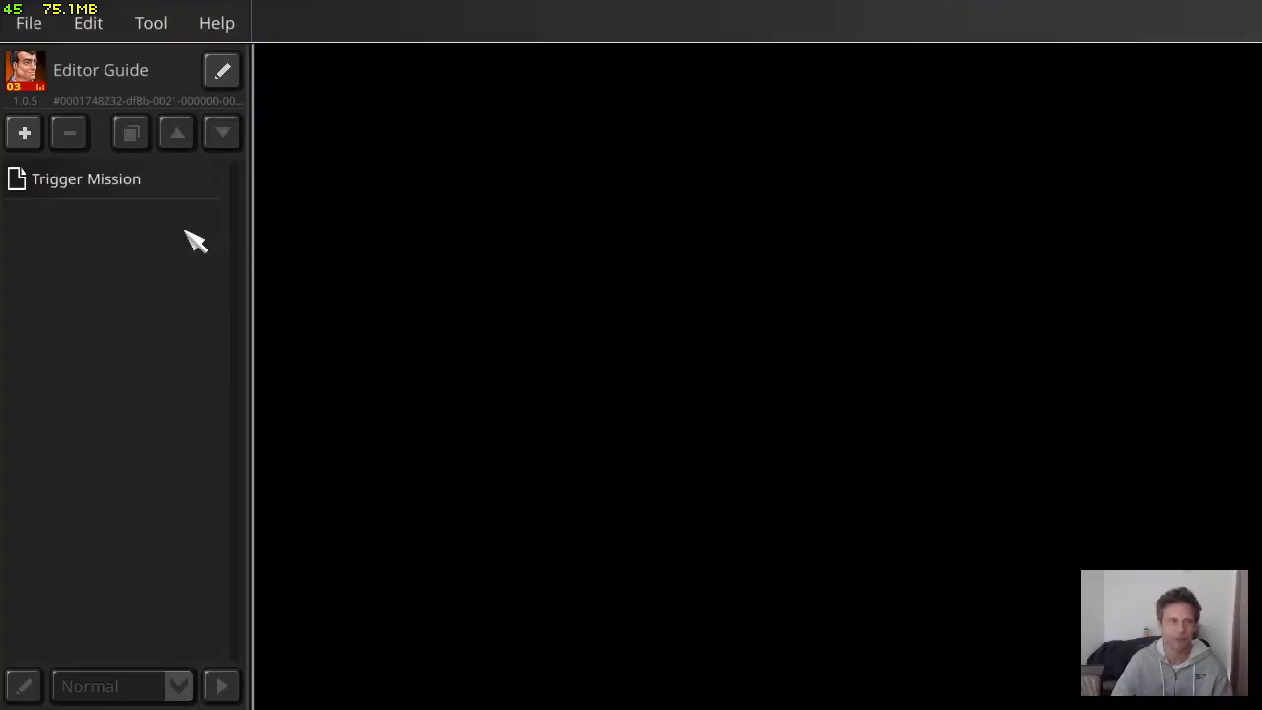
Reopen Trigger Mission and add a new trigger to its event list
{"action": "left_click", "coordinate": [187, 195]}
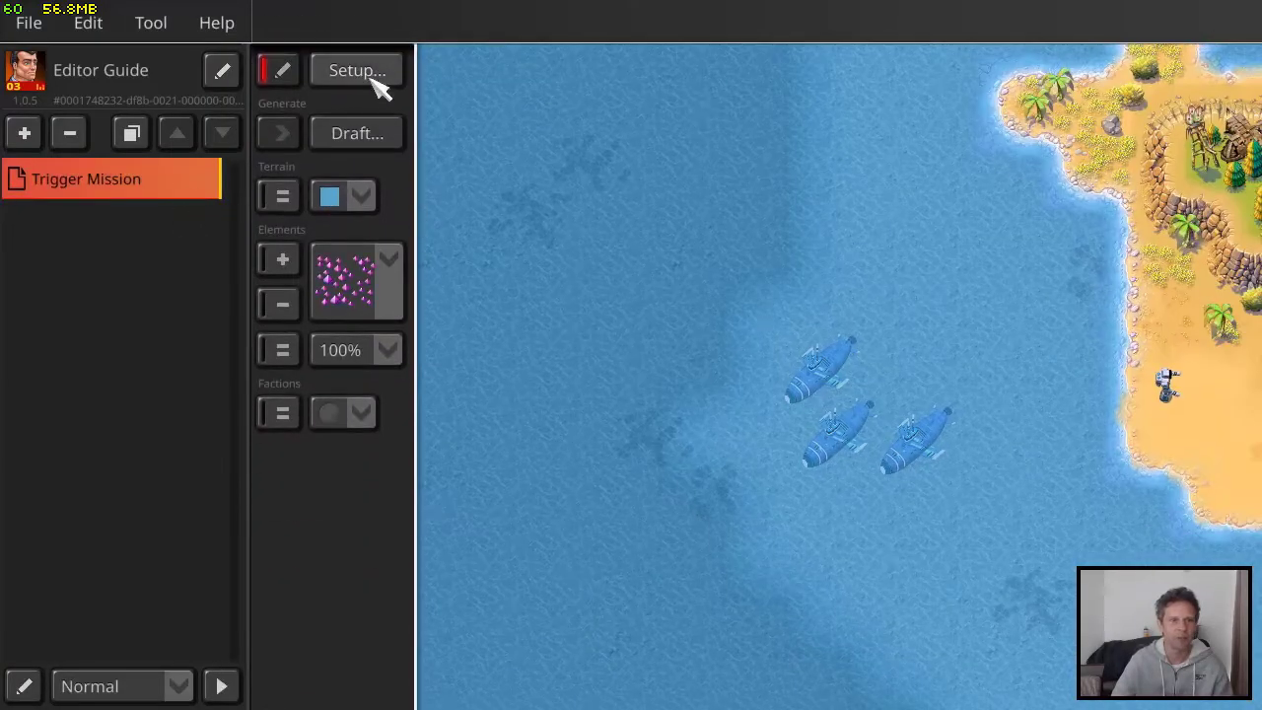
{"action": "left_click", "coordinate": [377, 73]}
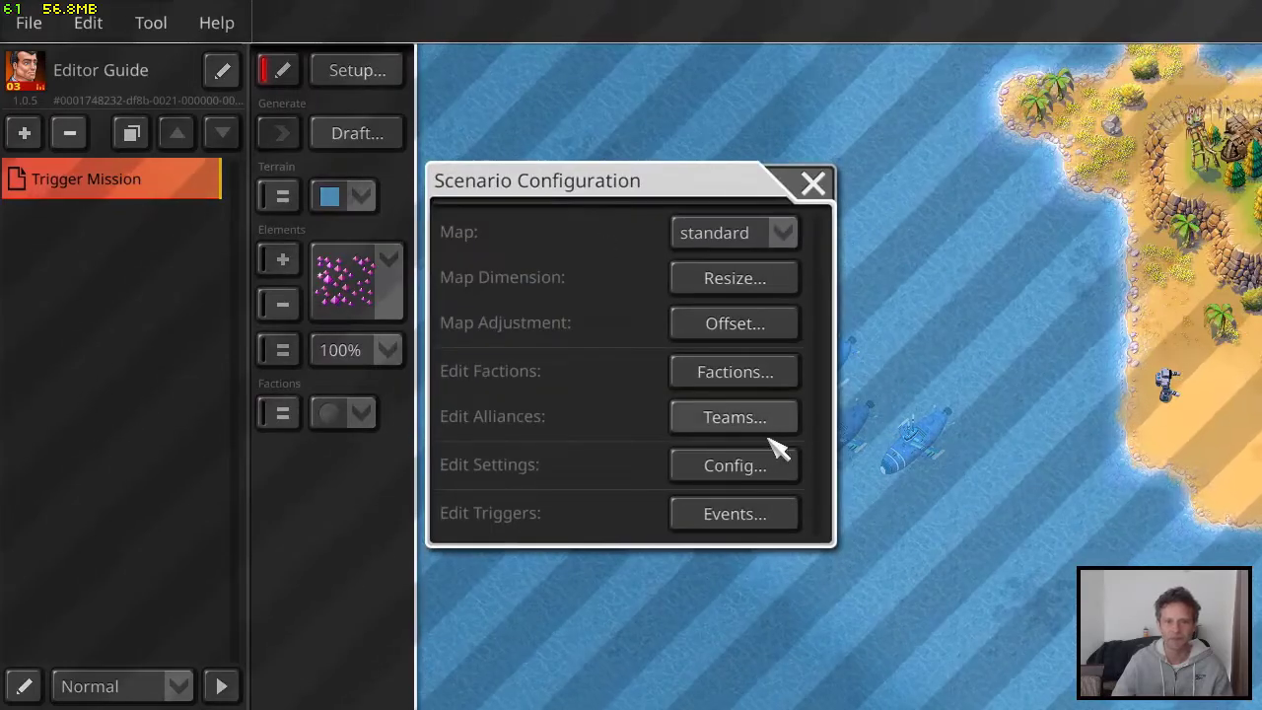
{"action": "left_click", "coordinate": [734, 514]}
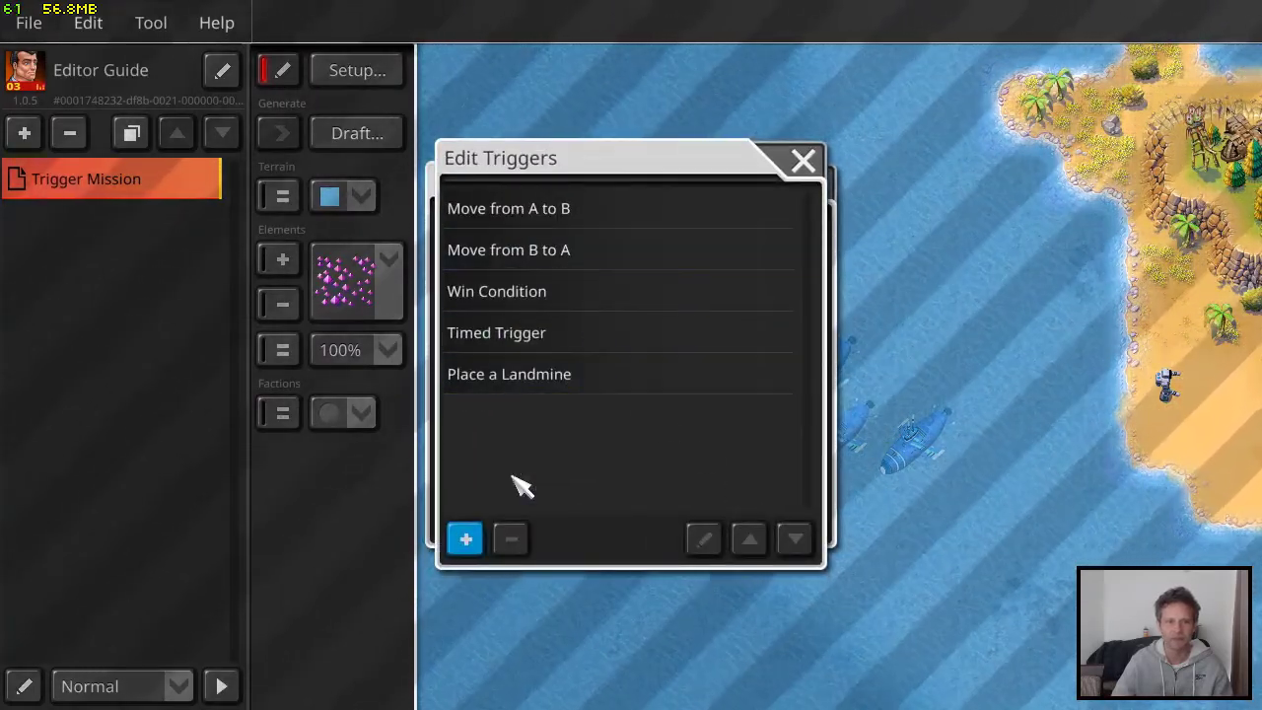
{"action": "left_click", "coordinate": [498, 527]}
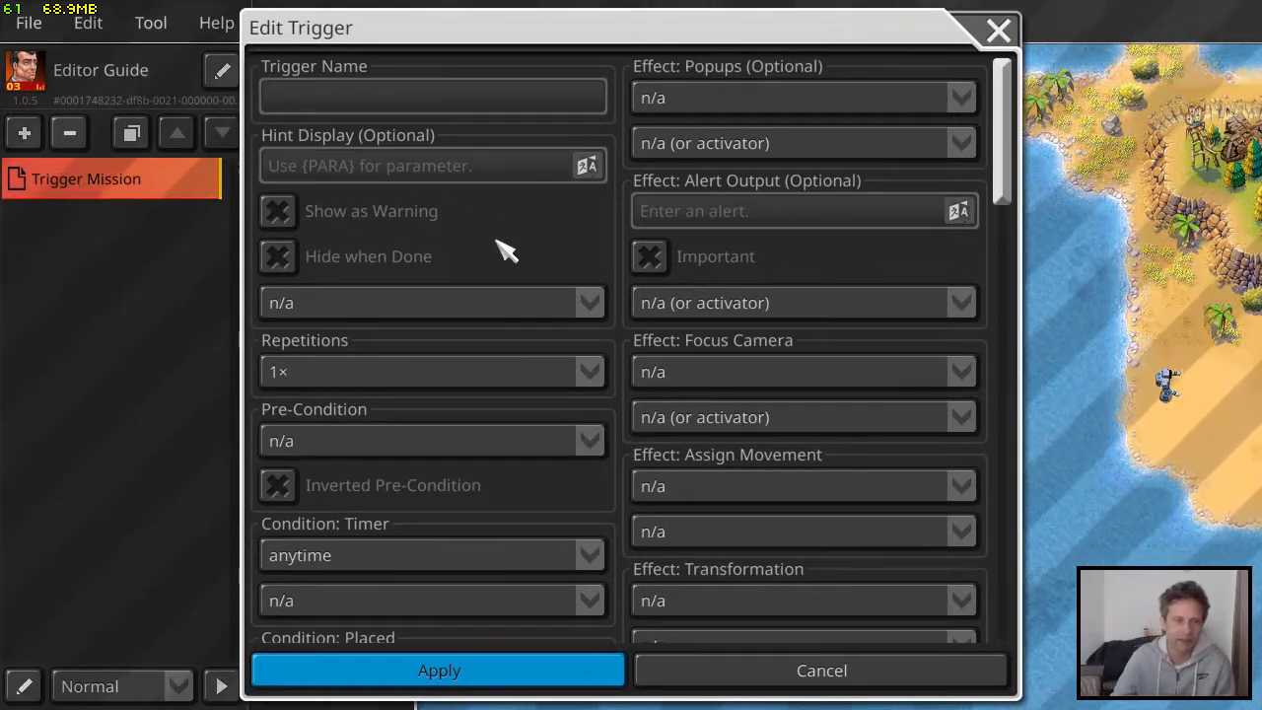
Examine the new trigger's name field, Pre-Condition choices, and Timer condition with its repeat intervals
{"action": "left_click", "coordinate": [422, 92]}
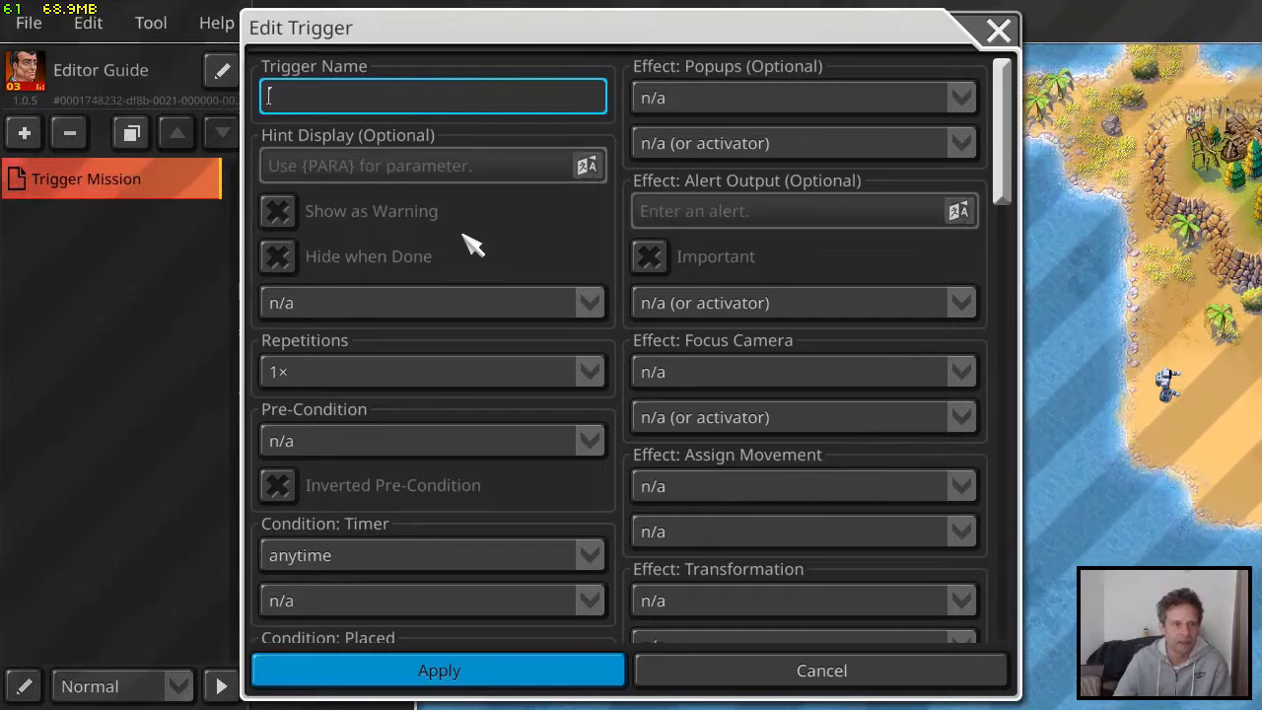
{"action": "scroll", "coordinate": [473, 246], "scroll_direction": "down", "scroll_amount": 2}
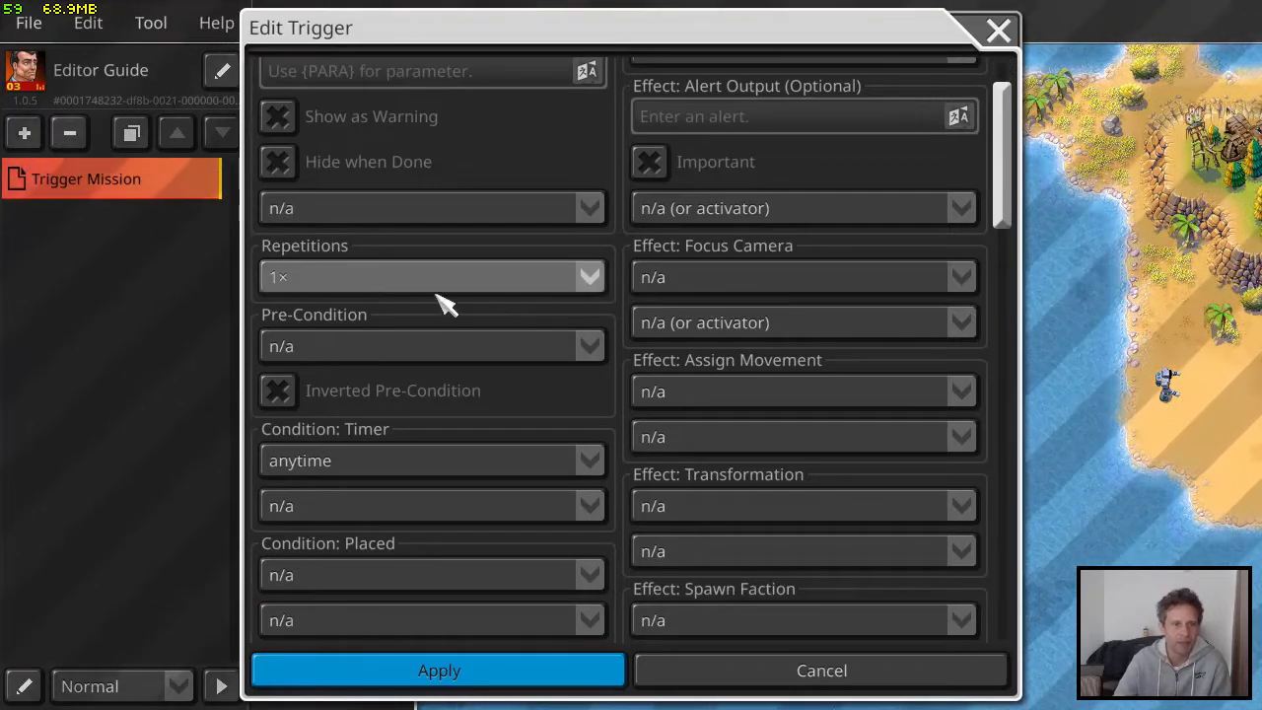
{"action": "scroll", "coordinate": [473, 286], "scroll_direction": "down", "scroll_amount": 3}
{"action": "left_click", "coordinate": [380, 189]}
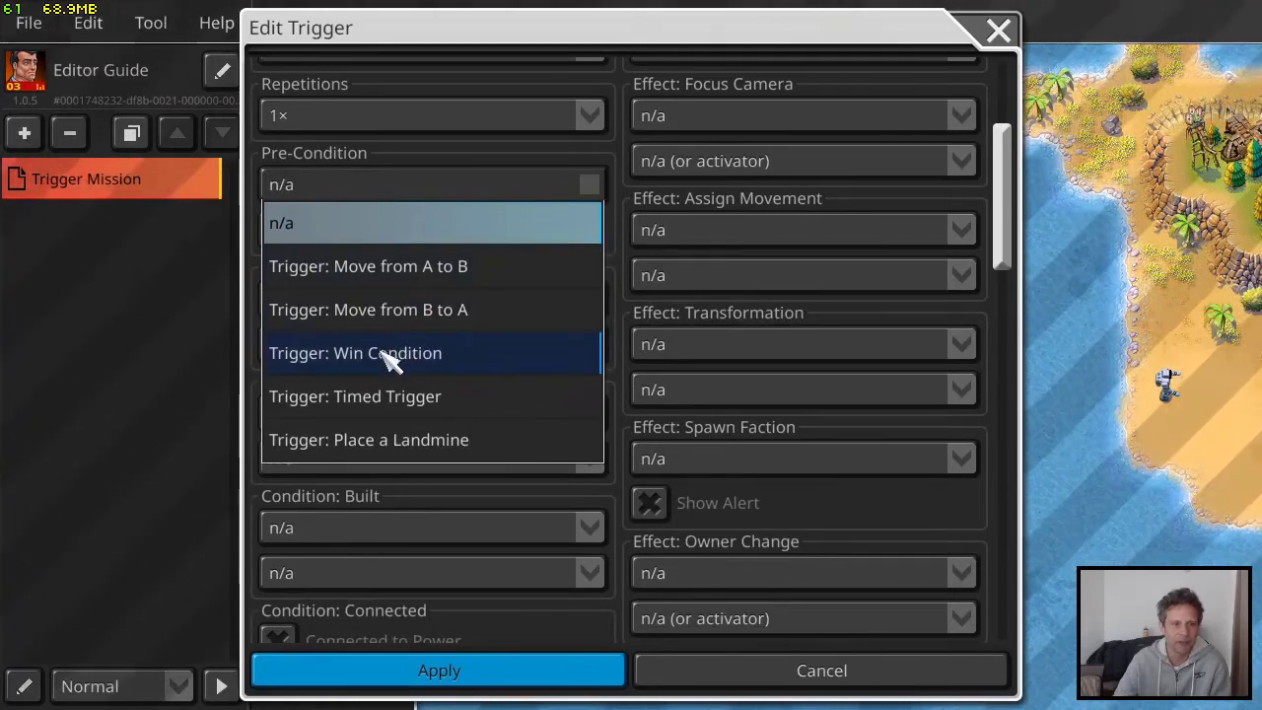
{"action": "left_click", "coordinate": [629, 181]}
{"action": "scroll", "coordinate": [532, 266], "scroll_direction": "down", "scroll_amount": 2}
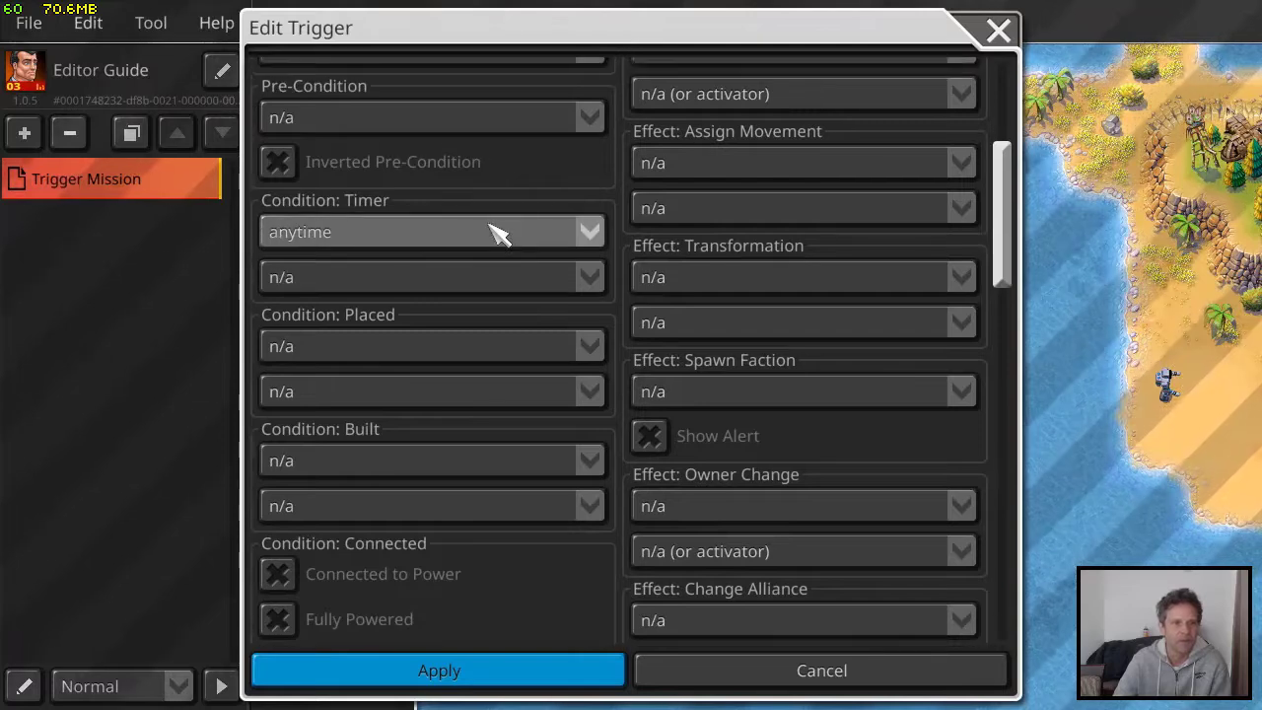
{"action": "left_click", "coordinate": [441, 237]}
{"action": "left_click", "coordinate": [434, 239]}
{"action": "left_click", "coordinate": [373, 281]}
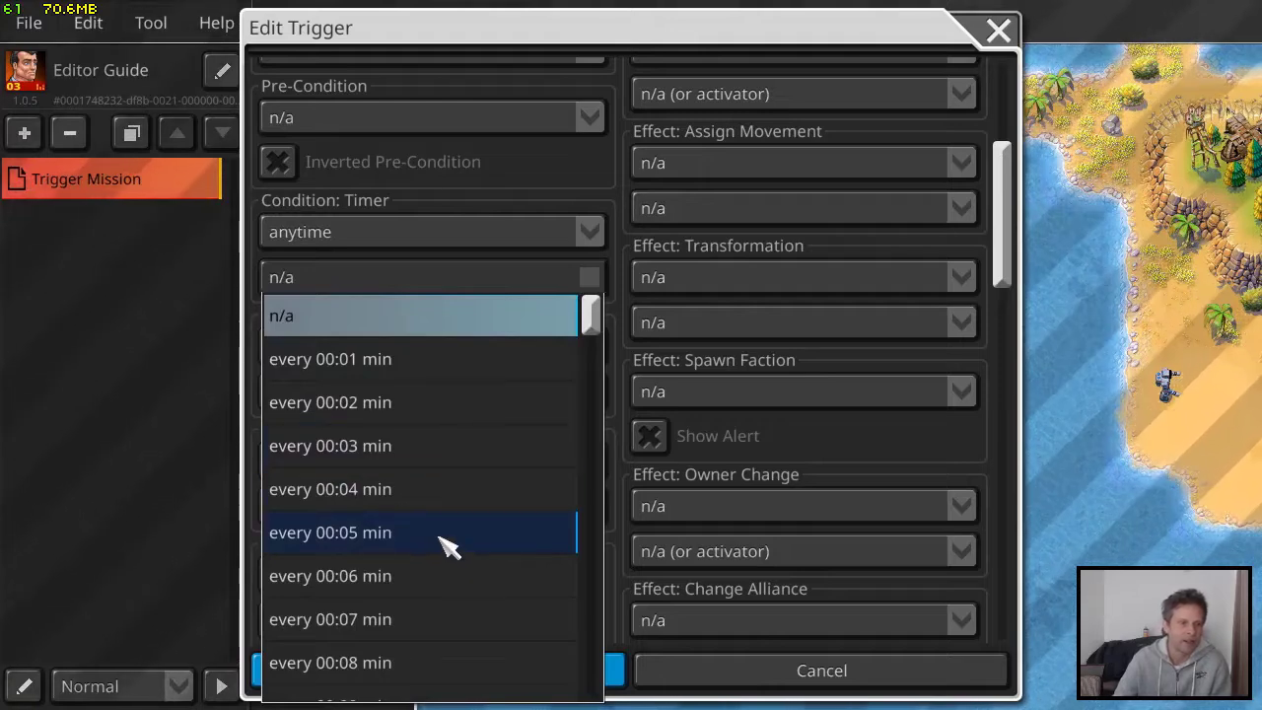
{"action": "scroll", "coordinate": [448, 542], "scroll_direction": "down", "scroll_amount": 8}
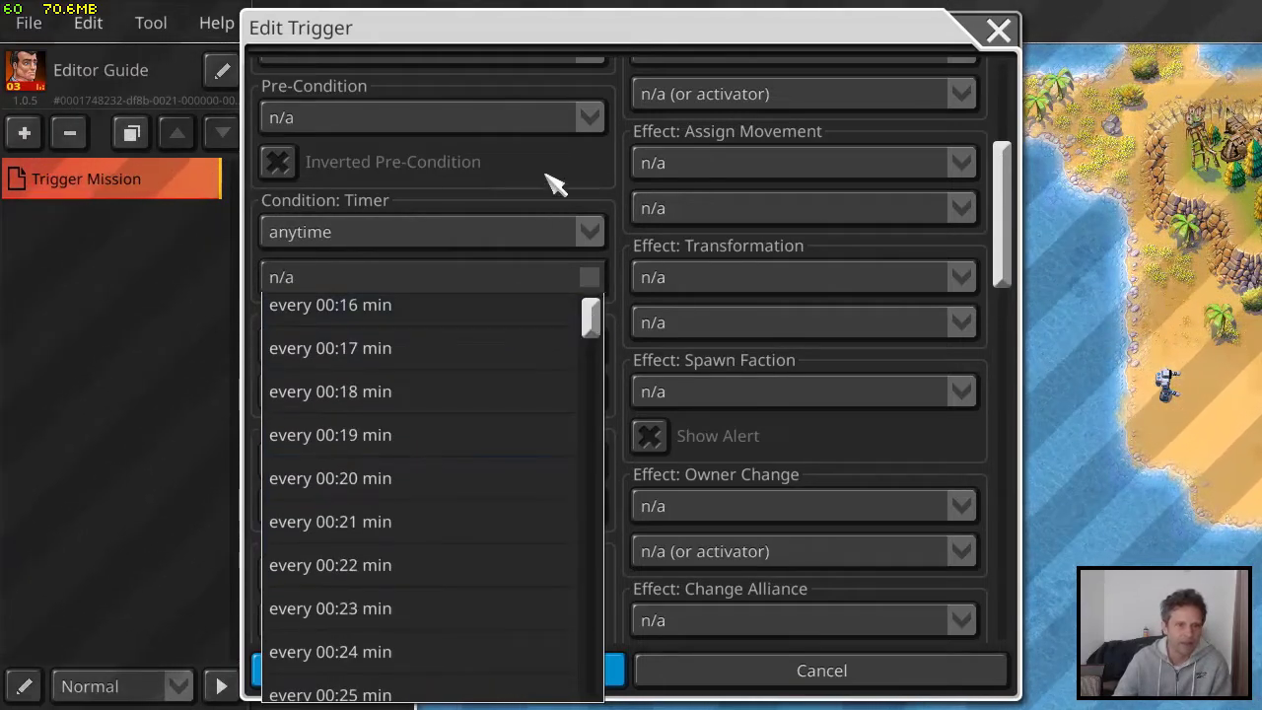
{"action": "left_click", "coordinate": [555, 186]}
Examine the Placed, Built, Connected and Load or Unload conditions, including the faction choices of the Connected condition
{"action": "scroll", "coordinate": [457, 323], "scroll_direction": "down", "scroll_amount": 2}
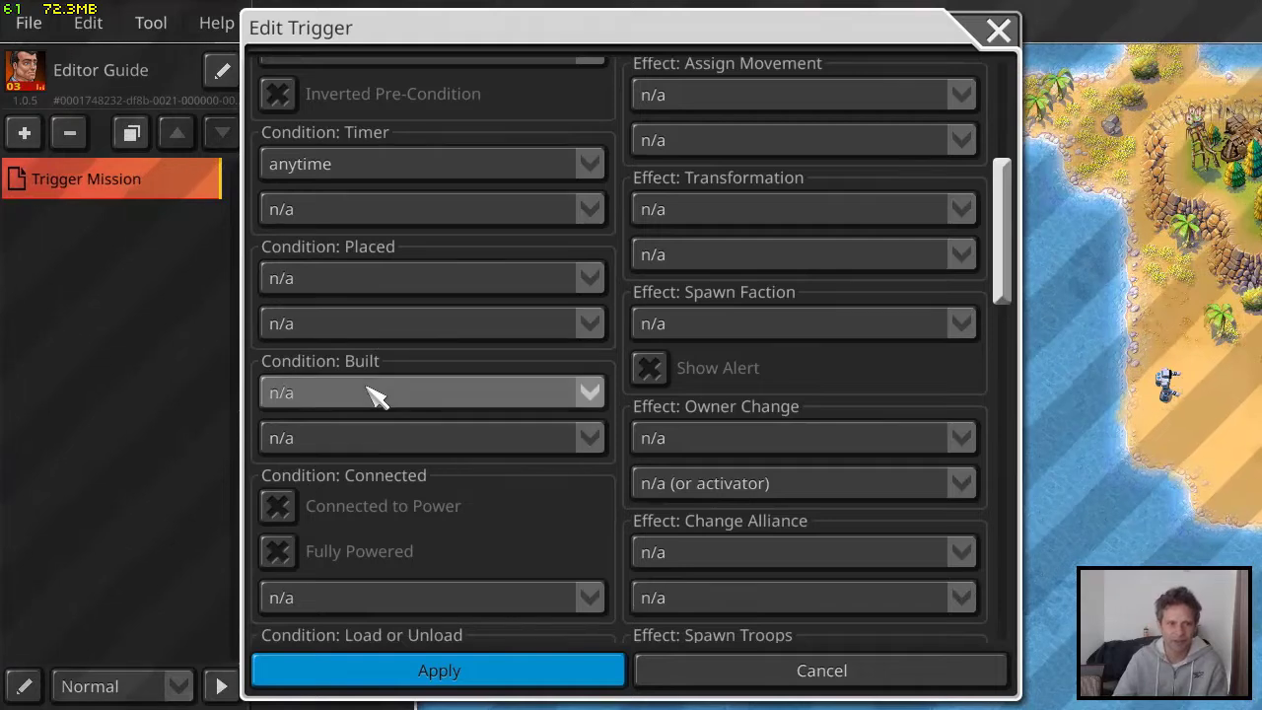
{"action": "scroll", "coordinate": [386, 370], "scroll_direction": "down", "scroll_amount": 8}
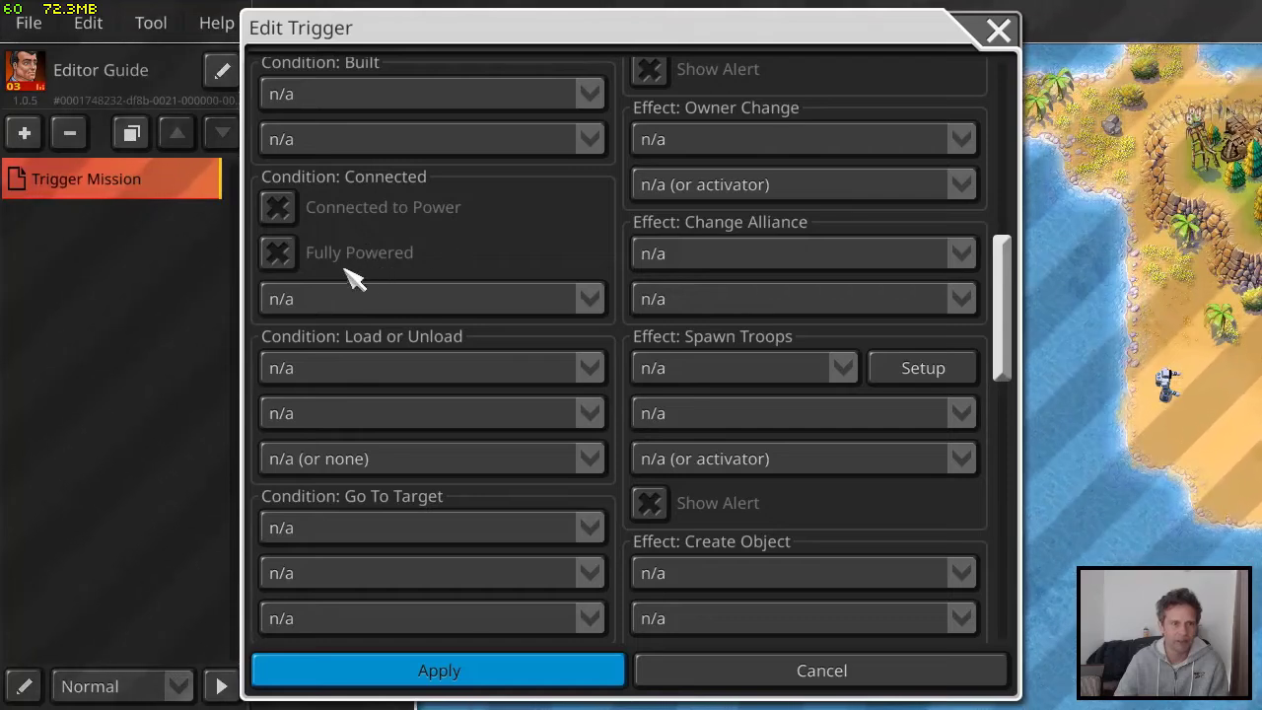
{"action": "scroll", "coordinate": [389, 286], "scroll_direction": "down", "scroll_amount": 2}
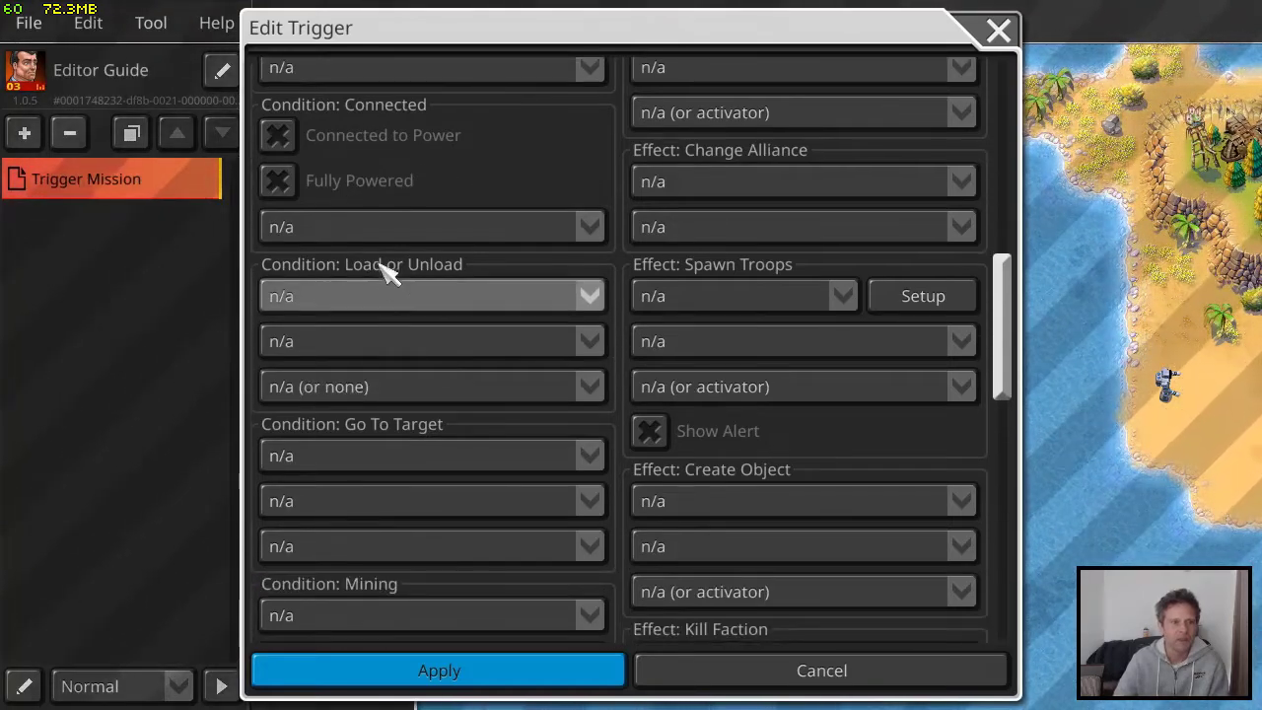
{"action": "left_click", "coordinate": [391, 231]}
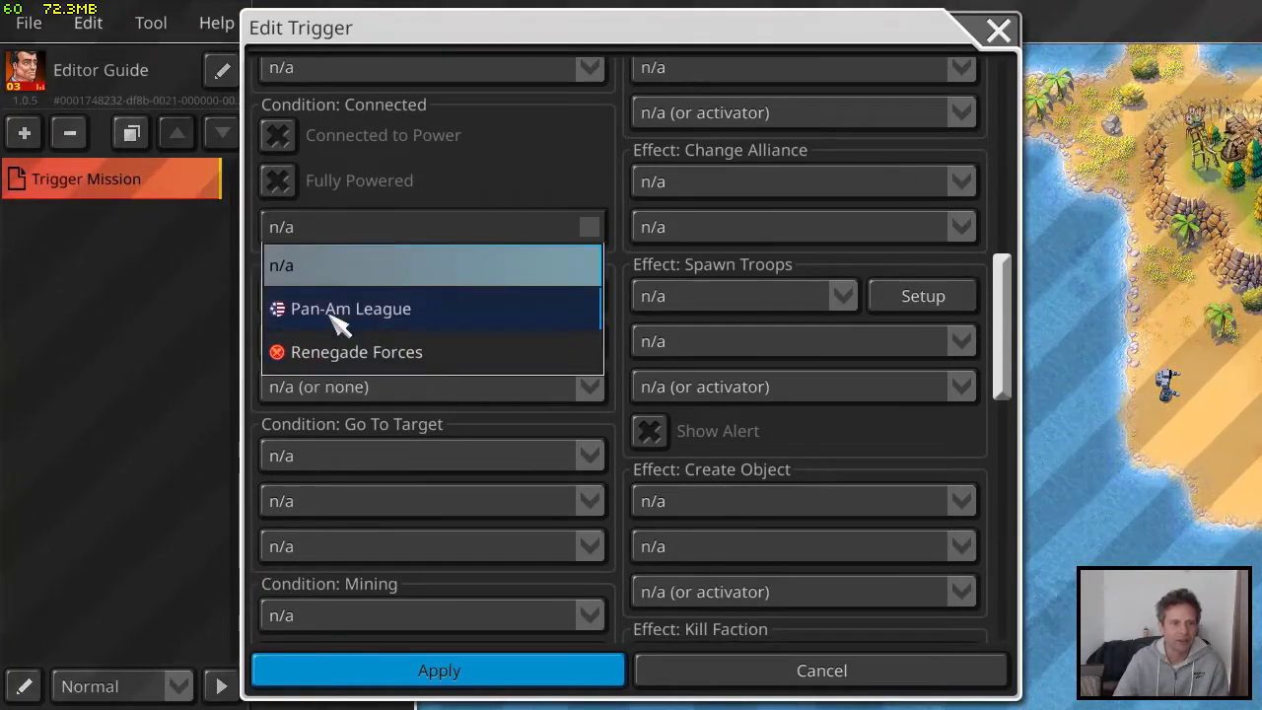
{"action": "left_click", "coordinate": [537, 163]}
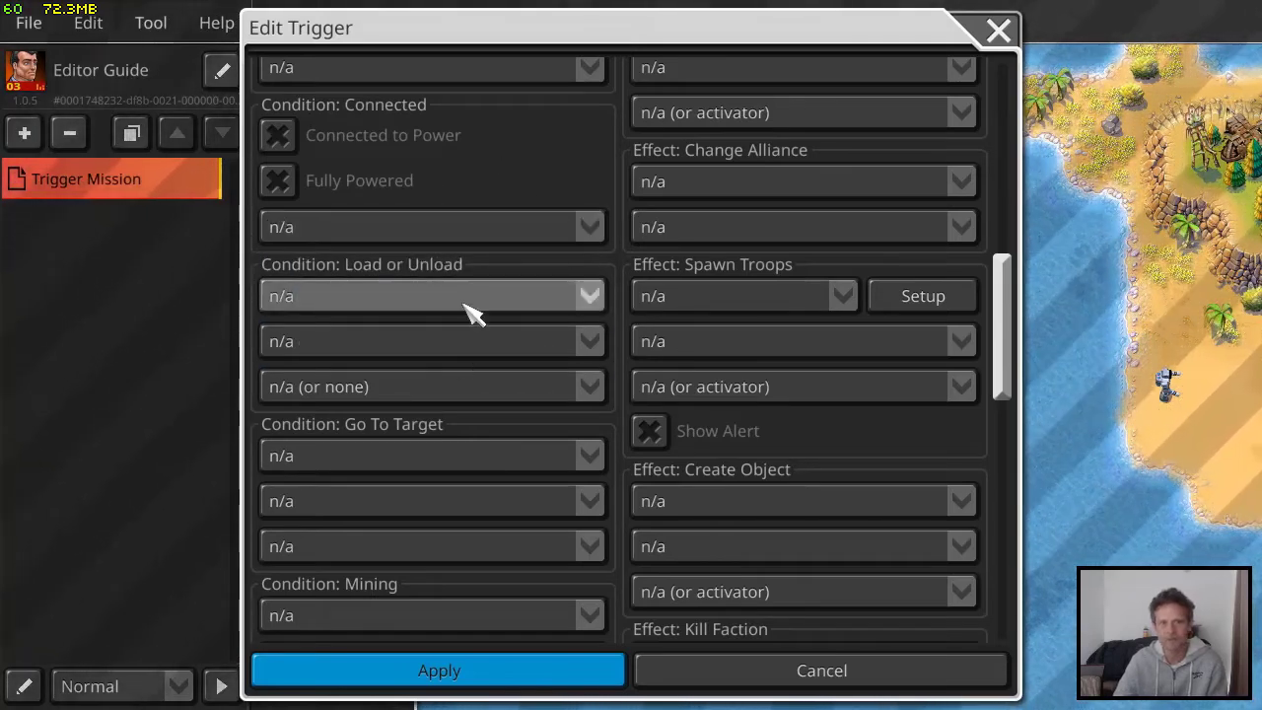
{"action": "scroll", "coordinate": [453, 313], "scroll_direction": "down", "scroll_amount": 2}
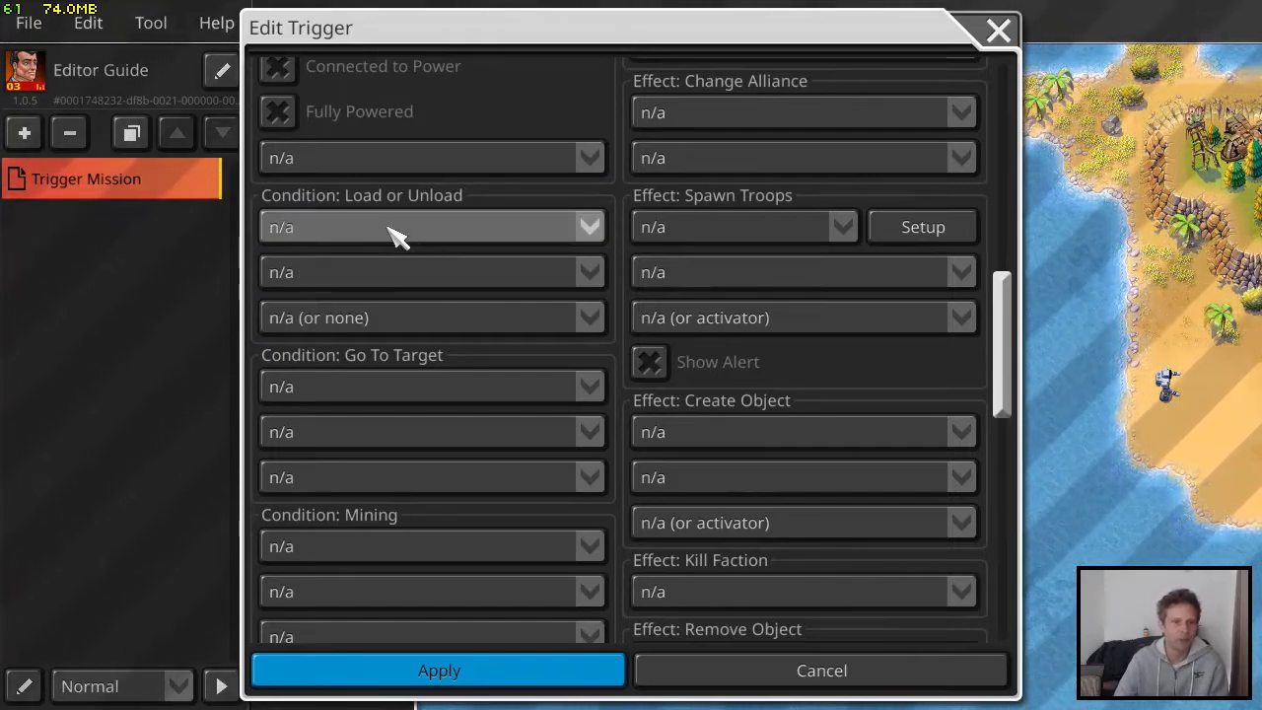
Examine the Go To Target condition's choices for target object, unit type and faction
{"action": "scroll", "coordinate": [448, 335], "scroll_direction": "down", "scroll_amount": 3}
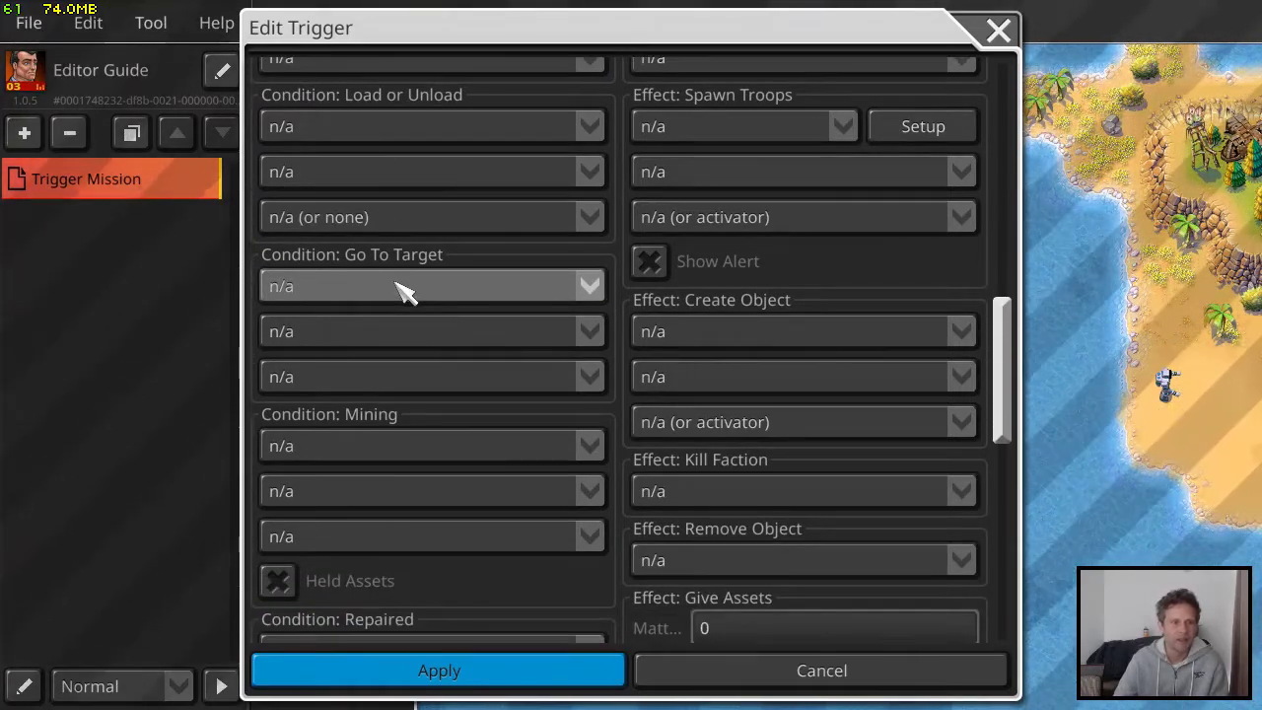
{"action": "left_click", "coordinate": [404, 288]}
{"action": "left_click", "coordinate": [535, 256]}
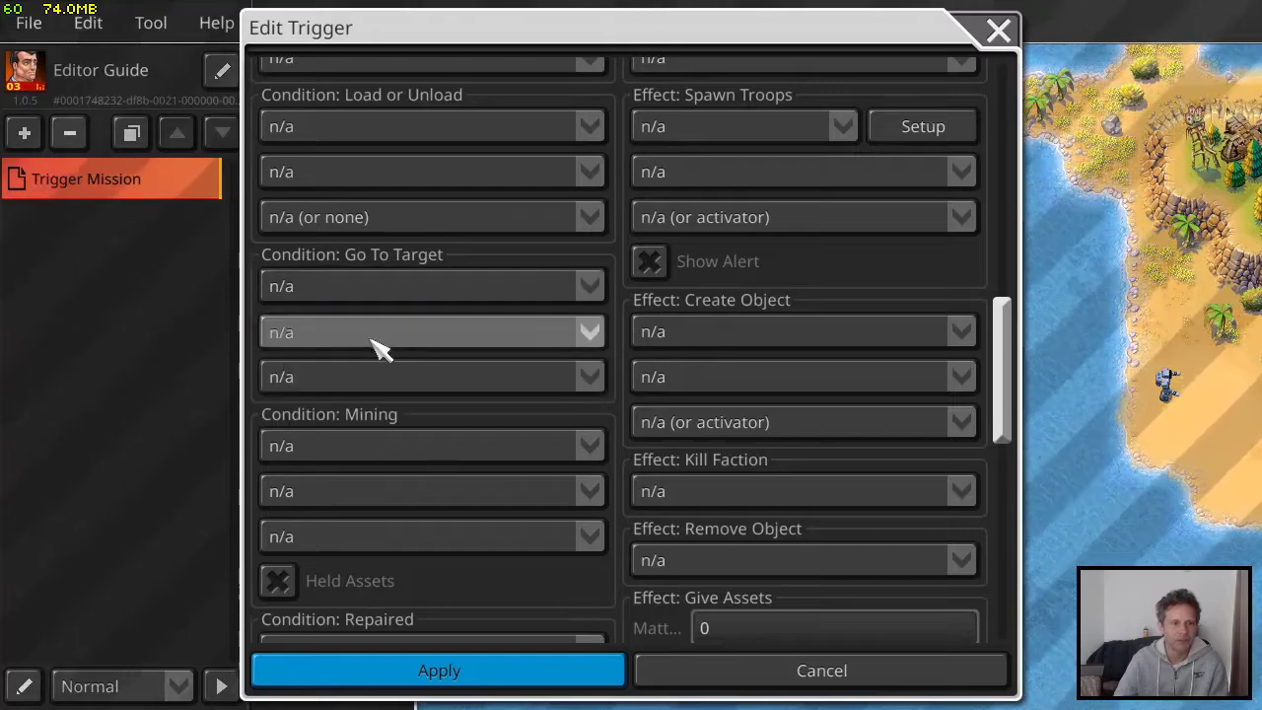
{"action": "left_click", "coordinate": [385, 344]}
{"action": "left_click", "coordinate": [392, 350]}
{"action": "left_click", "coordinate": [397, 373]}
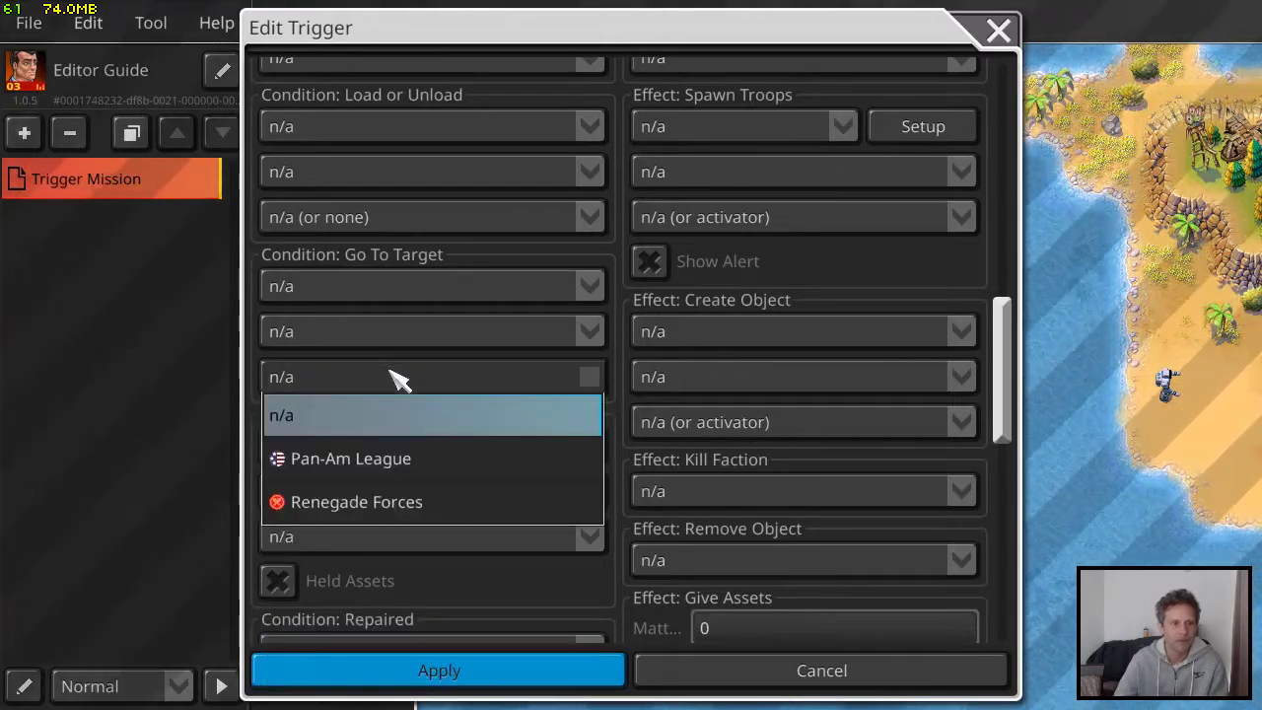
{"action": "left_click", "coordinate": [533, 259]}
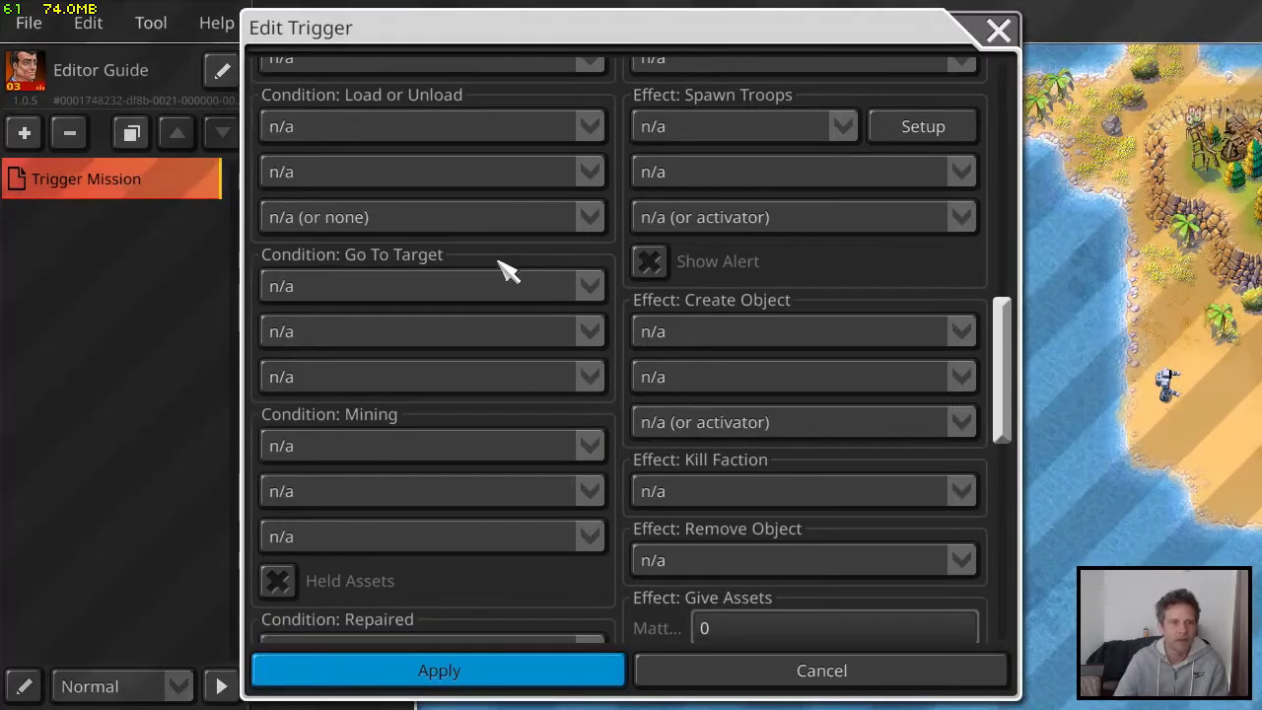
{"action": "left_click", "coordinate": [411, 288]}
{"action": "left_click", "coordinate": [419, 278]}
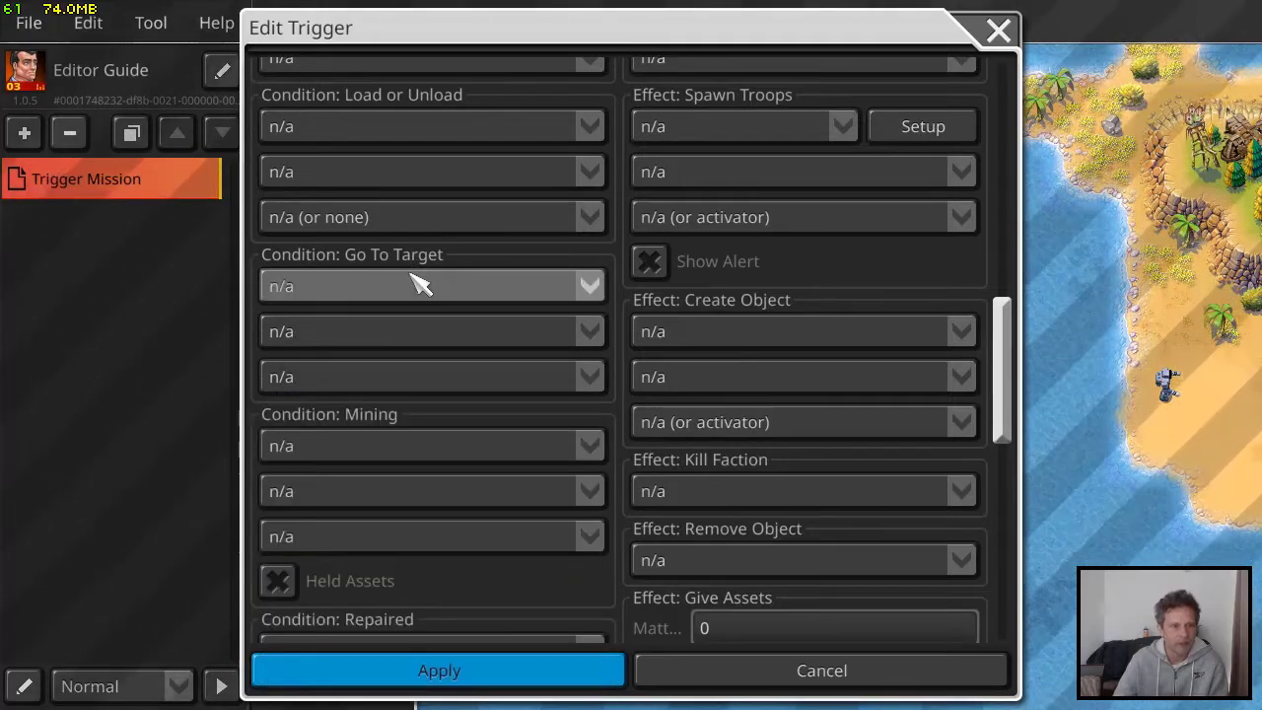
{"action": "left_click", "coordinate": [419, 281]}
{"action": "left_click", "coordinate": [536, 259]}
{"action": "left_click", "coordinate": [357, 335]}
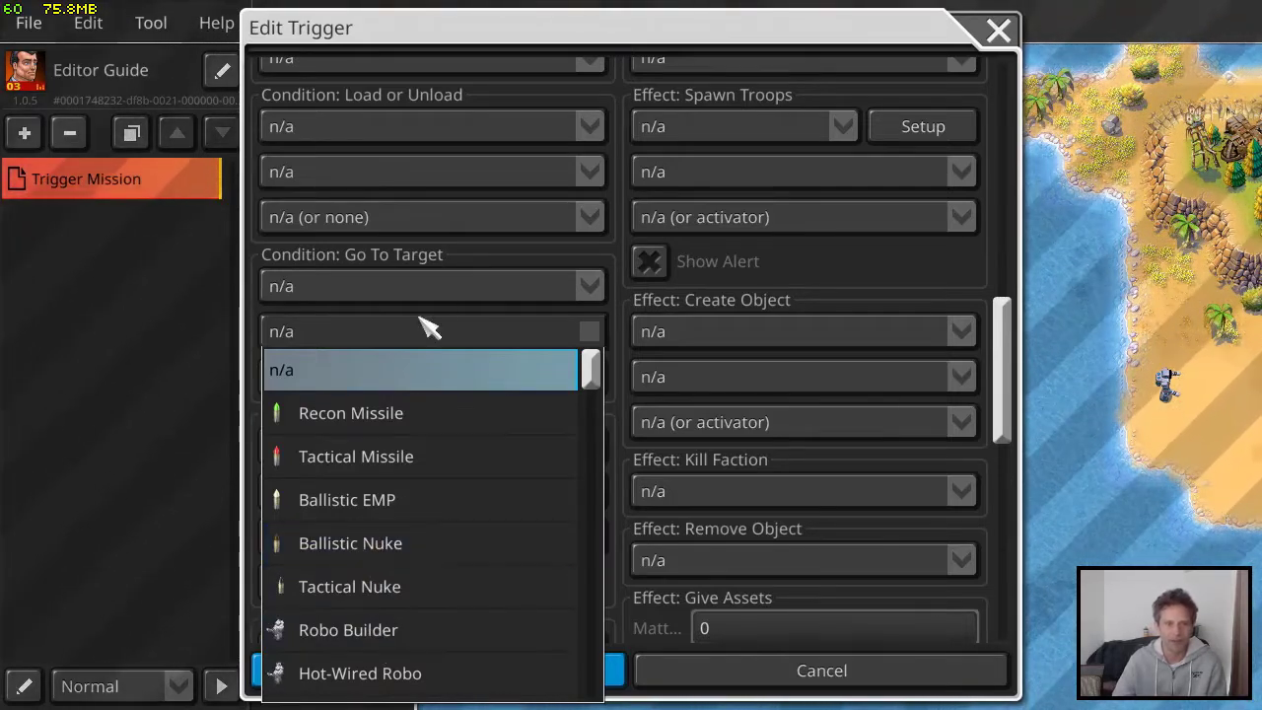
{"action": "left_click", "coordinate": [454, 274]}
{"action": "left_click", "coordinate": [429, 286]}
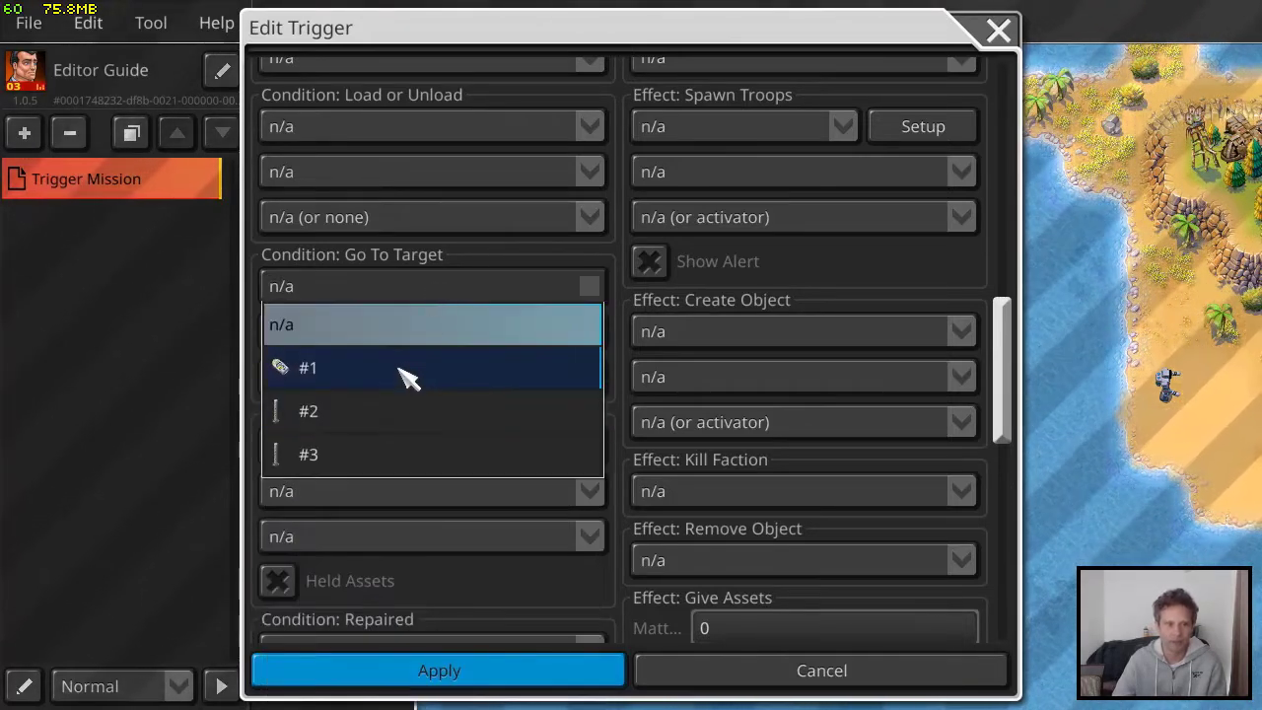
{"action": "left_click", "coordinate": [471, 259]}
Examine the Mining condition and browse its full range of amount choices
{"action": "scroll", "coordinate": [493, 389], "scroll_direction": "down", "scroll_amount": 2}
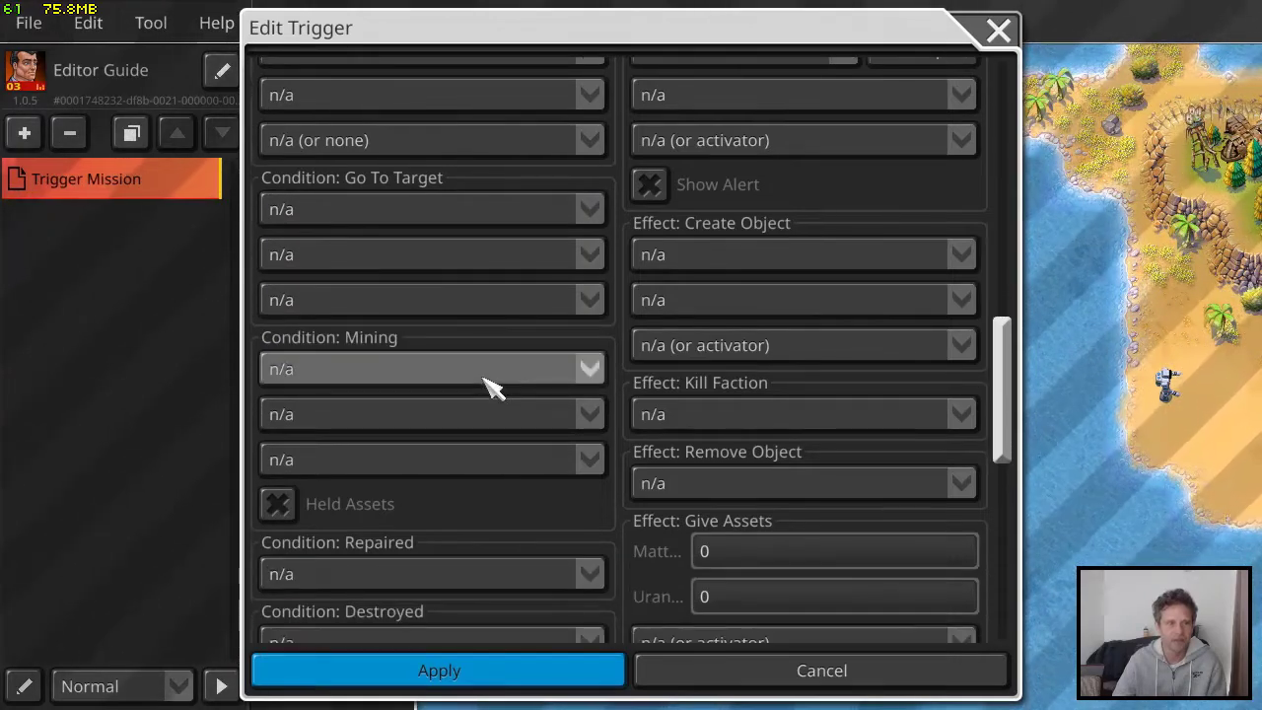
{"action": "scroll", "coordinate": [470, 367], "scroll_direction": "down", "scroll_amount": 1}
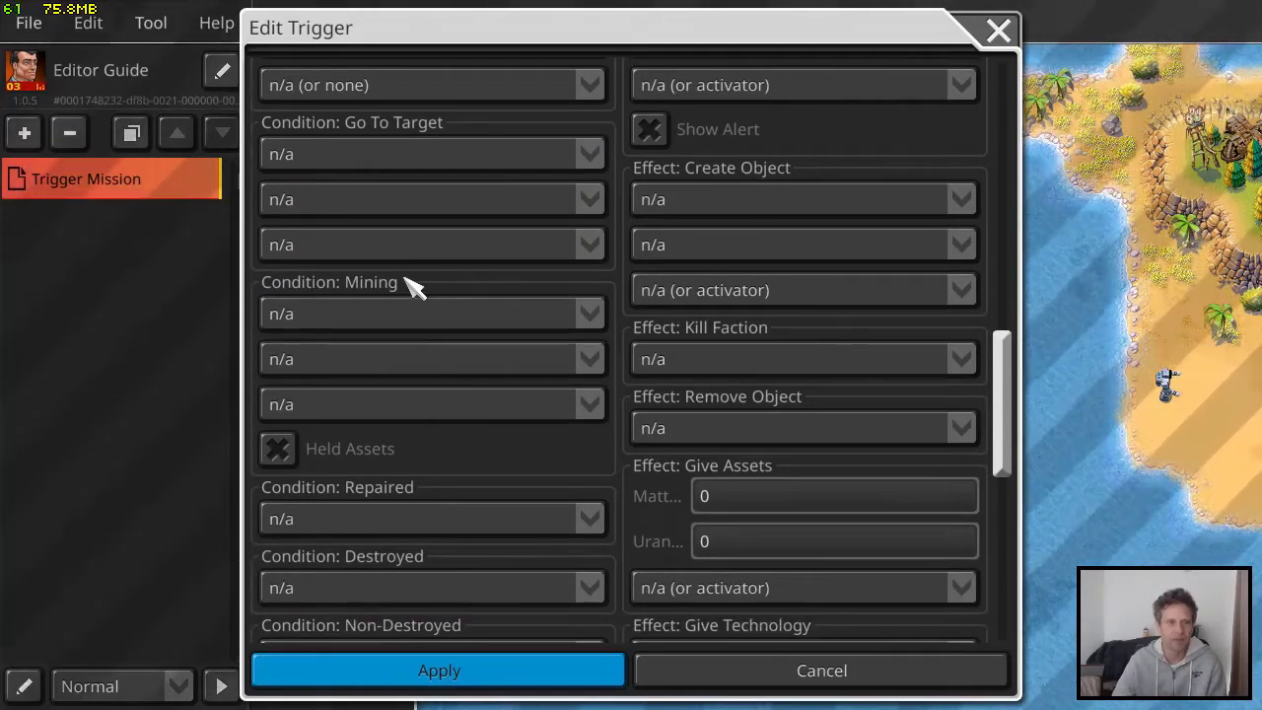
{"action": "scroll", "coordinate": [417, 284], "scroll_direction": "up", "scroll_amount": 3}
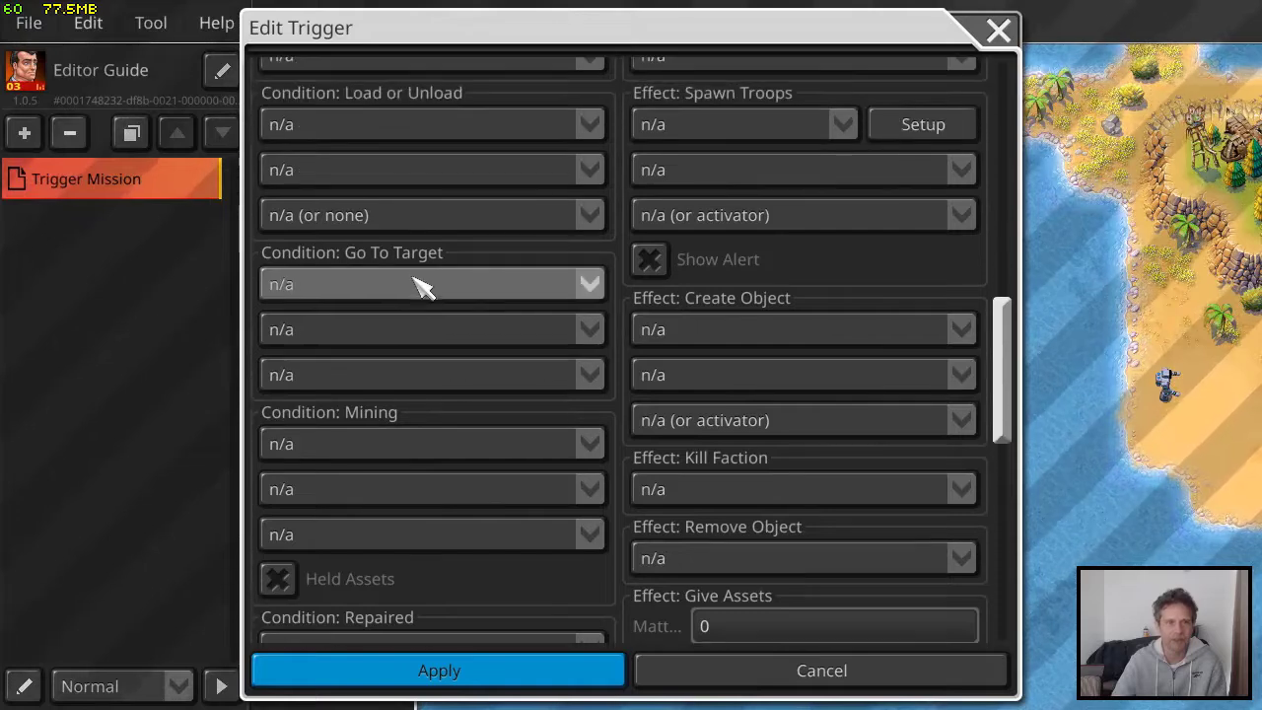
{"action": "scroll", "coordinate": [460, 406], "scroll_direction": "down", "scroll_amount": 1}
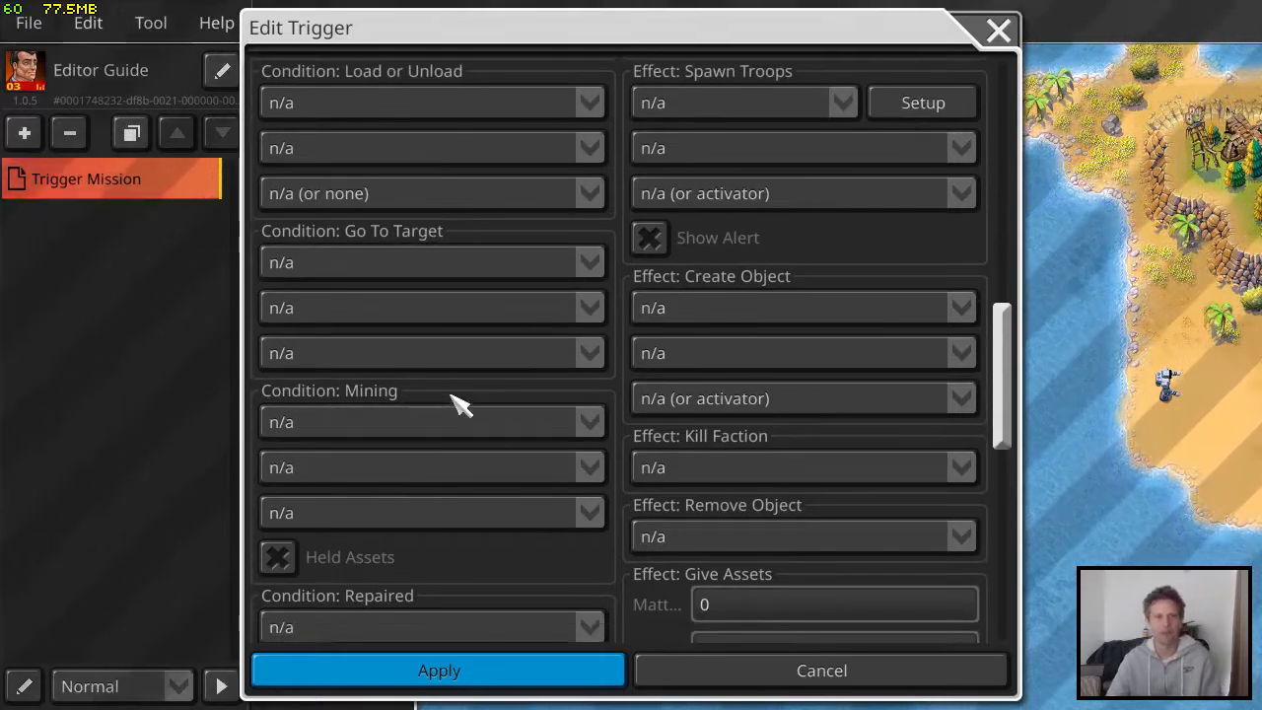
{"action": "scroll", "coordinate": [460, 406], "scroll_direction": "down", "scroll_amount": 2}
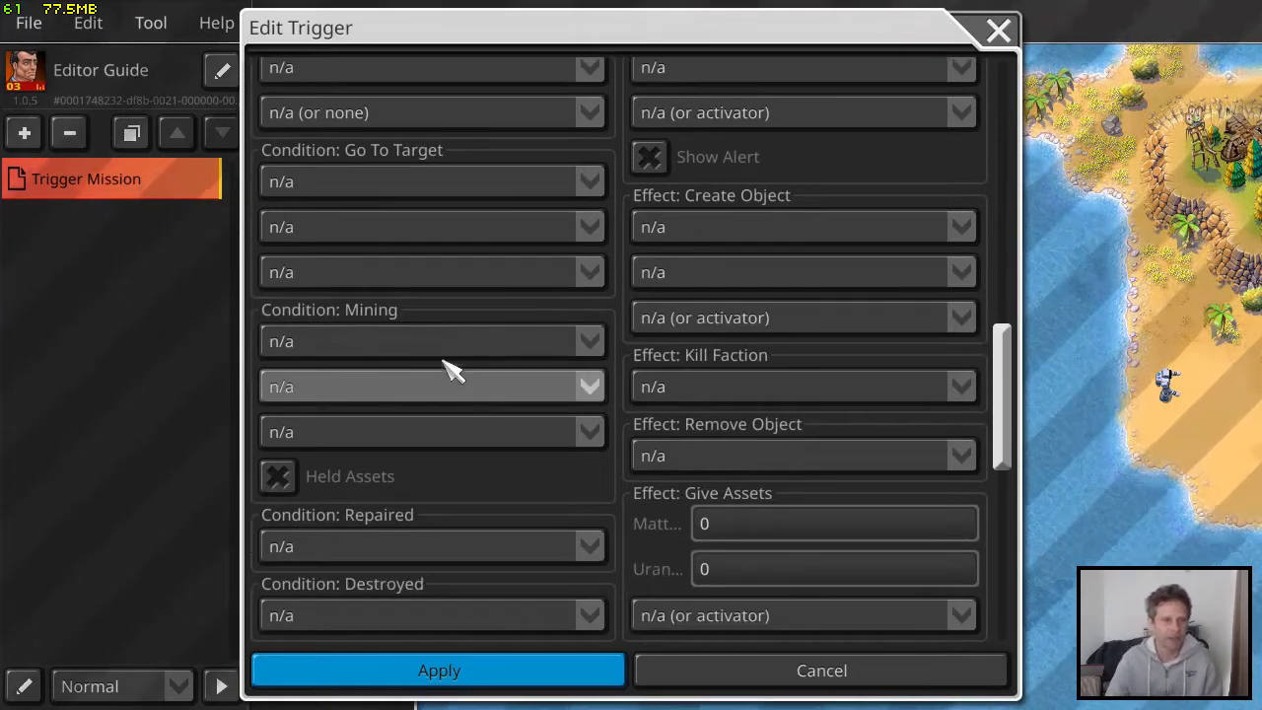
{"action": "left_click", "coordinate": [417, 388]}
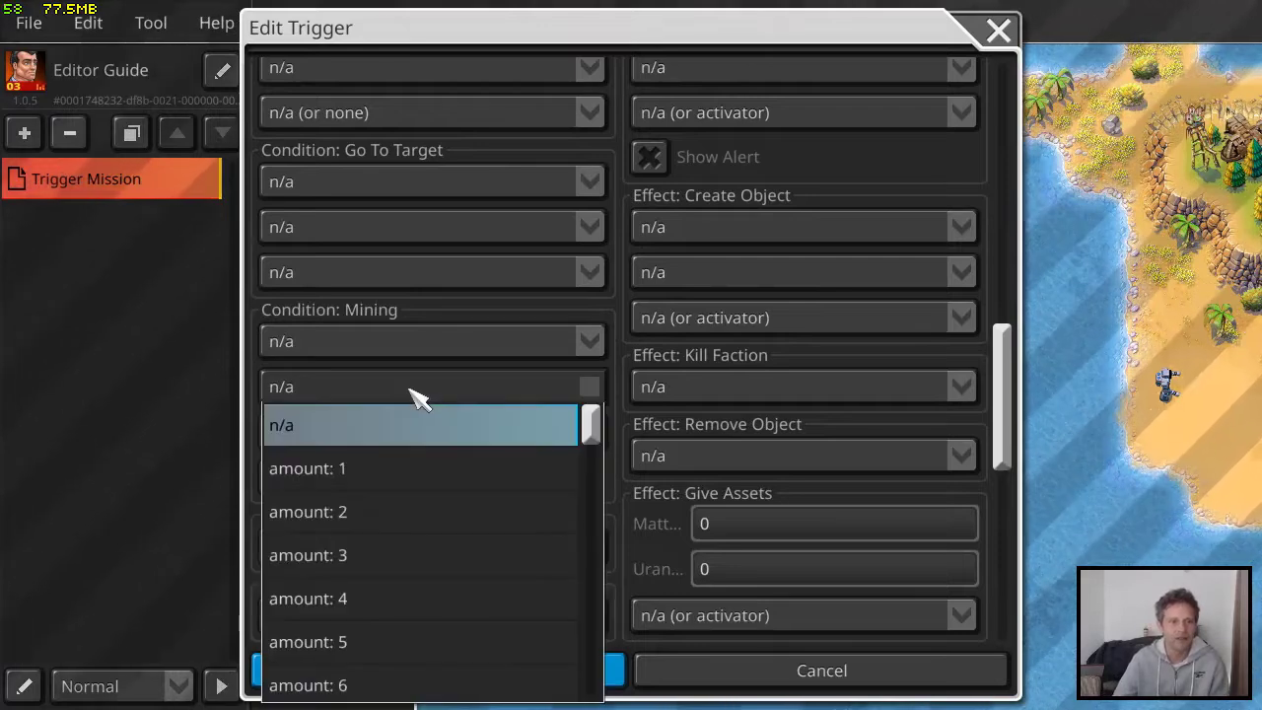
{"action": "left_click_drag", "start_coordinate": [590, 424], "coordinate": [589, 688]}
{"action": "left_click", "coordinate": [502, 318]}
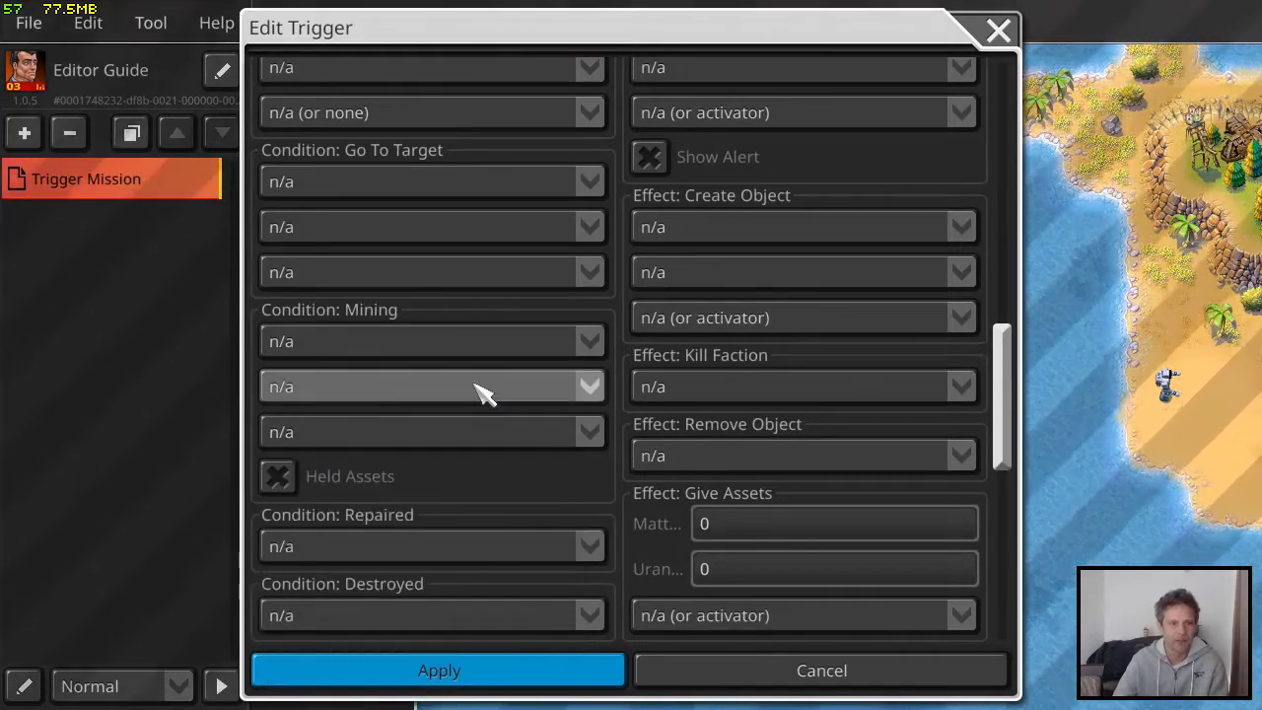
Examine the Repaired condition's object choices and review the Destroyed, Non-Destroyed and Proximity conditions
{"action": "scroll", "coordinate": [481, 385], "scroll_direction": "down", "scroll_amount": 5}
{"action": "scroll", "coordinate": [480, 384], "scroll_direction": "down", "scroll_amount": 1}
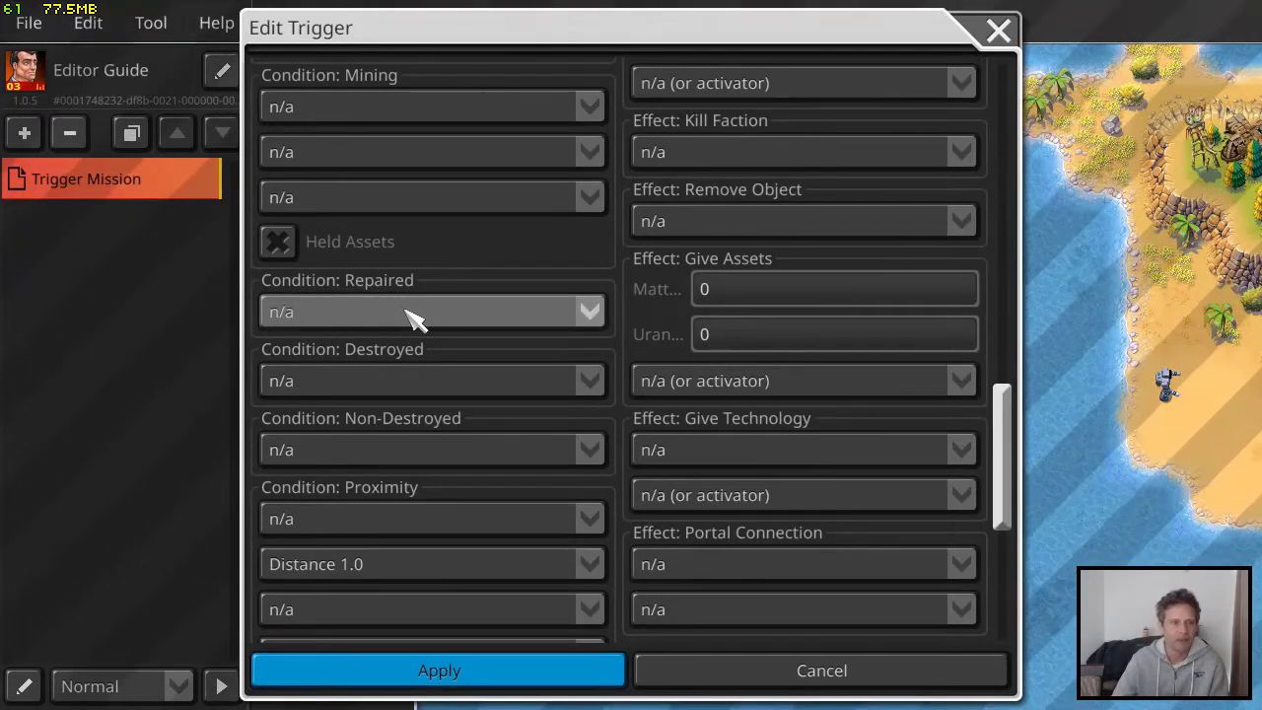
{"action": "left_click", "coordinate": [412, 314]}
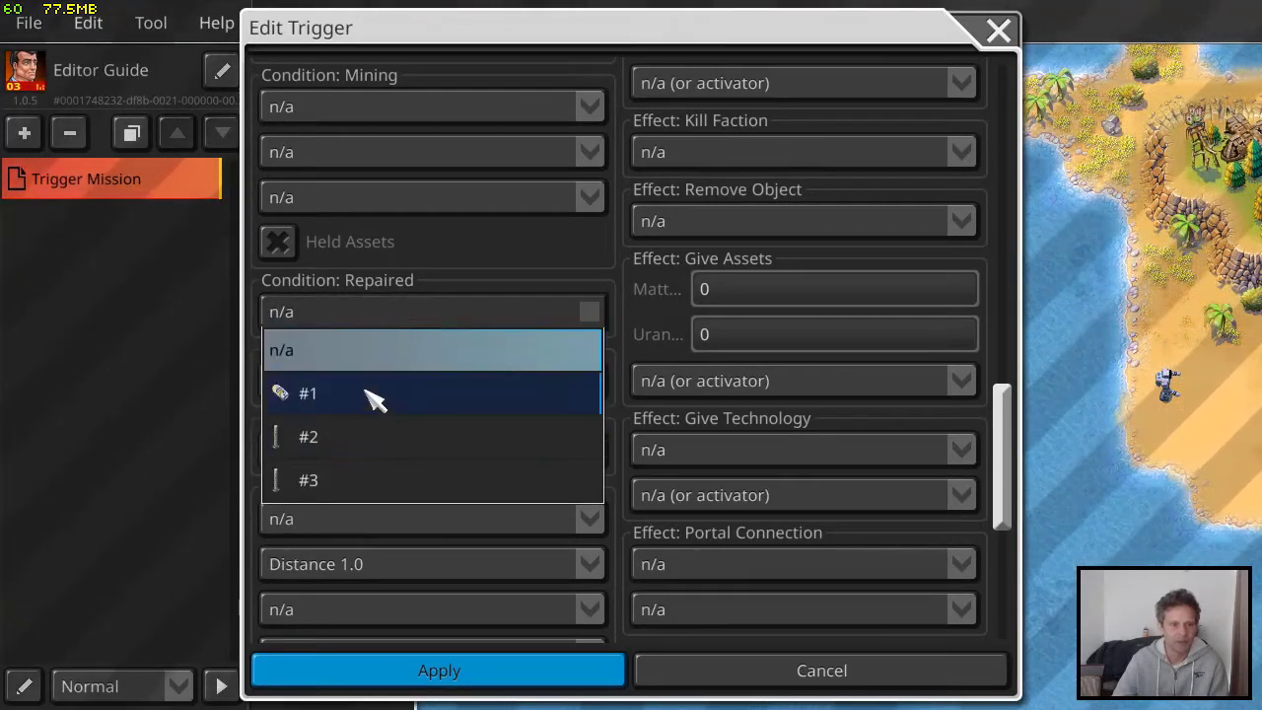
{"action": "left_click", "coordinate": [465, 281]}
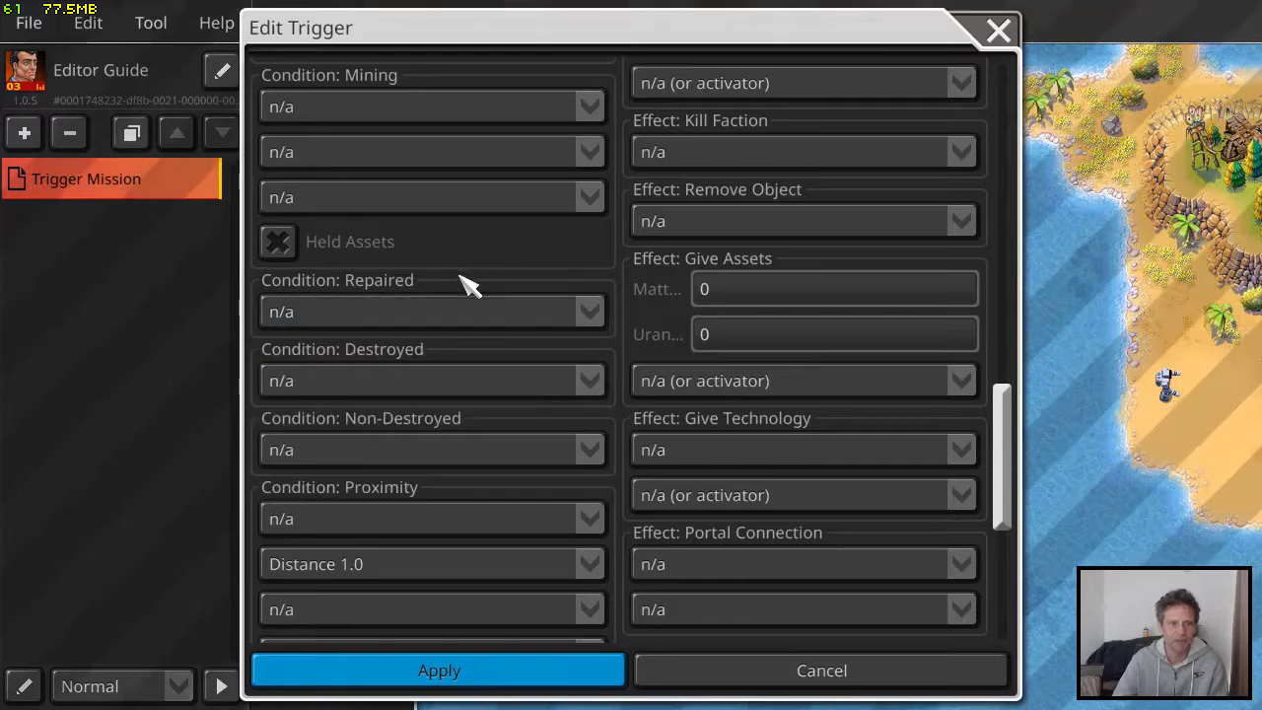
{"action": "scroll", "coordinate": [488, 313], "scroll_direction": "down", "scroll_amount": 3}
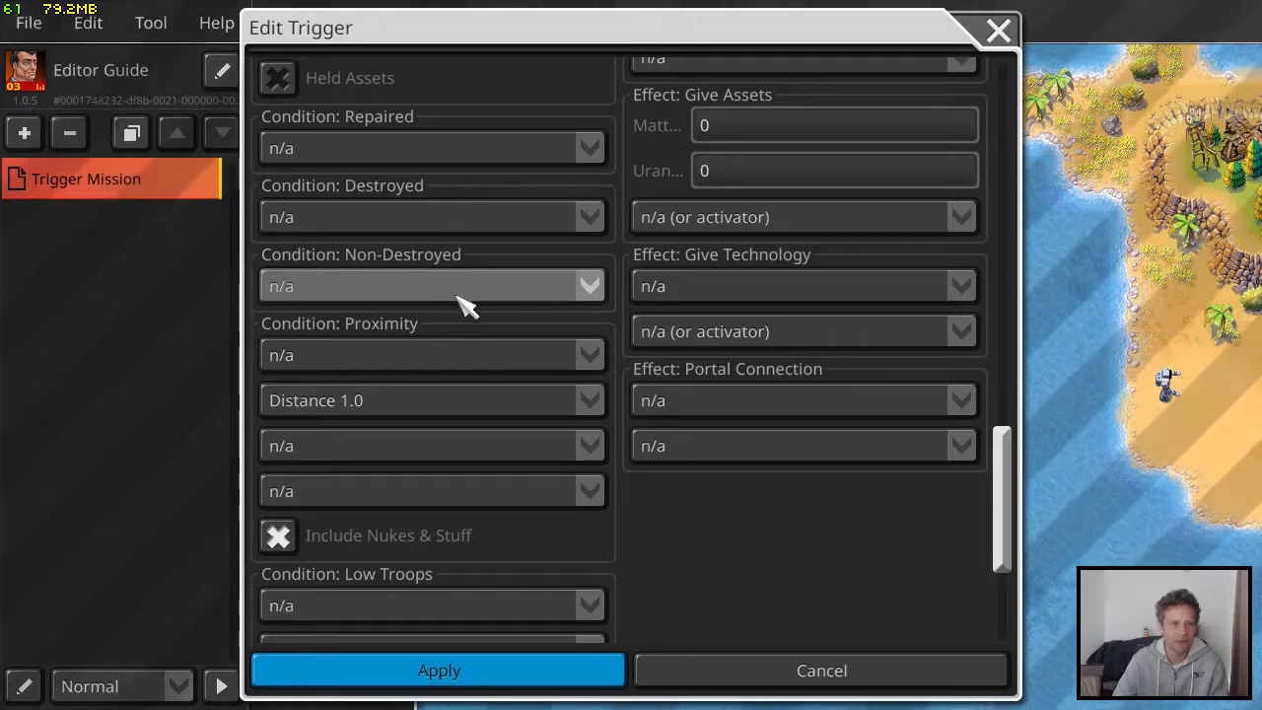
Examine the choices offered by the Low Troops, Transformation and Portal Connection conditions
{"action": "scroll", "coordinate": [468, 317], "scroll_direction": "down", "scroll_amount": 5}
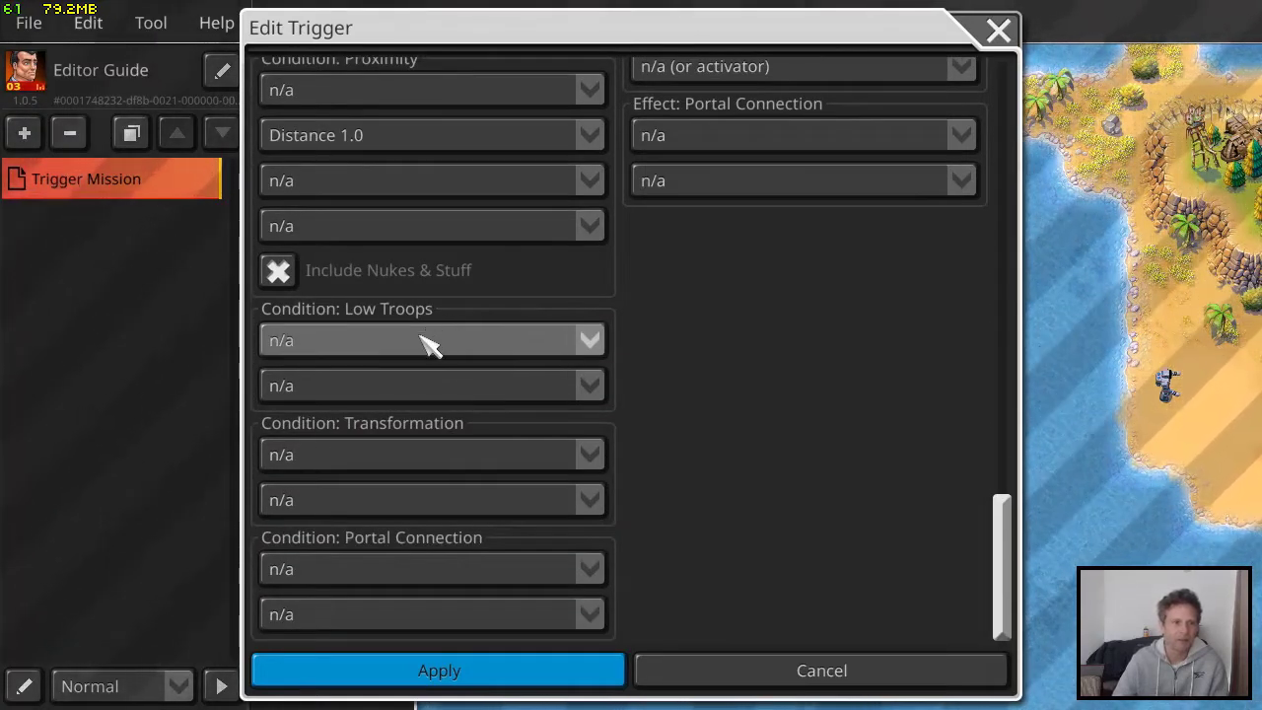
{"action": "left_click", "coordinate": [426, 345]}
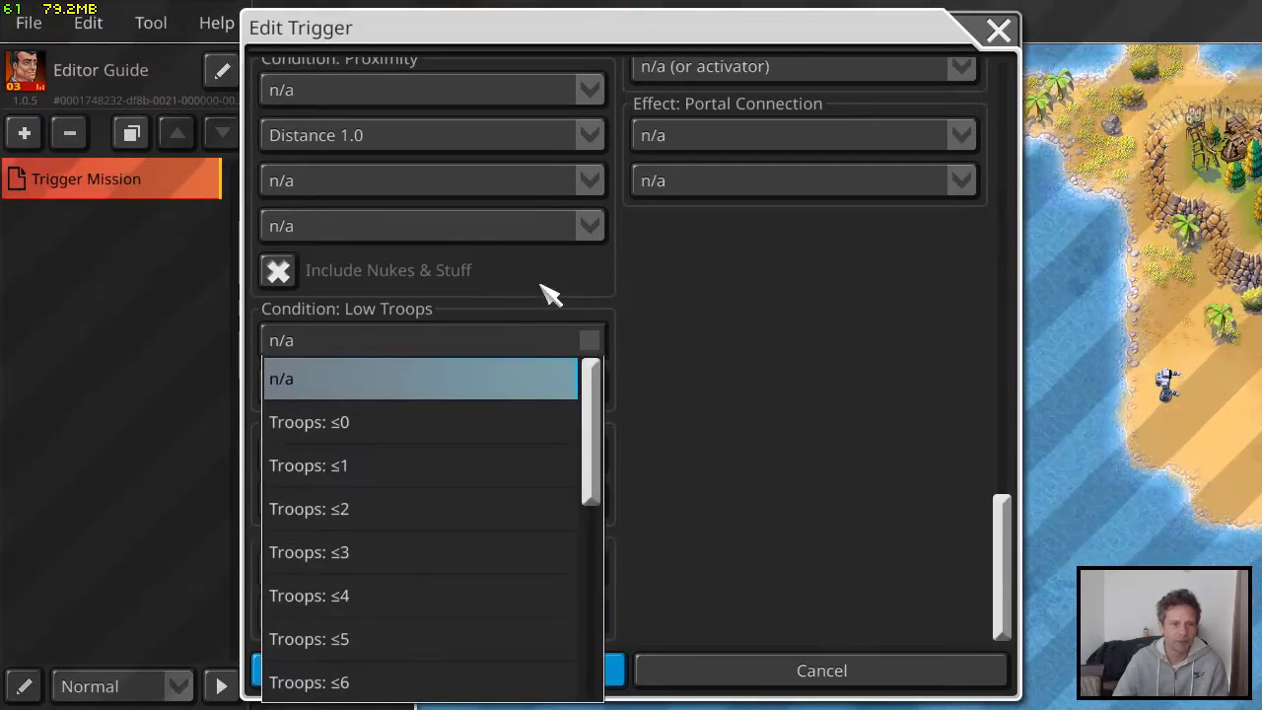
{"action": "left_click", "coordinate": [517, 296]}
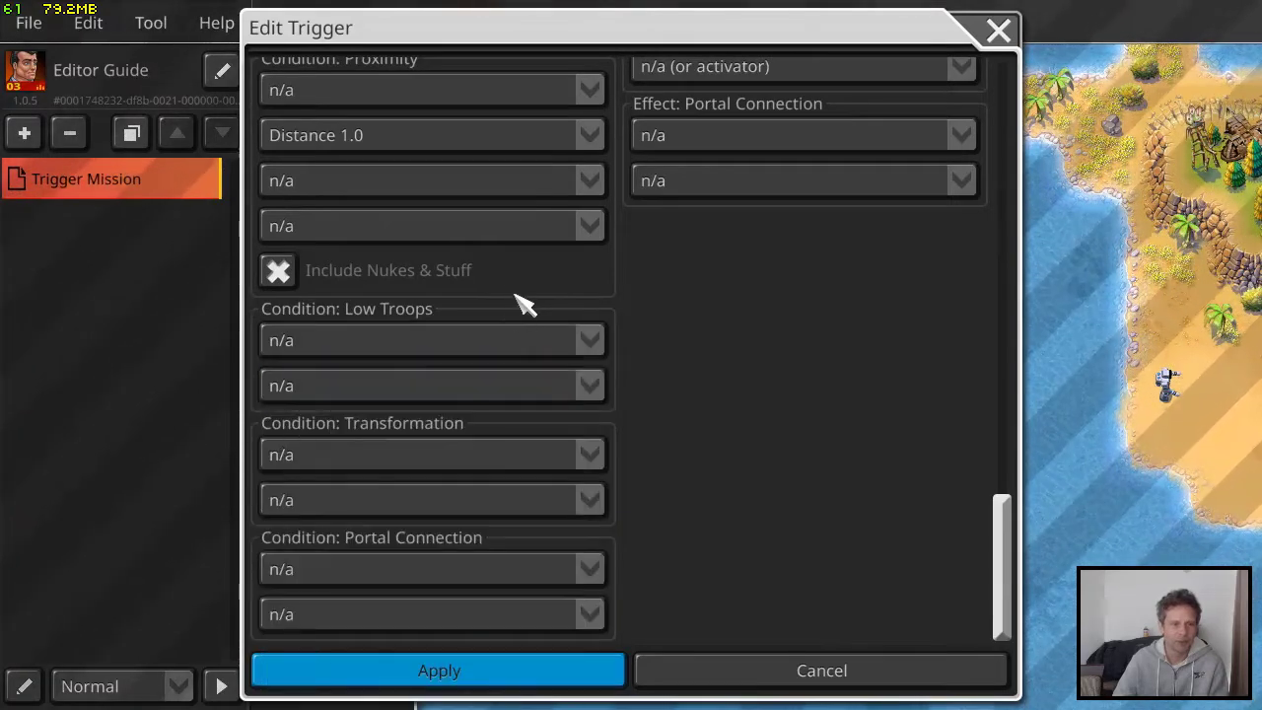
{"action": "left_click", "coordinate": [433, 463]}
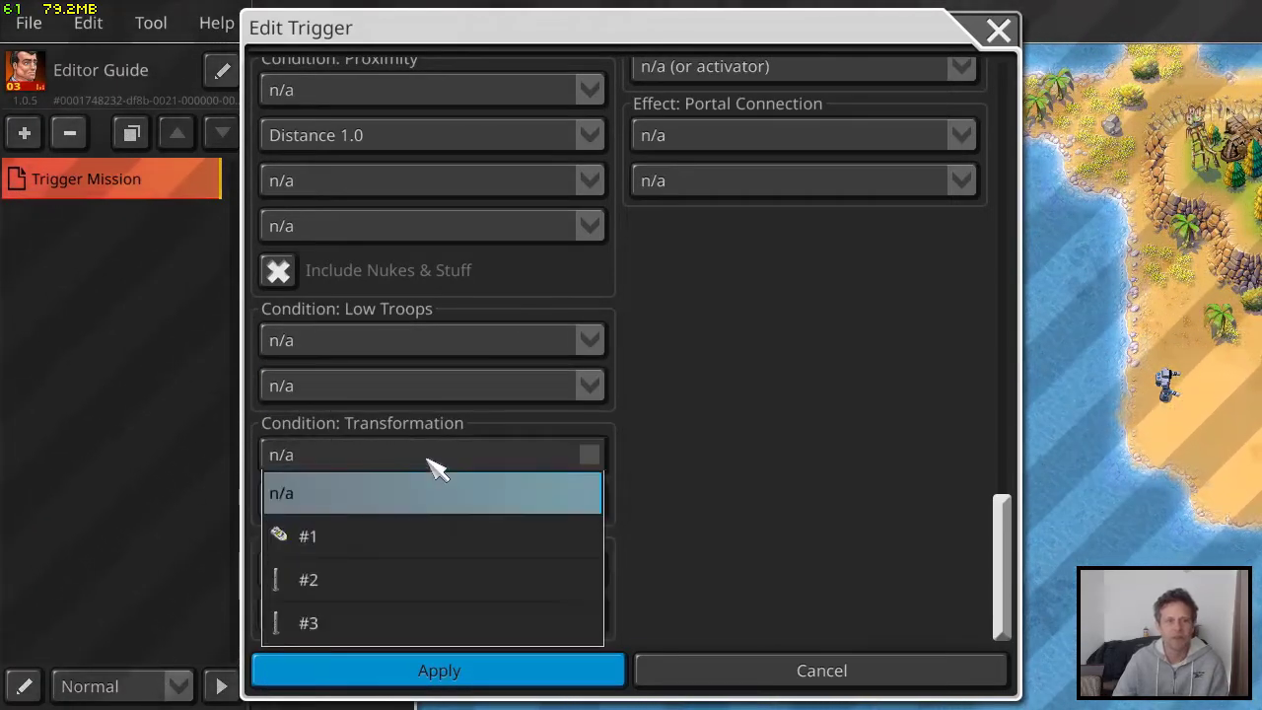
{"action": "left_click", "coordinate": [505, 434]}
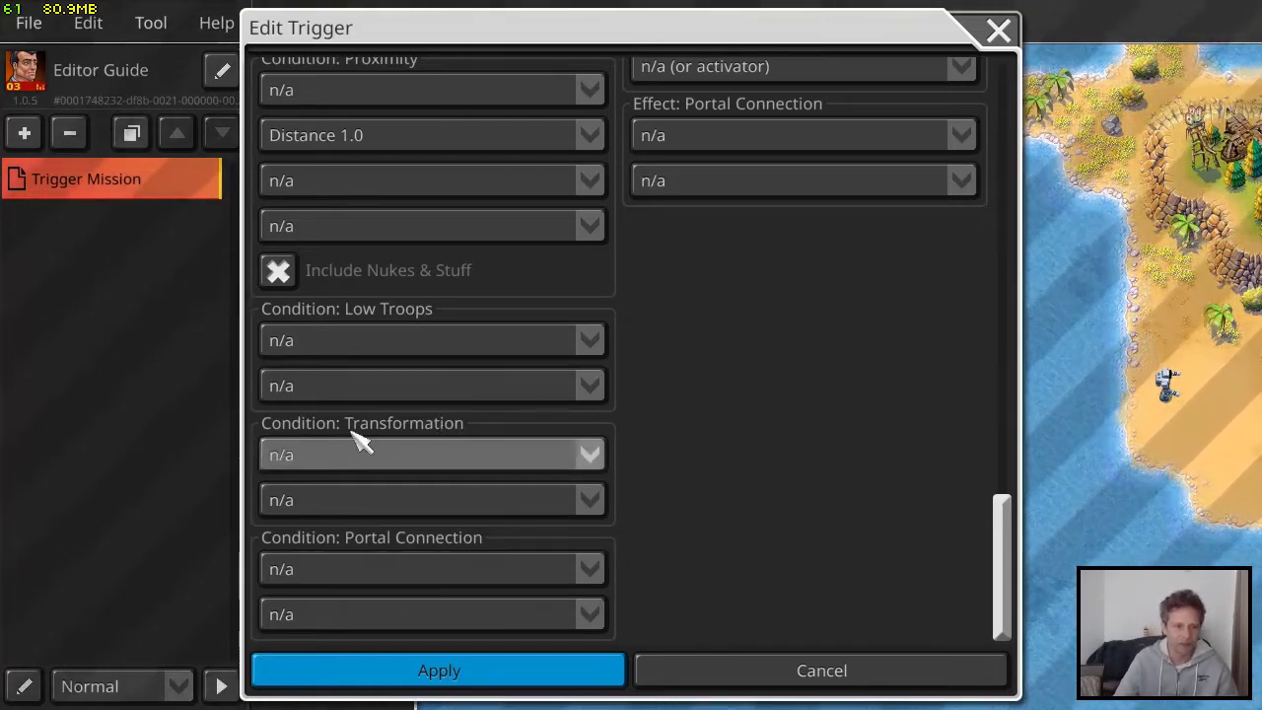
{"action": "left_click", "coordinate": [384, 569]}
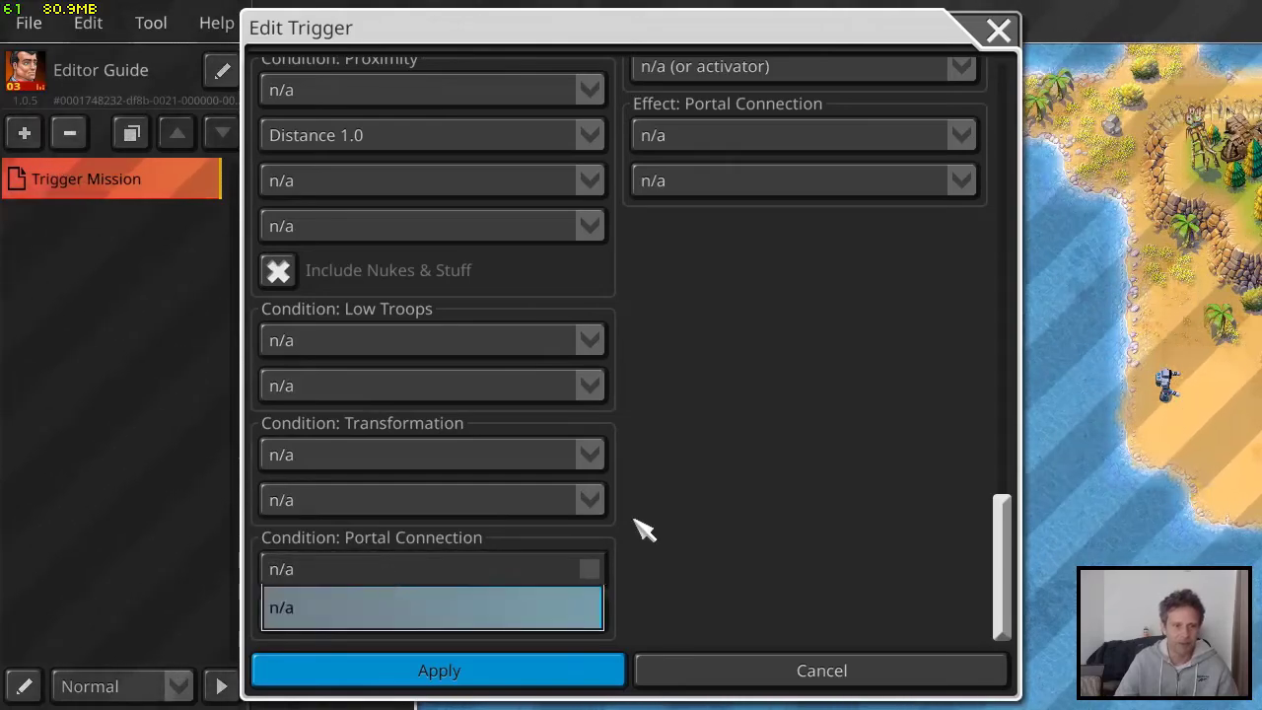
{"action": "left_click", "coordinate": [670, 523]}
Review the trigger's effects, checking the Alert Output text field and the faction choices for Popups
{"action": "scroll", "coordinate": [749, 474], "scroll_direction": "up", "scroll_amount": 15}
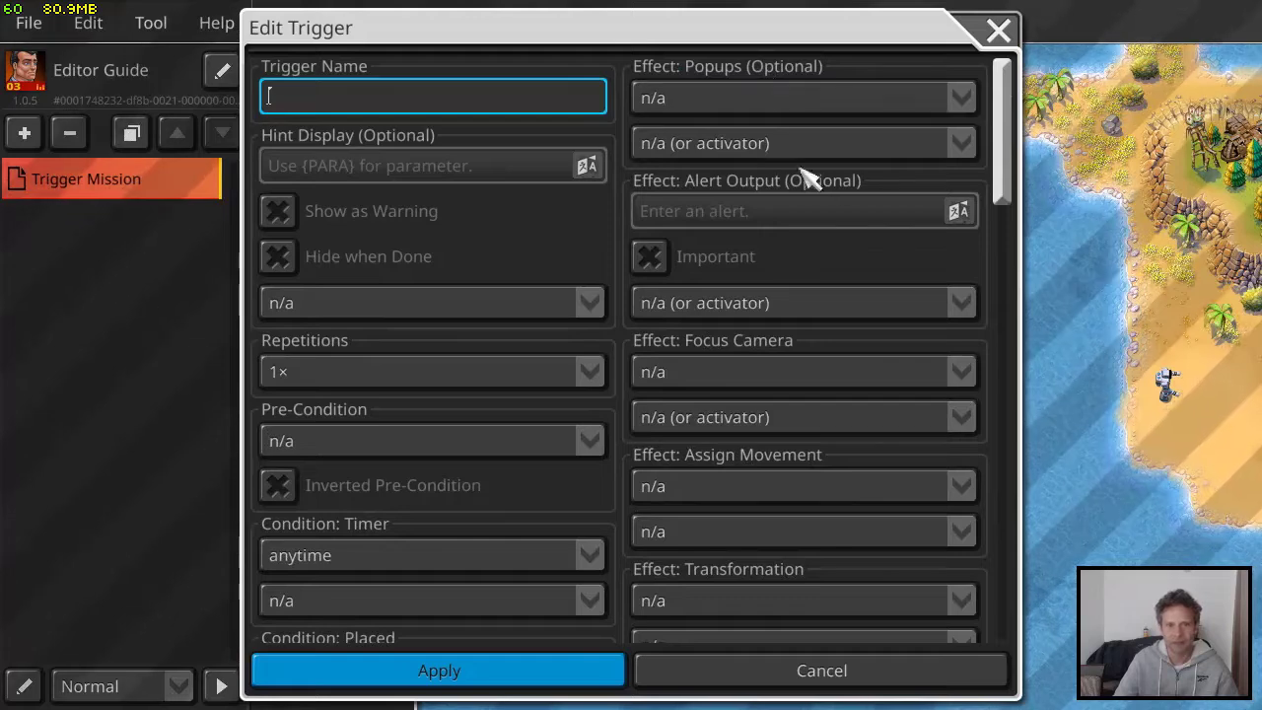
{"action": "left_click", "coordinate": [718, 211]}
{"action": "scroll", "coordinate": [828, 286], "scroll_direction": "down", "scroll_amount": 3}
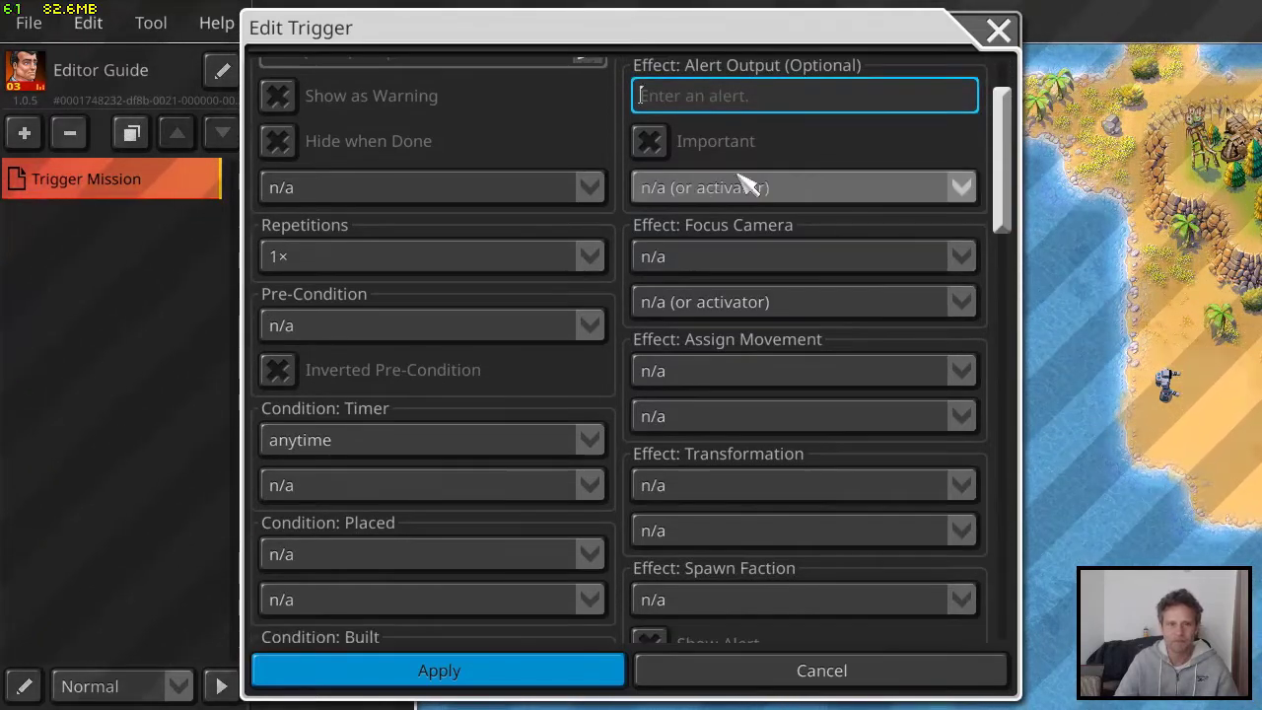
{"action": "scroll", "coordinate": [749, 186], "scroll_direction": "up", "scroll_amount": 3}
{"action": "left_click", "coordinate": [751, 144]}
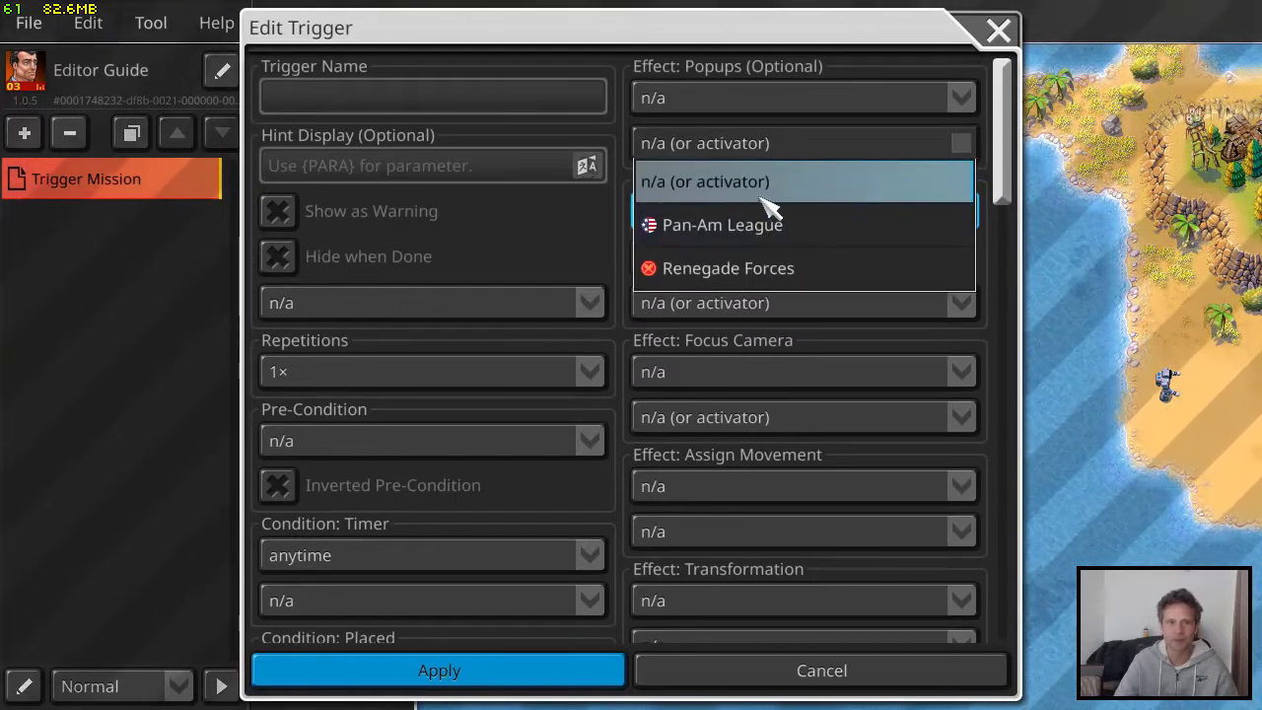
{"action": "left_click", "coordinate": [595, 223]}
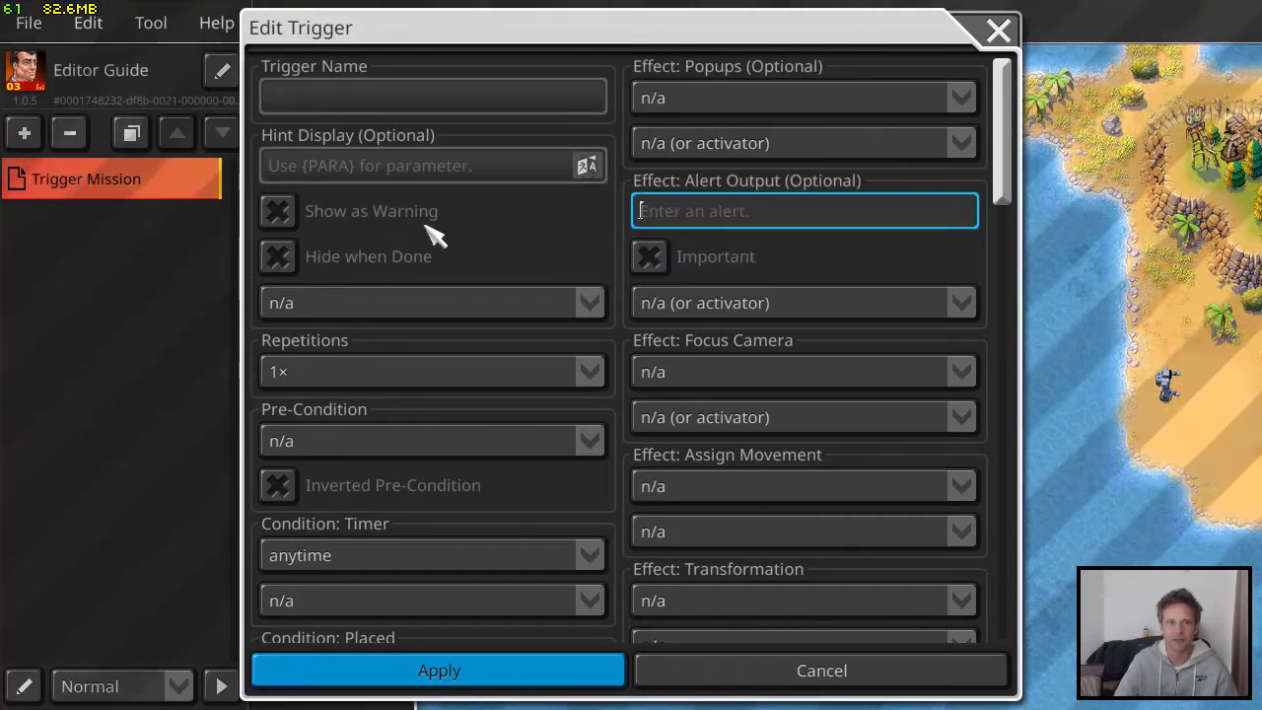
{"action": "scroll", "coordinate": [853, 375], "scroll_direction": "down", "scroll_amount": 3}
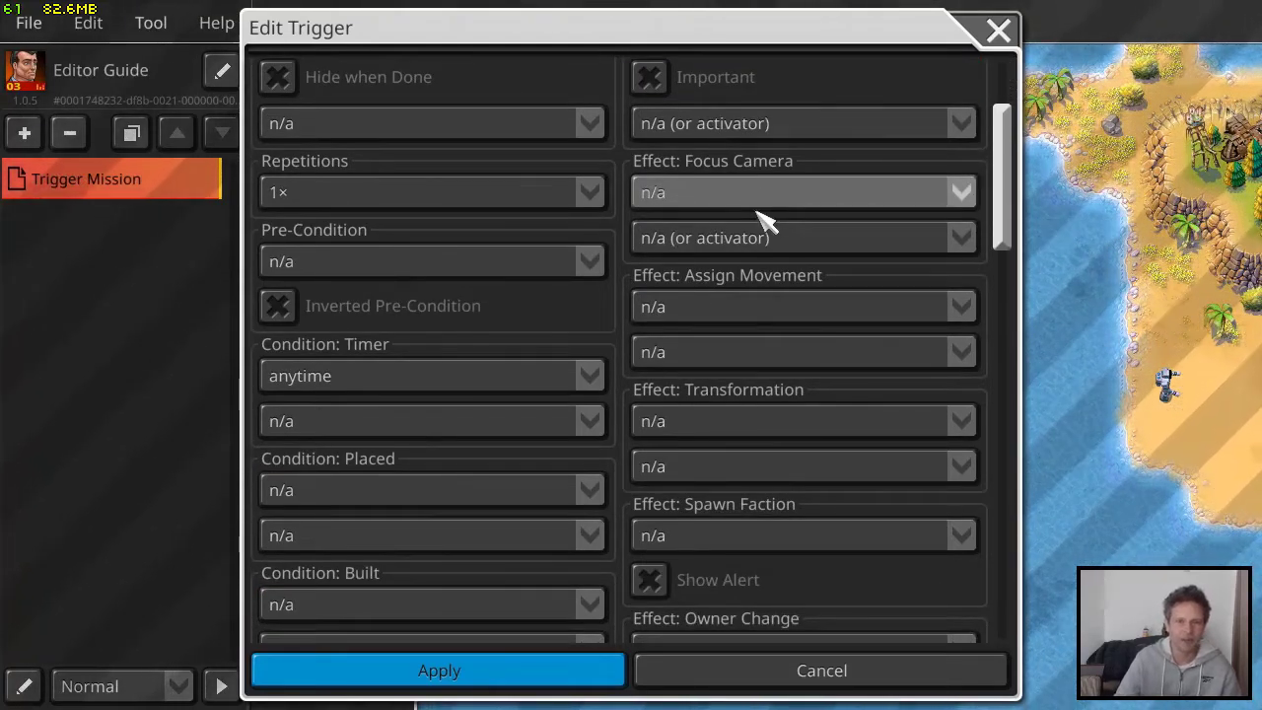
Rename the Place a Landmine trigger to Place 2 Landmines and apply the change
{"action": "left_click", "coordinate": [1000, 29]}
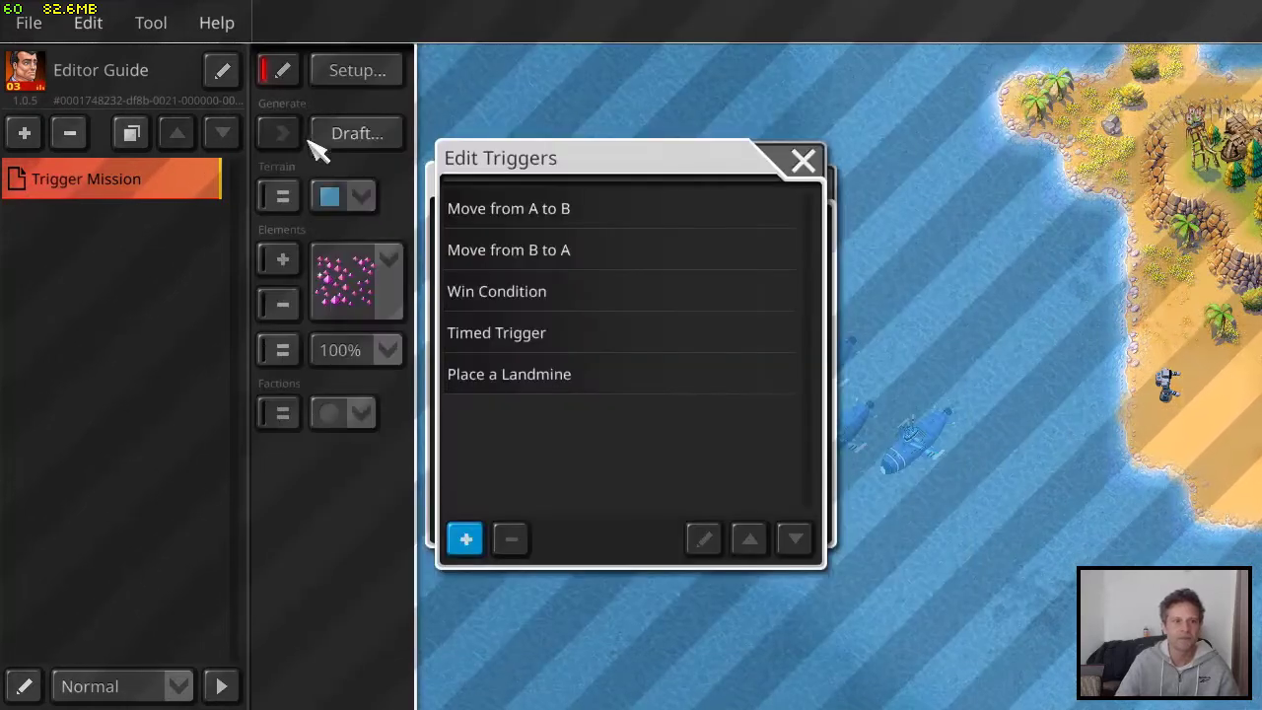
{"action": "left_click", "coordinate": [570, 388]}
{"action": "left_click", "coordinate": [703, 540]}
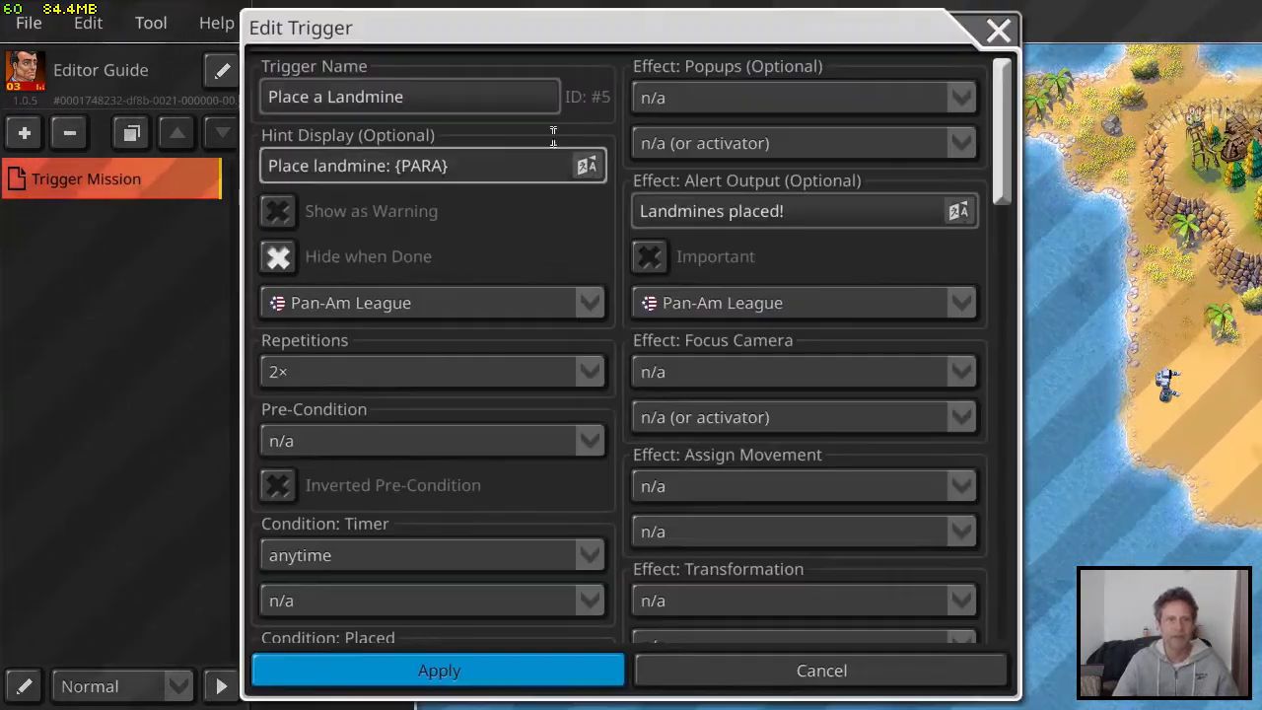
{"action": "left_click", "coordinate": [328, 95]}
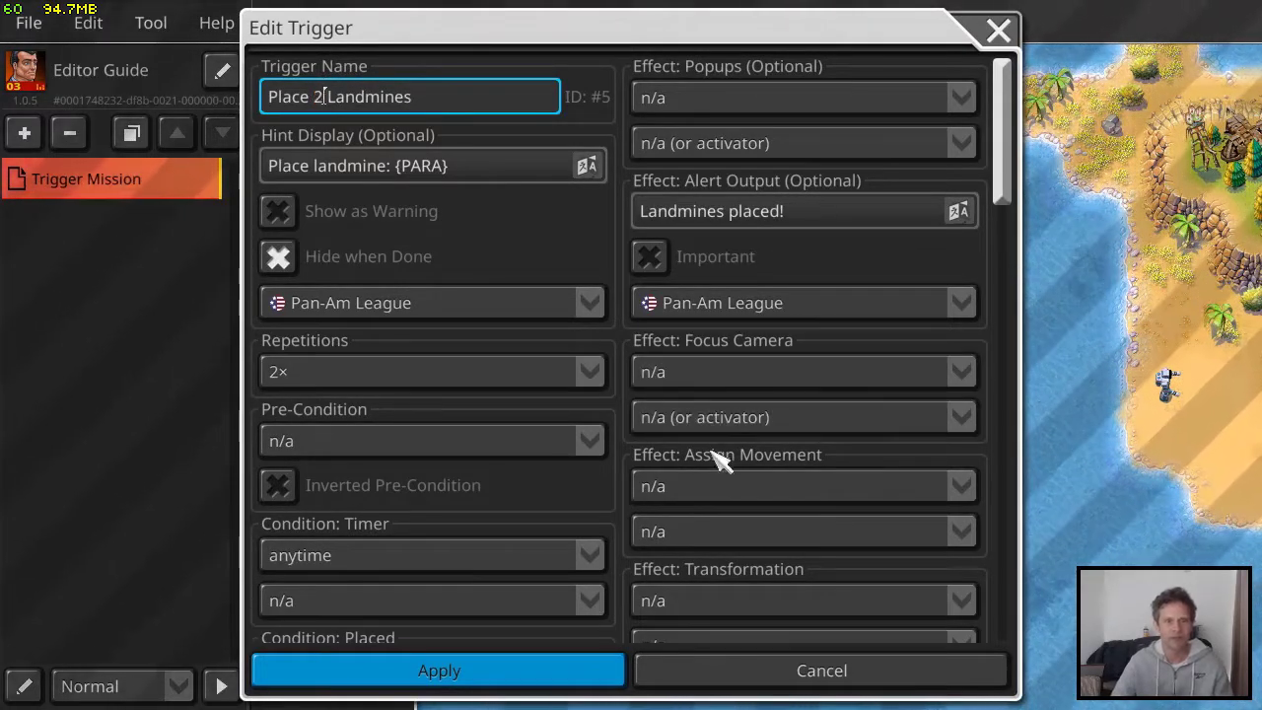
{"action": "left_click", "coordinate": [762, 375]}
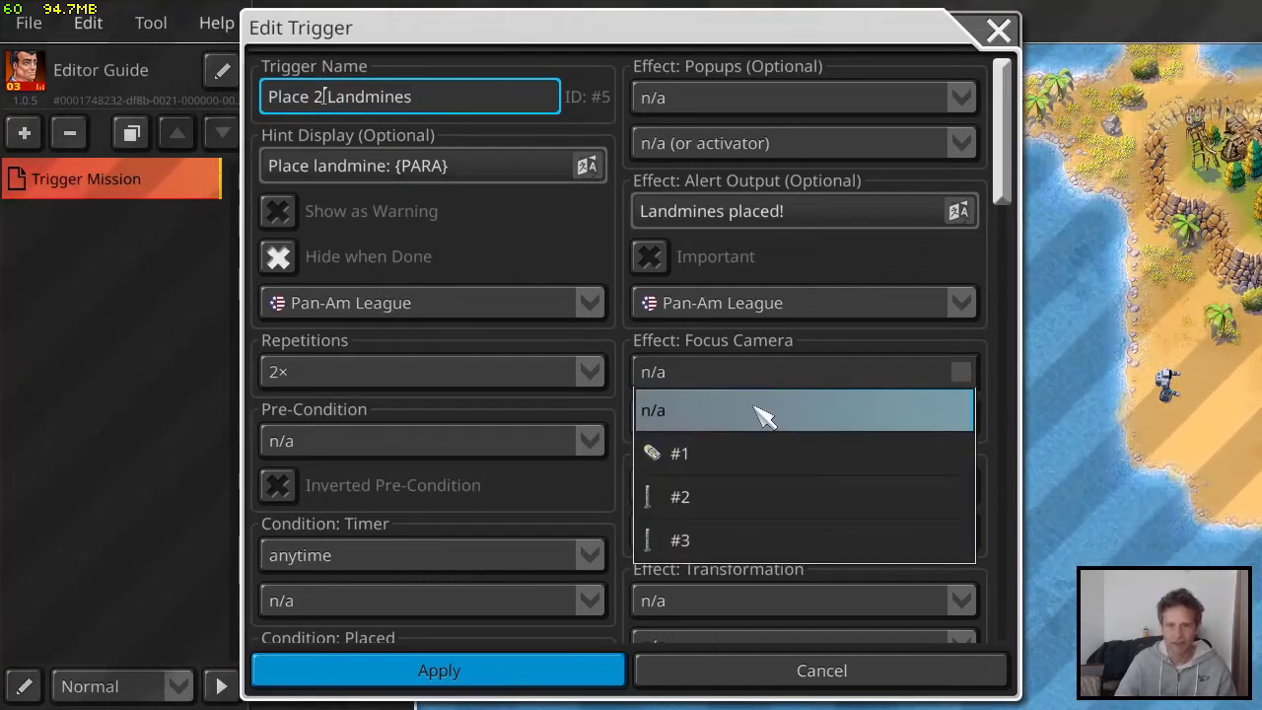
{"action": "left_click", "coordinate": [995, 25]}
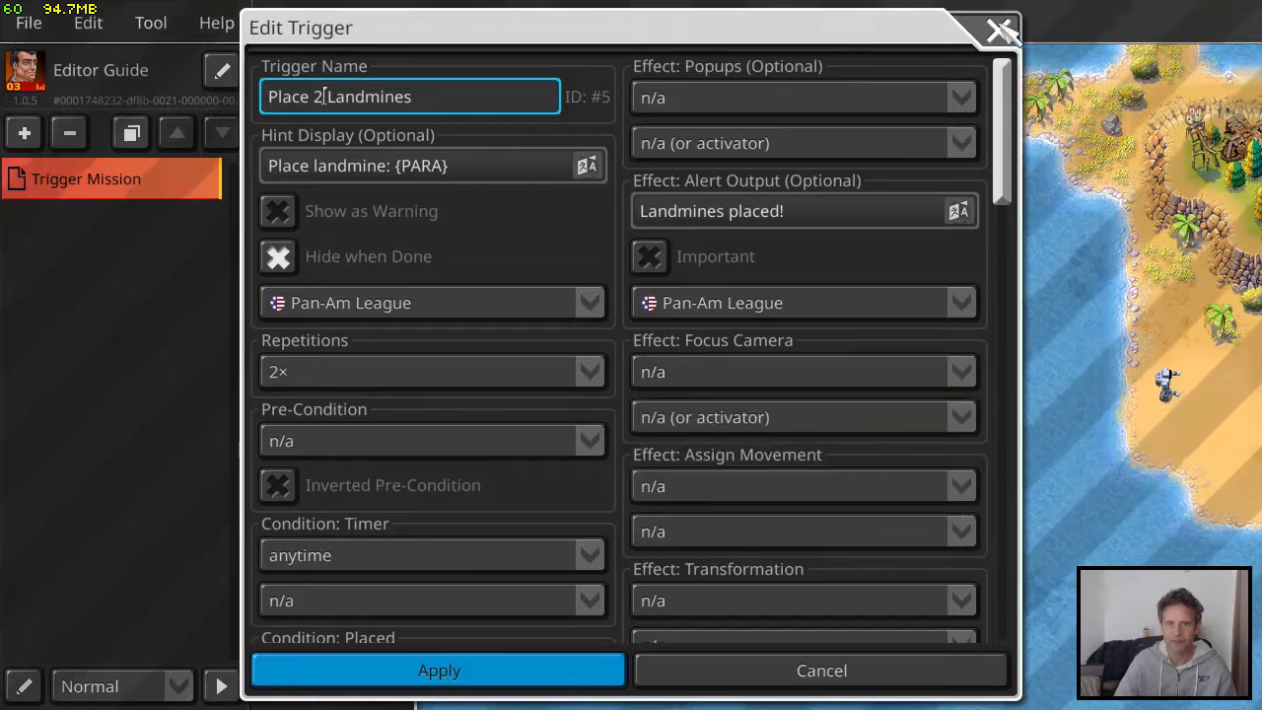
{"action": "left_click", "coordinate": [523, 677]}
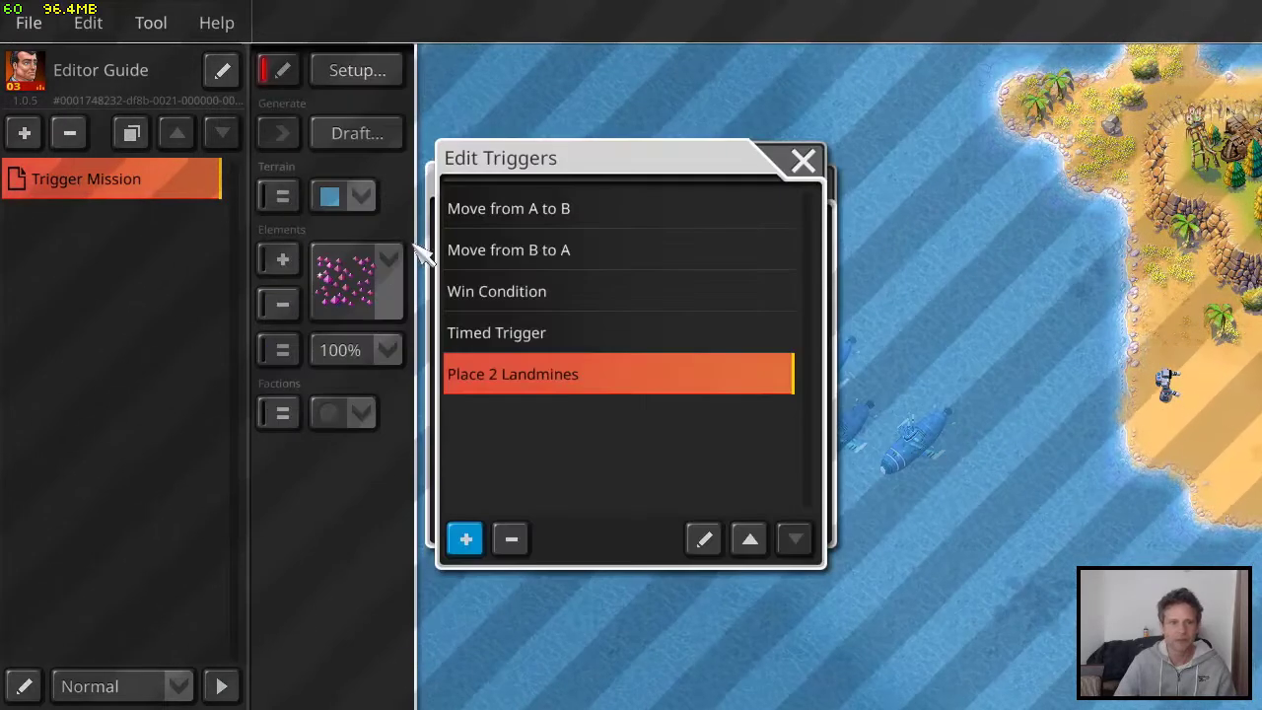
Choose the marker post element and place one on the island's sandy beach, southeast of the soldier
{"action": "left_click", "coordinate": [802, 161]}
{"action": "left_click", "coordinate": [796, 190]}
{"action": "left_click", "coordinate": [286, 258]}
{"action": "left_click", "coordinate": [361, 283]}
{"action": "scroll", "coordinate": [401, 359], "scroll_direction": "down", "scroll_amount": 20}
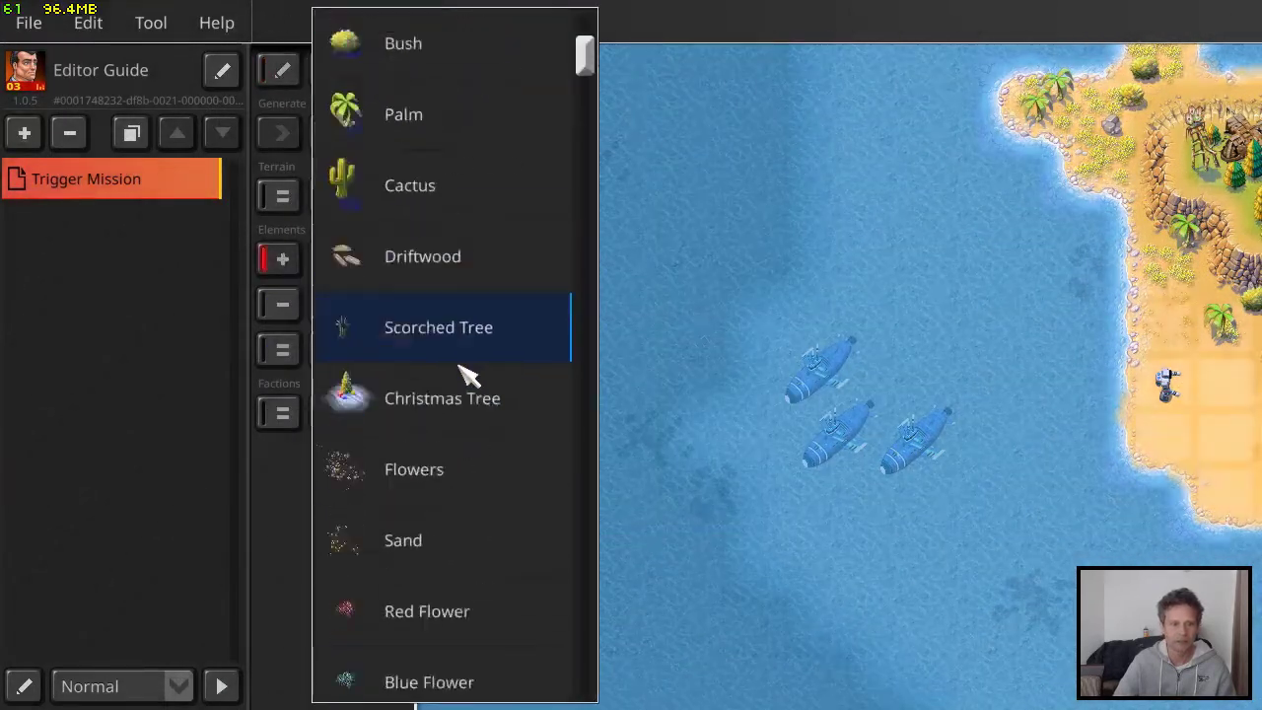
{"action": "scroll", "coordinate": [449, 370], "scroll_direction": "down", "scroll_amount": 18}
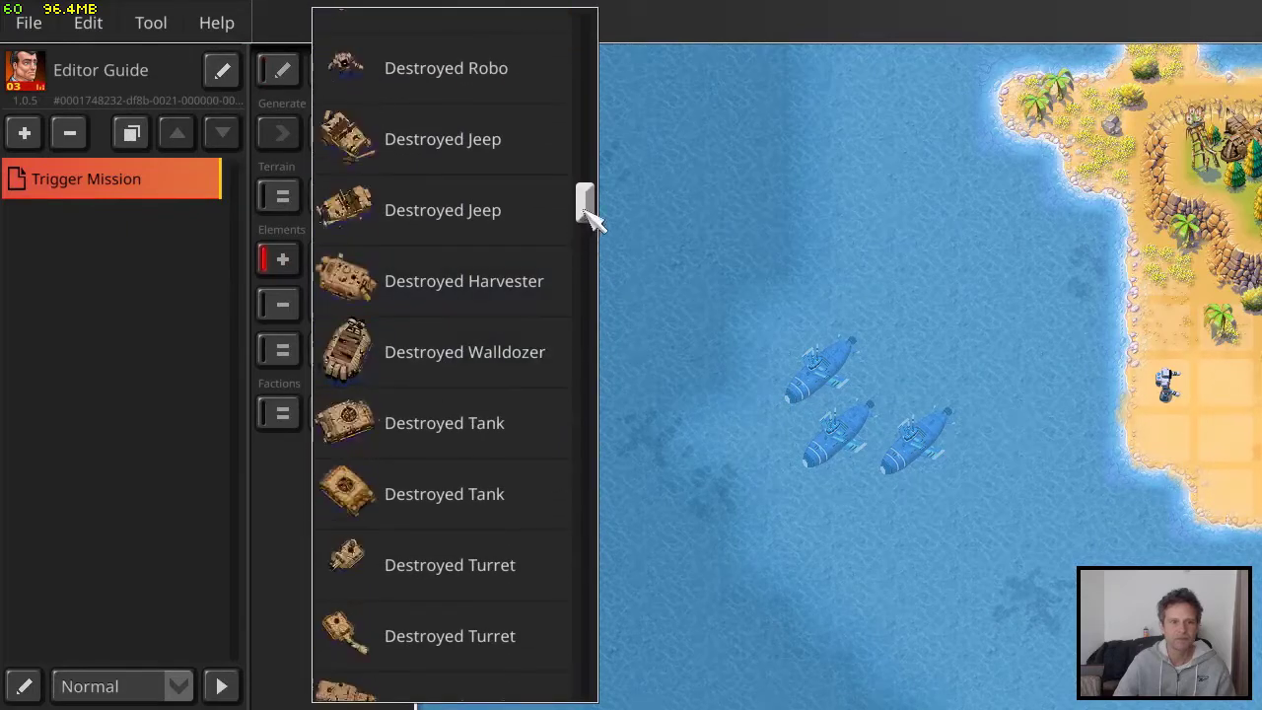
{"action": "left_click_drag", "start_coordinate": [585, 202], "coordinate": [583, 158]}
{"action": "left_click", "coordinate": [461, 408]}
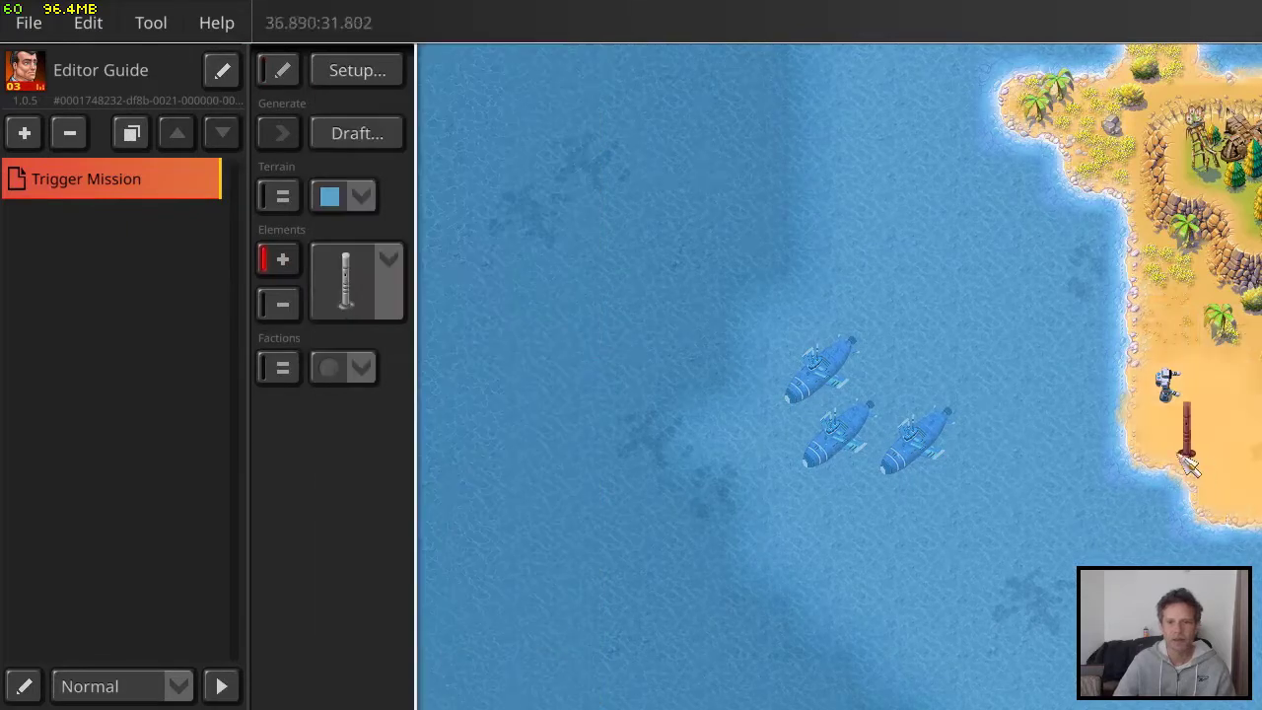
{"action": "right_click_drag", "start_coordinate": [1188, 467], "coordinate": [793, 446]}
{"action": "left_click", "coordinate": [873, 430]}
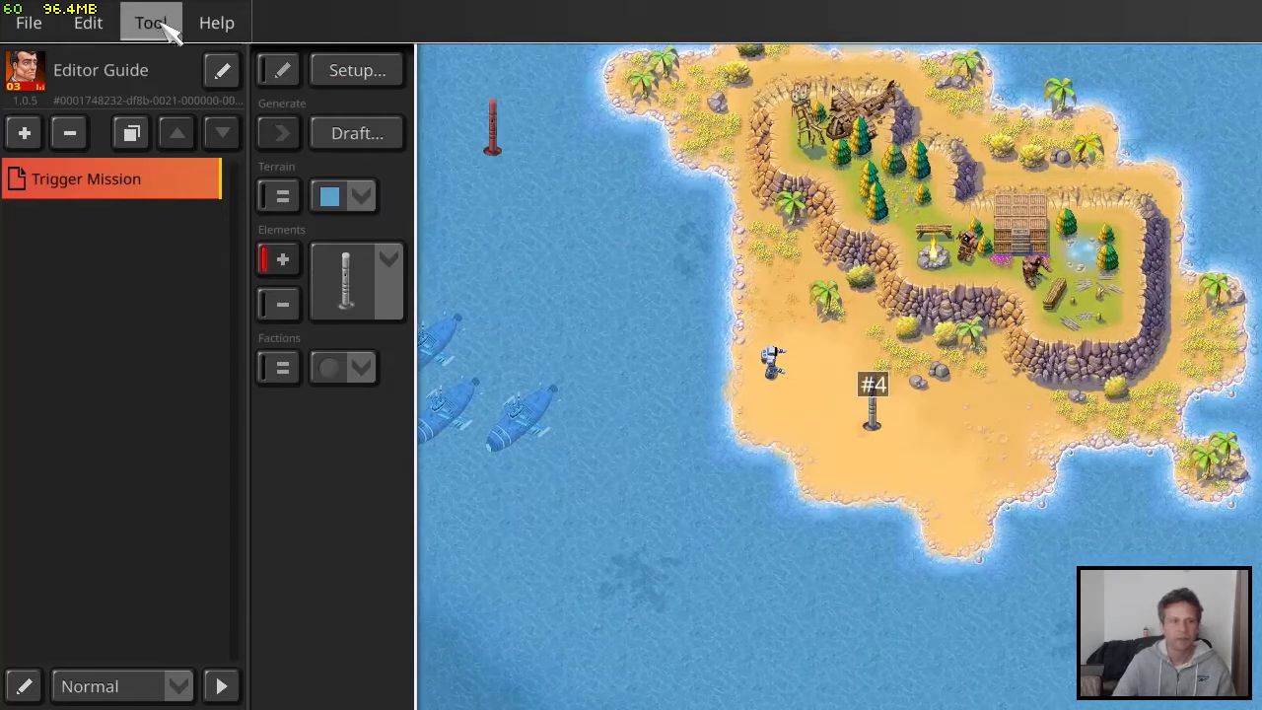
In the Place 2 Landmines trigger, set the Focus Camera effect to marker #4 for the Pan-Am League and apply it
{"action": "left_click", "coordinate": [357, 70]}
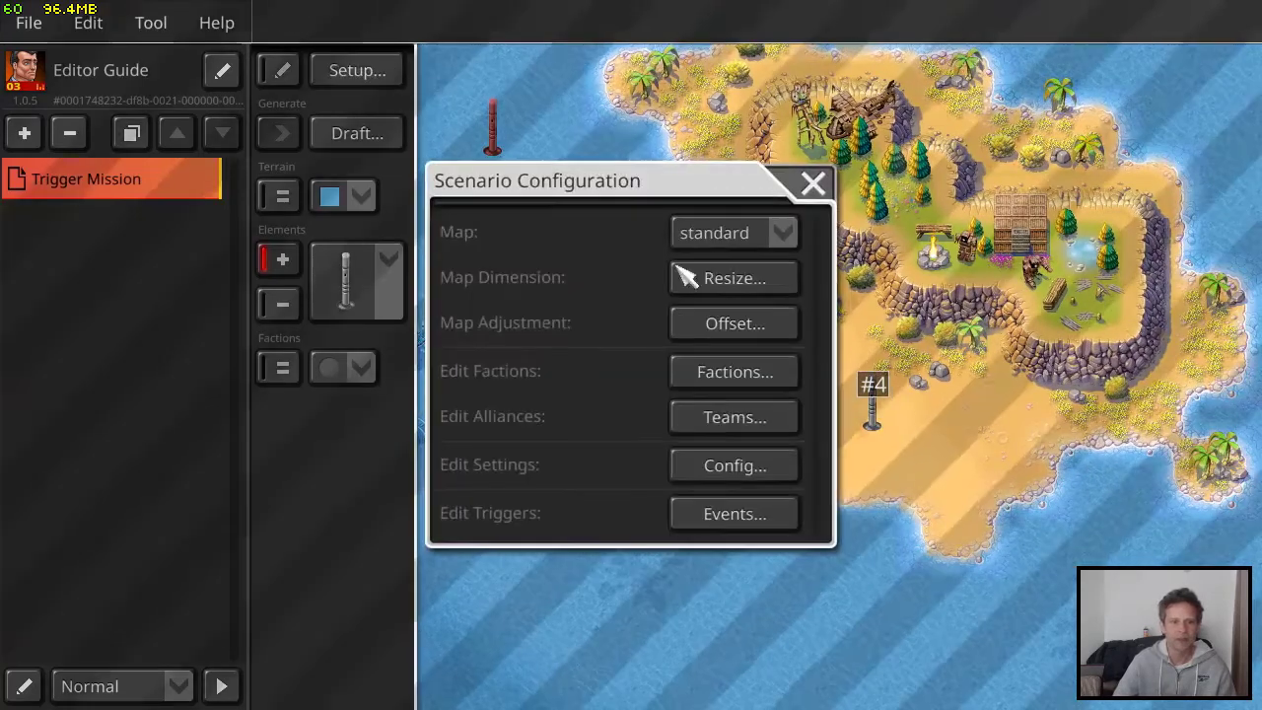
{"action": "left_click", "coordinate": [705, 516]}
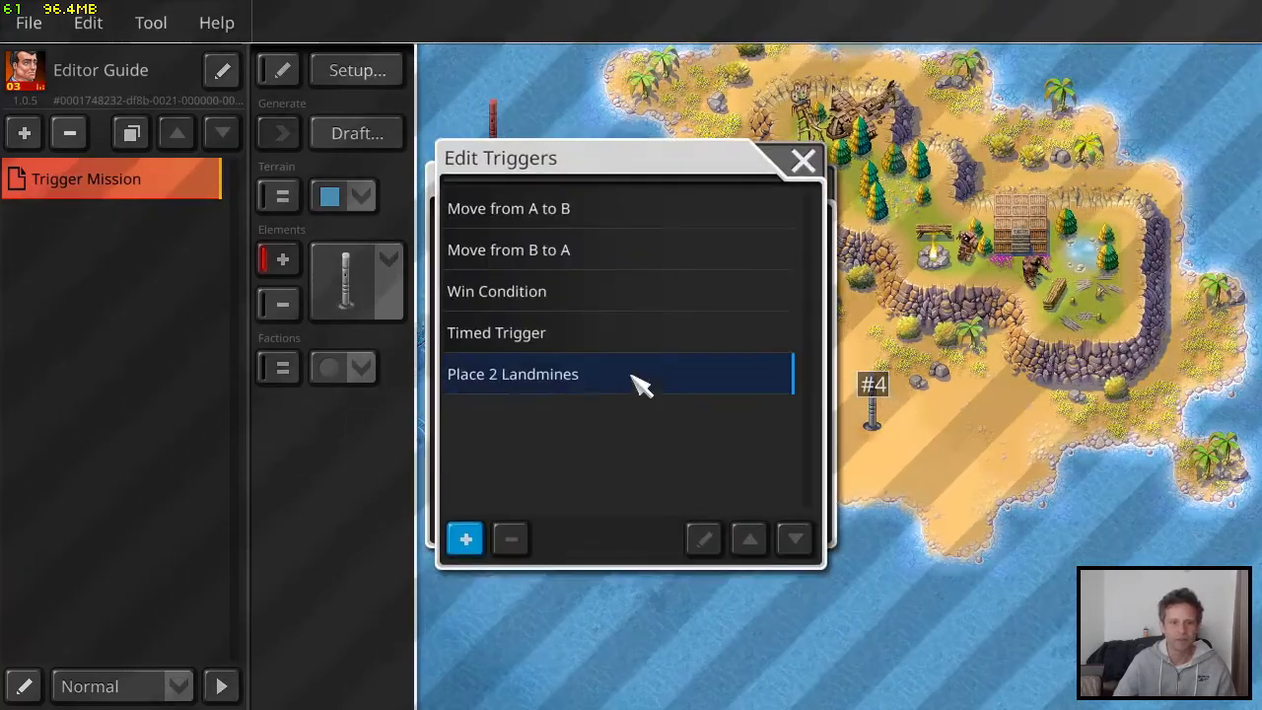
{"action": "left_click", "coordinate": [583, 376]}
{"action": "left_click", "coordinate": [703, 538]}
{"action": "scroll", "coordinate": [784, 320], "scroll_direction": "down", "scroll_amount": 3}
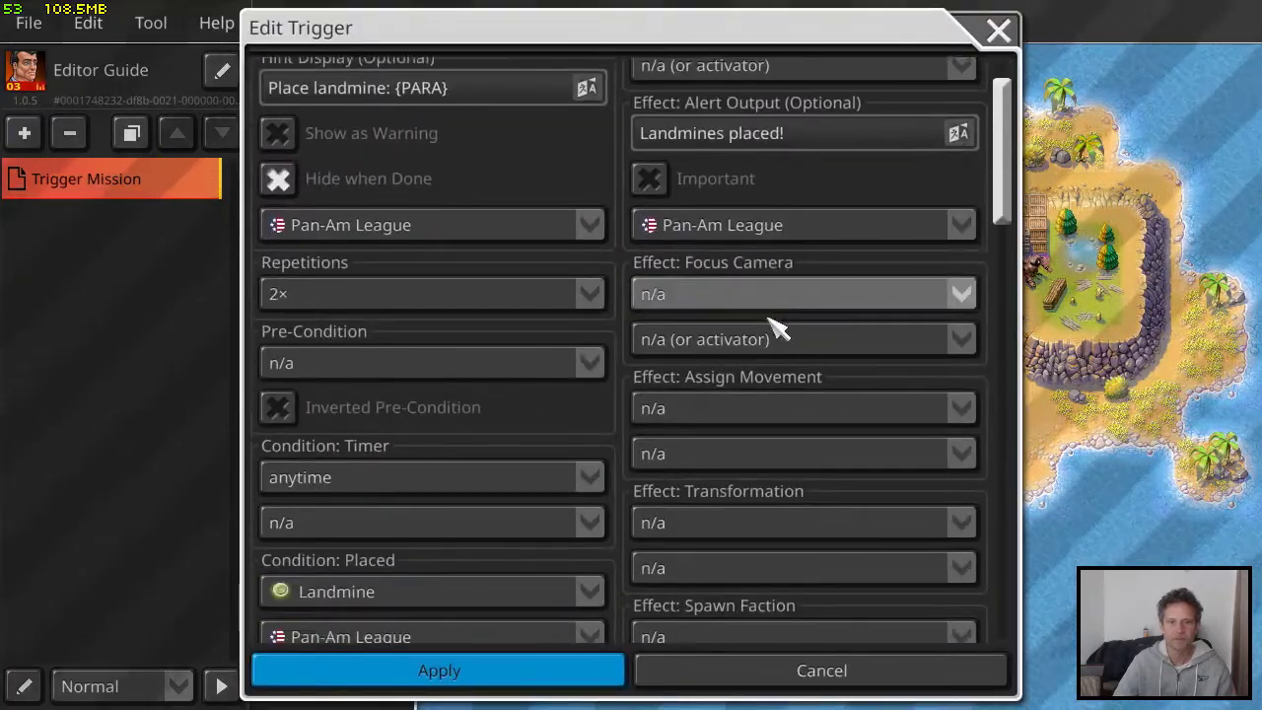
{"action": "left_click", "coordinate": [884, 253]}
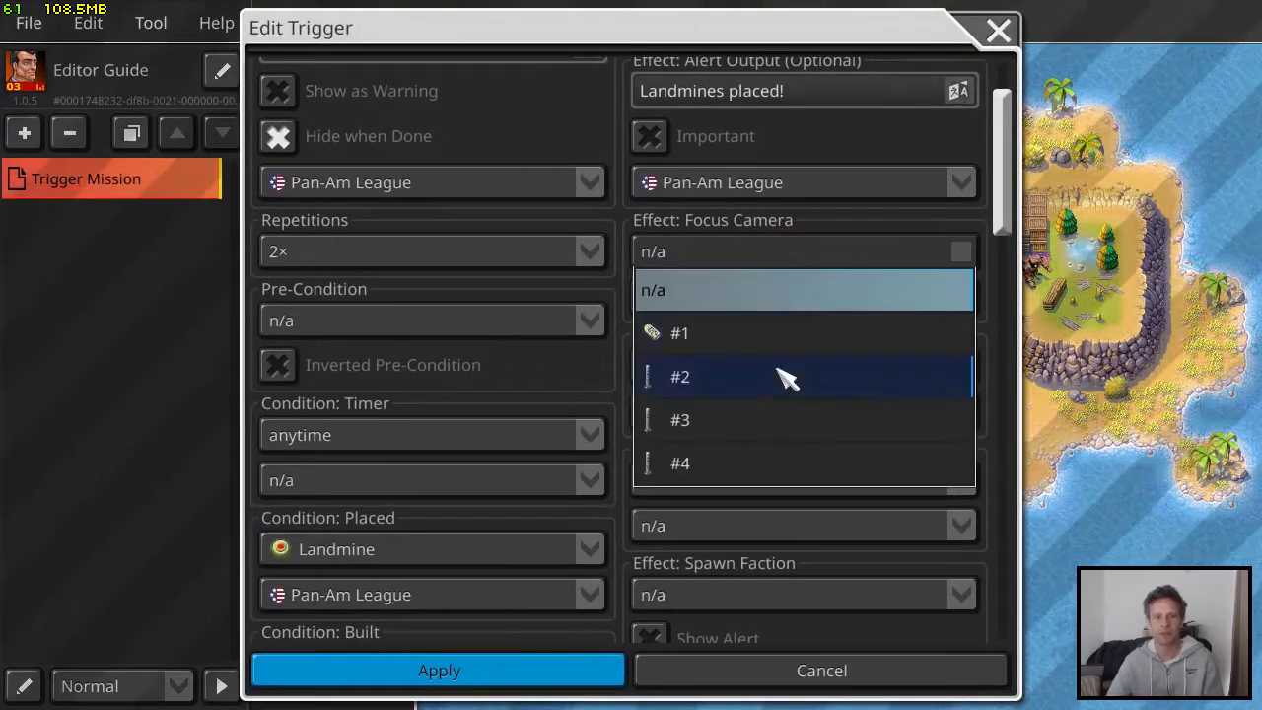
{"action": "left_click", "coordinate": [767, 465]}
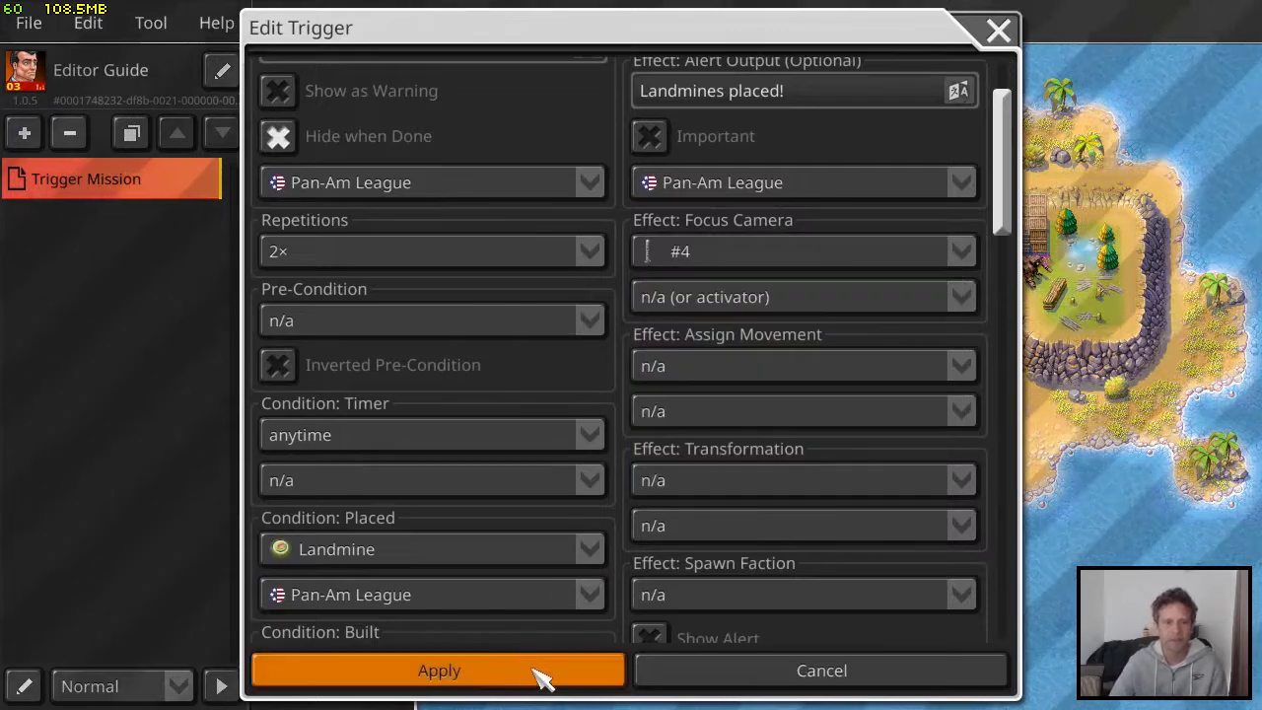
{"action": "left_click", "coordinate": [764, 296]}
{"action": "left_click", "coordinate": [724, 377]}
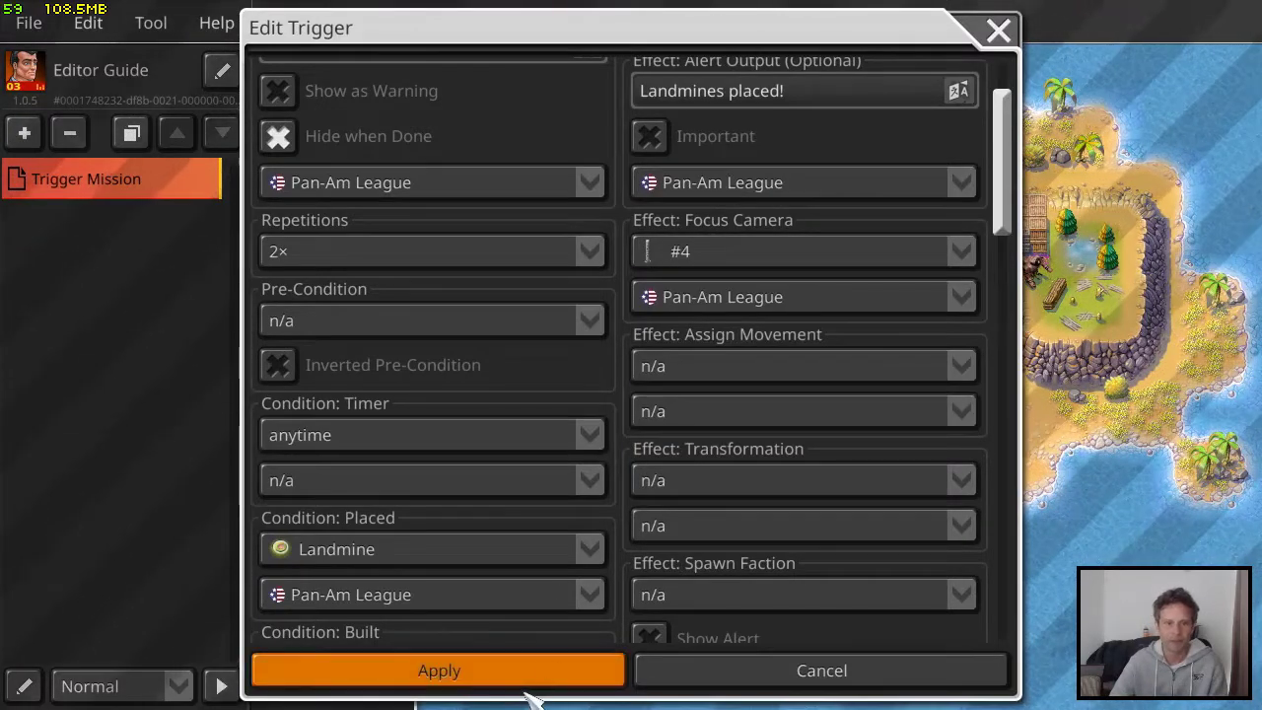
{"action": "left_click", "coordinate": [552, 671]}
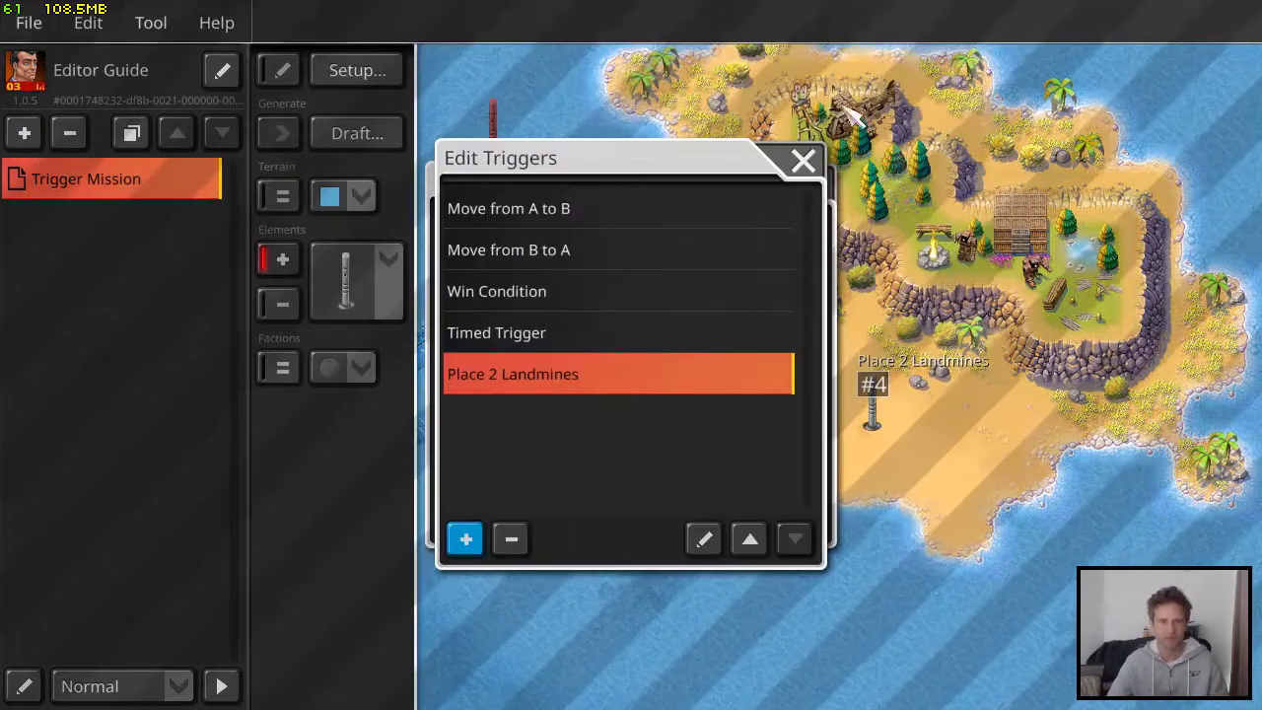
Save the mission and start a test game with the view on the island's beach
{"action": "left_click", "coordinate": [804, 163]}
{"action": "left_click", "coordinate": [815, 185]}
{"action": "key", "text": "ctrl+s"}
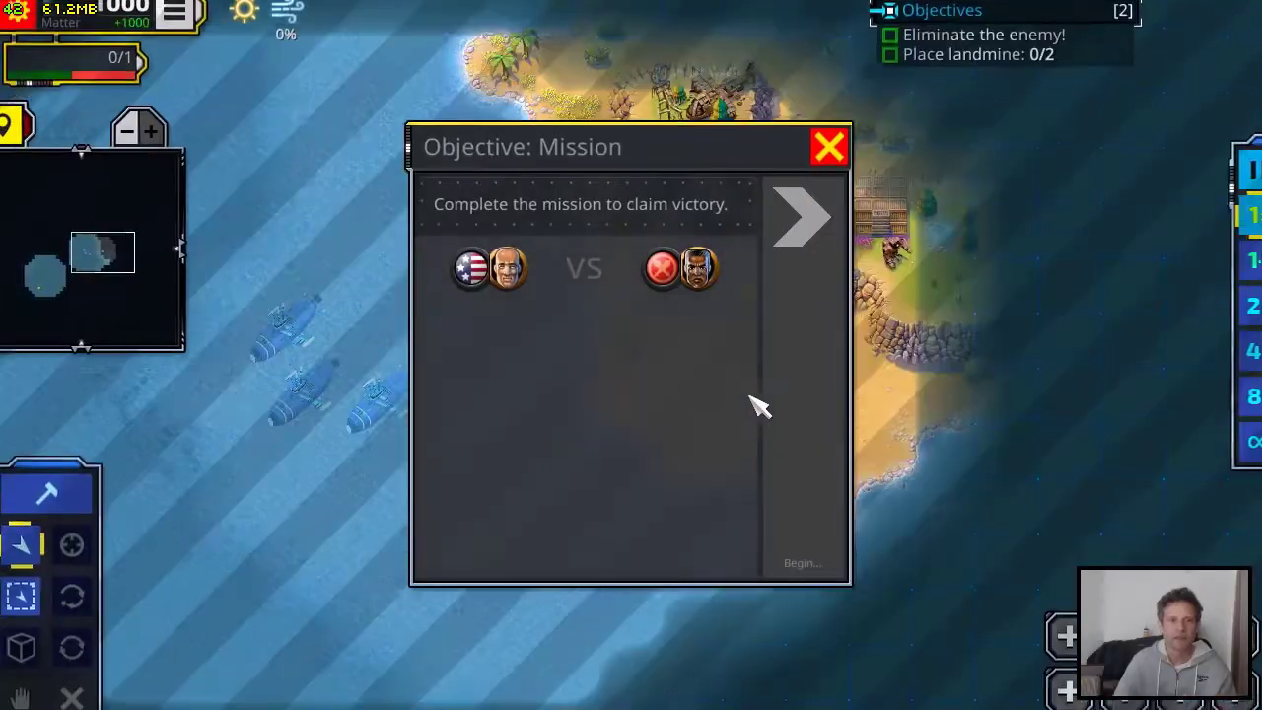
{"action": "left_click", "coordinate": [800, 414]}
{"action": "left_click_drag", "start_coordinate": [848, 429], "coordinate": [750, 417]}
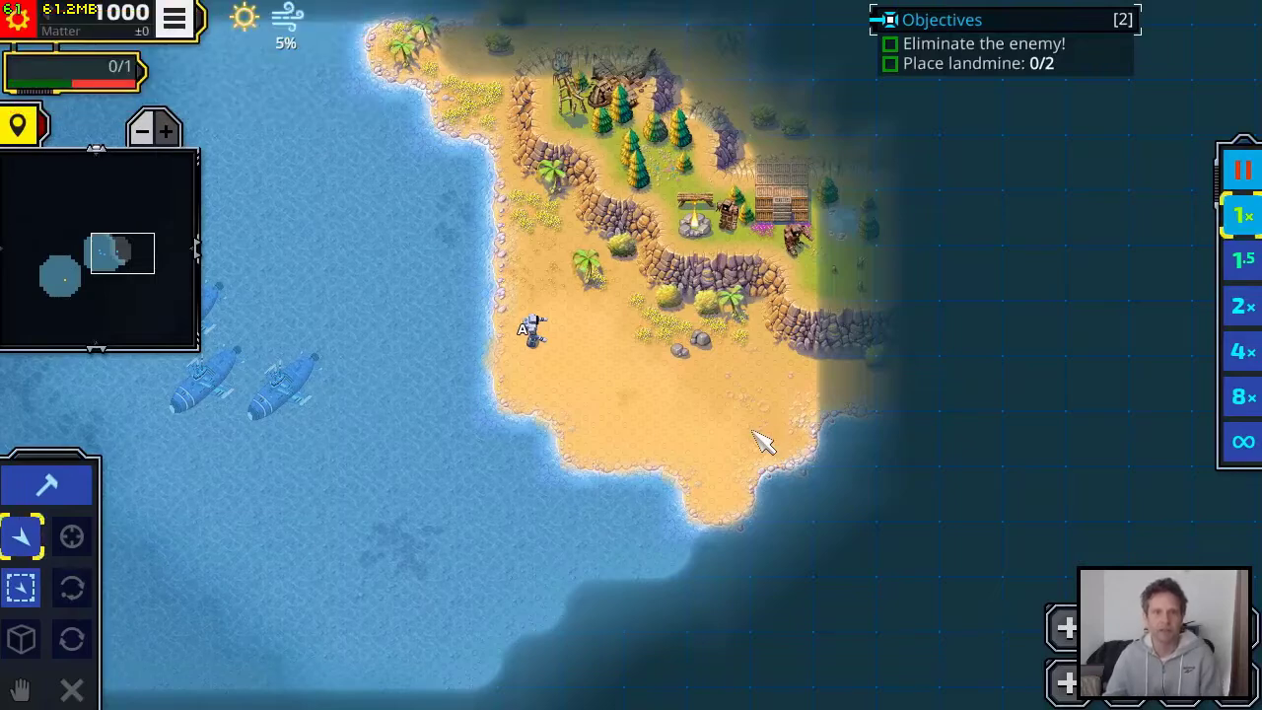
Test the landmine objective by placing two Landmines on the beach near the soldier, and leave the game
{"action": "left_click", "coordinate": [41, 485]}
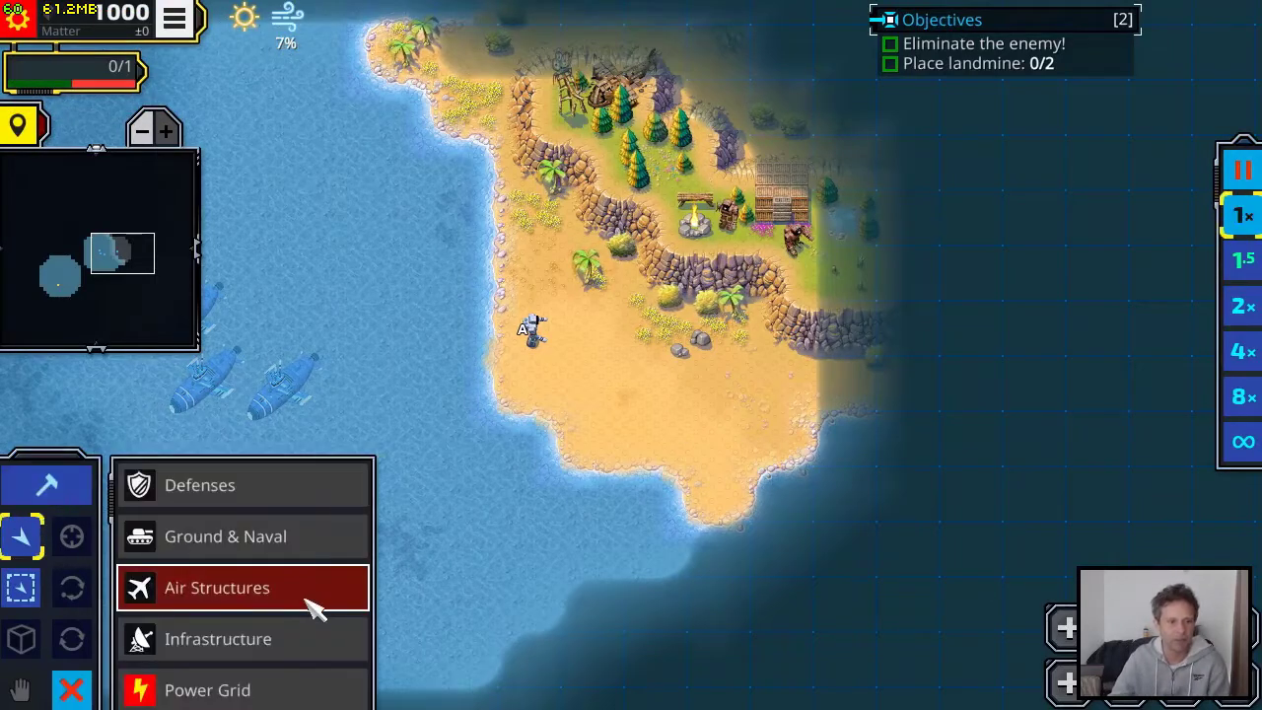
{"action": "left_click", "coordinate": [245, 484]}
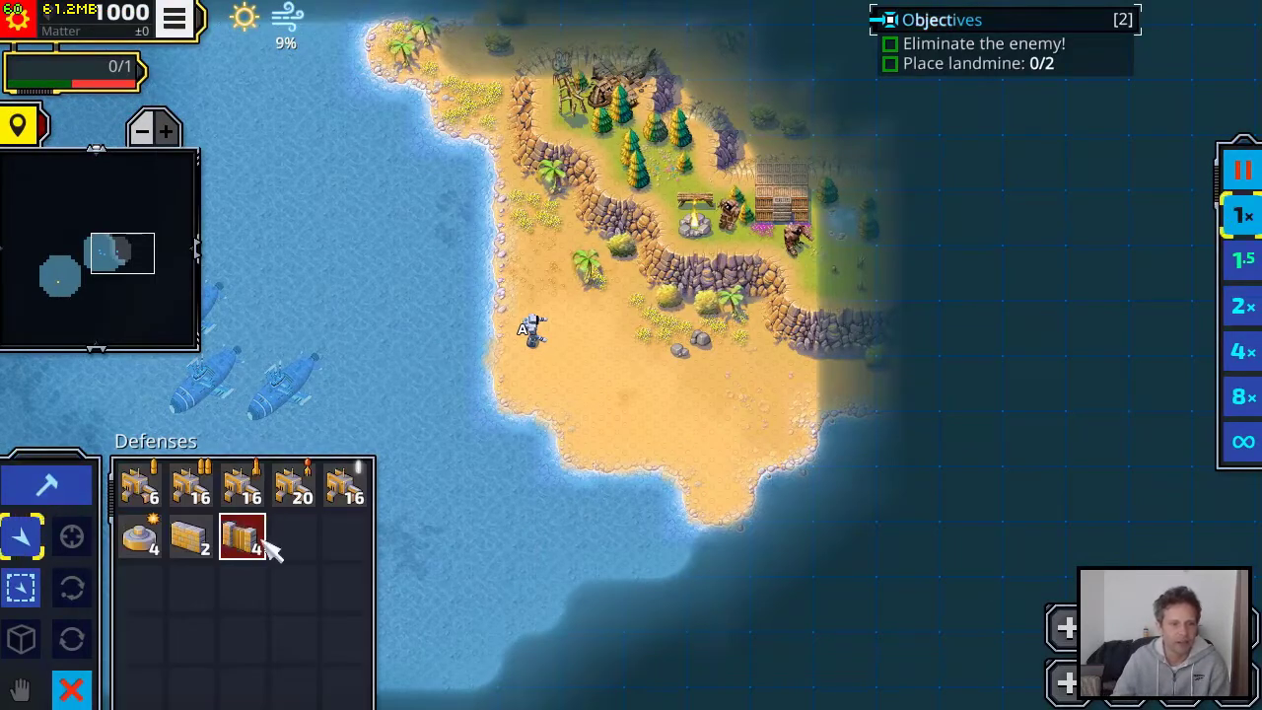
{"action": "left_click", "coordinate": [146, 536]}
{"action": "left_click_drag", "start_coordinate": [593, 402], "coordinate": [1104, 387]}
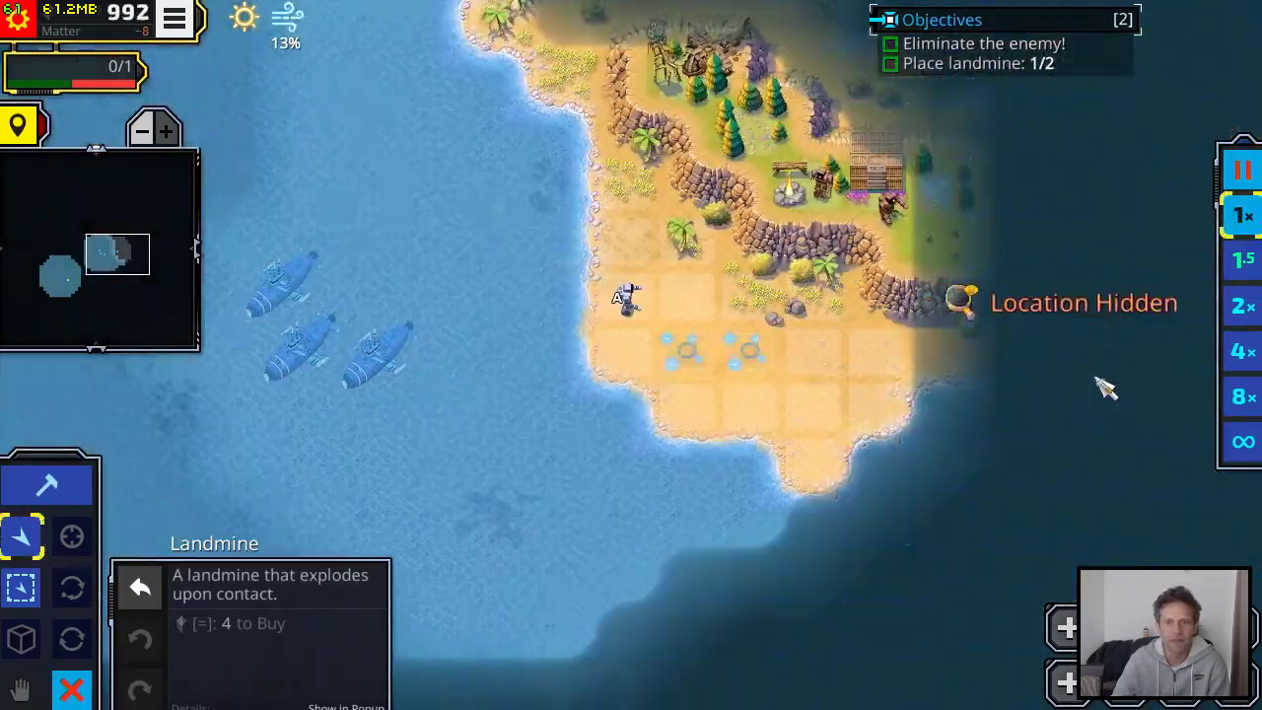
{"action": "right_click", "coordinate": [745, 361]}
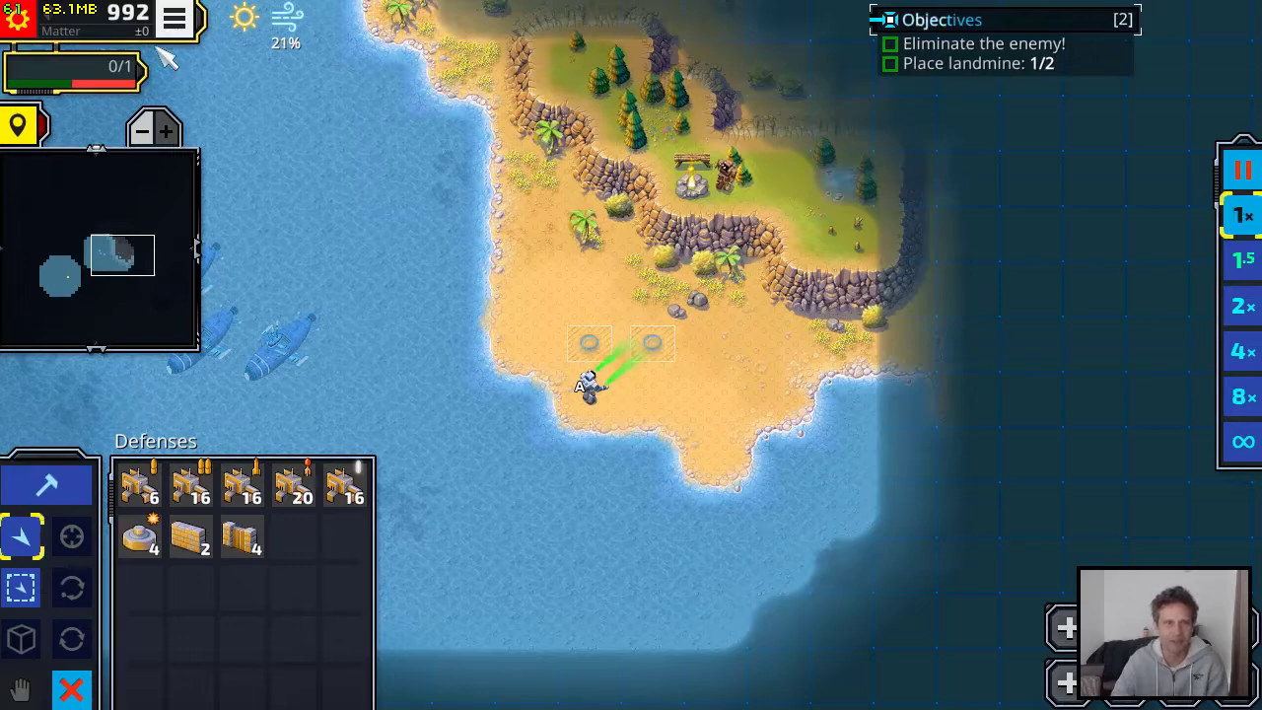
{"action": "left_click", "coordinate": [174, 18]}
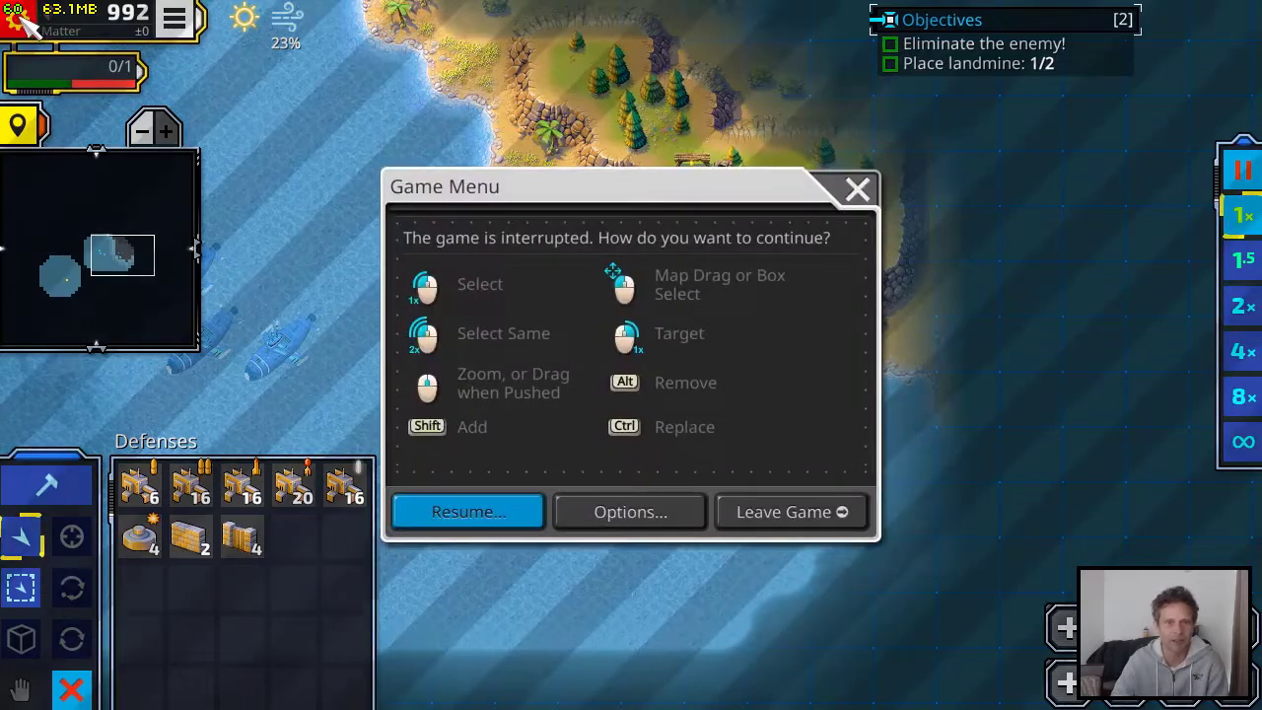
{"action": "left_click", "coordinate": [795, 513]}
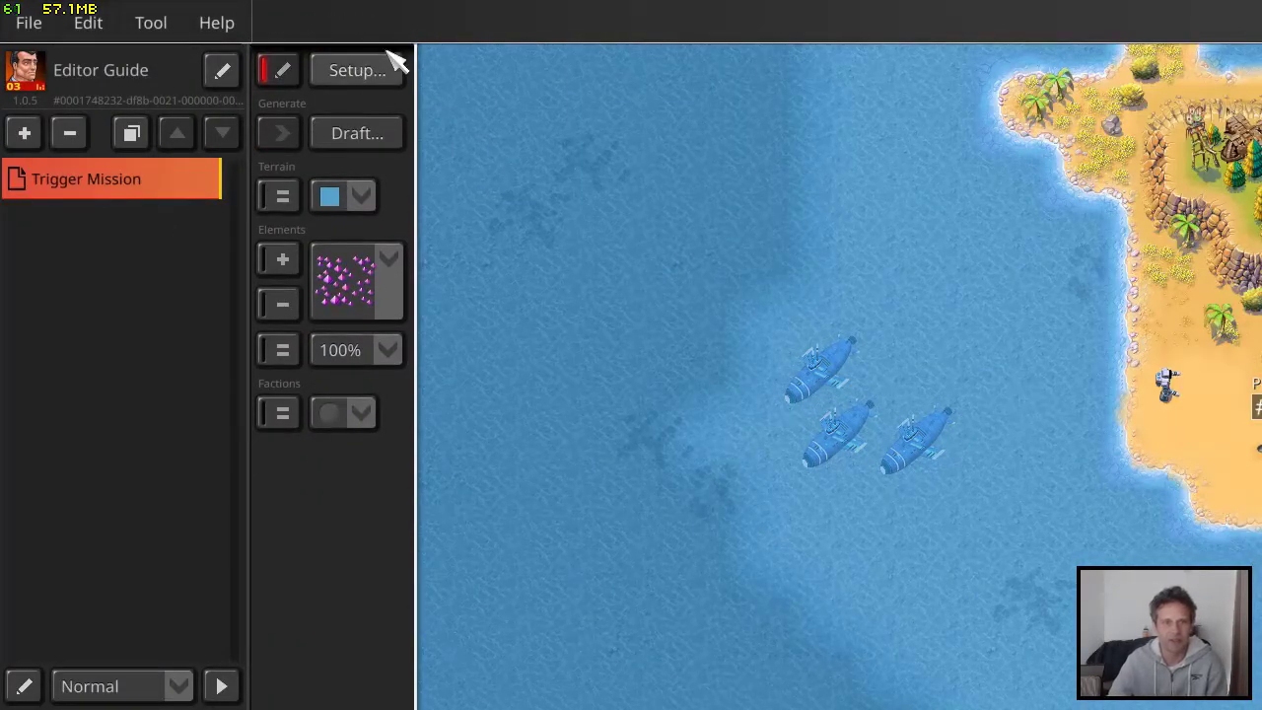
Open the Place 2 Landmines trigger for editing and review its Assign Movement, Transformation and Spawn Faction effects
{"action": "left_click", "coordinate": [391, 77]}
{"action": "left_click", "coordinate": [712, 515]}
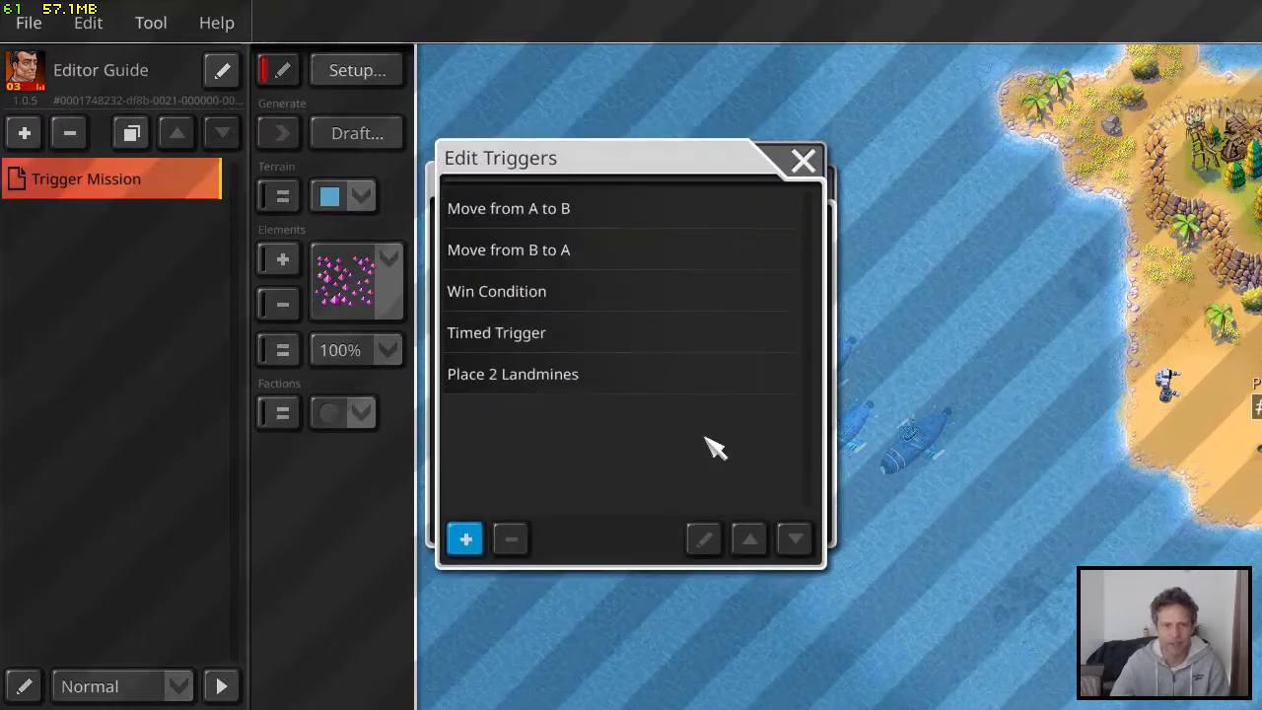
{"action": "left_click", "coordinate": [663, 383]}
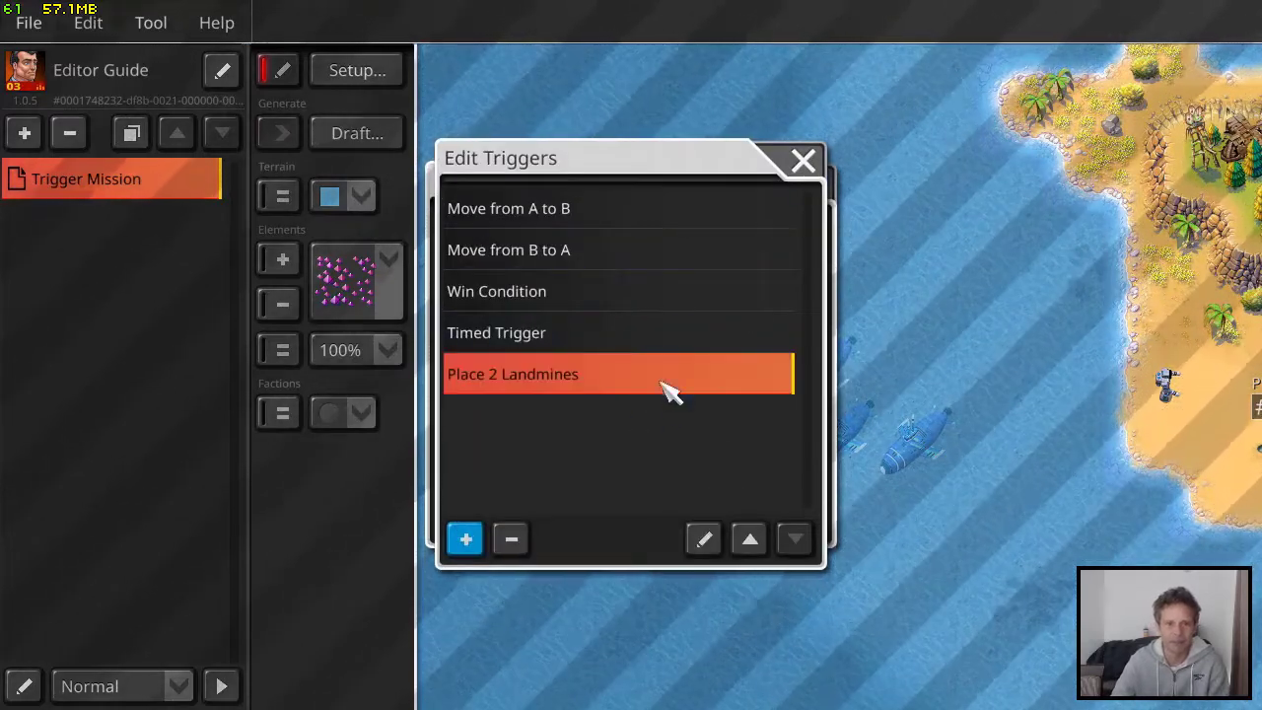
{"action": "left_click", "coordinate": [711, 548]}
{"action": "scroll", "coordinate": [817, 302], "scroll_direction": "down", "scroll_amount": 5}
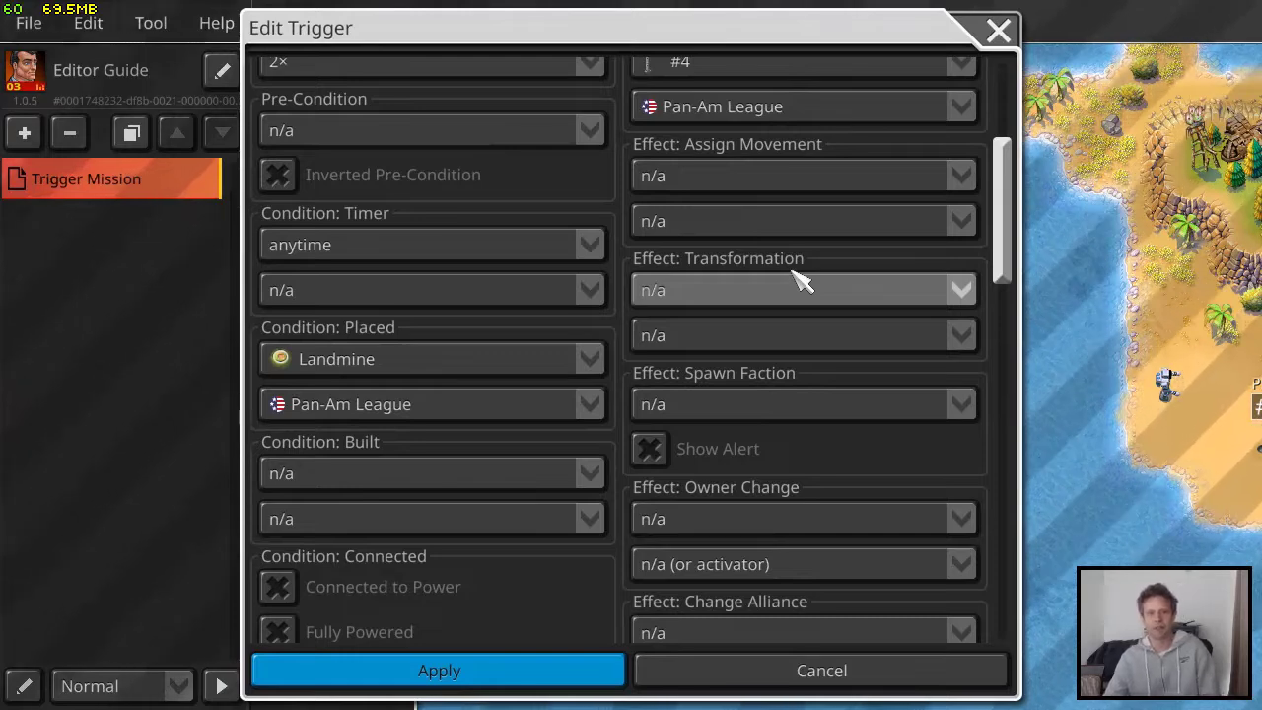
{"action": "scroll", "coordinate": [777, 225], "scroll_direction": "up", "scroll_amount": 1}
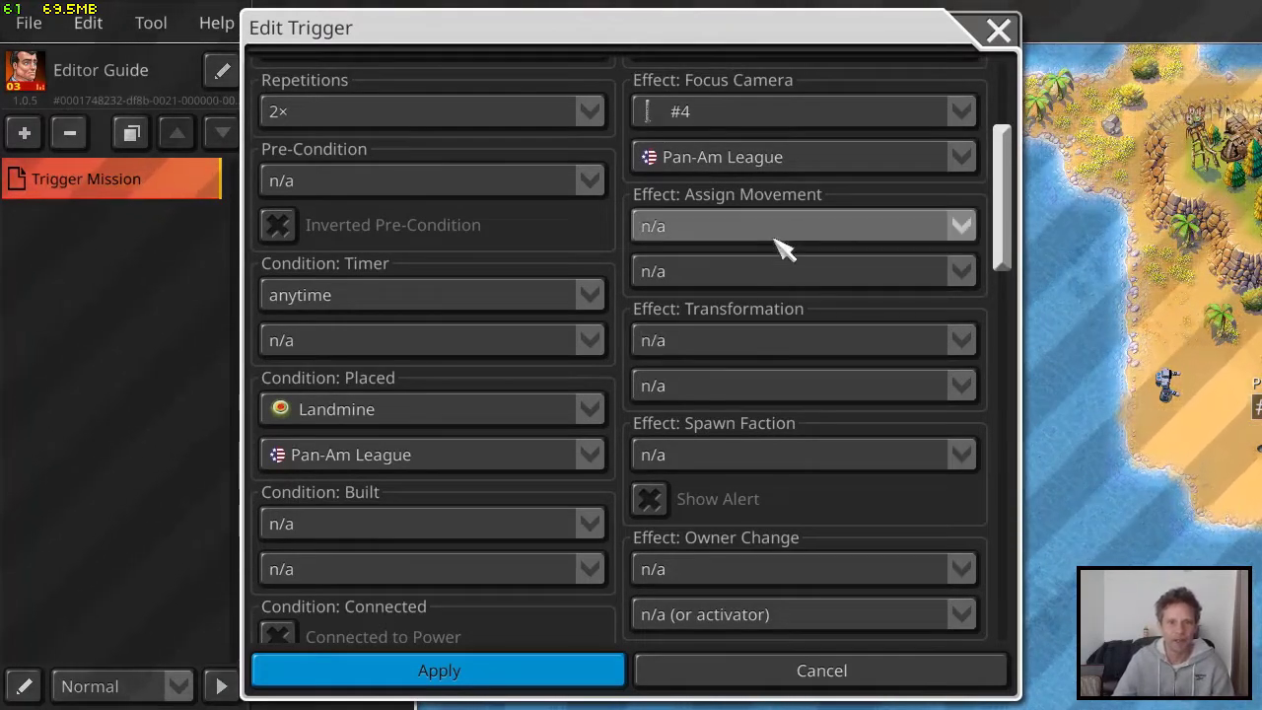
{"action": "scroll", "coordinate": [763, 355], "scroll_direction": "down", "scroll_amount": 2}
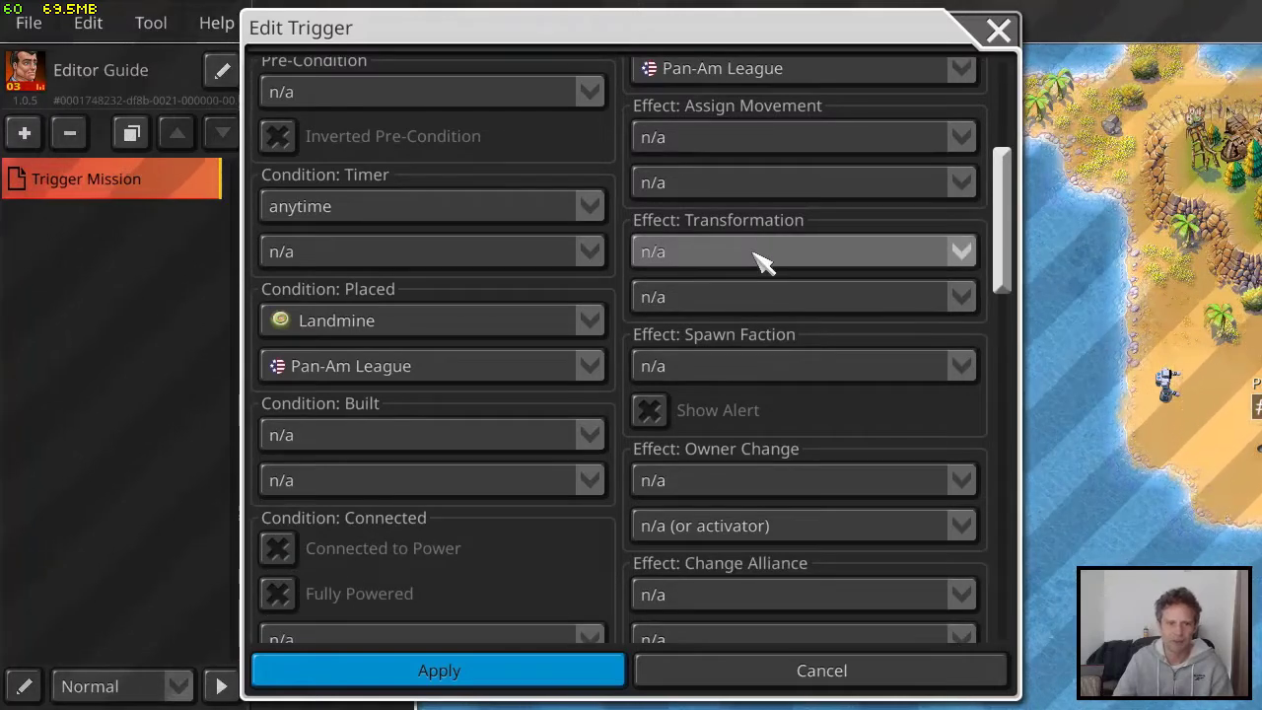
{"action": "scroll", "coordinate": [763, 262], "scroll_direction": "down", "scroll_amount": 1}
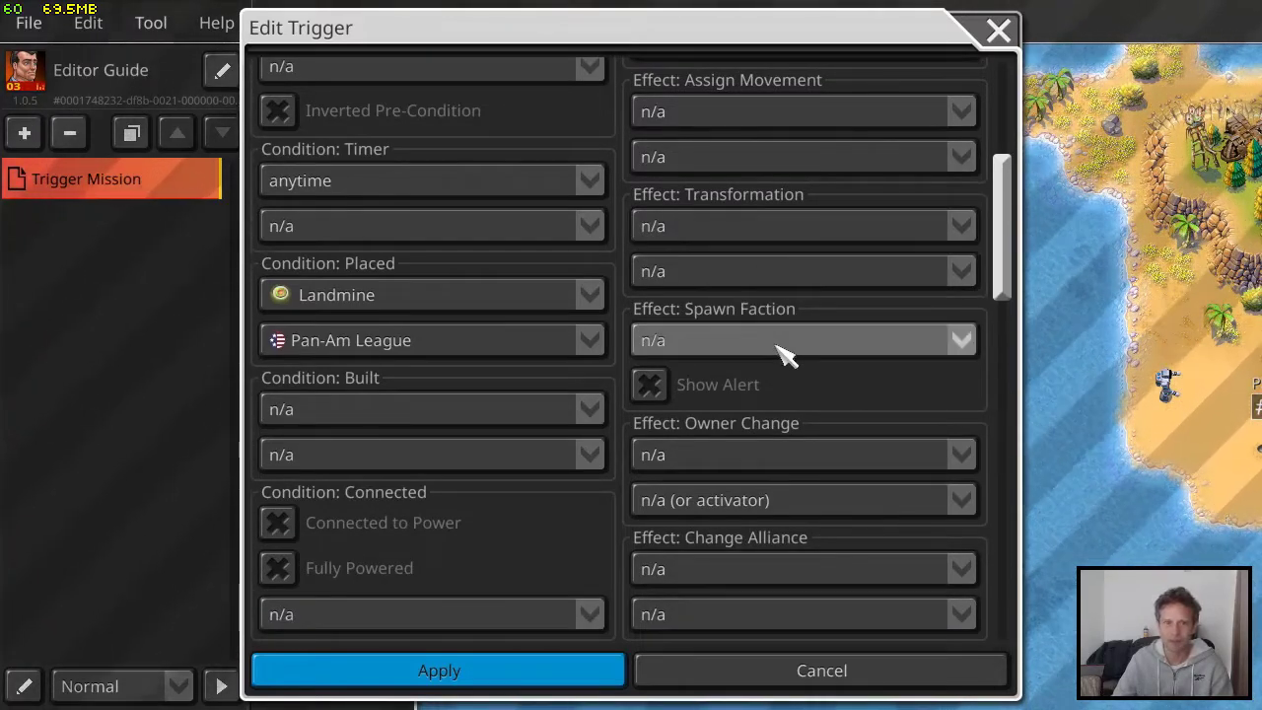
Review the trigger effects from Owner Change and Change Alliance through Spawn Troops and Create Object to Kill Faction
{"action": "scroll", "coordinate": [739, 272], "scroll_direction": "down", "scroll_amount": 2}
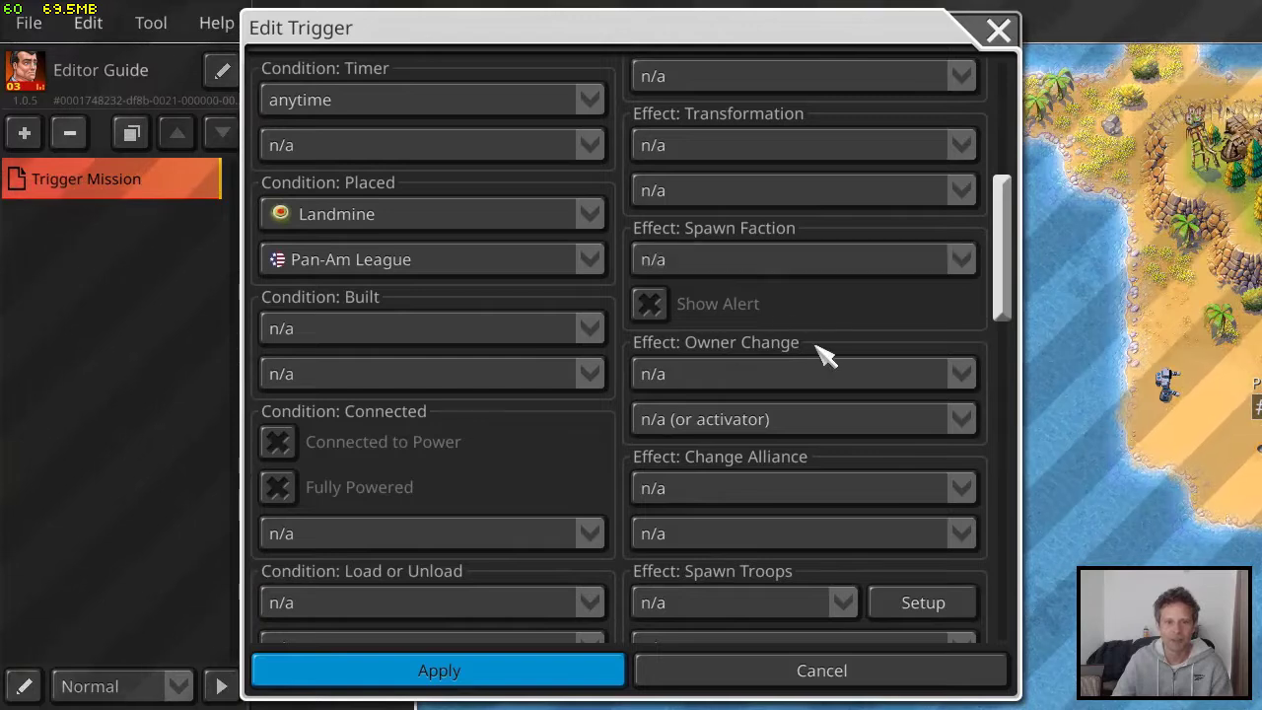
{"action": "scroll", "coordinate": [825, 354], "scroll_direction": "down", "scroll_amount": 2}
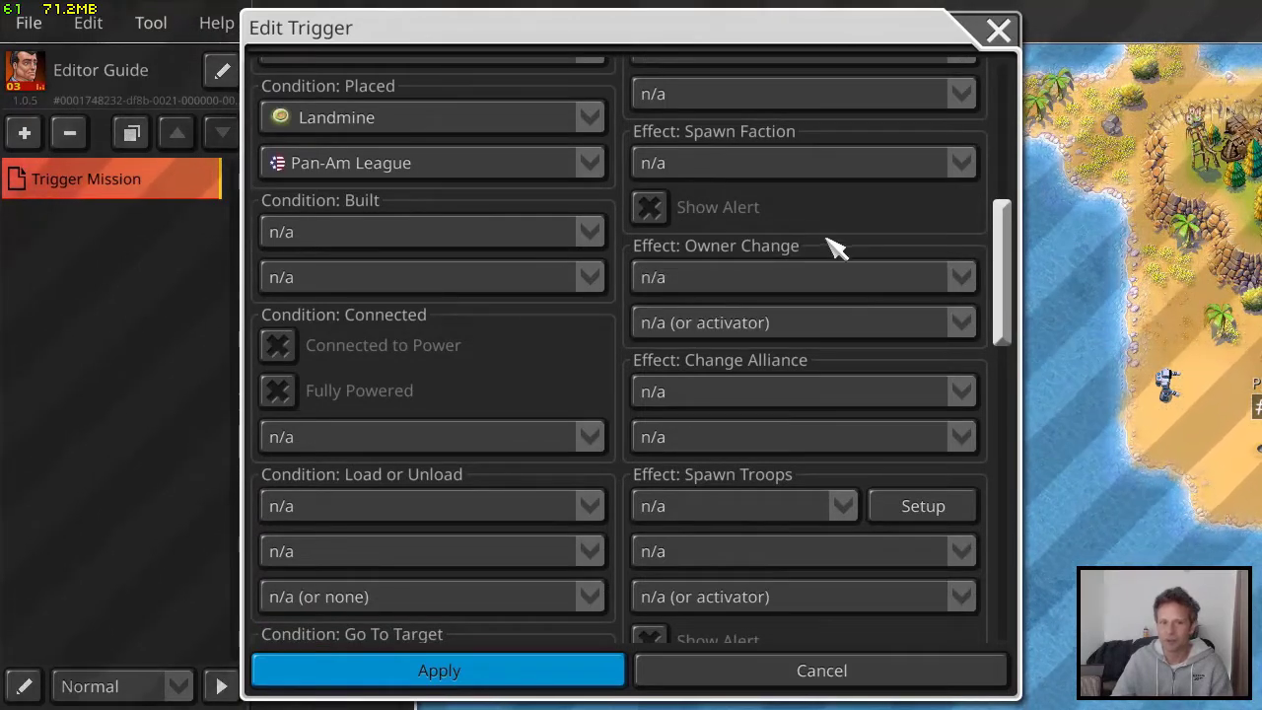
{"action": "scroll", "coordinate": [836, 254], "scroll_direction": "down", "scroll_amount": 3}
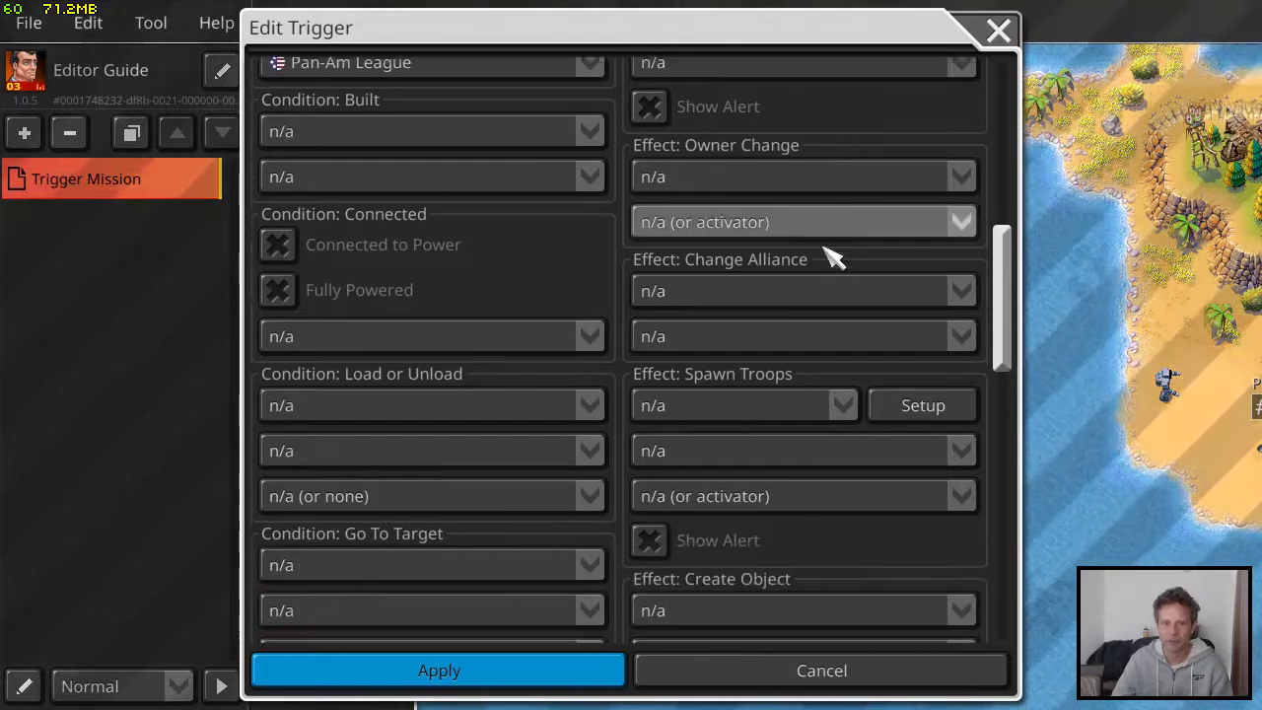
{"action": "scroll", "coordinate": [779, 276], "scroll_direction": "down", "scroll_amount": 3}
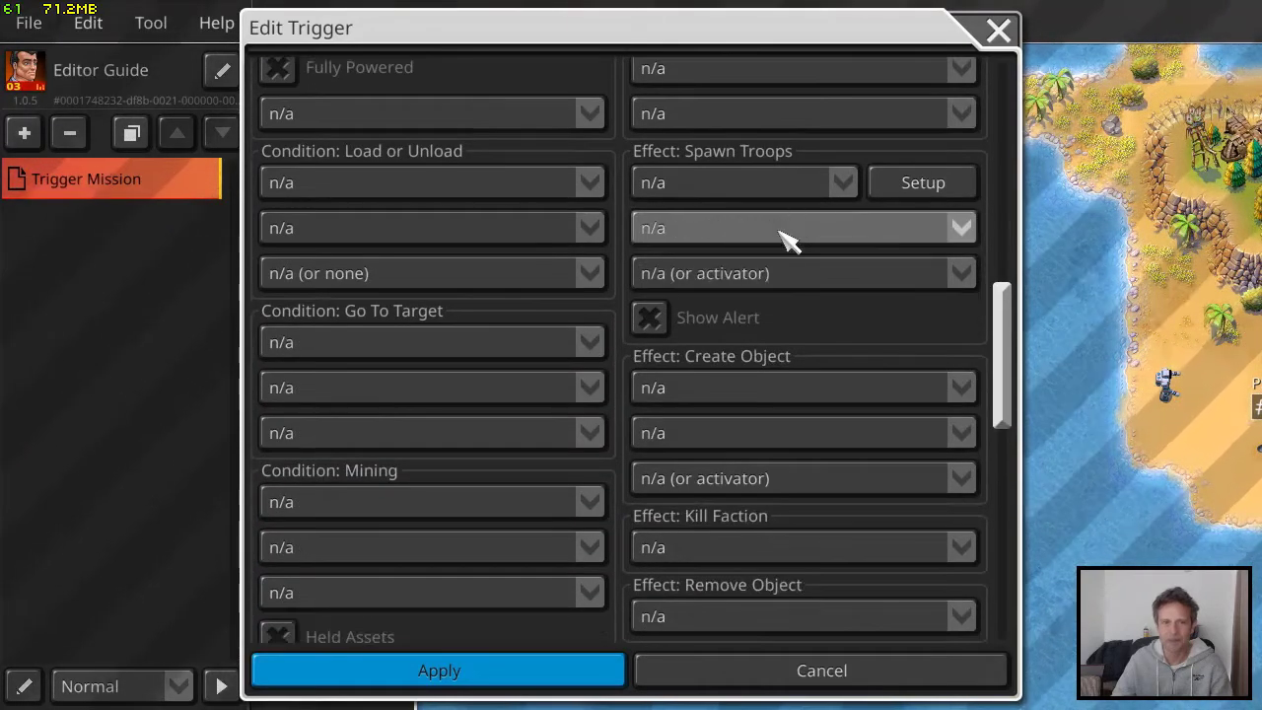
{"action": "scroll", "coordinate": [826, 339], "scroll_direction": "down", "scroll_amount": 2}
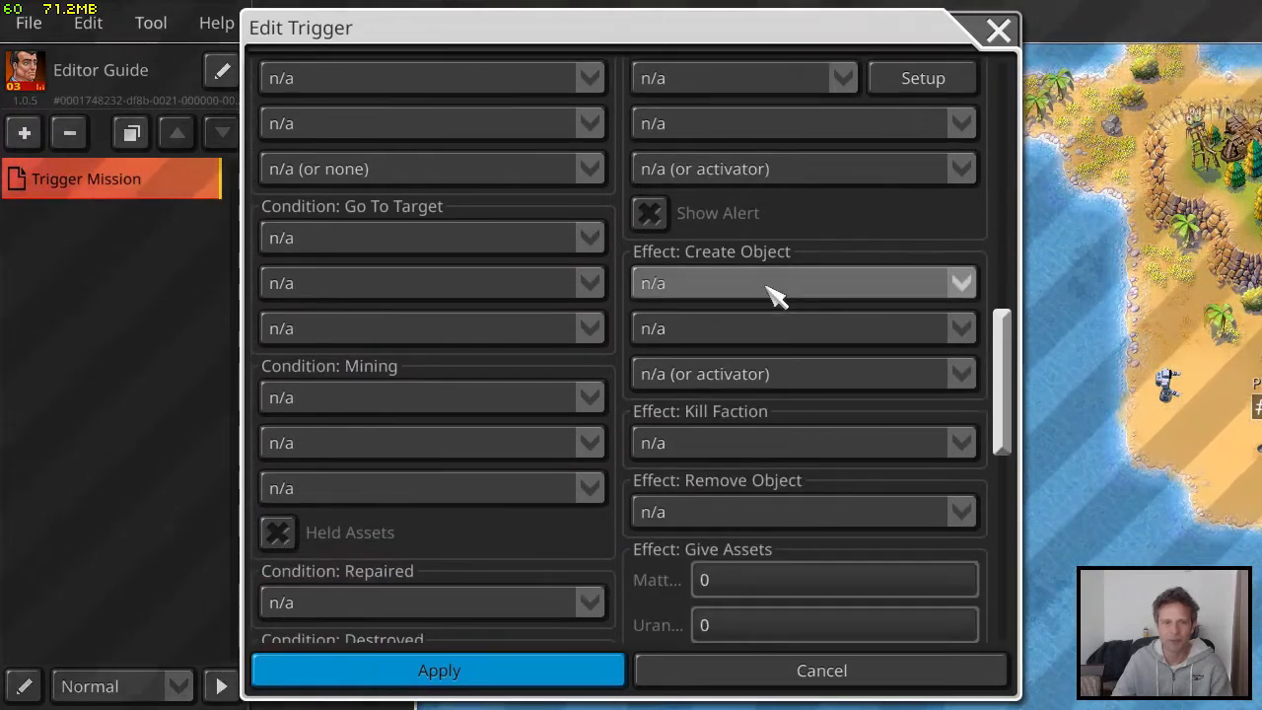
{"action": "scroll", "coordinate": [810, 355], "scroll_direction": "down", "scroll_amount": 3}
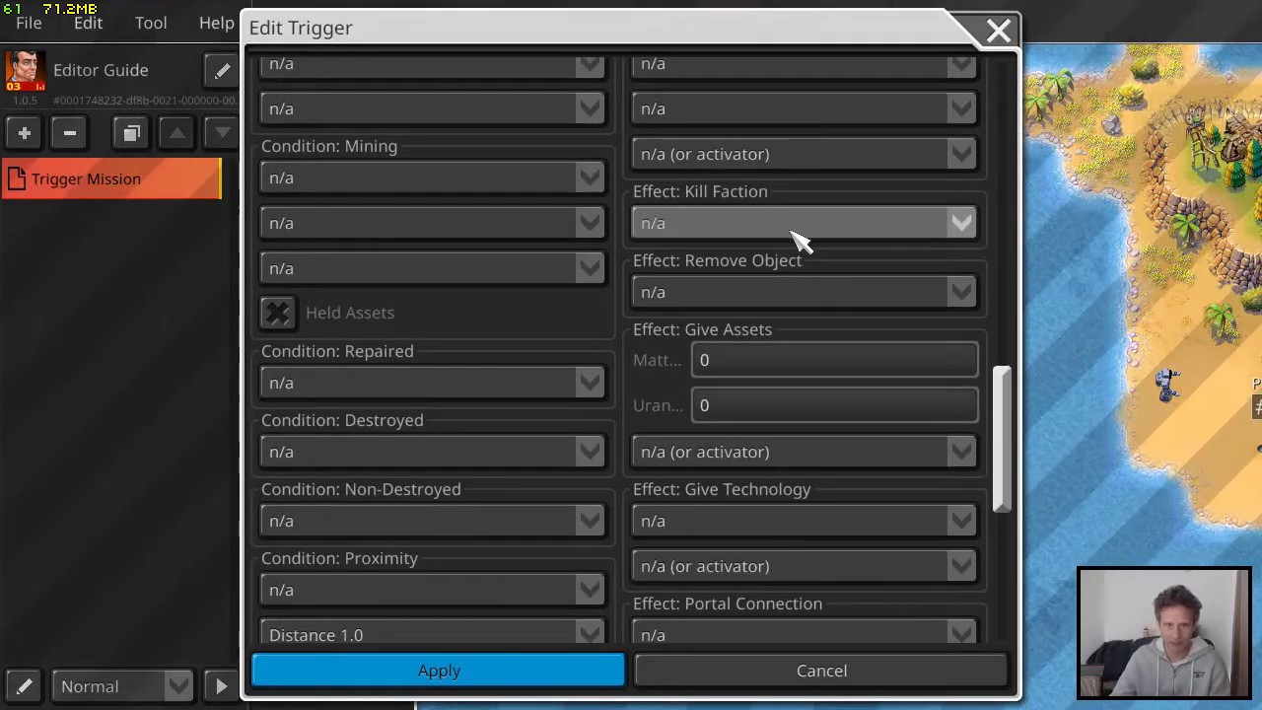
Examine the Remove Object, Give Assets, Give Technology and Portal Connection effects, and leave the trigger and scenario setup without applying changes
{"action": "left_click", "coordinate": [797, 294]}
{"action": "scroll", "coordinate": [791, 329], "scroll_direction": "down", "scroll_amount": 3}
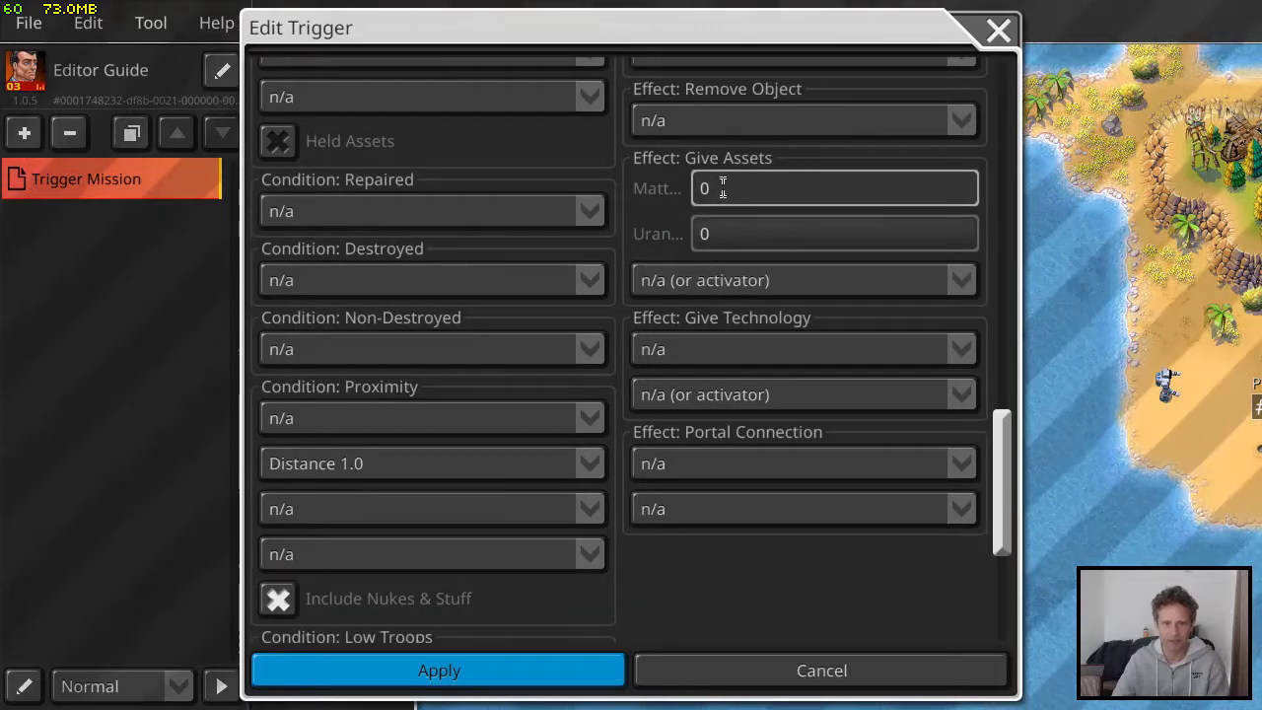
{"action": "left_click", "coordinate": [751, 352]}
{"action": "scroll", "coordinate": [826, 505], "scroll_direction": "down", "scroll_amount": 2}
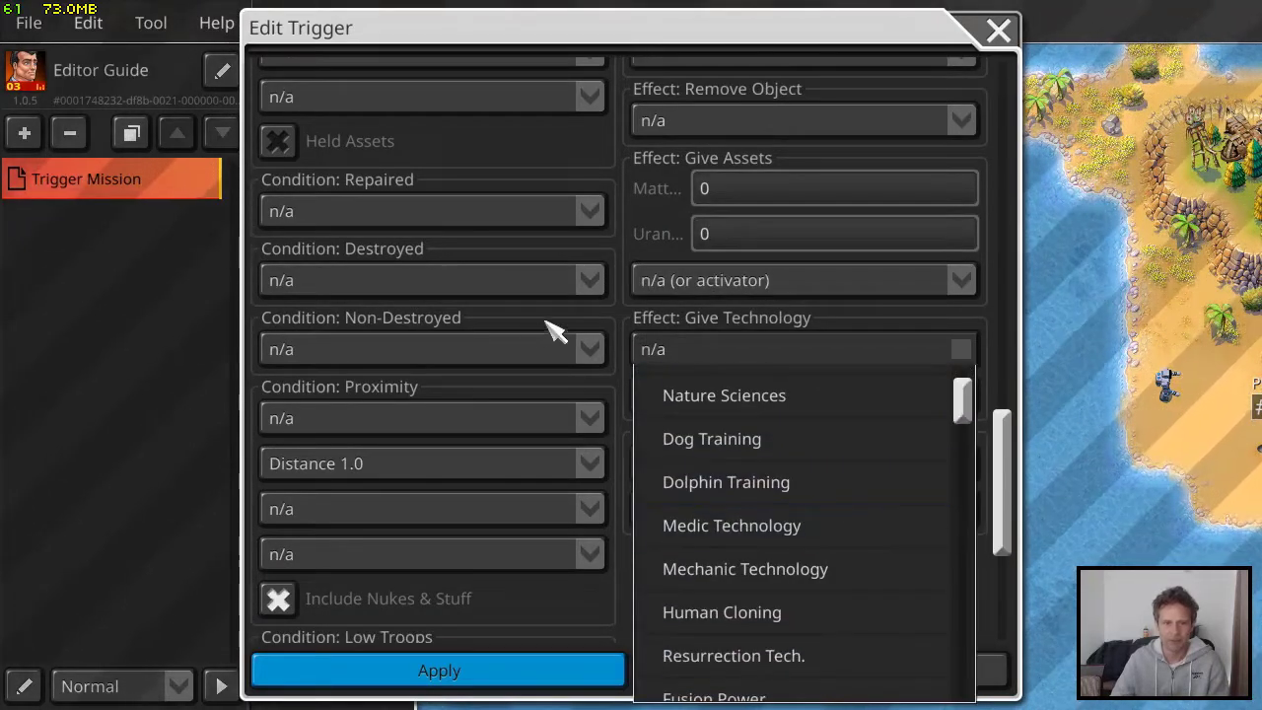
{"action": "left_click", "coordinate": [627, 327]}
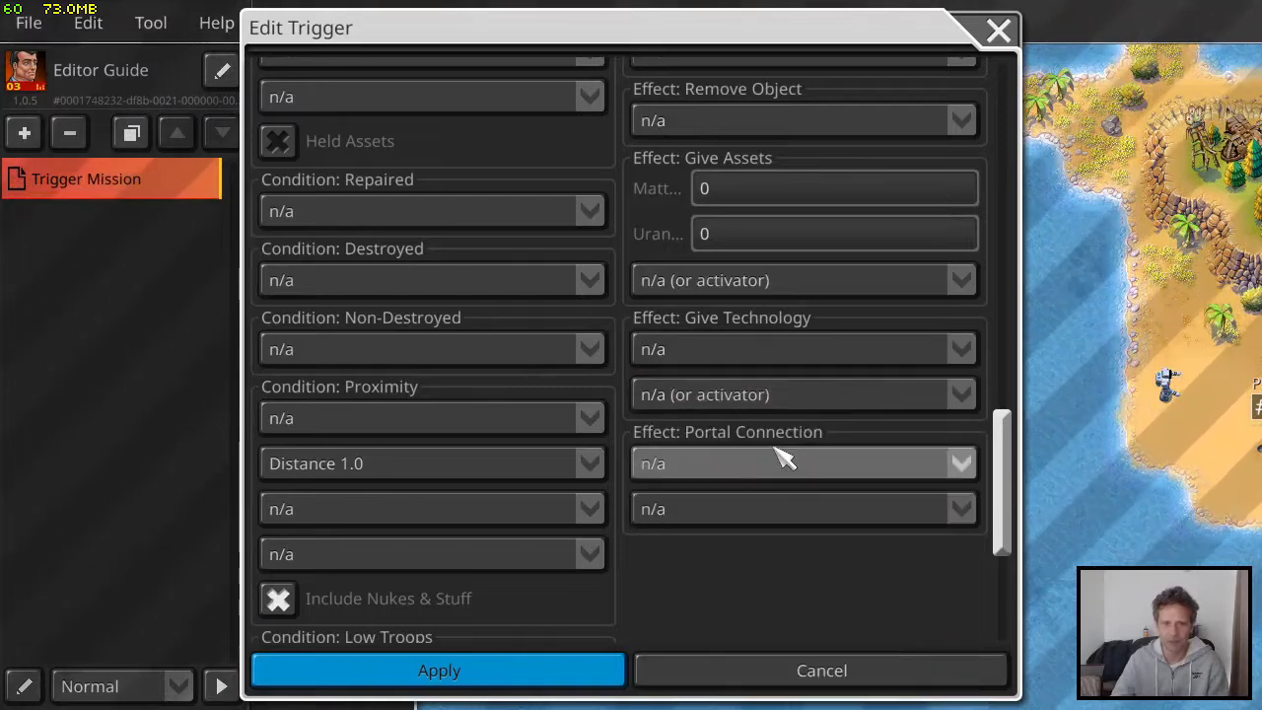
{"action": "scroll", "coordinate": [797, 450], "scroll_direction": "down", "scroll_amount": 2}
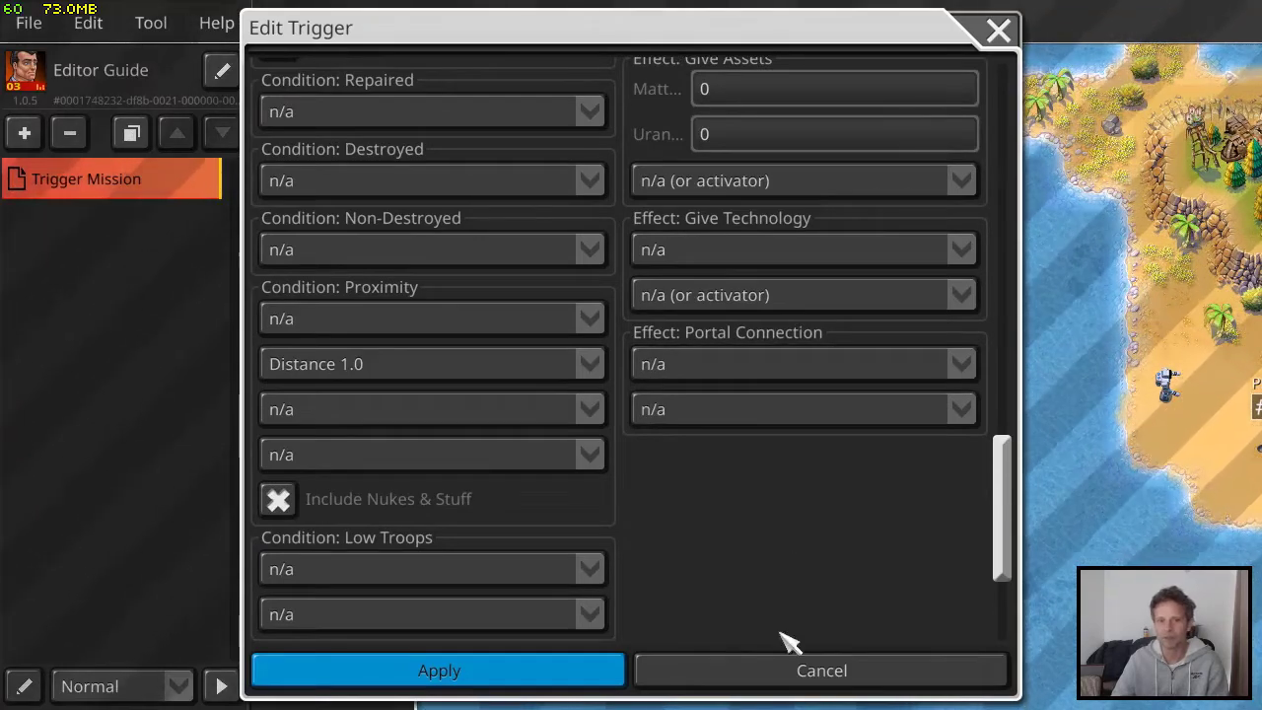
{"action": "left_click", "coordinate": [795, 679]}
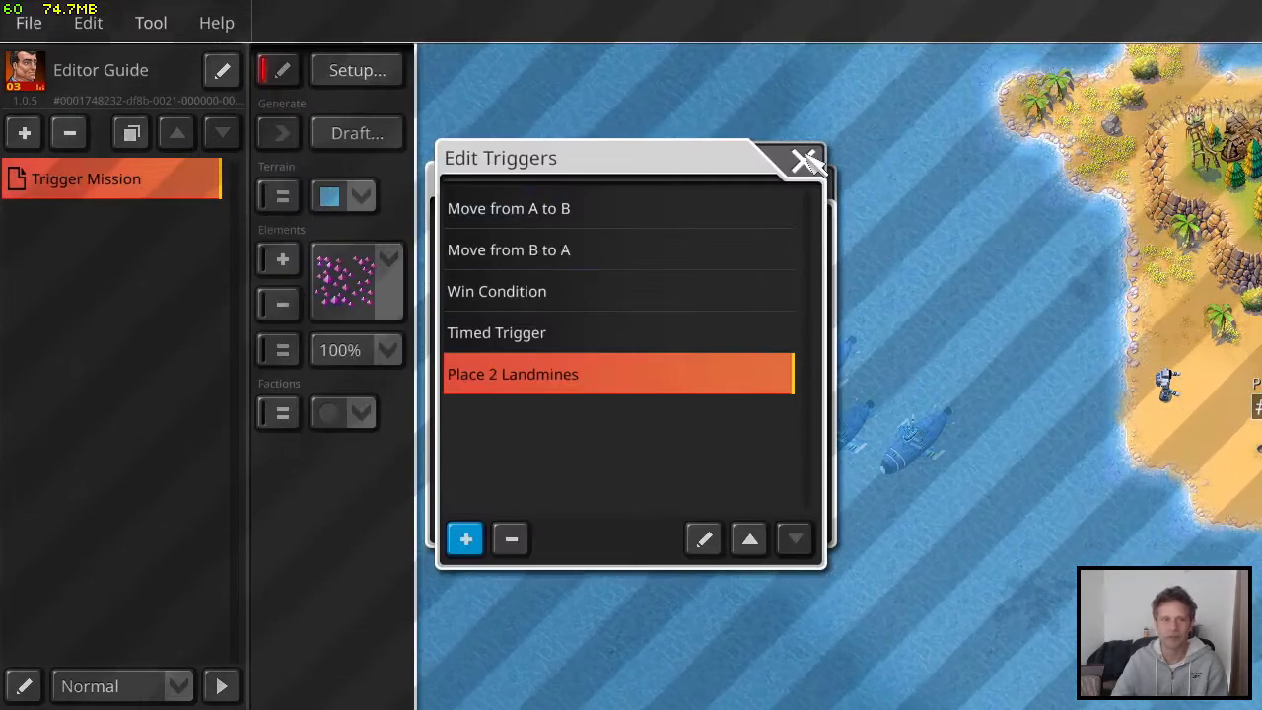
{"action": "left_click", "coordinate": [807, 161]}
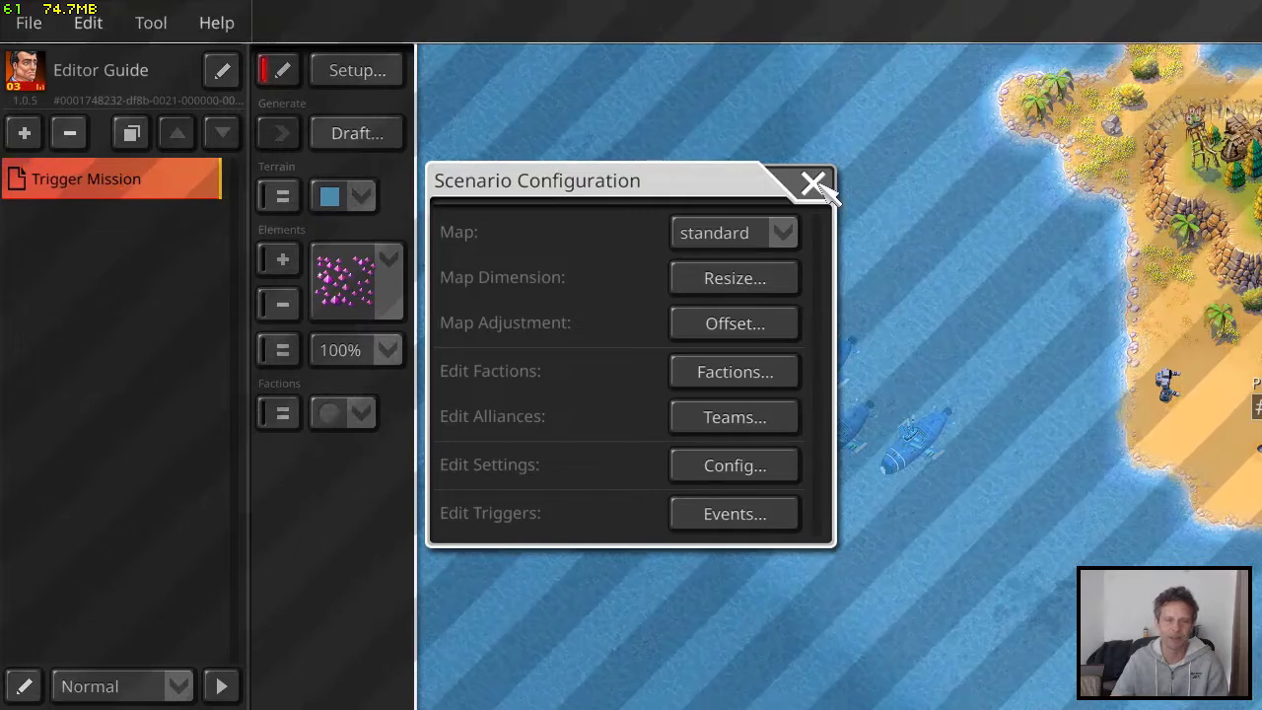
{"action": "left_click", "coordinate": [814, 184]}
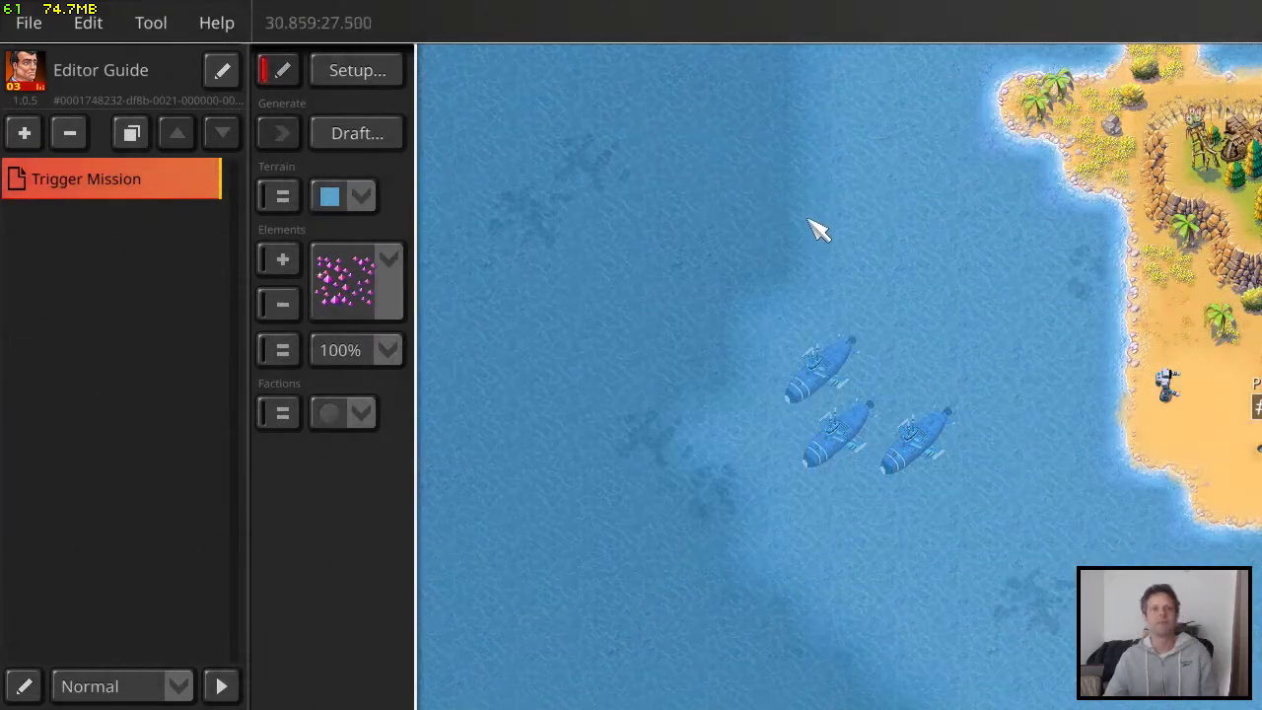
{"action": "left_click_drag", "start_coordinate": [971, 280], "coordinate": [774, 202]}
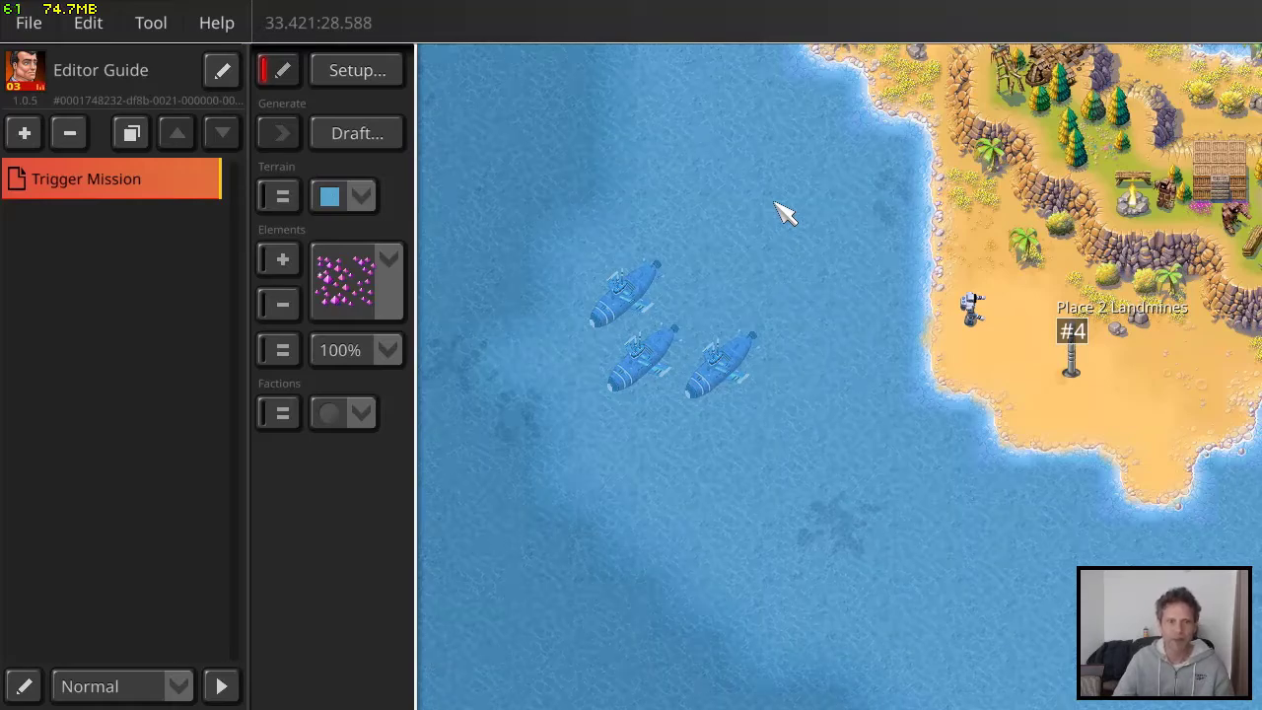
{"action": "middle_click_drag", "start_coordinate": [774, 208], "coordinate": [796, 232]}
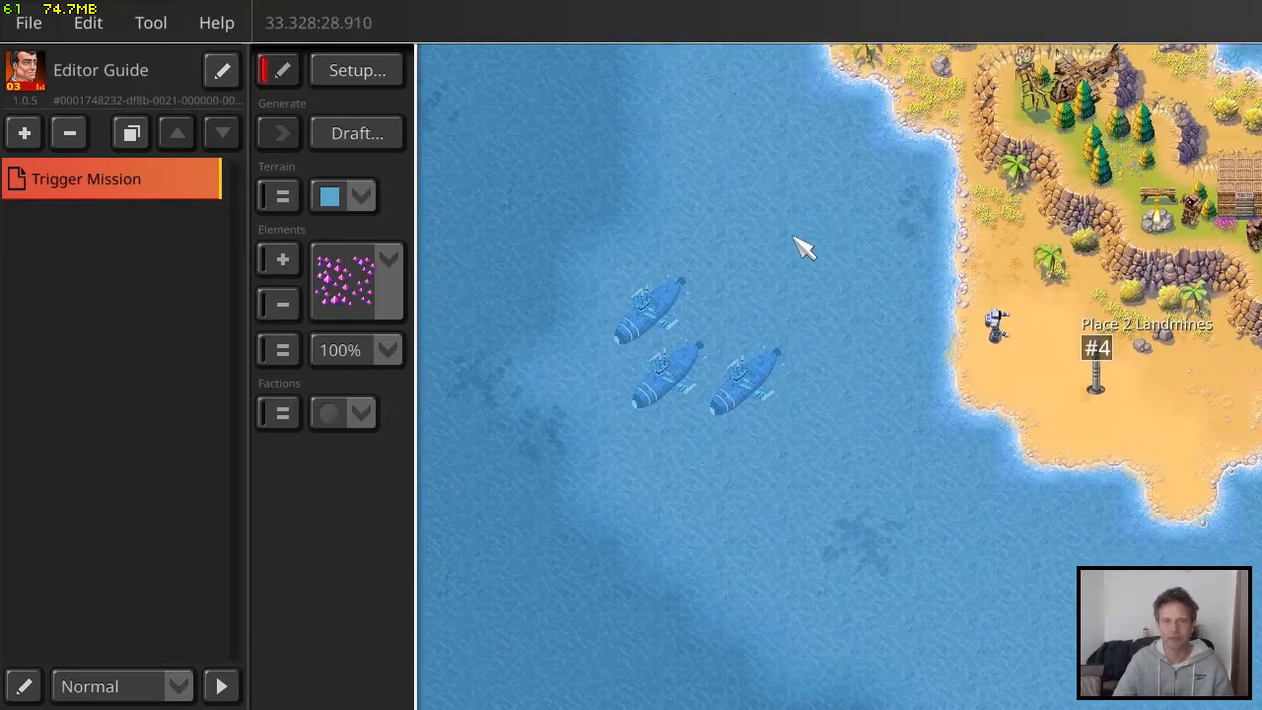